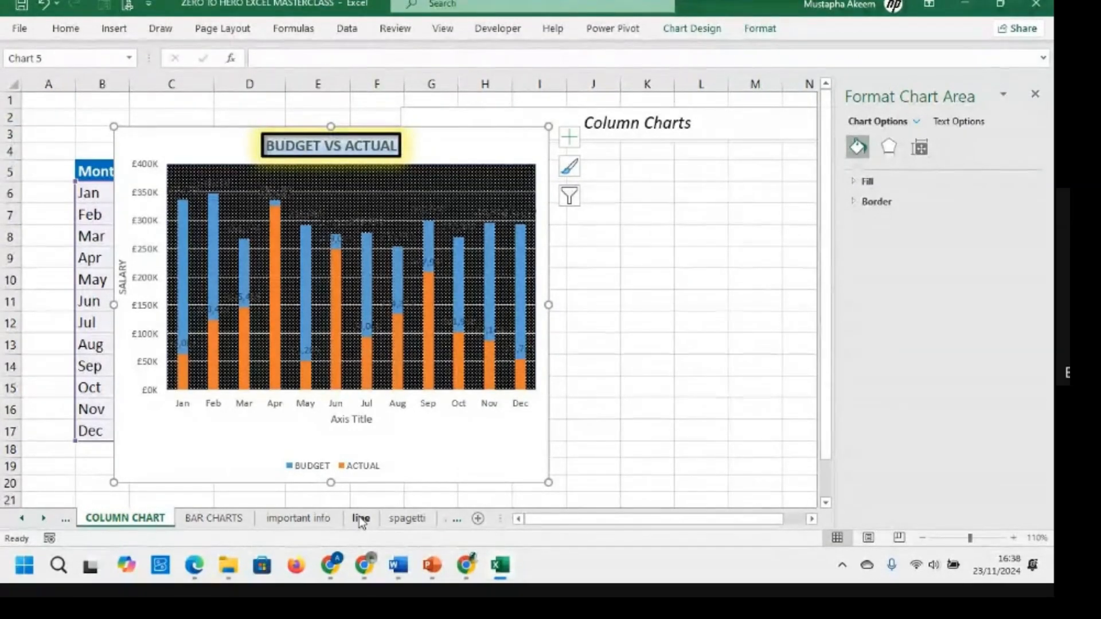
On the line sheet, insert a 2-D line chart of monthly Sales from B5:C17 and place it beside the Profit column
{"action": "left_click", "coordinate": [361, 519]}
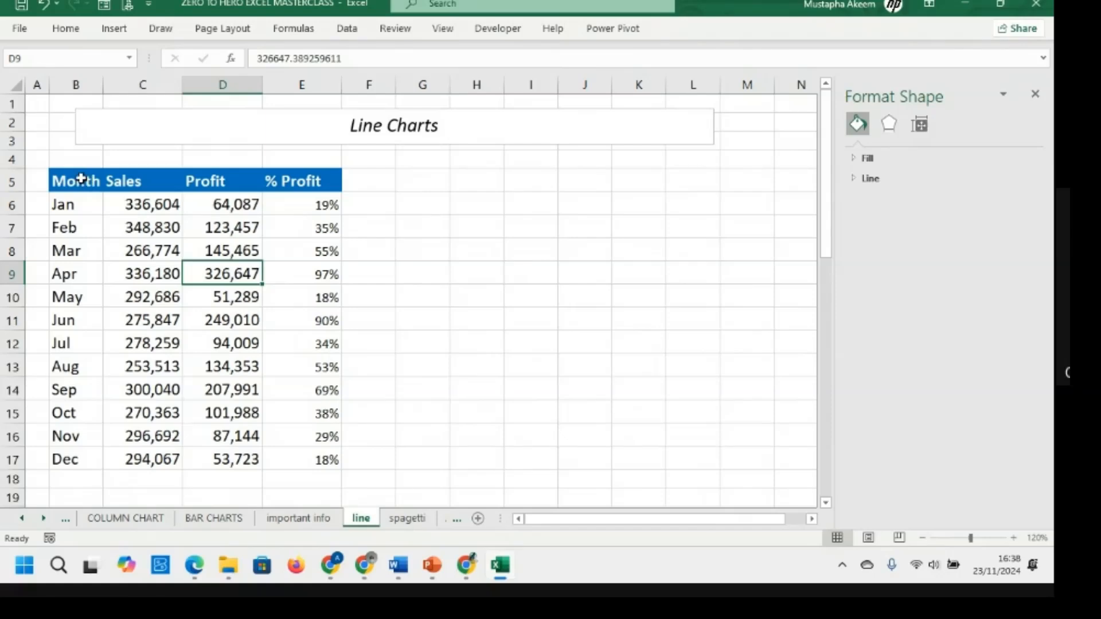
{"action": "left_click_drag", "start_coordinate": [82, 180], "coordinate": [235, 460]}
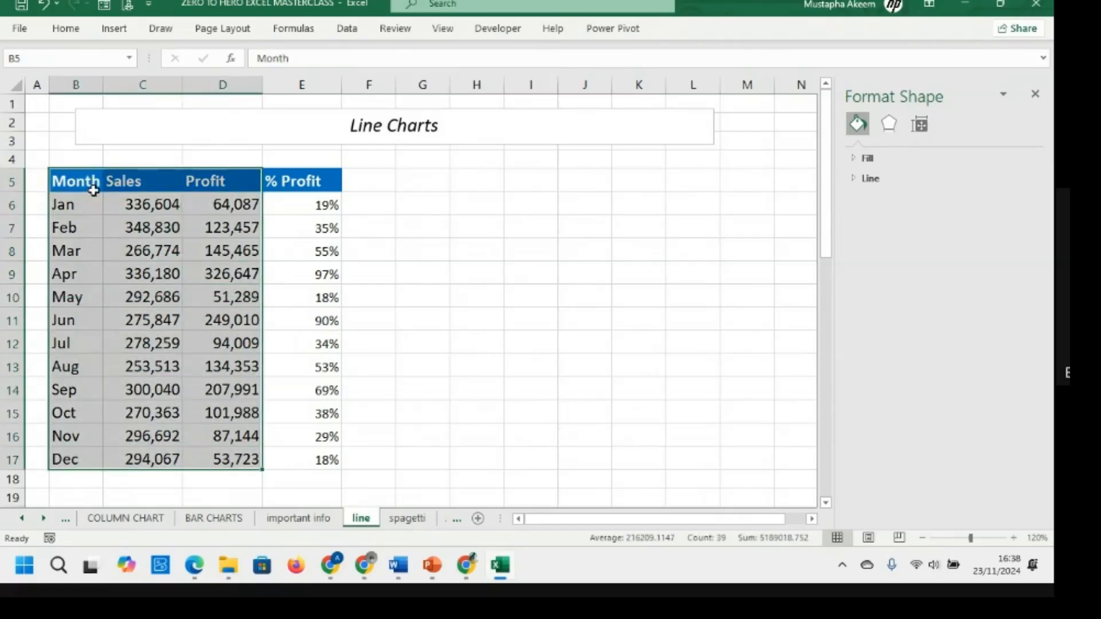
{"action": "left_click_drag", "start_coordinate": [90, 183], "coordinate": [183, 463]}
{"action": "left_click", "coordinate": [113, 30]}
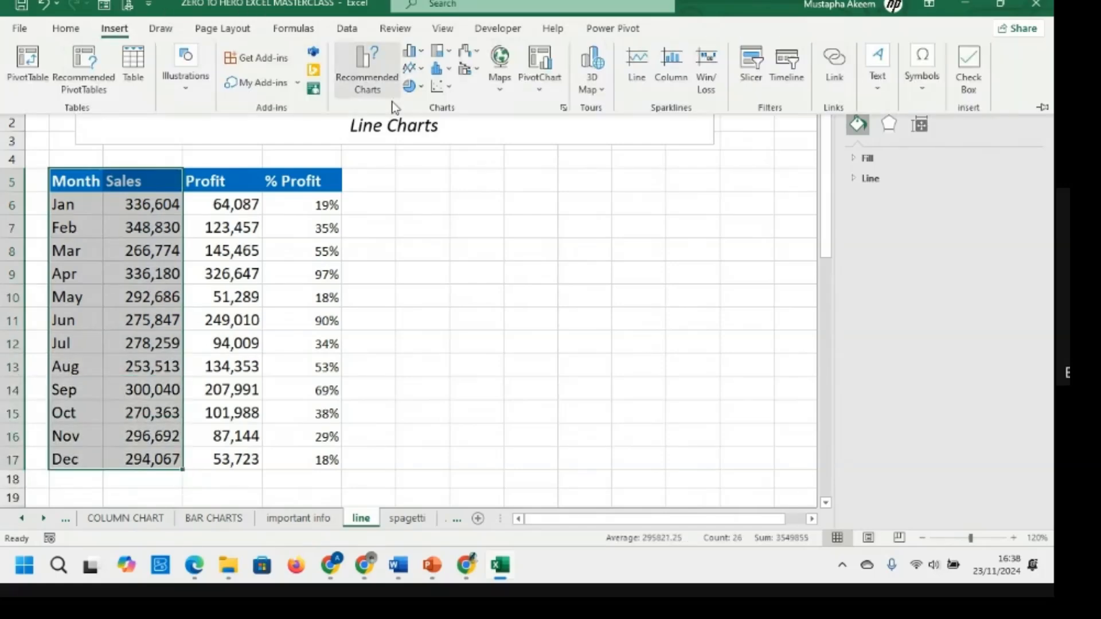
{"action": "left_click", "coordinate": [415, 72]}
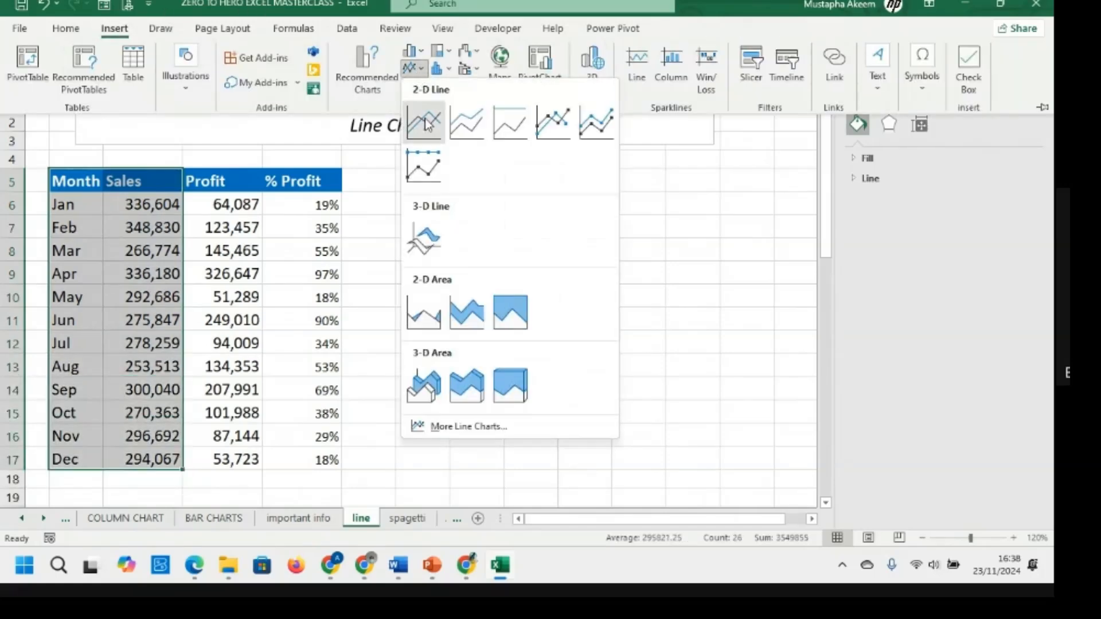
{"action": "left_click", "coordinate": [423, 118]}
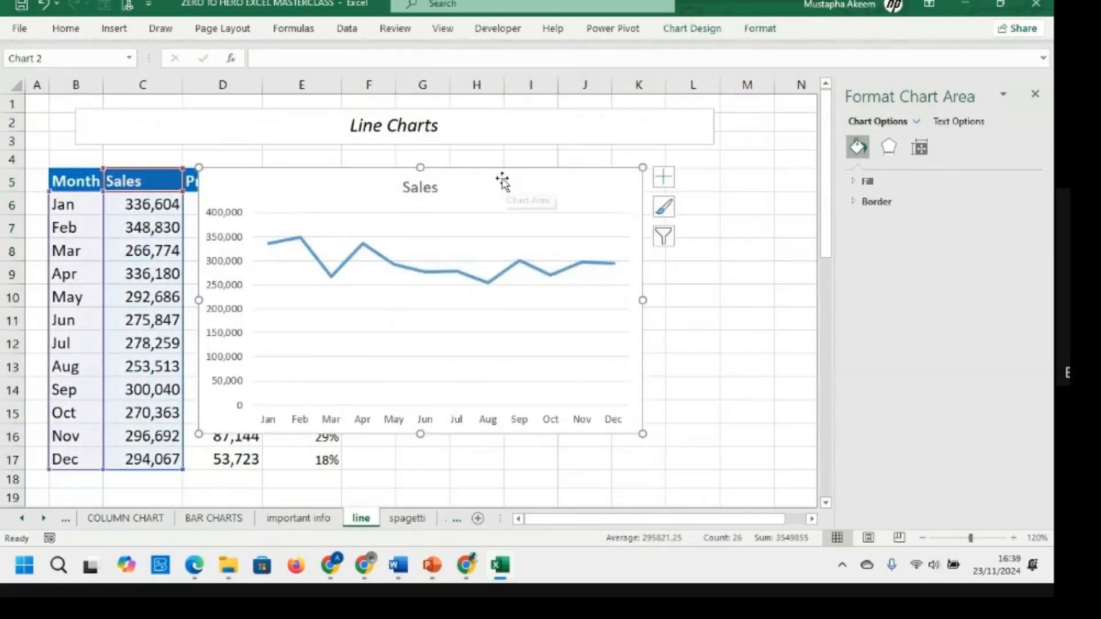
{"action": "left_click_drag", "start_coordinate": [501, 180], "coordinate": [578, 150]}
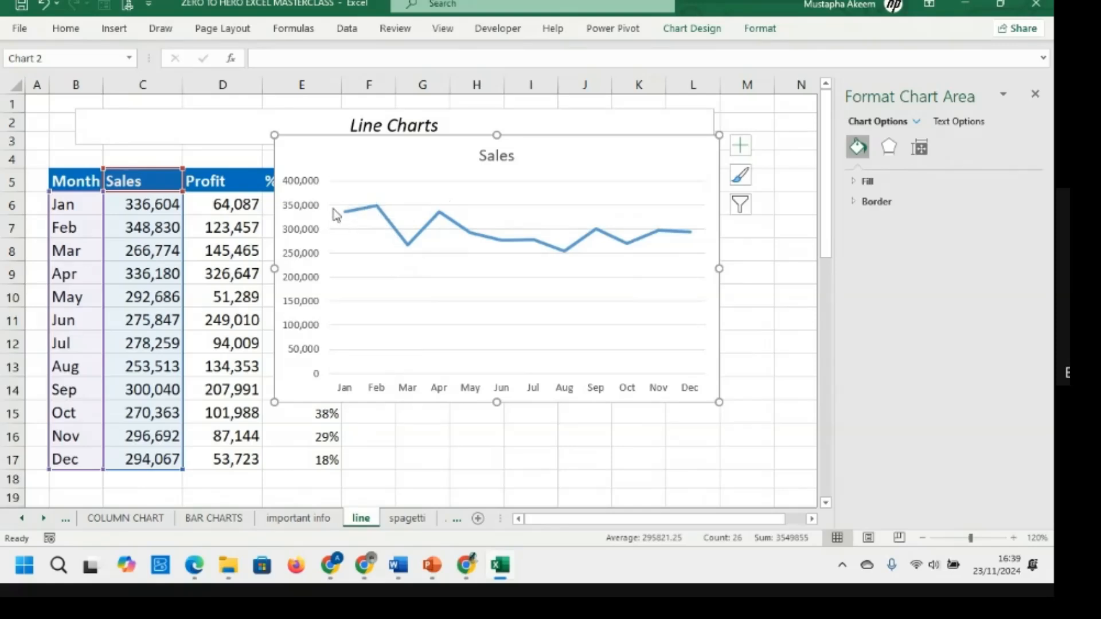
Add a second data series to the Sales line chart, named from D5 (Profit) with values from D5:D17
{"action": "mouse_move", "coordinate": [345, 213]}
{"action": "mouse_move", "coordinate": [693, 241]}
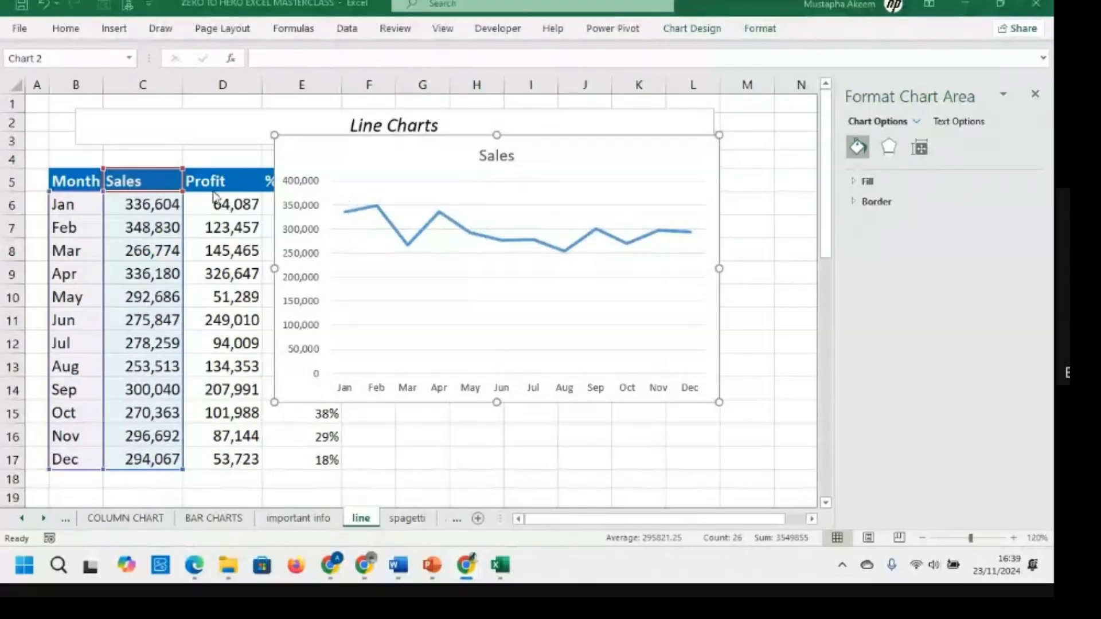
{"action": "right_click", "coordinate": [631, 159]}
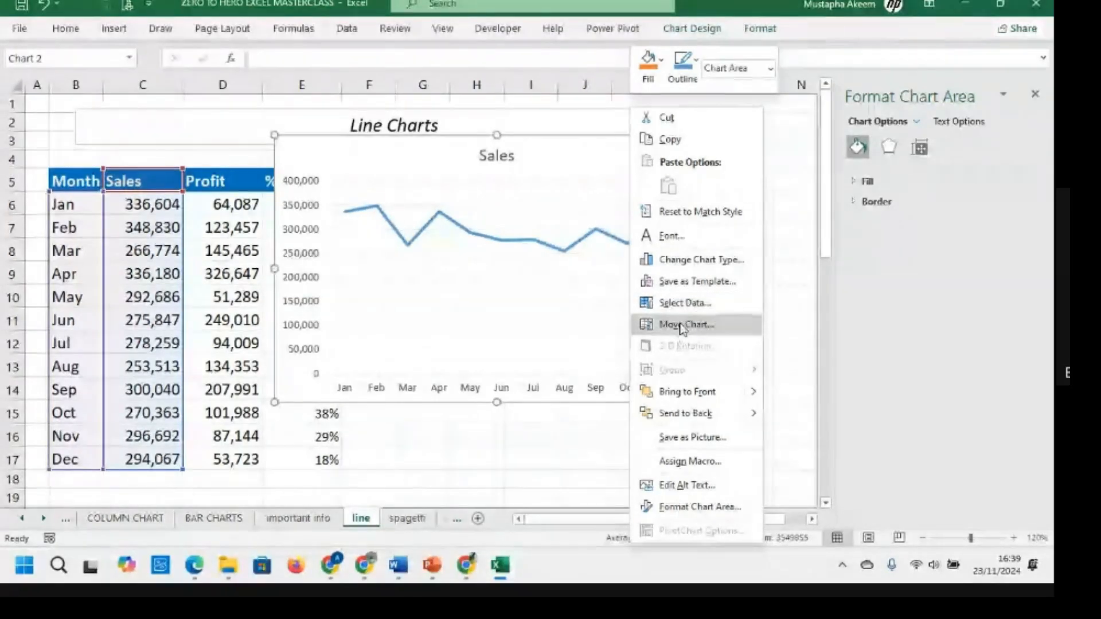
{"action": "left_click", "coordinate": [682, 303]}
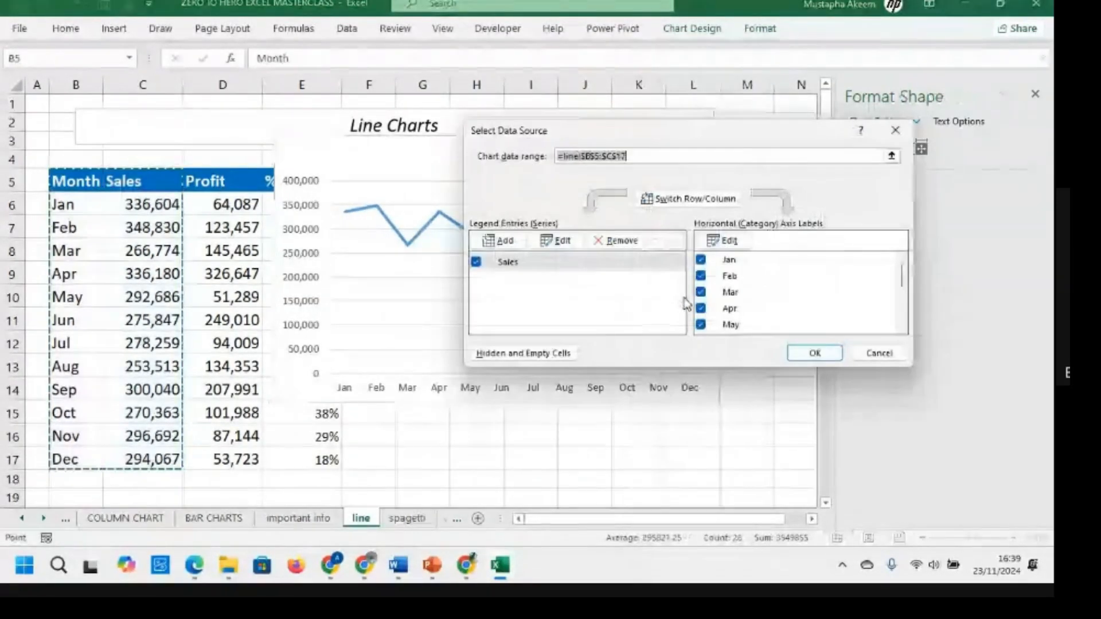
{"action": "left_click", "coordinate": [506, 243]}
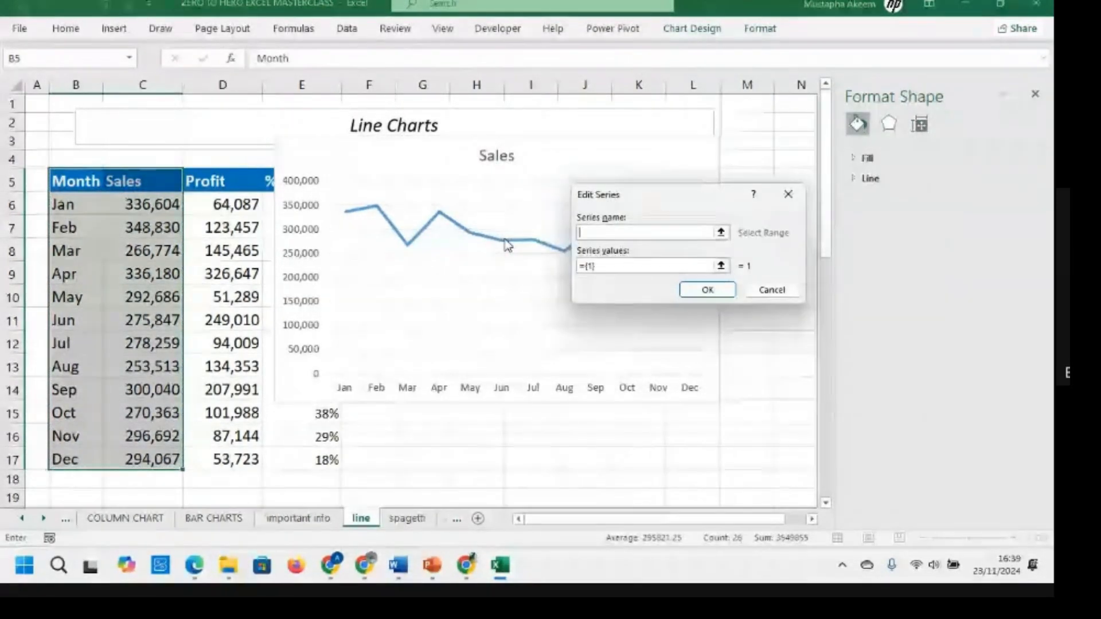
{"action": "left_click", "coordinate": [215, 182]}
{"action": "left_click", "coordinate": [624, 265]}
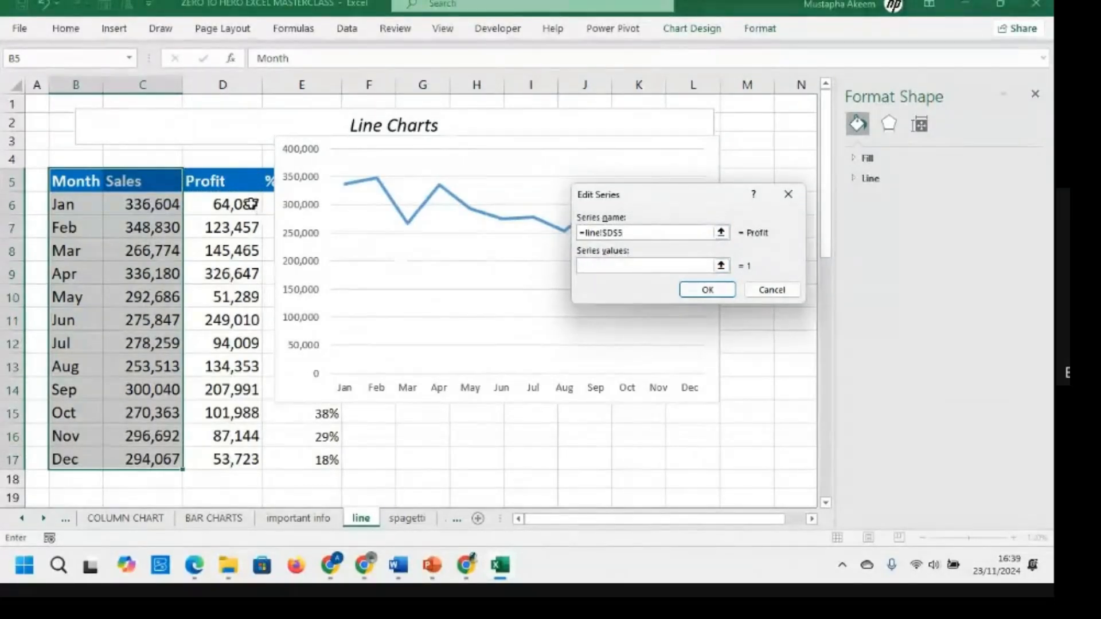
{"action": "left_click_drag", "start_coordinate": [229, 187], "coordinate": [234, 448]}
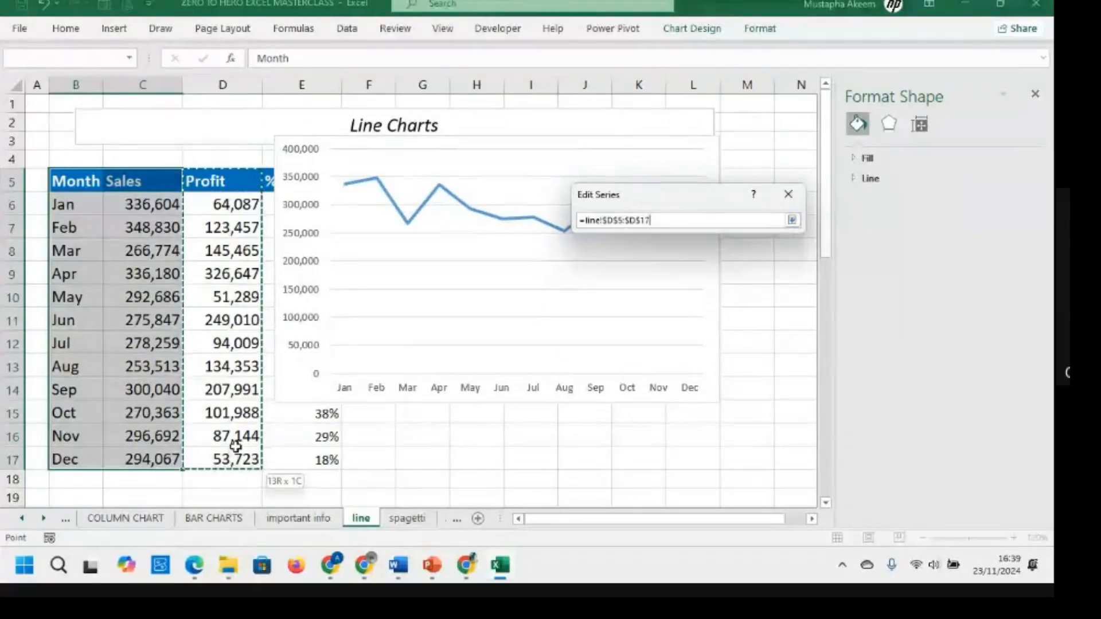
{"action": "left_click", "coordinate": [707, 290]}
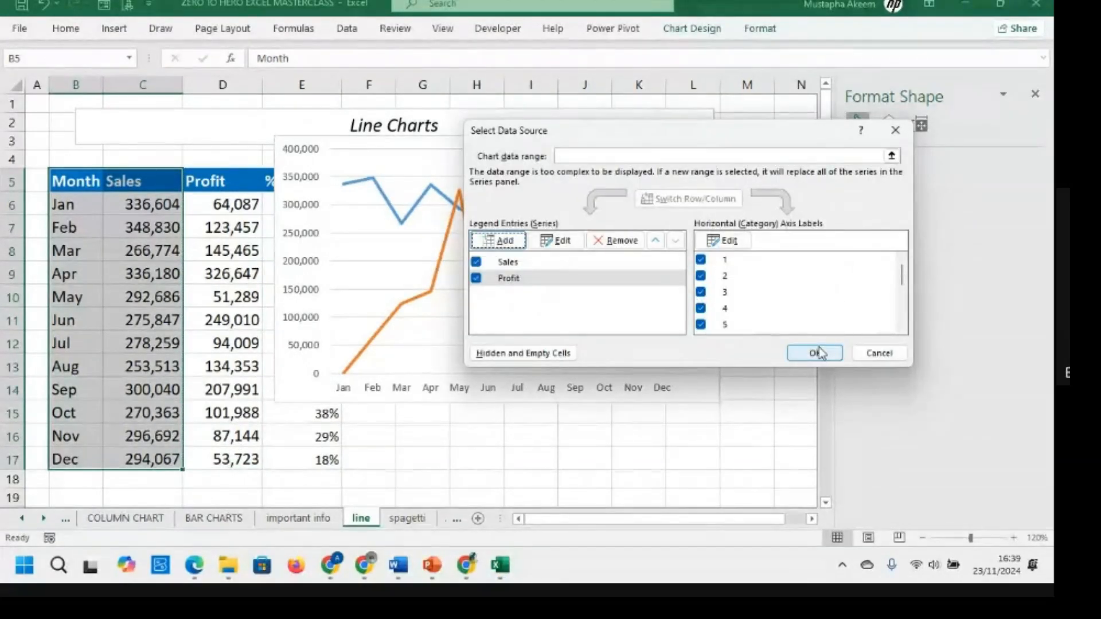
Set the horizontal axis labels for the Profit series to the months in B6:B17 and apply the data source changes
{"action": "left_click", "coordinate": [732, 241]}
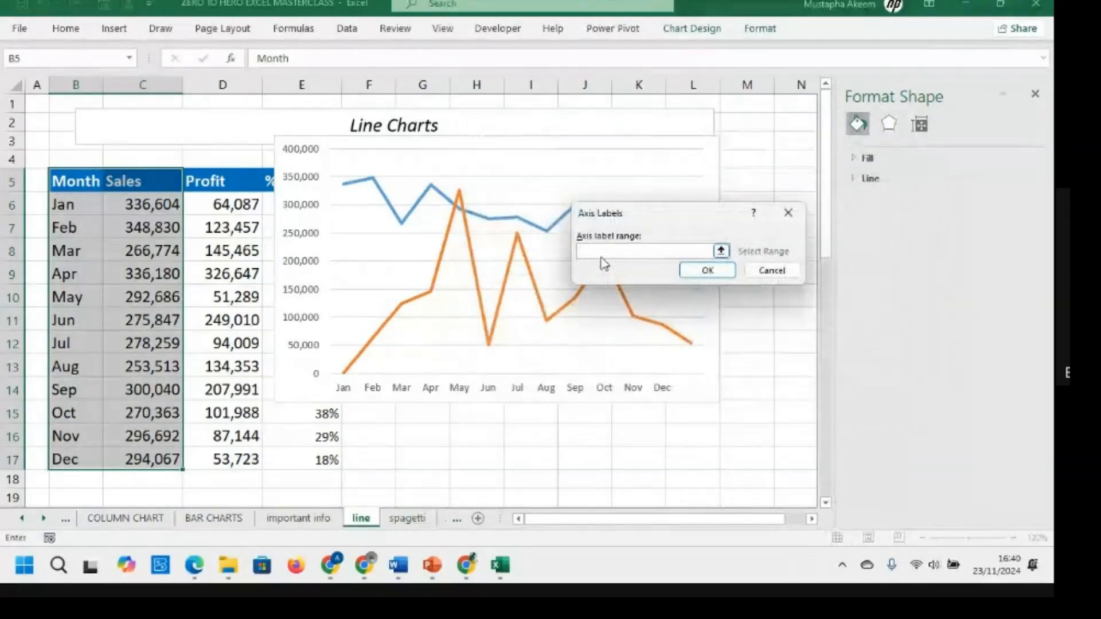
{"action": "left_click_drag", "start_coordinate": [92, 204], "coordinate": [99, 459]}
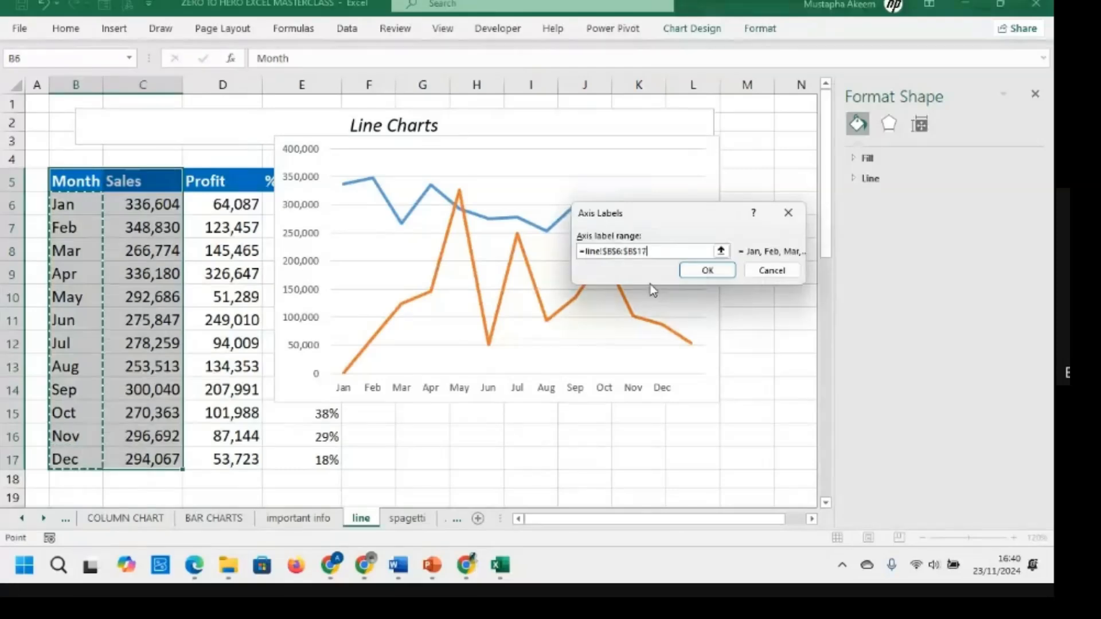
{"action": "left_click", "coordinate": [703, 273]}
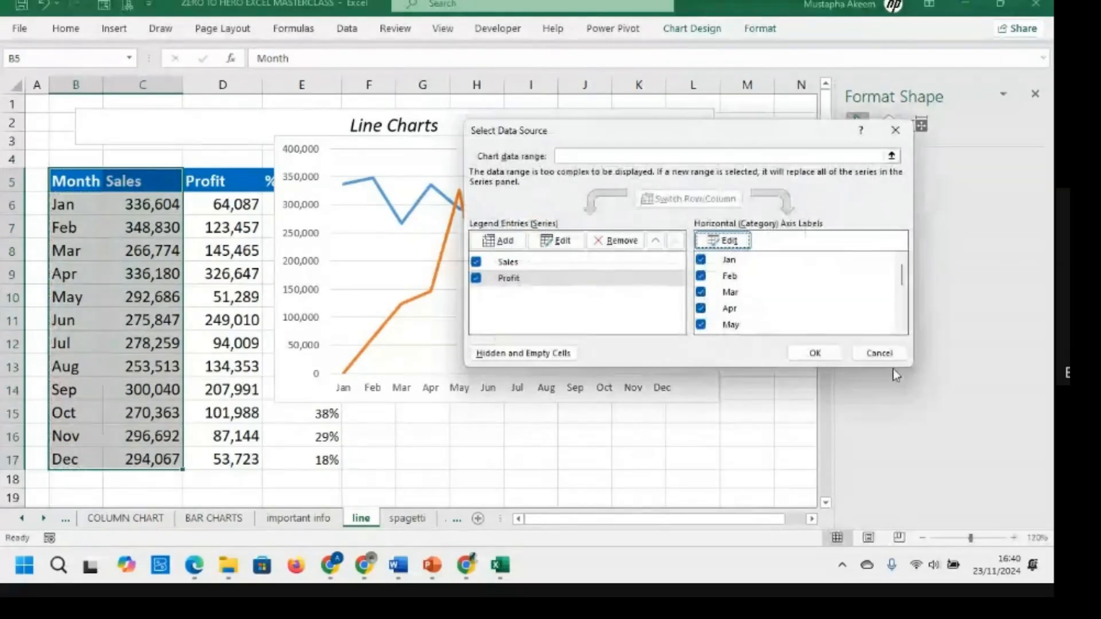
{"action": "left_click", "coordinate": [817, 353]}
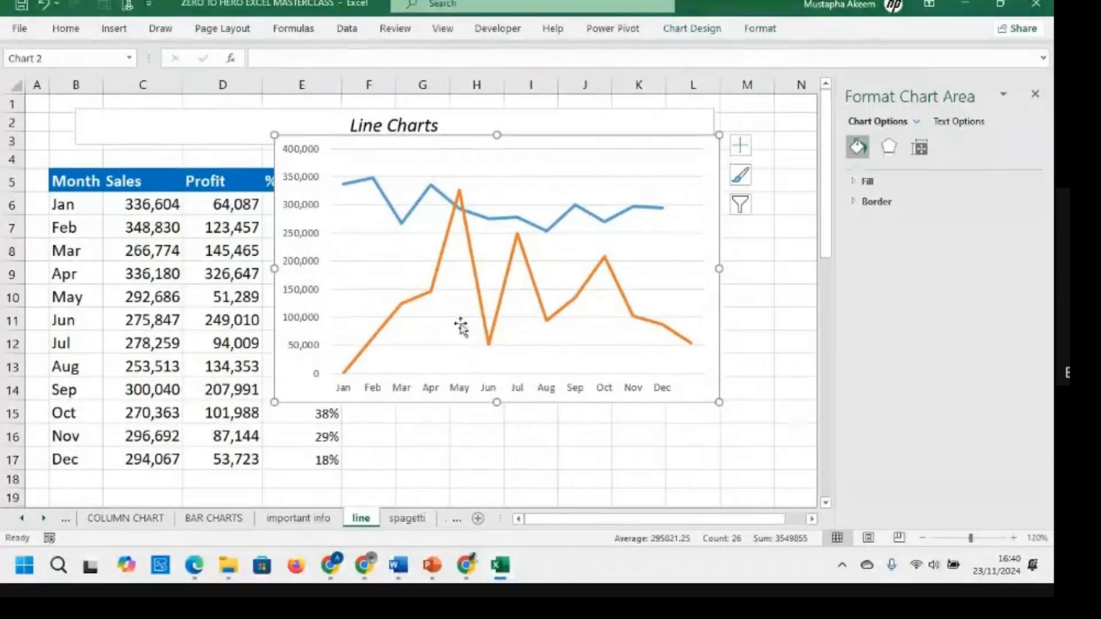
Review the CHART ELEMENT, BAR CHARTS and COLUMN CHART sheets, including the column chart's legend, and return to the line sheet
{"action": "left_click", "coordinate": [65, 519]}
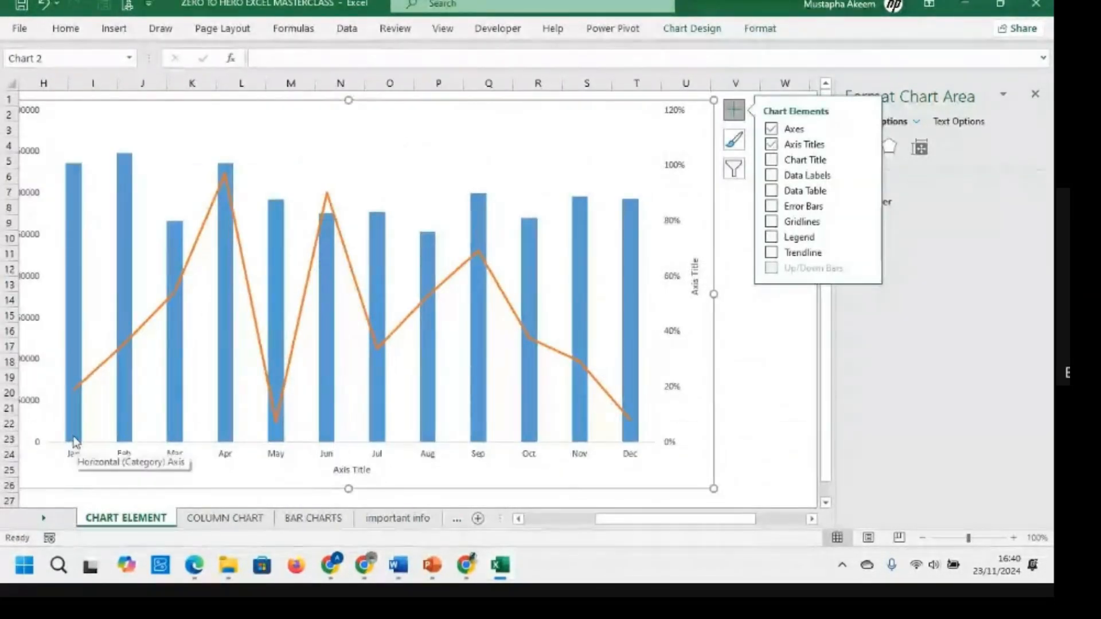
{"action": "left_click", "coordinate": [221, 519]}
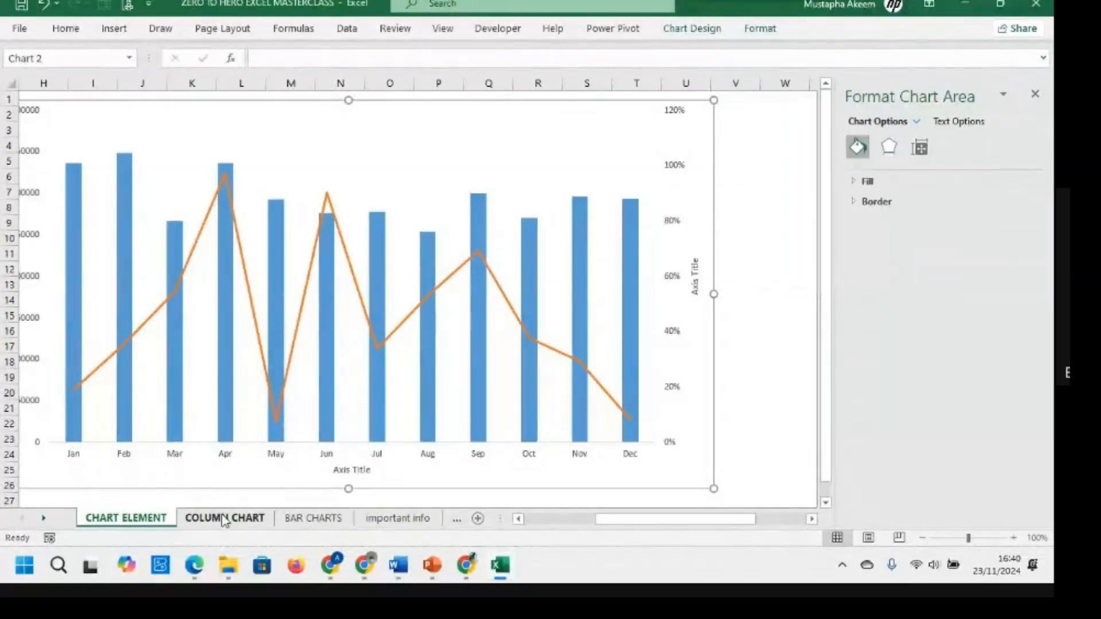
{"action": "left_click", "coordinate": [291, 518]}
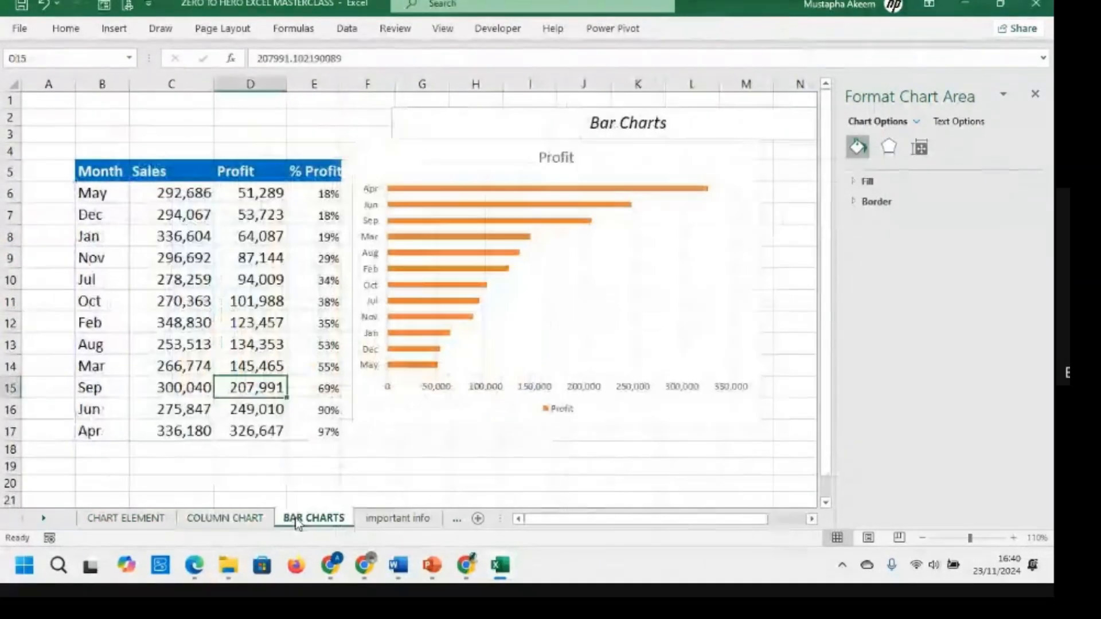
{"action": "left_click", "coordinate": [210, 519]}
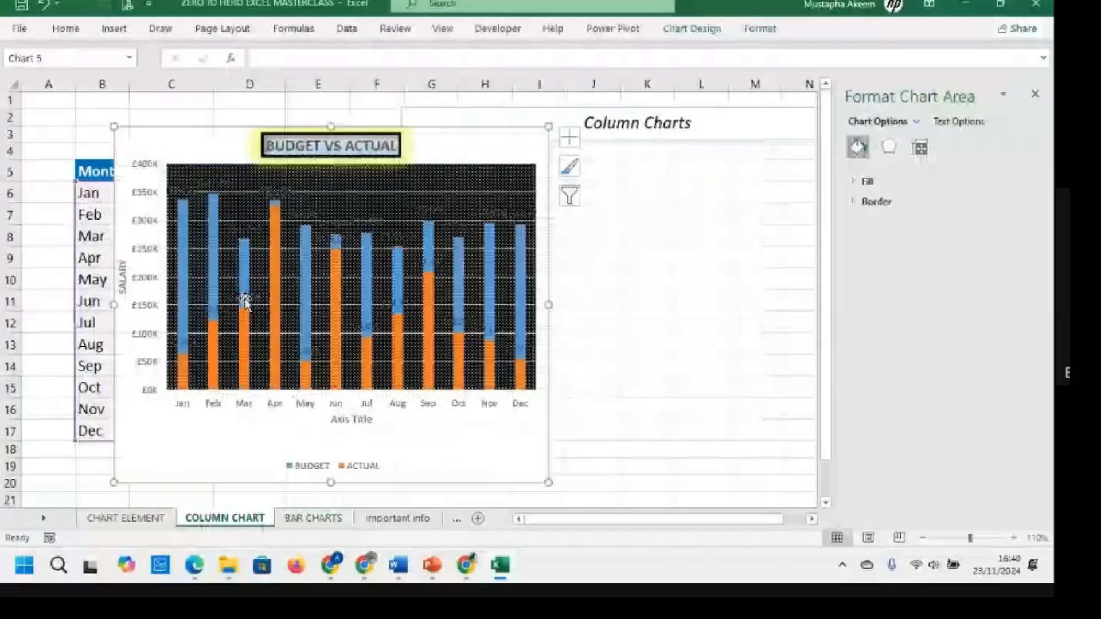
{"action": "left_click", "coordinate": [301, 466]}
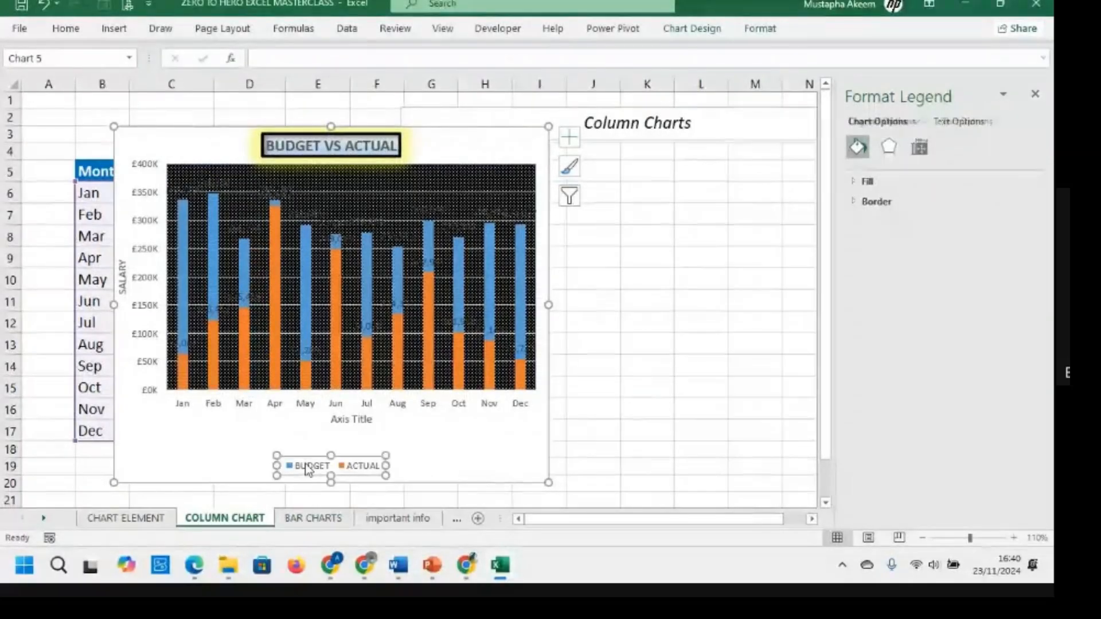
{"action": "left_click", "coordinate": [398, 518]}
{"action": "left_click", "coordinate": [457, 520]}
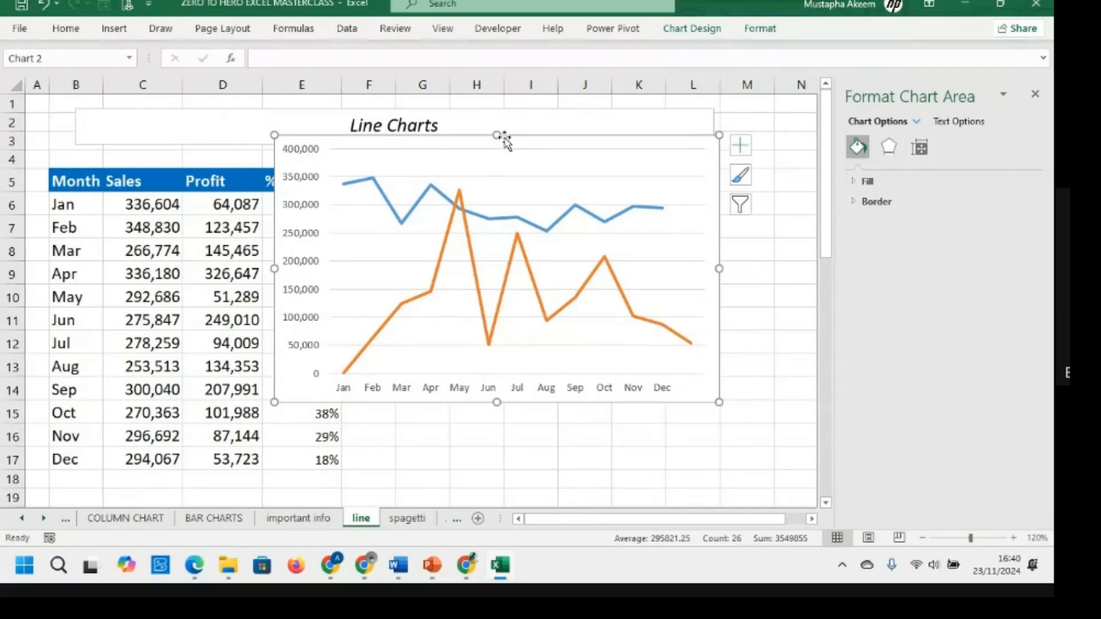
Move the line chart clear of the % Profit column and add a series named from E5 with values from E6:E17
{"action": "left_click_drag", "start_coordinate": [504, 140], "coordinate": [575, 131]}
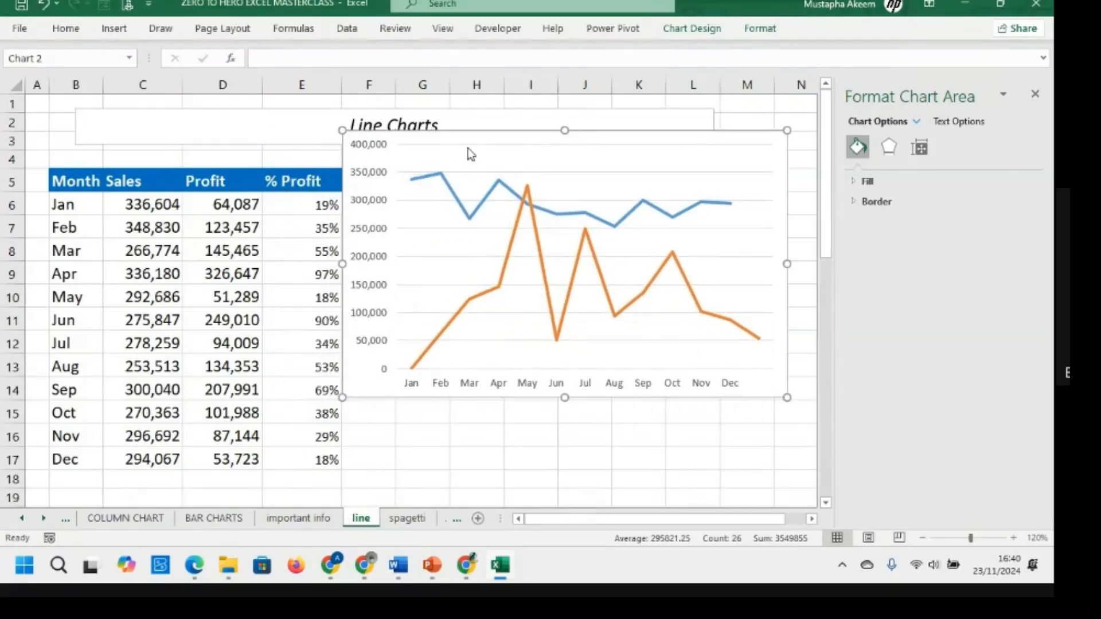
{"action": "left_click_drag", "start_coordinate": [292, 186], "coordinate": [308, 341]}
{"action": "left_click", "coordinate": [435, 265]}
{"action": "right_click", "coordinate": [435, 267]}
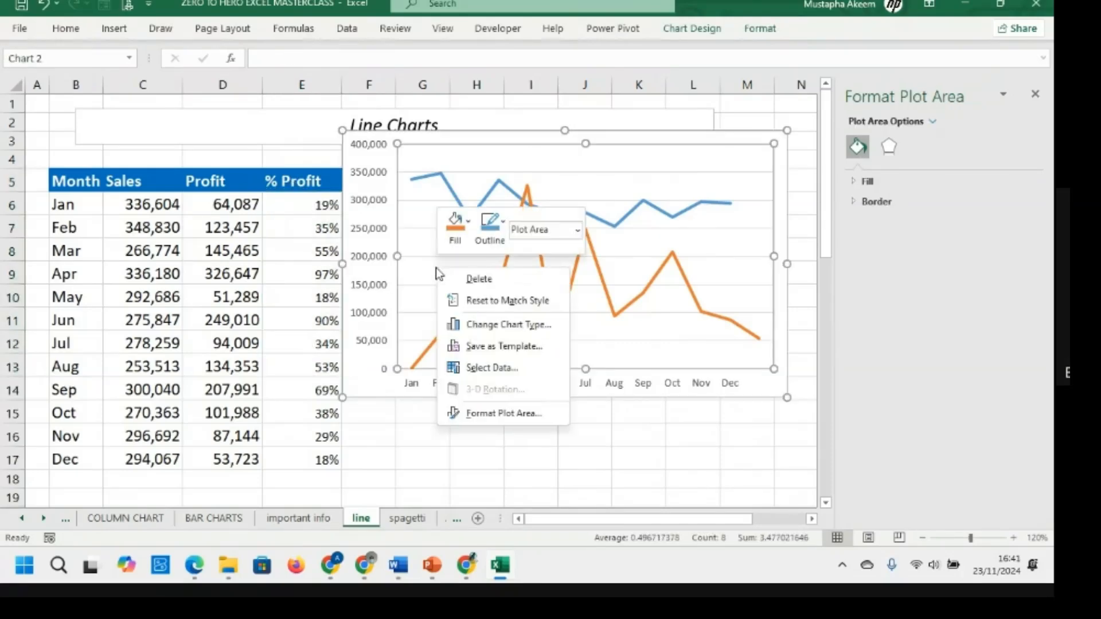
{"action": "left_click", "coordinate": [503, 368]}
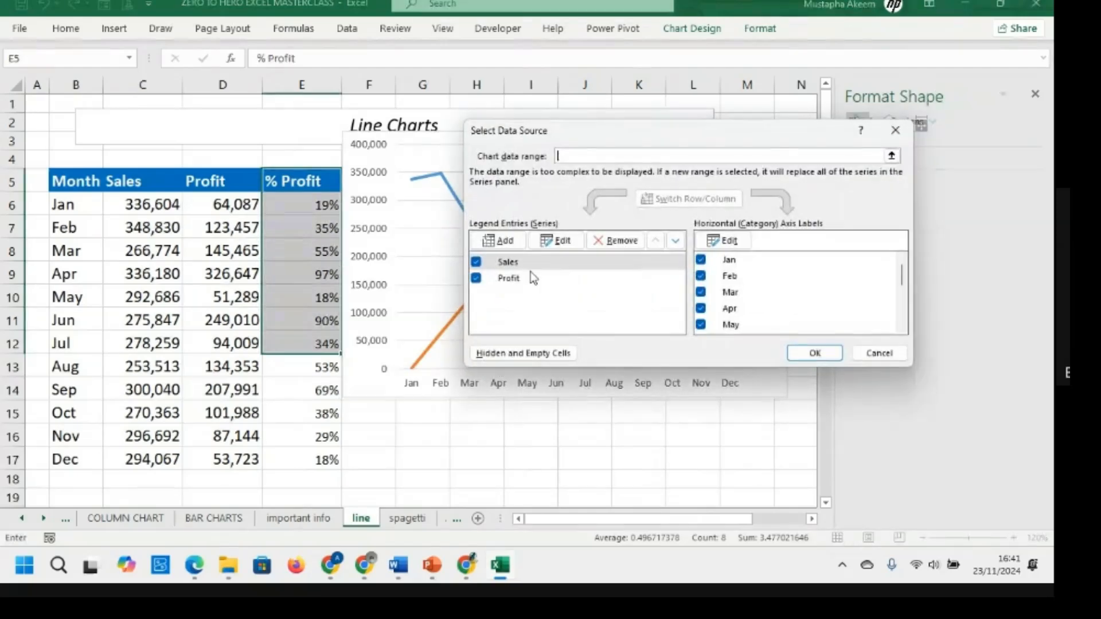
{"action": "left_click", "coordinate": [498, 240]}
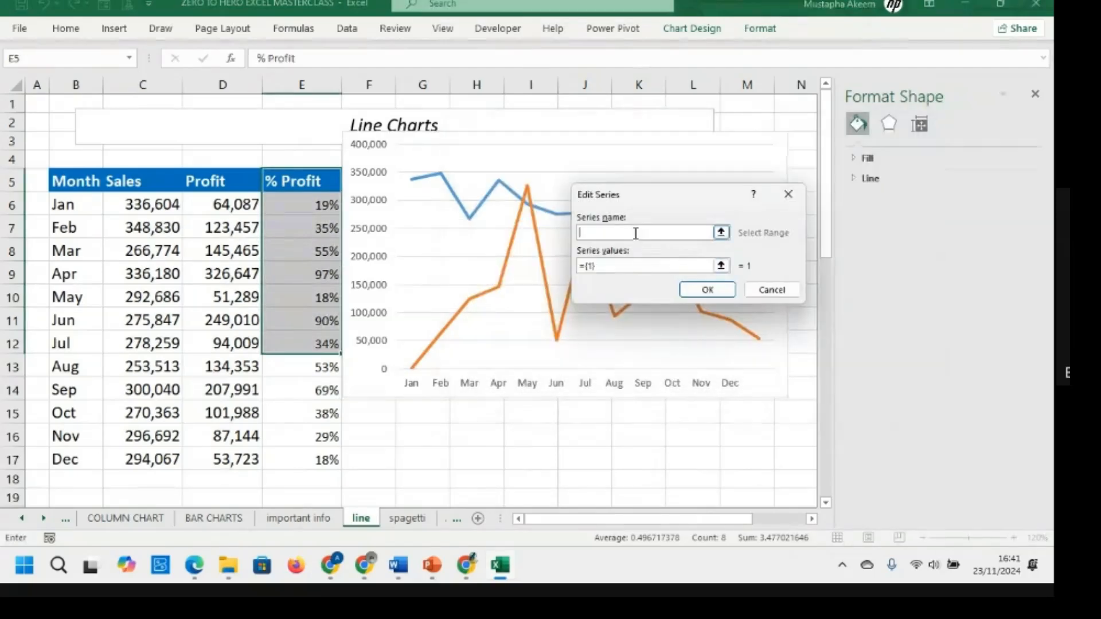
{"action": "left_click", "coordinate": [296, 182]}
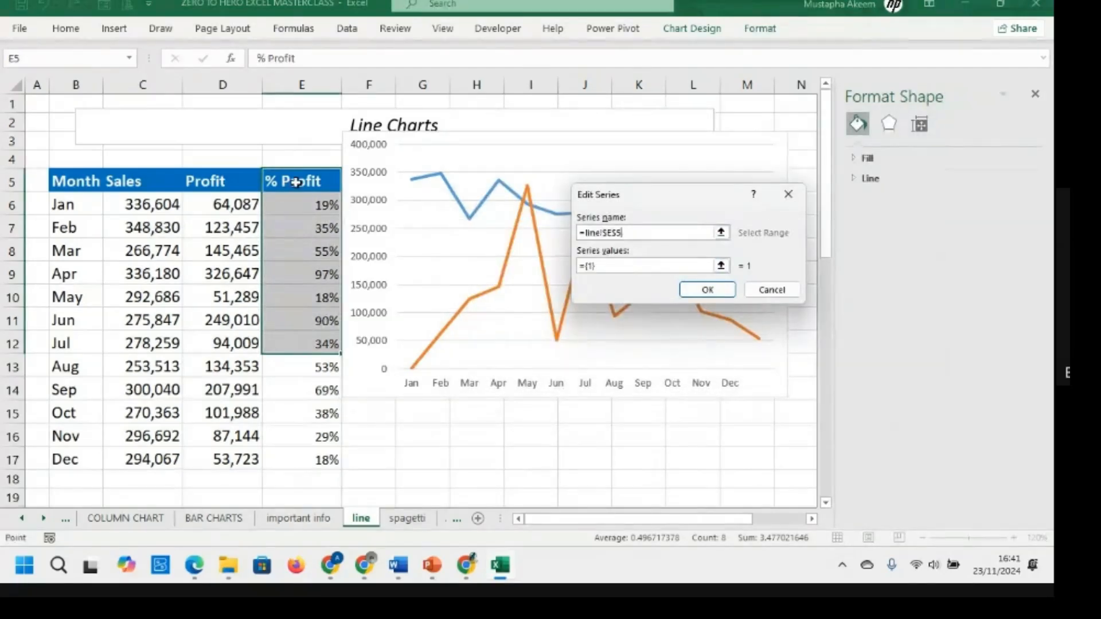
{"action": "key", "text": "Tab"}
{"action": "key", "text": "BackSpace"}
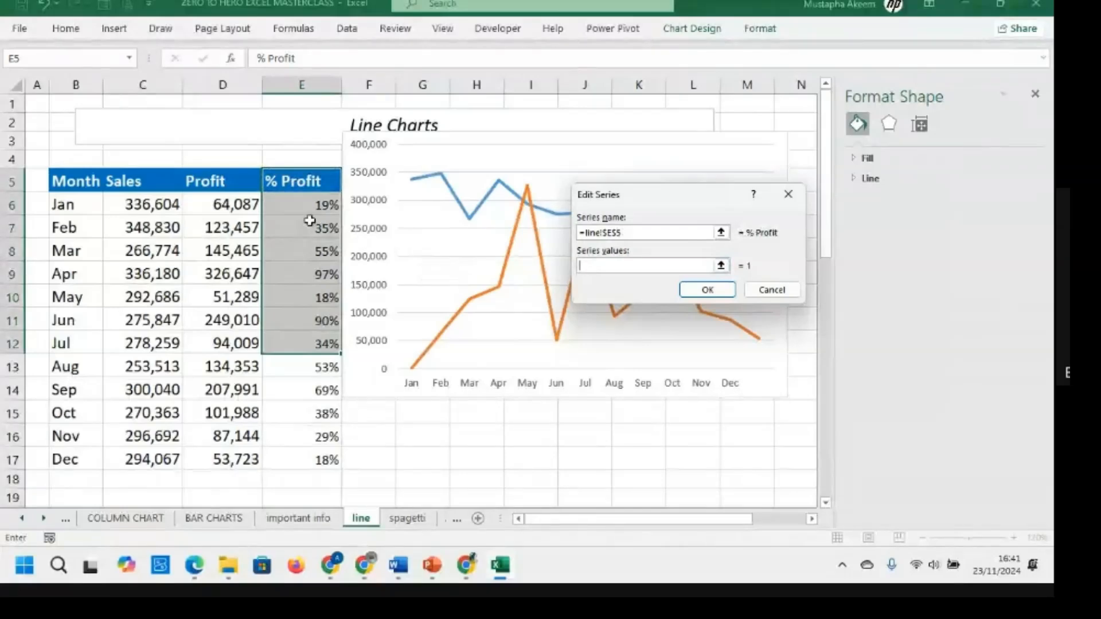
{"action": "left_click_drag", "start_coordinate": [310, 207], "coordinate": [304, 460]}
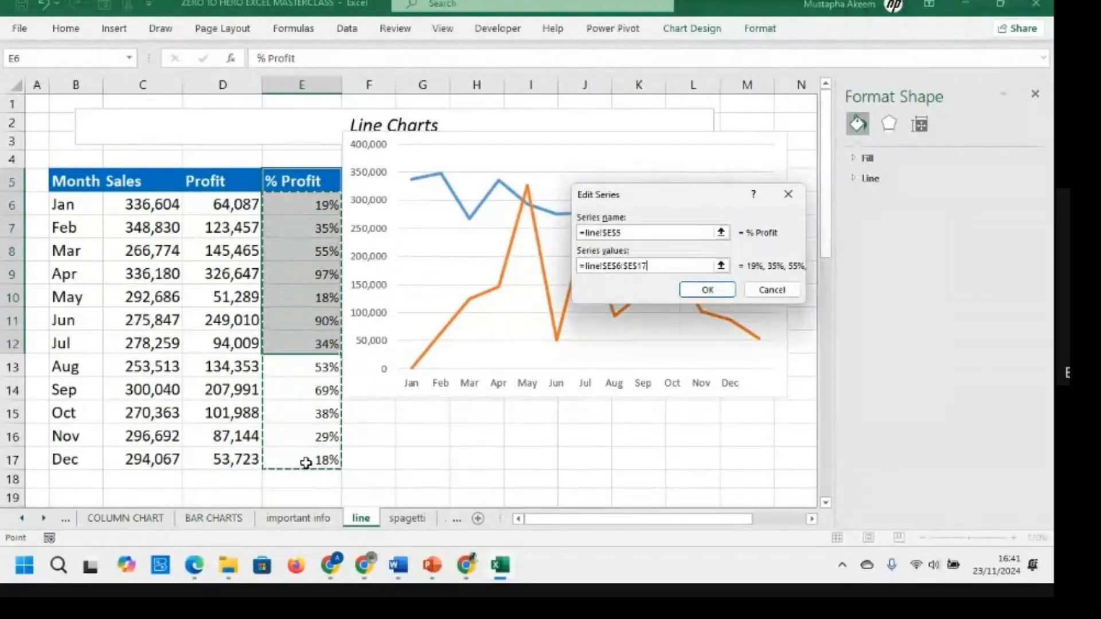
{"action": "left_click", "coordinate": [706, 288]}
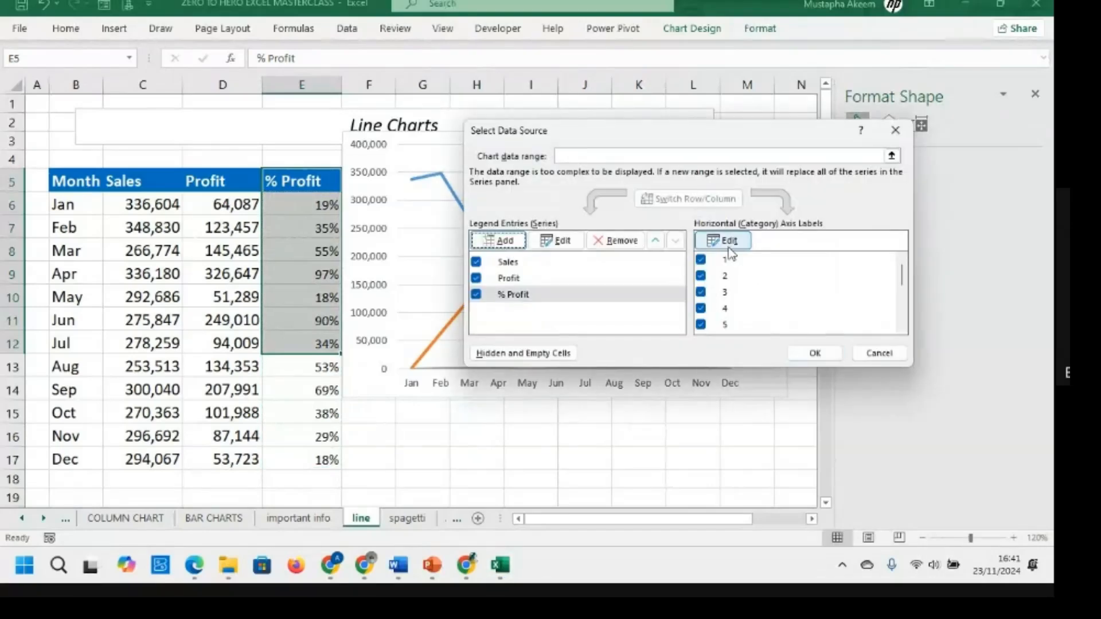
Assign the months in B6:B17 as axis labels for the % Profit series, apply the data source and deselect the chart
{"action": "left_click", "coordinate": [728, 245]}
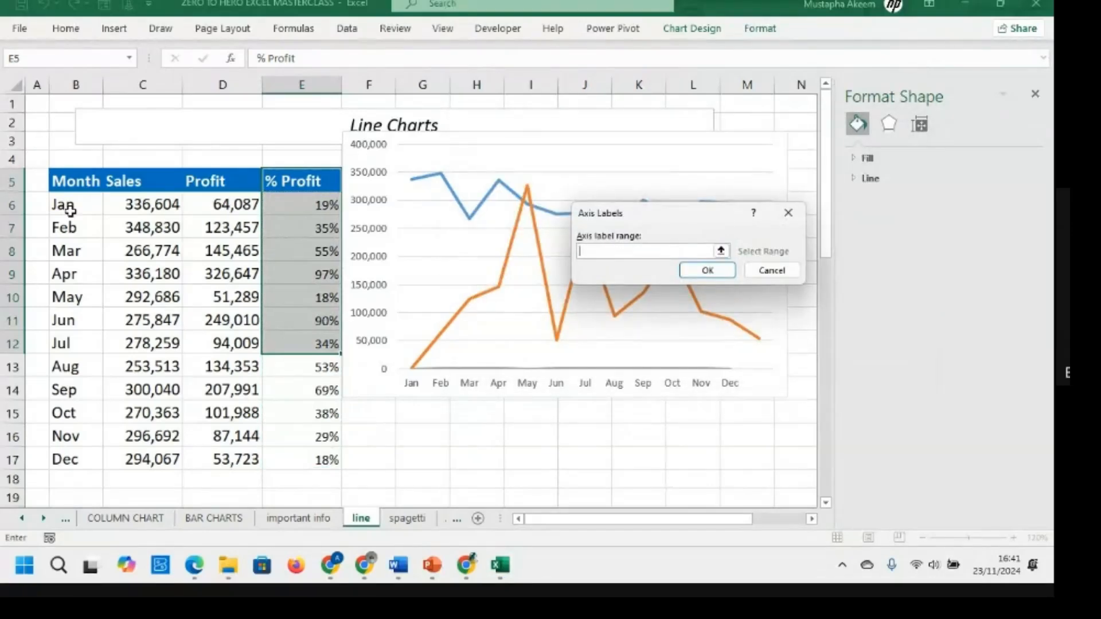
{"action": "left_click_drag", "start_coordinate": [69, 211], "coordinate": [77, 460]}
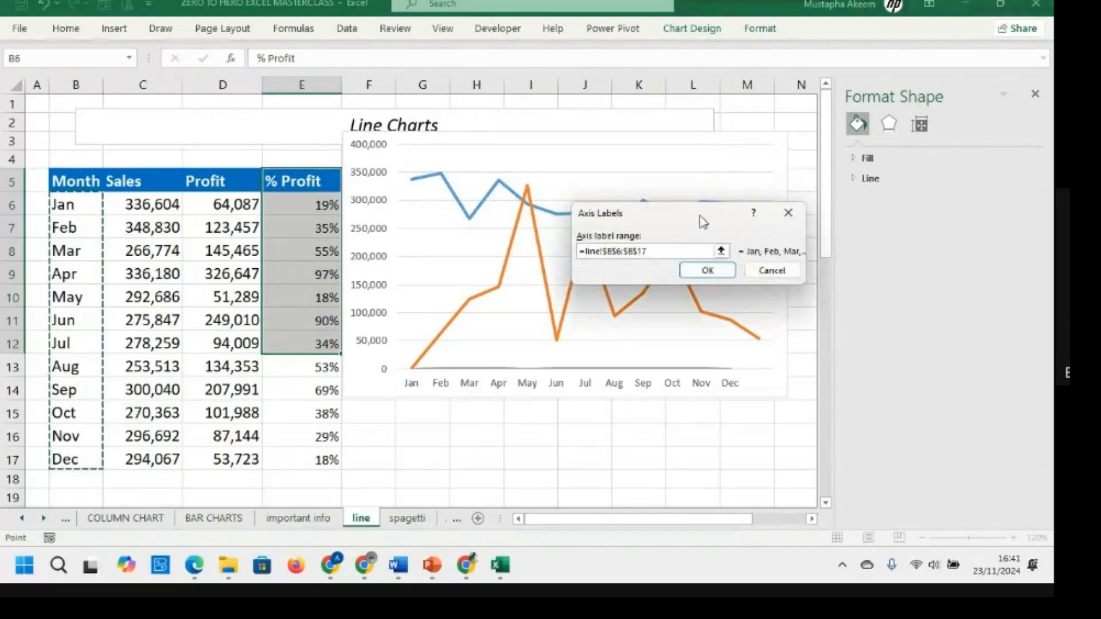
{"action": "left_click", "coordinate": [708, 270]}
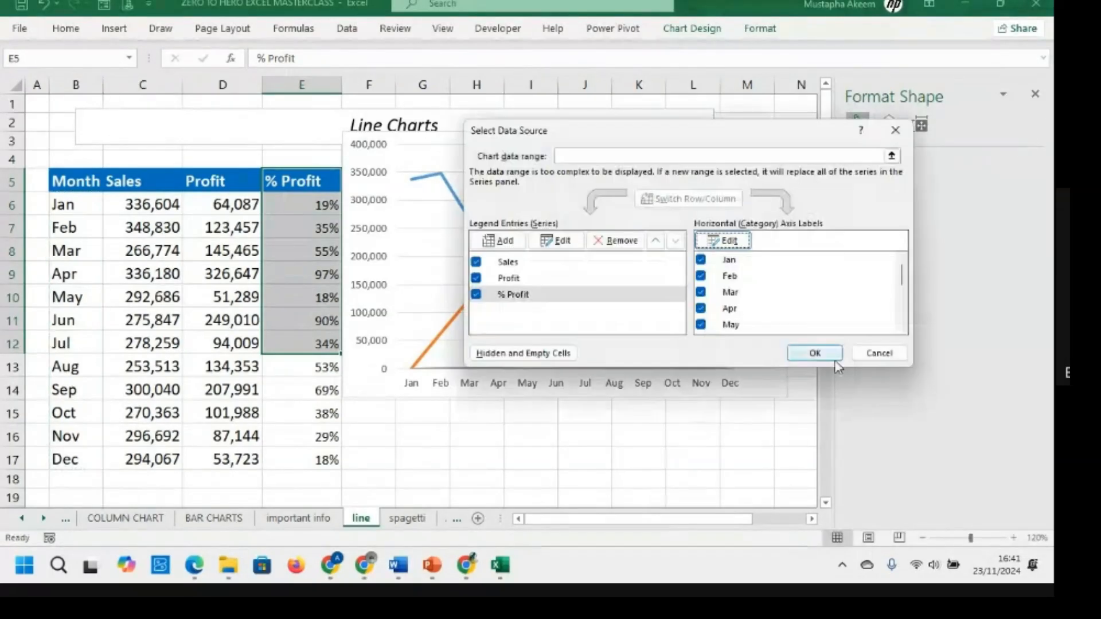
{"action": "left_click", "coordinate": [812, 351]}
{"action": "left_click", "coordinate": [692, 448]}
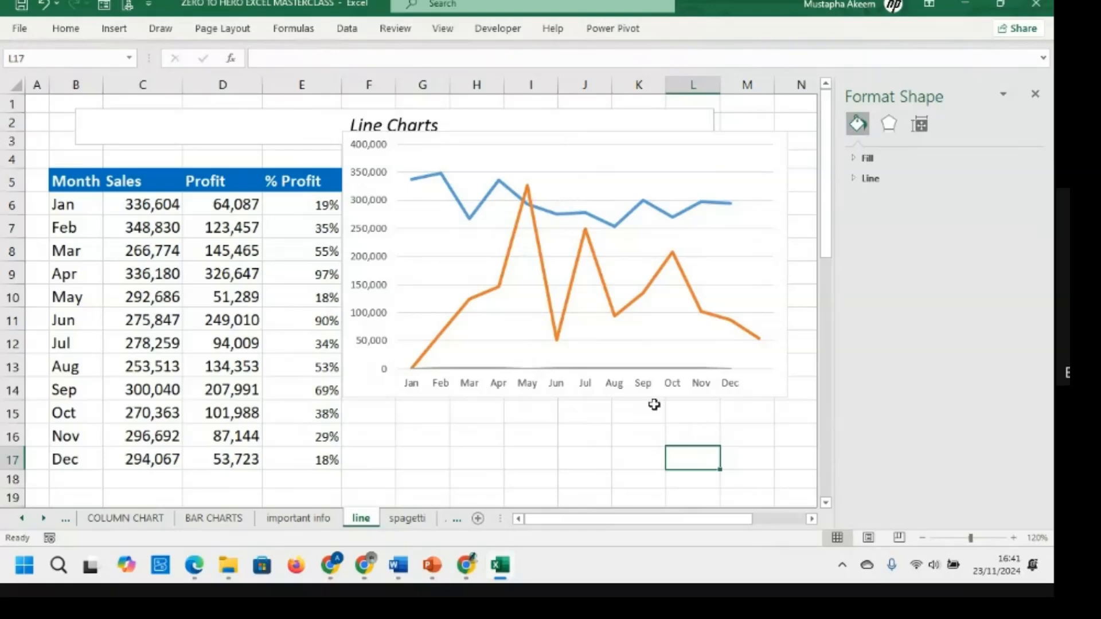
Examine the Profit, % Profit and Sales lines and the horizontal axis by selecting them in the line chart
{"action": "left_click", "coordinate": [527, 321]}
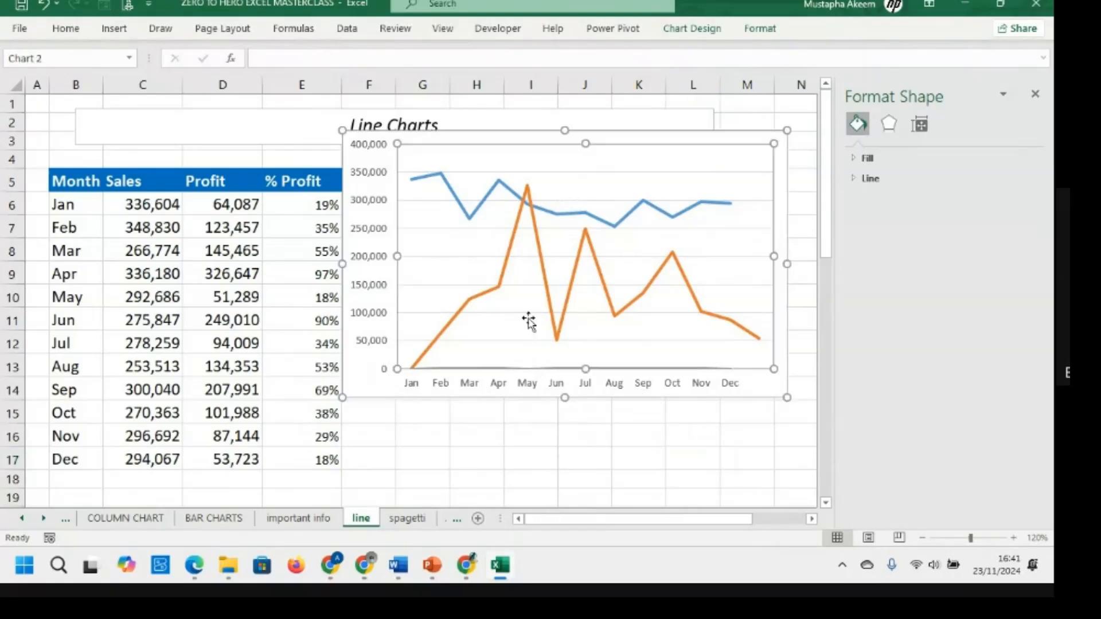
{"action": "left_click", "coordinate": [466, 310]}
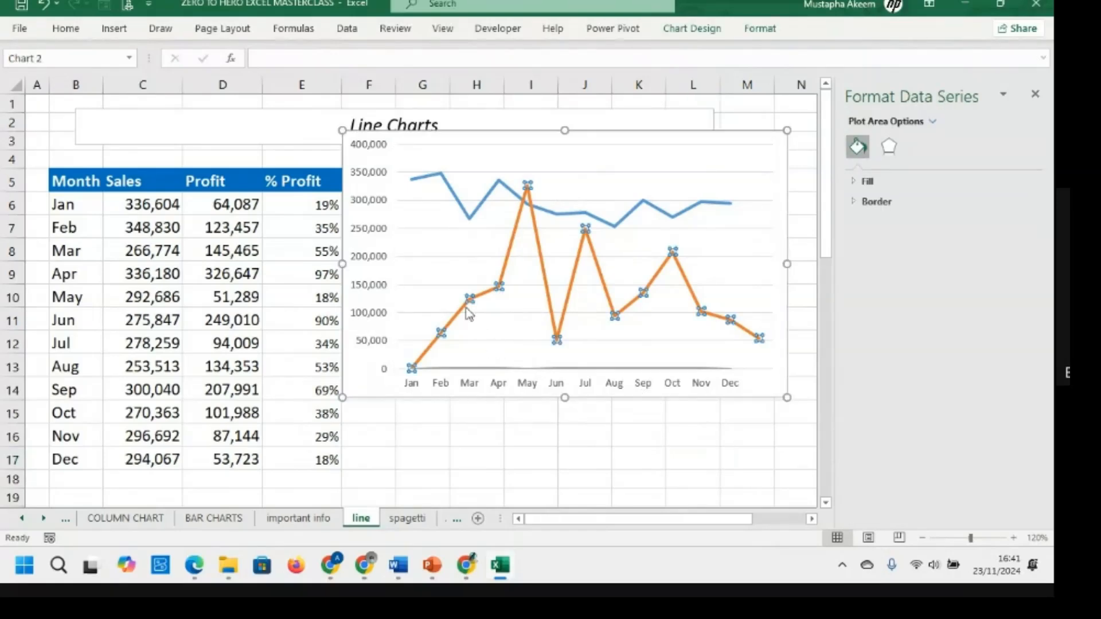
{"action": "left_click", "coordinate": [489, 369]}
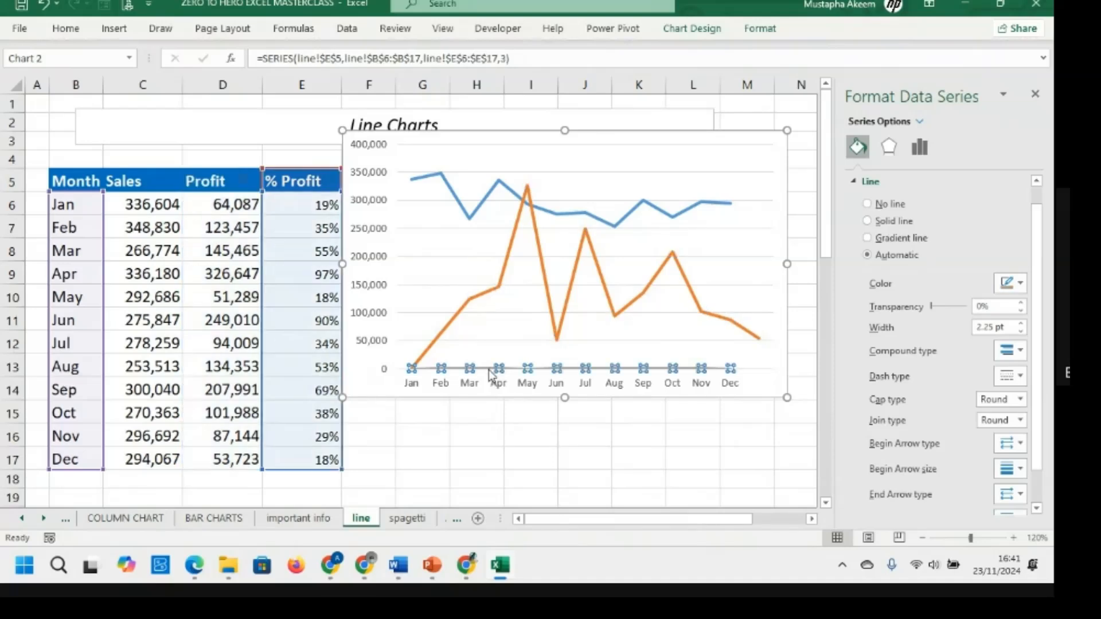
{"action": "left_click", "coordinate": [468, 221]}
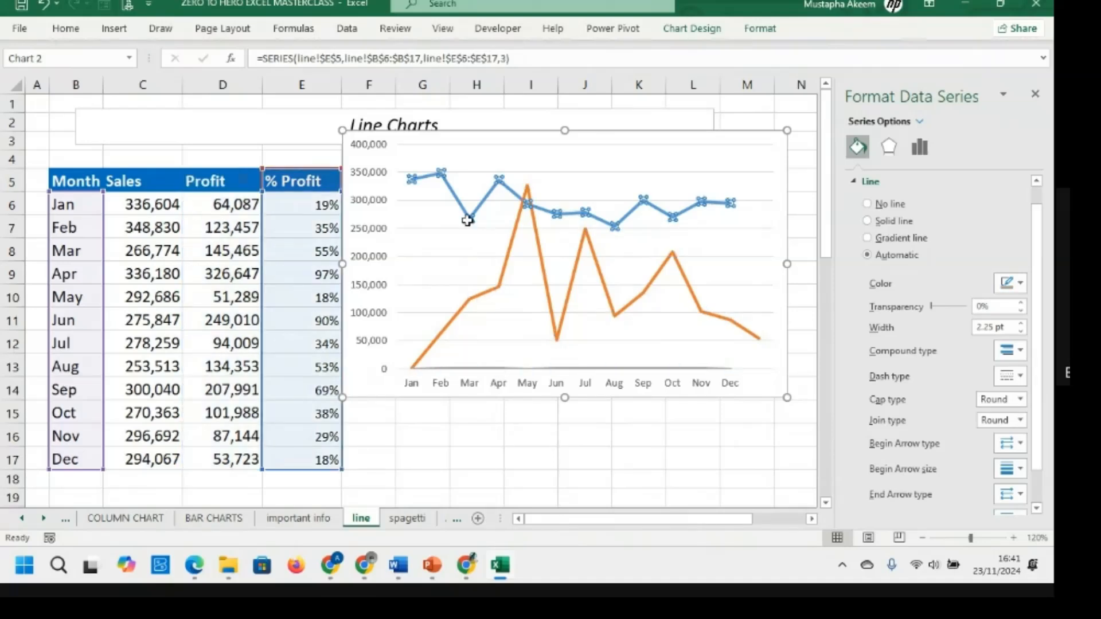
{"action": "left_click", "coordinate": [486, 379]}
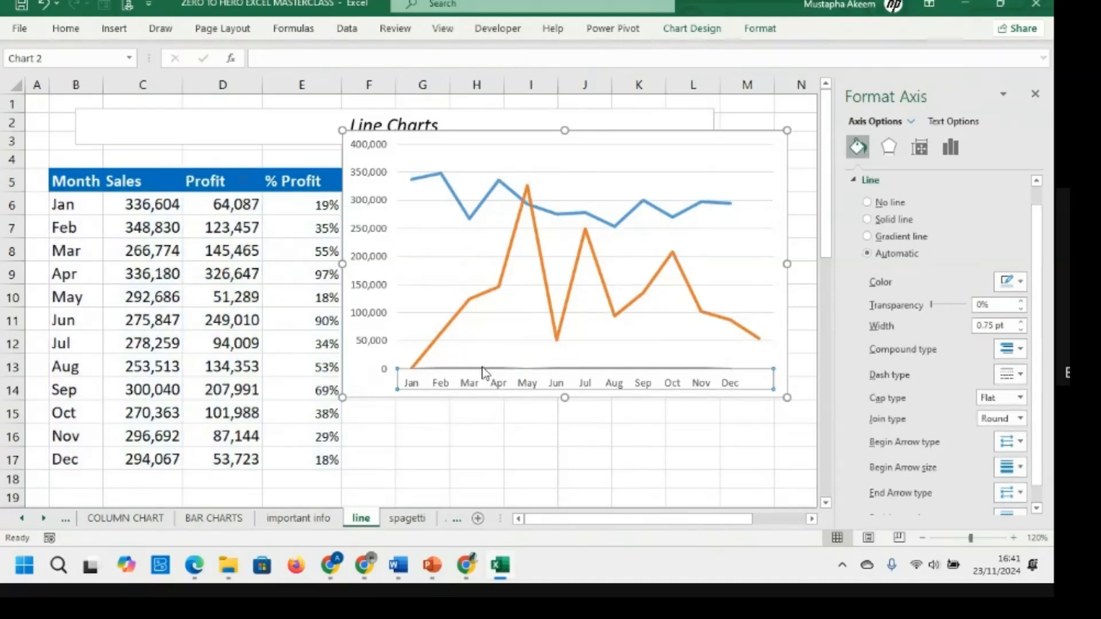
{"action": "left_click", "coordinate": [483, 369]}
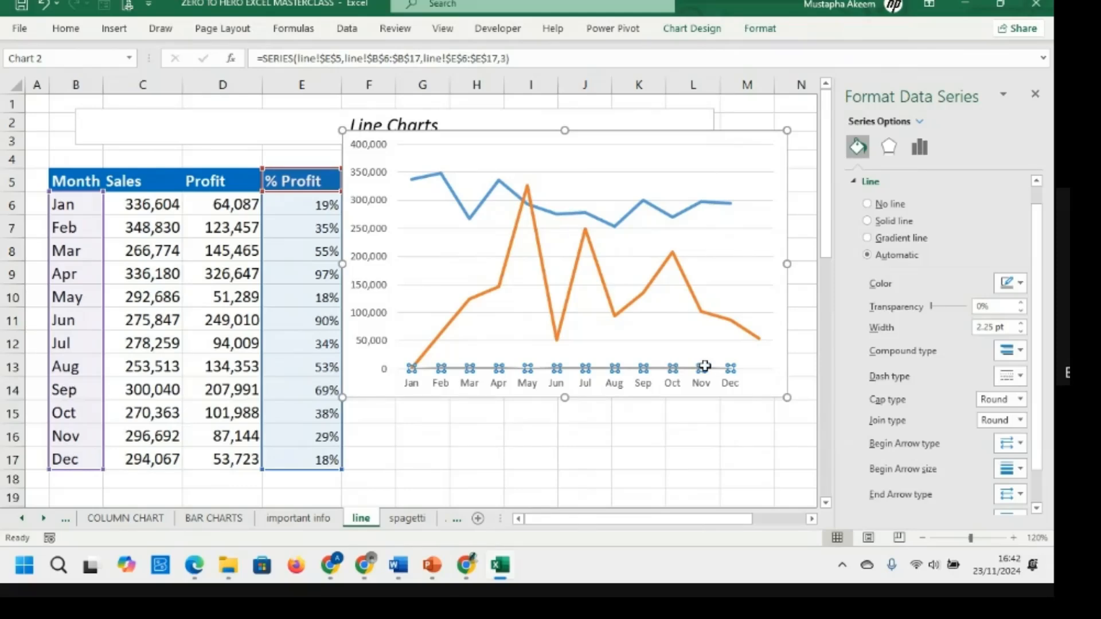
{"action": "mouse_move", "coordinate": [728, 373]}
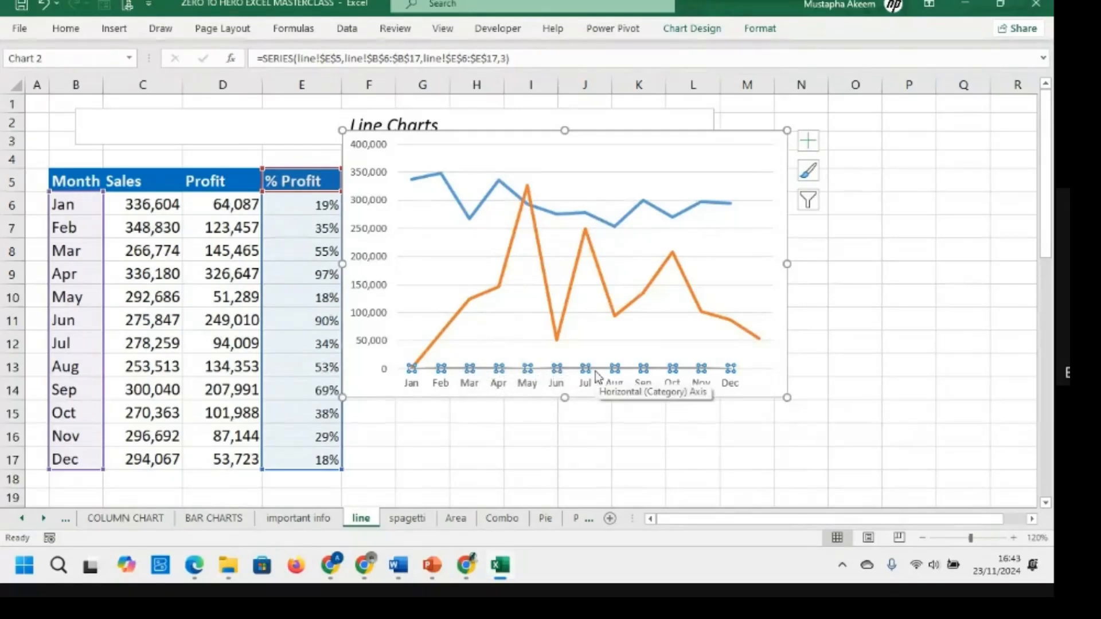
Review the line chart's axis formatting options, including effects, size and properties, and axis type and position settings
{"action": "left_click", "coordinate": [809, 143]}
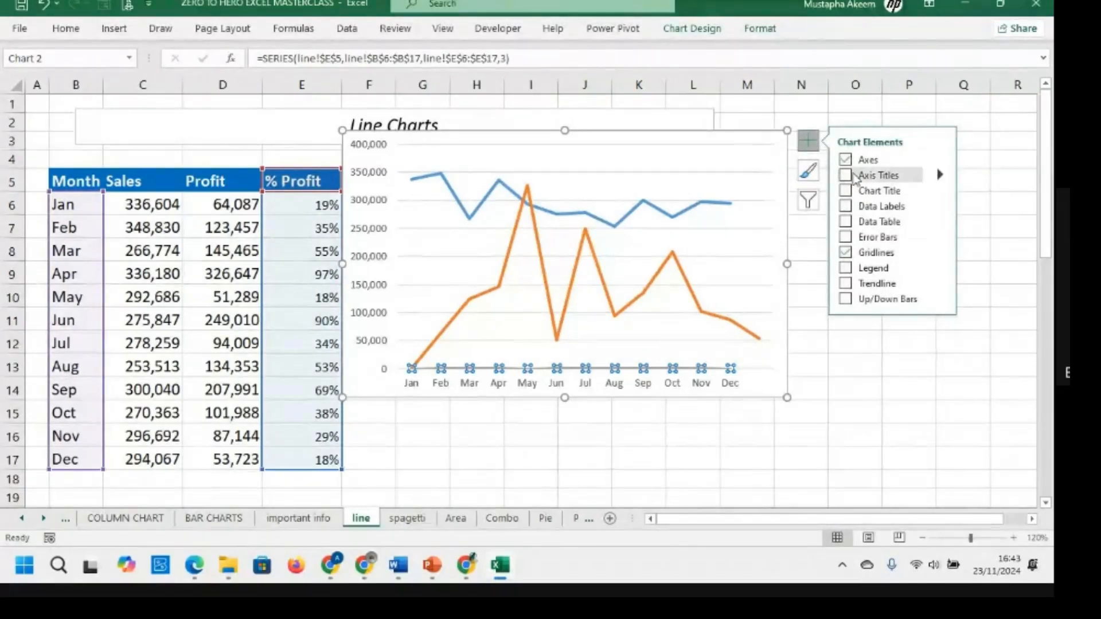
{"action": "left_click", "coordinate": [940, 162]}
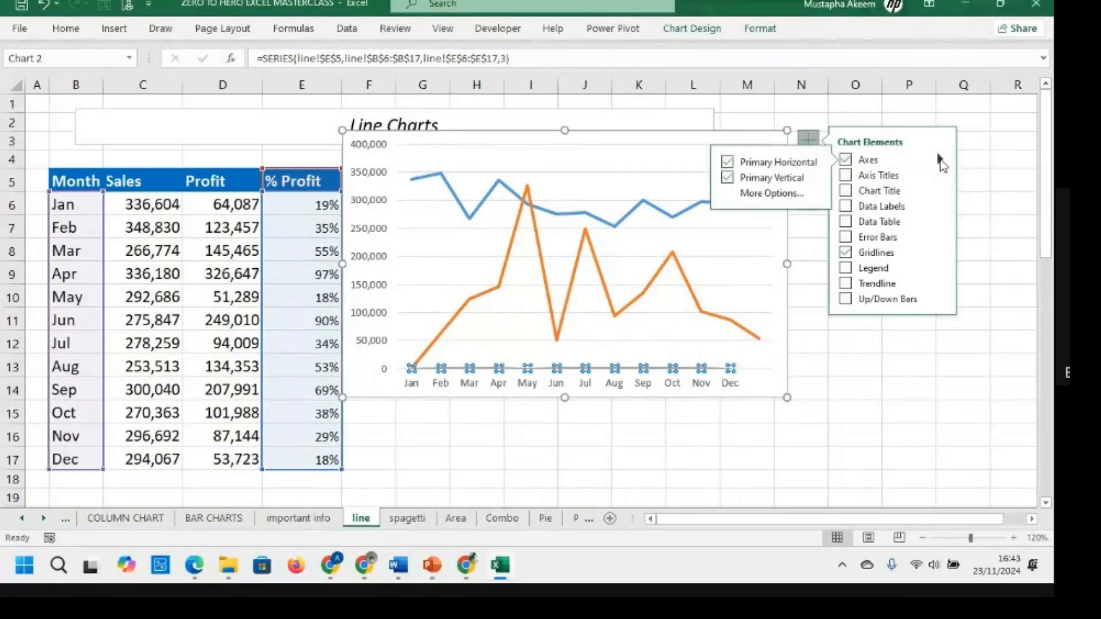
{"action": "left_click", "coordinate": [783, 193]}
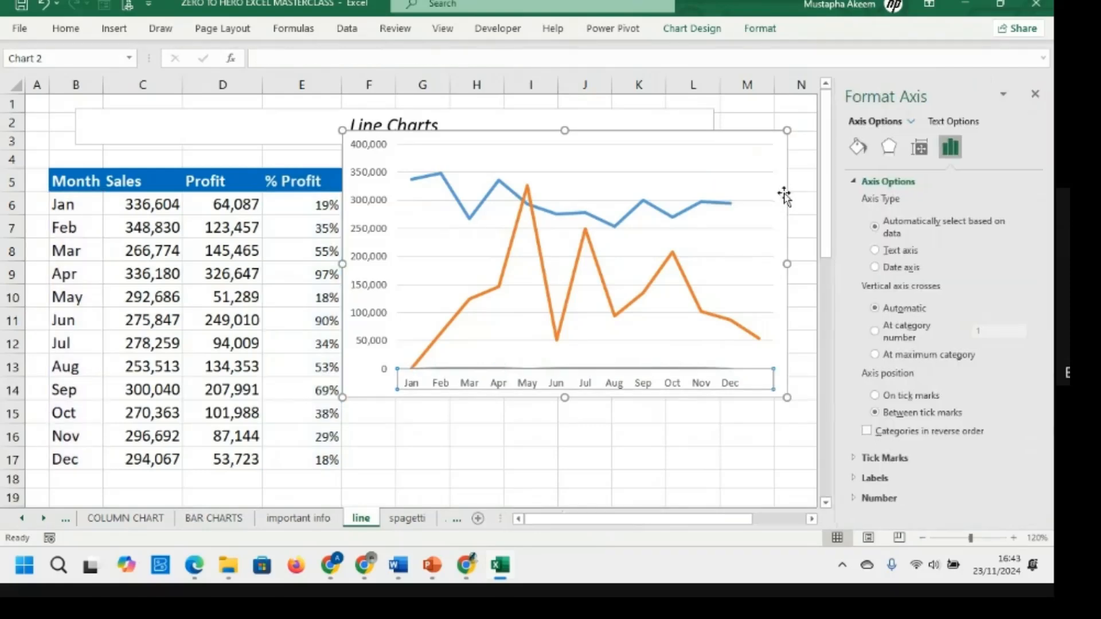
{"action": "left_click", "coordinate": [864, 148]}
{"action": "left_click", "coordinate": [888, 146]}
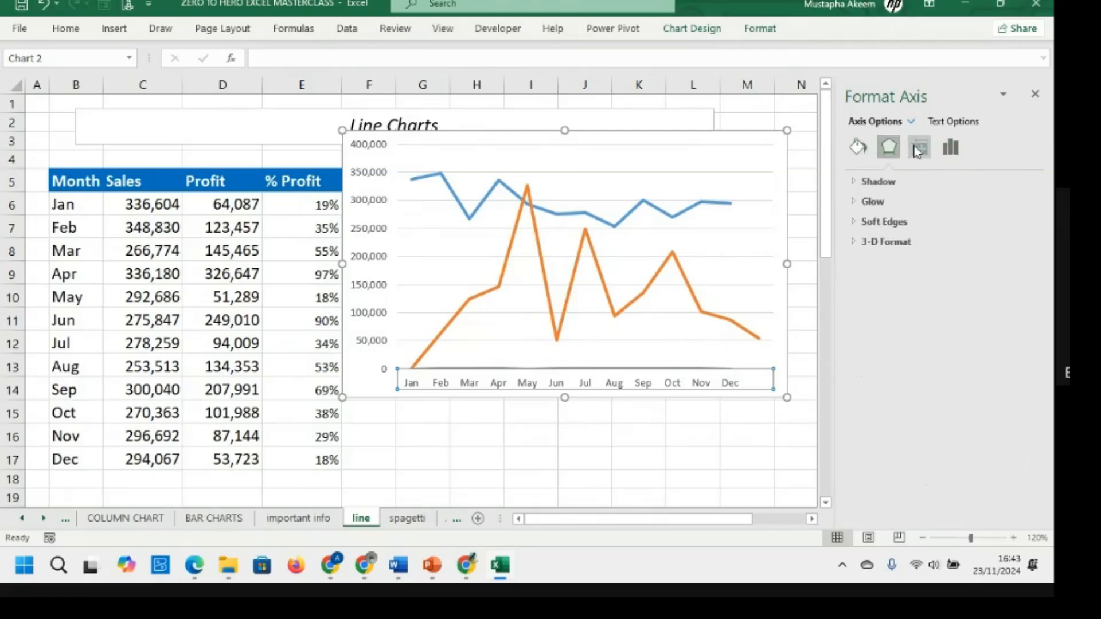
{"action": "left_click", "coordinate": [918, 148]}
{"action": "left_click", "coordinate": [950, 147]}
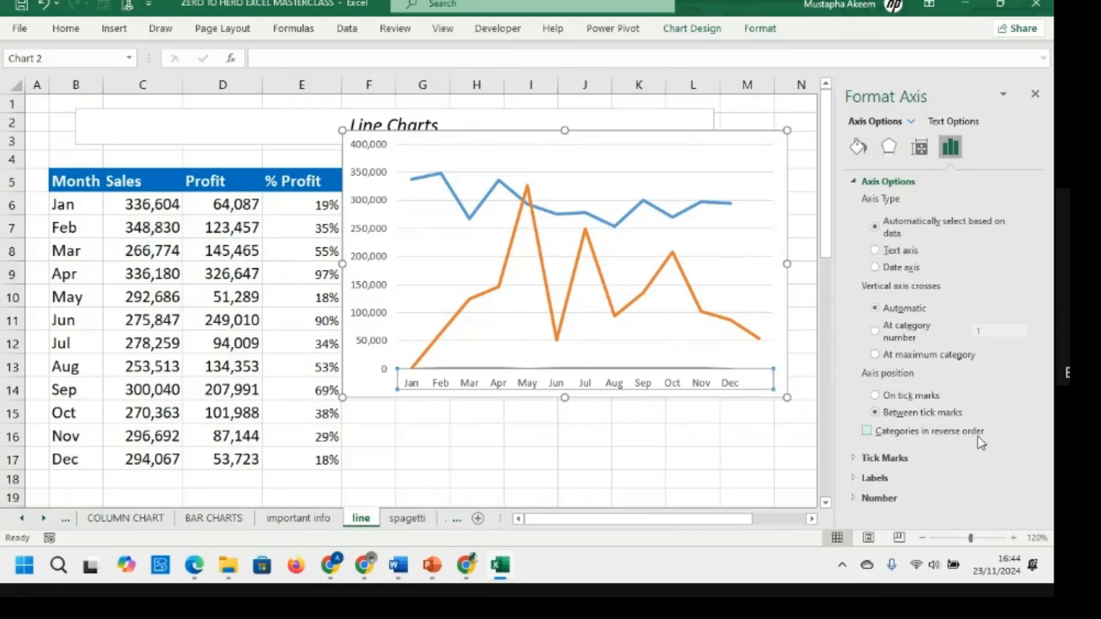
{"action": "left_click", "coordinate": [853, 182]}
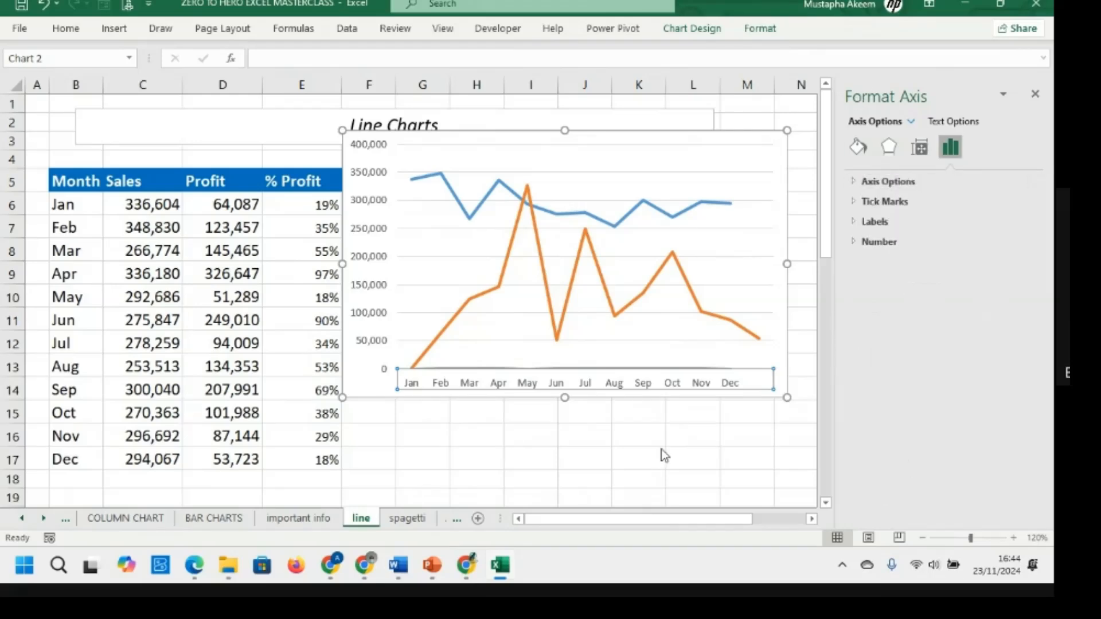
Open the Combo sheet and select the monthly income and profit margin table in B3:E15
{"action": "left_click", "coordinate": [454, 519]}
{"action": "left_click", "coordinate": [403, 519]}
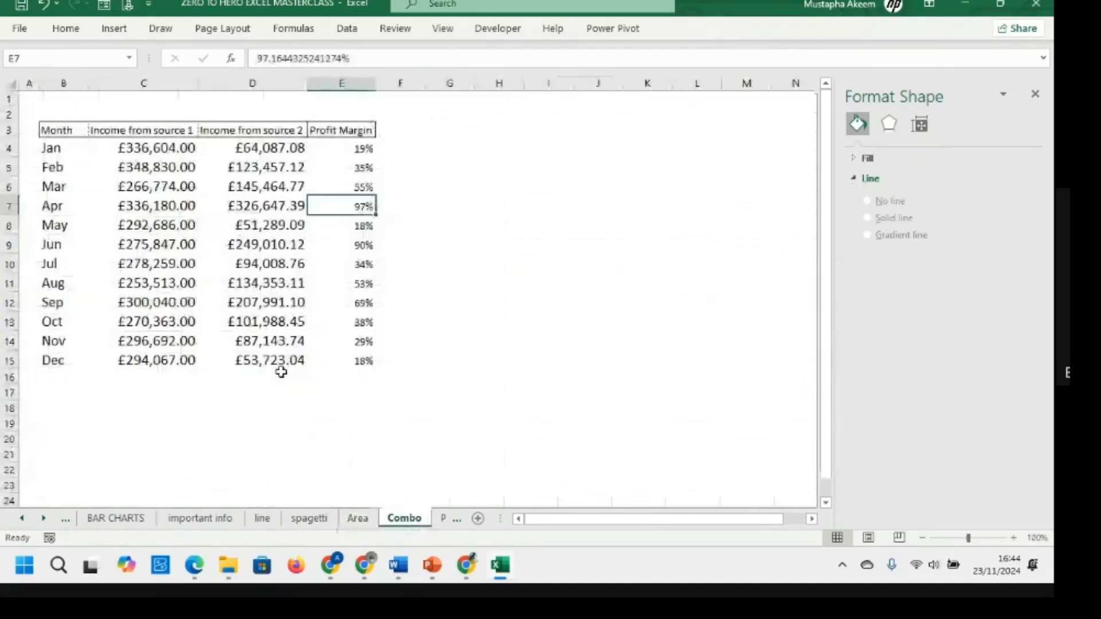
{"action": "left_click", "coordinate": [269, 367]}
{"action": "left_click_drag", "start_coordinate": [73, 130], "coordinate": [370, 367]}
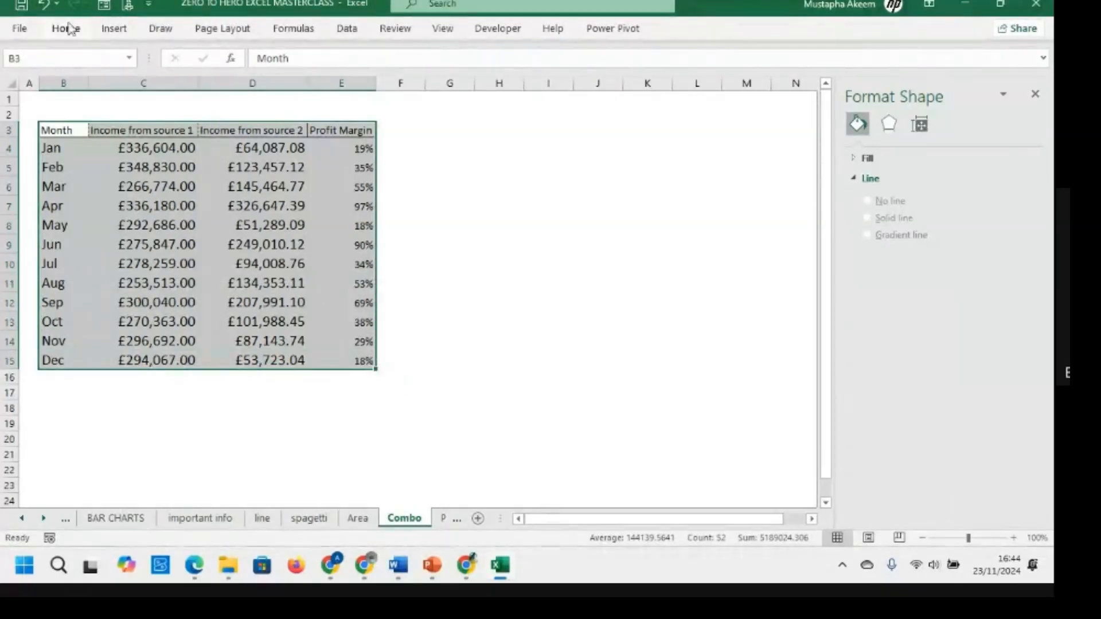
Start a combo chart from the selected table and plot the Profit Margin line on the secondary axis
{"action": "left_click", "coordinate": [114, 28]}
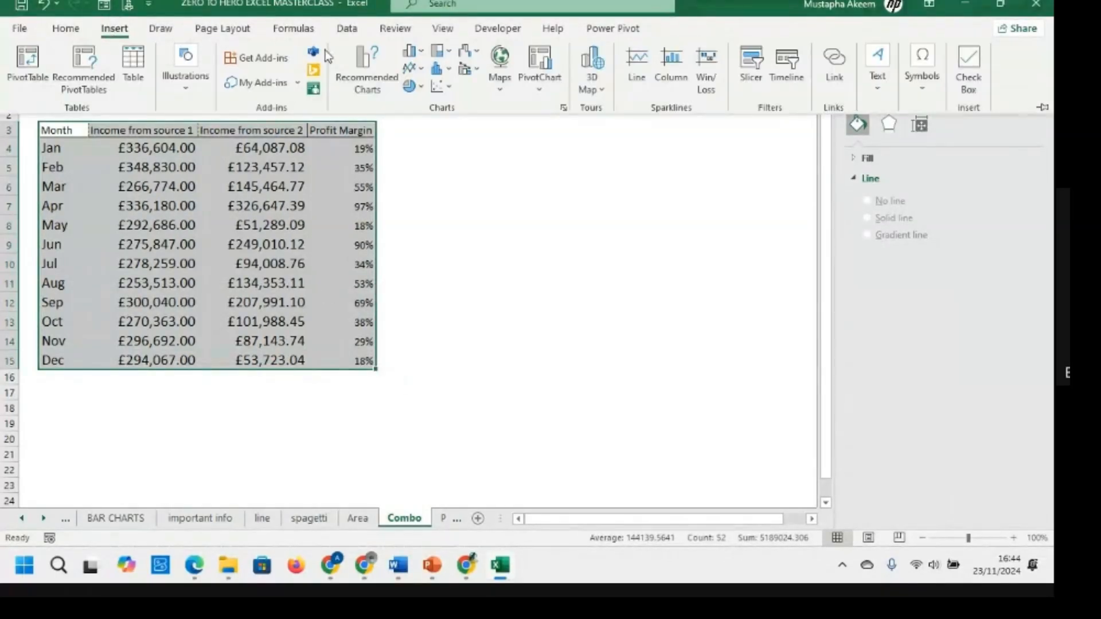
{"action": "left_click", "coordinate": [409, 51]}
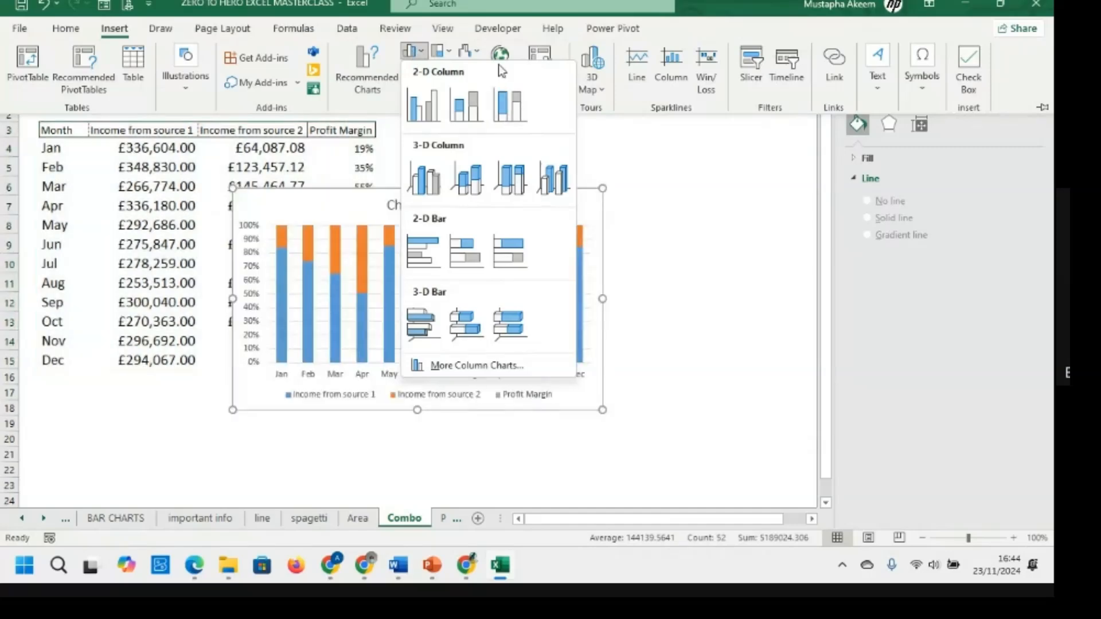
{"action": "left_click", "coordinate": [603, 137]}
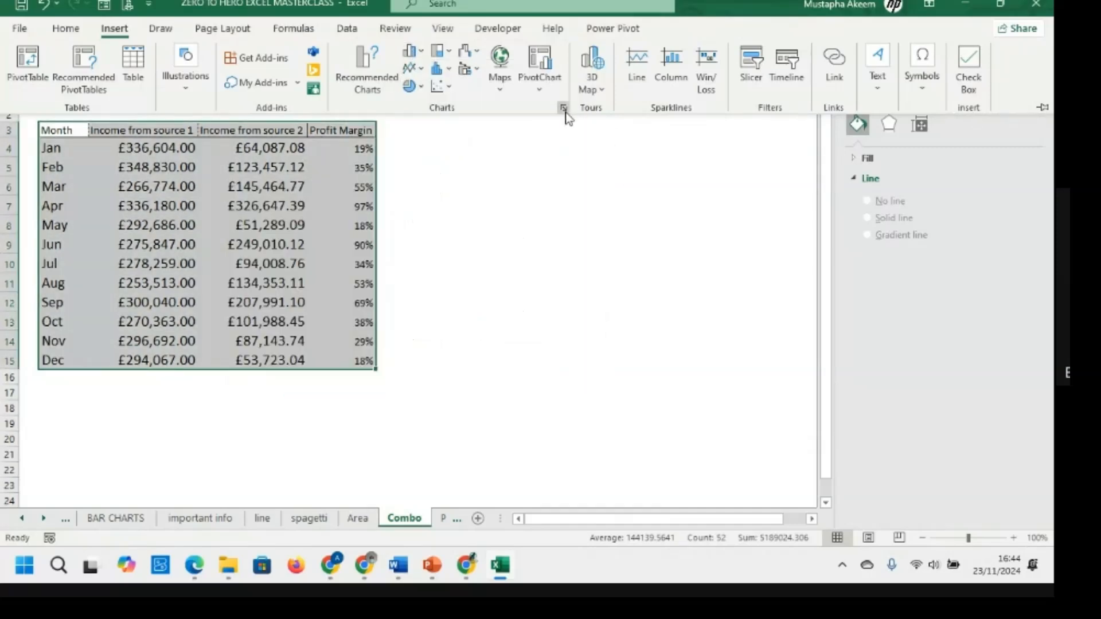
{"action": "left_click", "coordinate": [563, 109]}
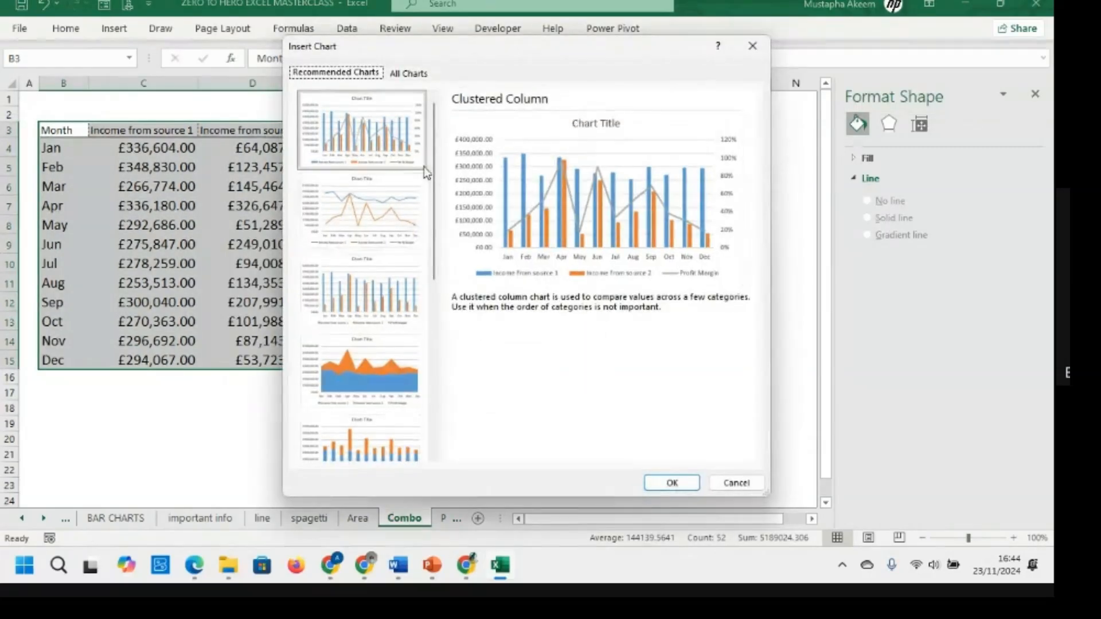
{"action": "left_click", "coordinate": [405, 75]}
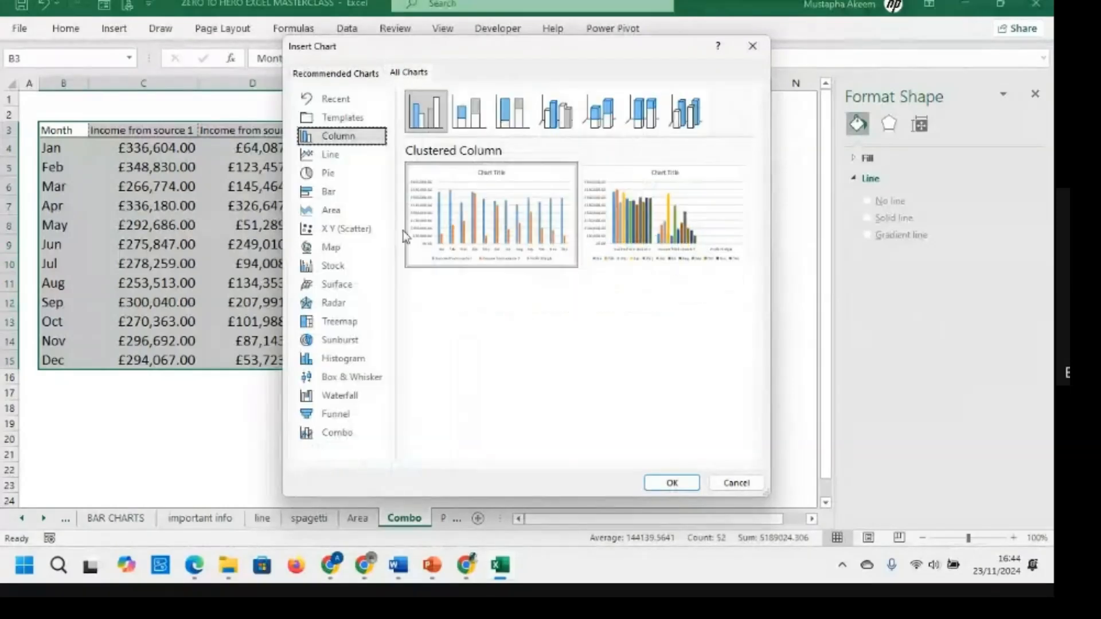
{"action": "left_click", "coordinate": [333, 436]}
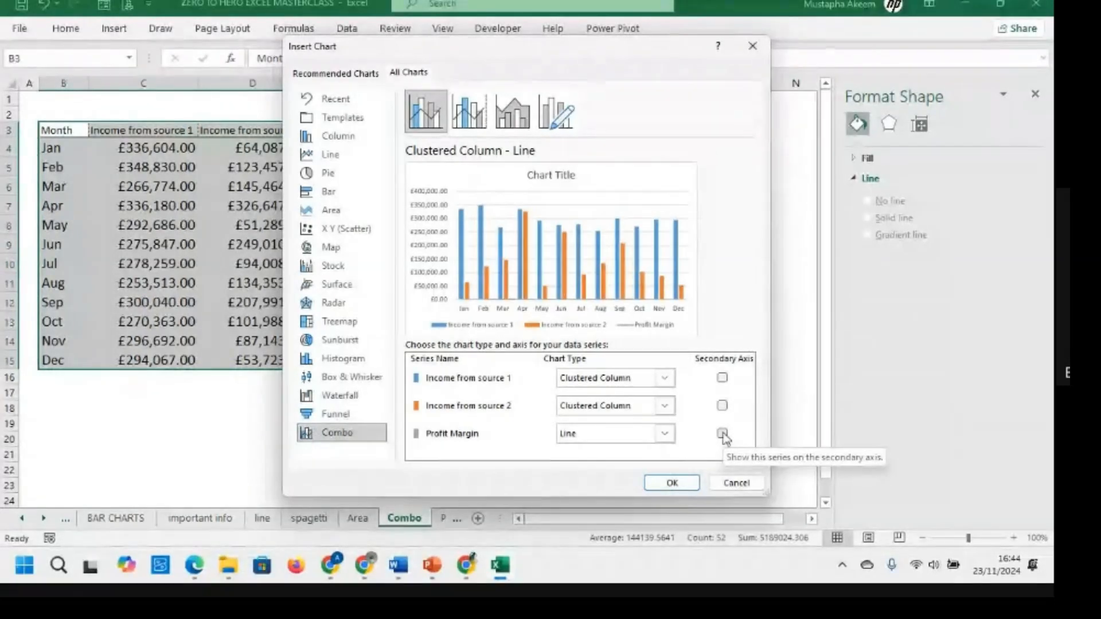
{"action": "left_click", "coordinate": [722, 433]}
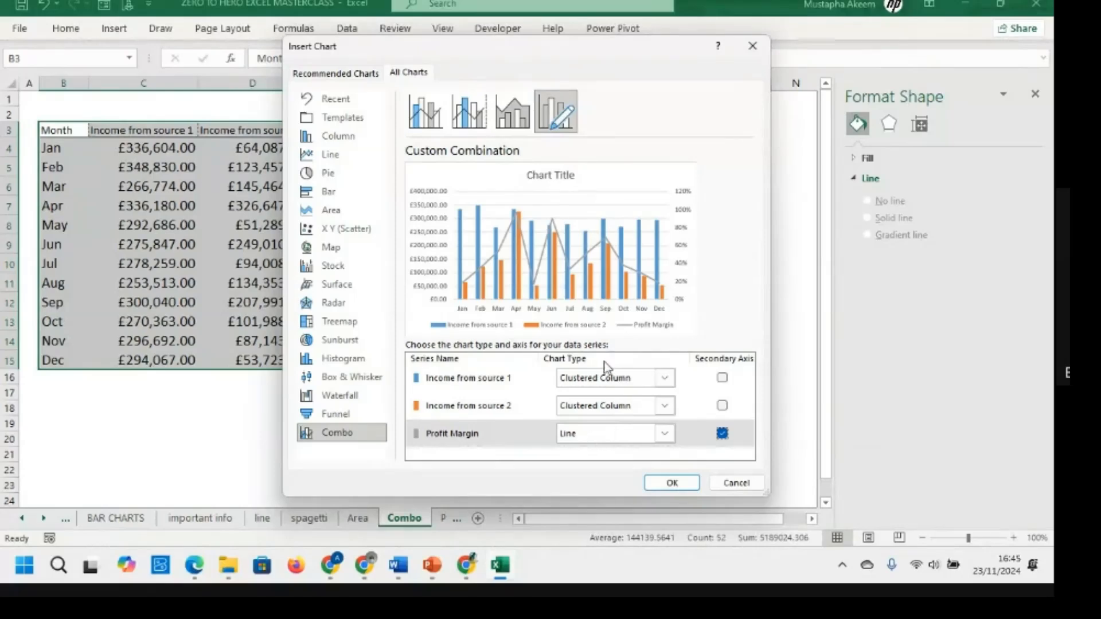
Try Income from source 2 on the secondary axis and as a line, restoring it to a primary-axis clustered column
{"action": "left_click", "coordinate": [723, 406]}
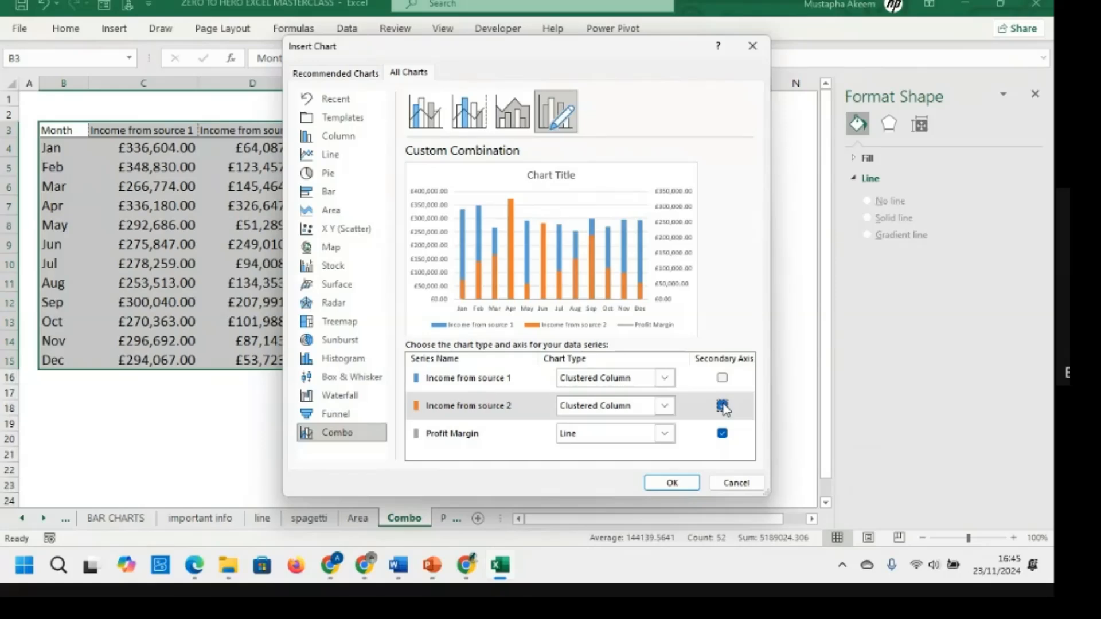
{"action": "left_click", "coordinate": [723, 406]}
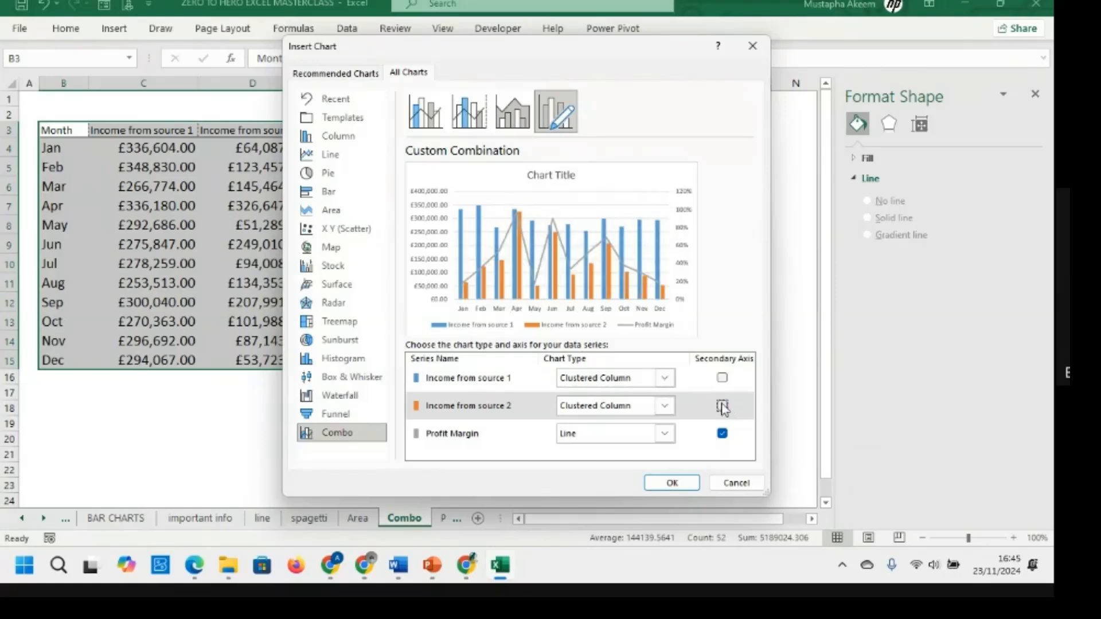
{"action": "left_click", "coordinate": [663, 407]}
{"action": "left_click", "coordinate": [580, 255]}
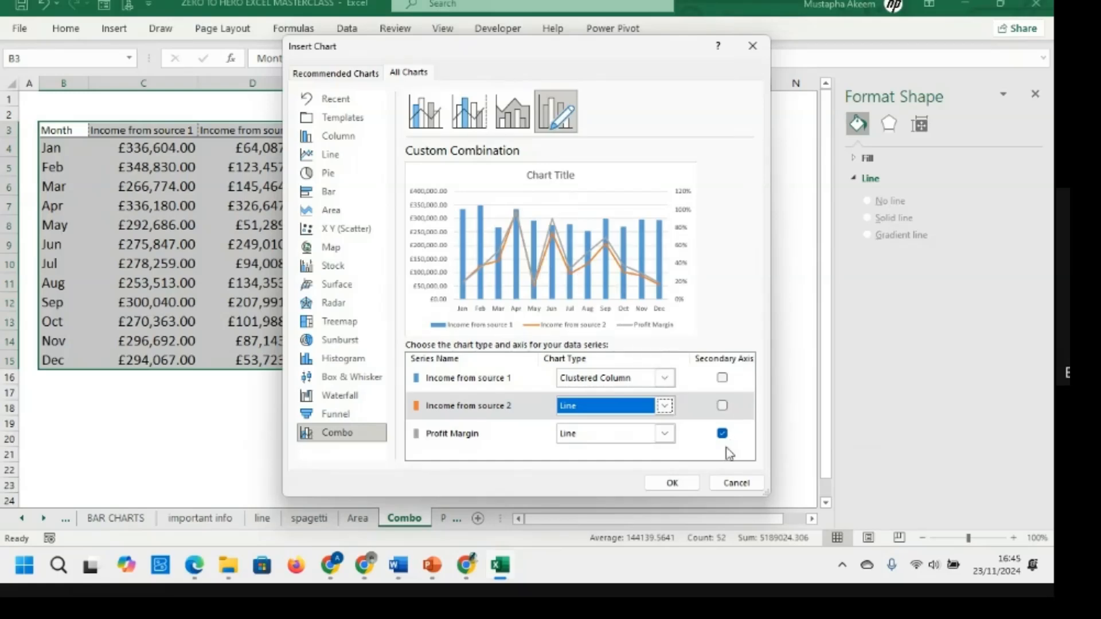
{"action": "left_click", "coordinate": [664, 406]}
{"action": "left_click", "coordinate": [576, 104]}
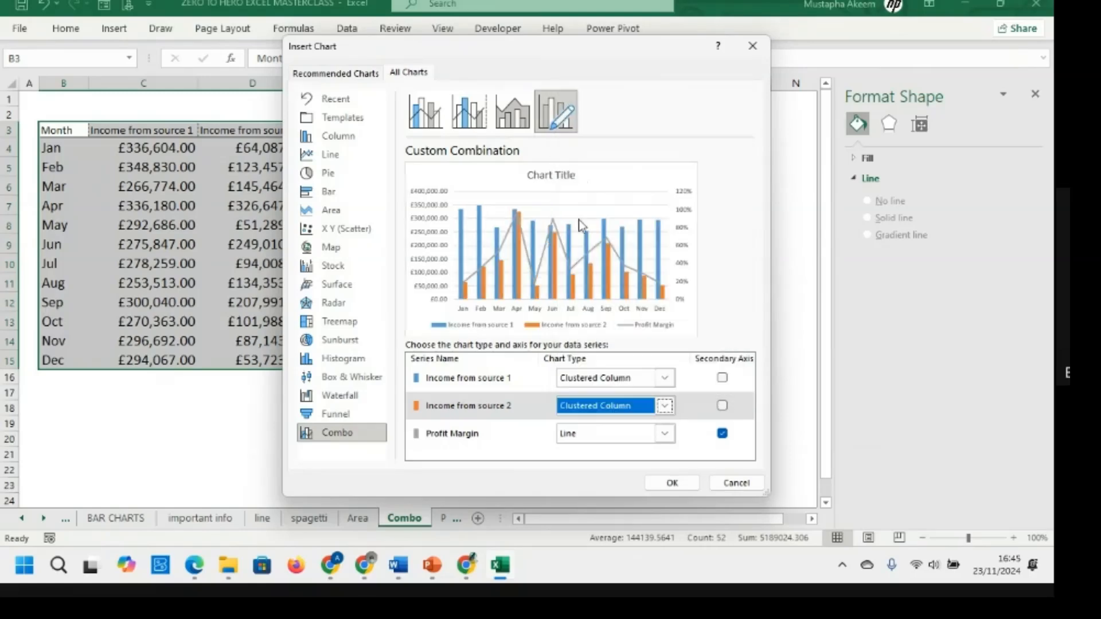
Set Income from source 1 to Line, insert the combo chart with Profit Margin on the secondary axis and move it off the income columns
{"action": "left_click", "coordinate": [667, 378]}
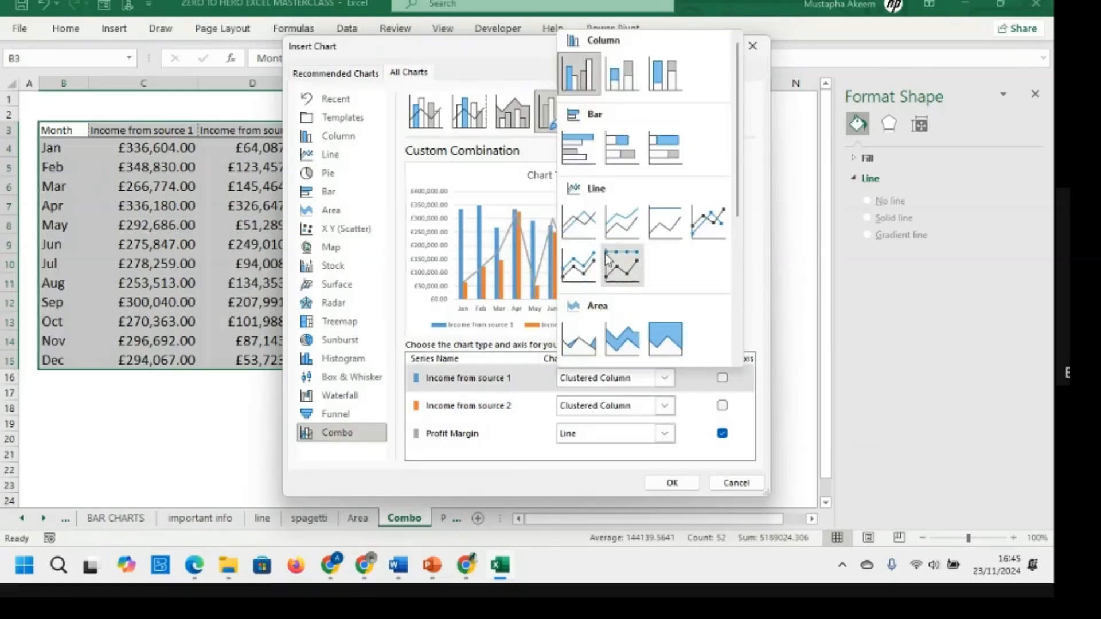
{"action": "left_click", "coordinate": [583, 221]}
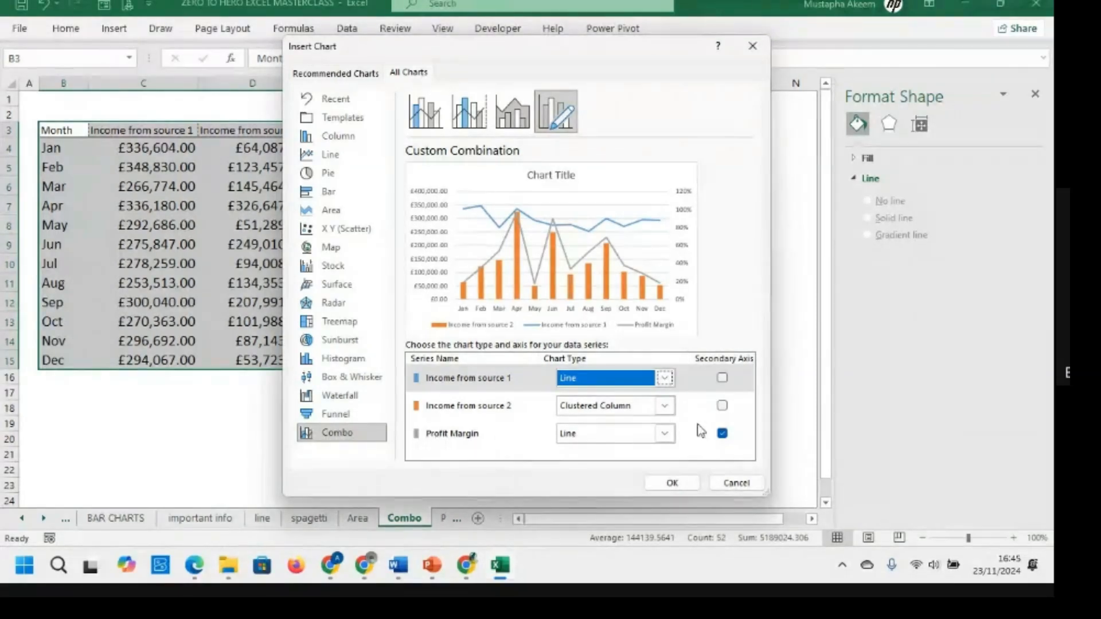
{"action": "left_click", "coordinate": [721, 433]}
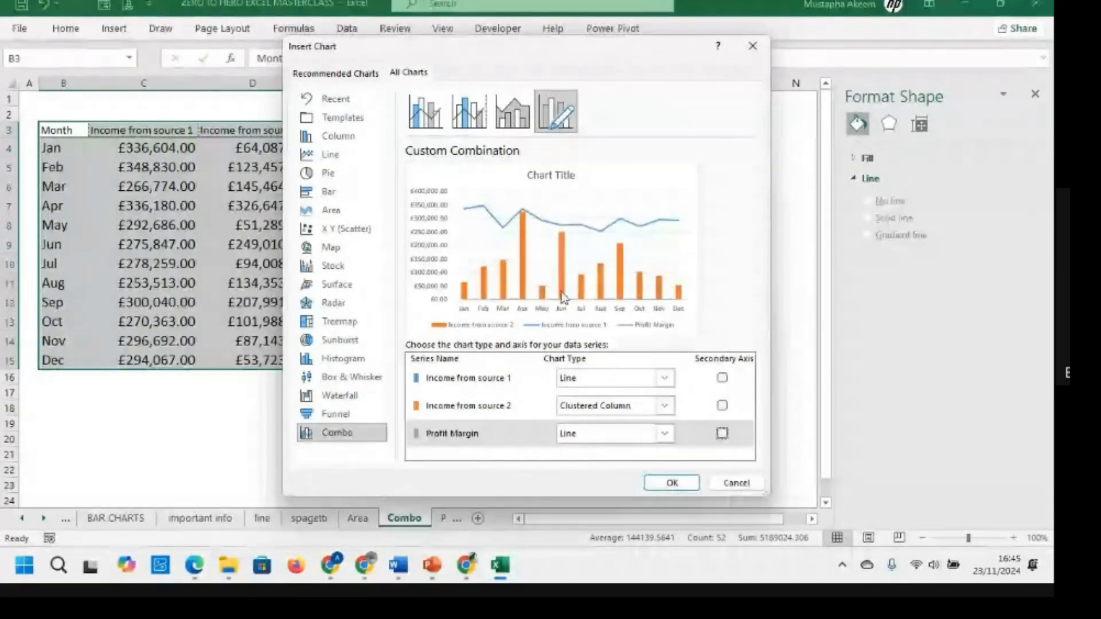
{"action": "left_click", "coordinate": [721, 434]}
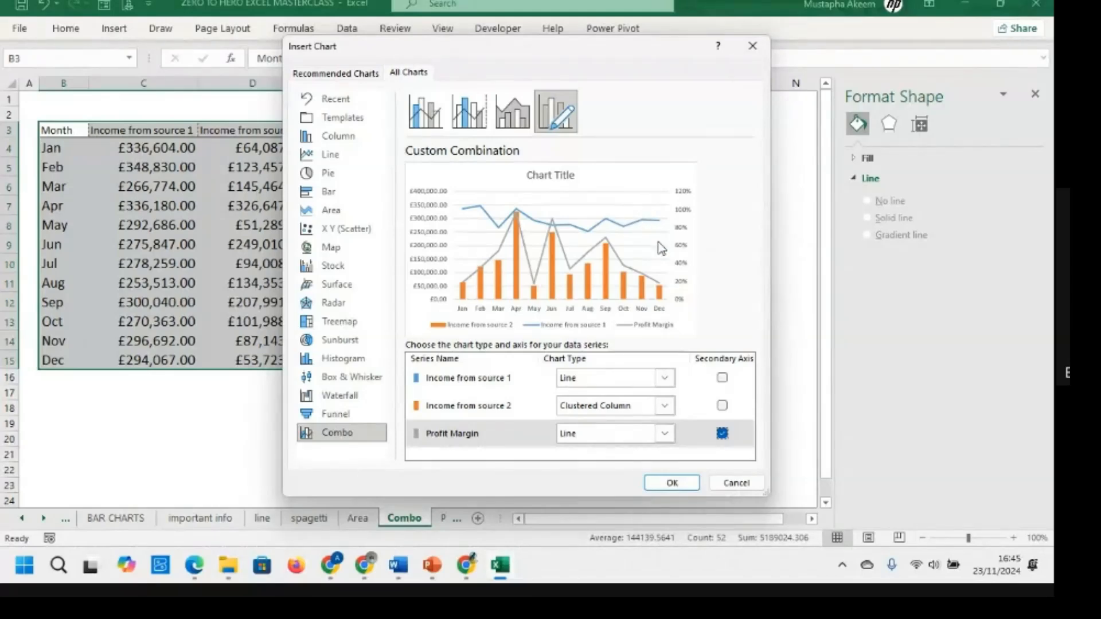
{"action": "left_click", "coordinate": [672, 484]}
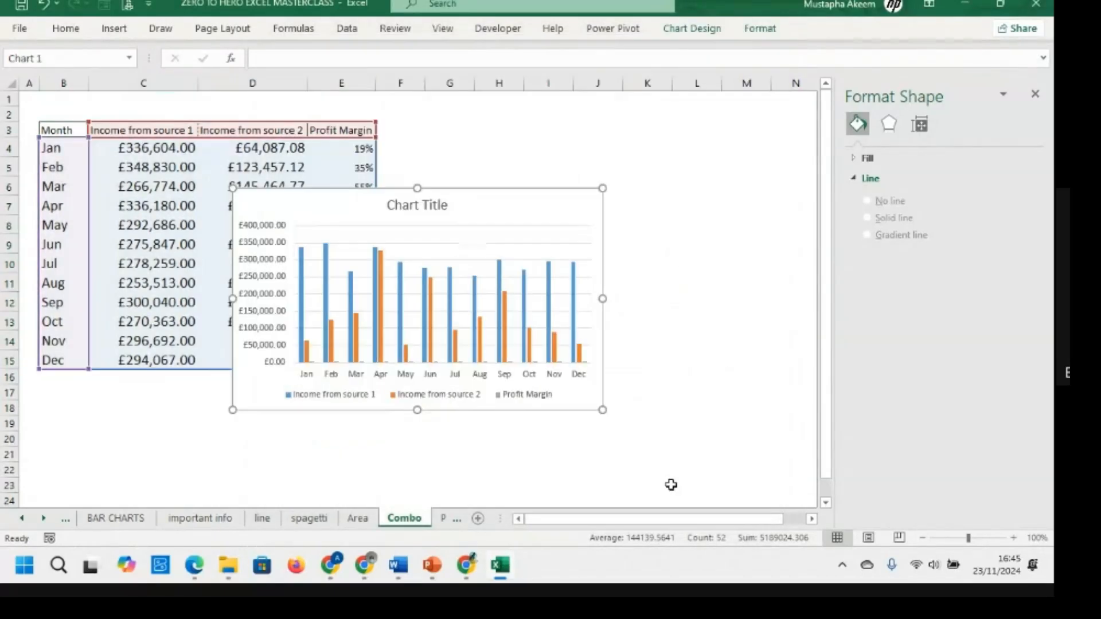
{"action": "left_click_drag", "start_coordinate": [511, 216], "coordinate": [607, 172]}
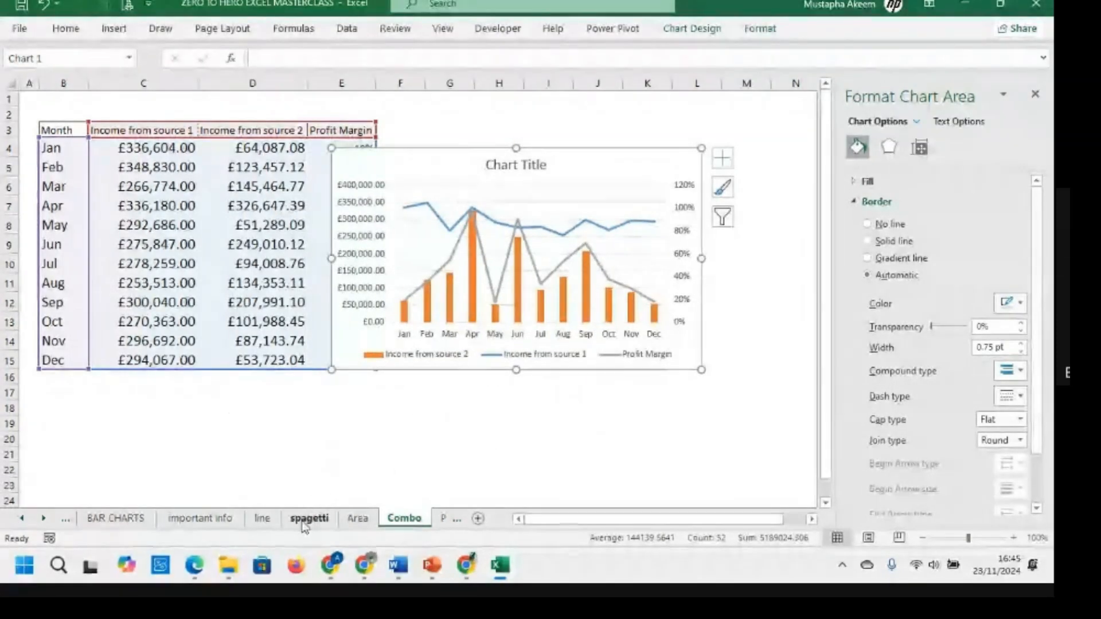
Change the line sheet's chart to a Clustered Column - Line combo with % Profit on the secondary axis
{"action": "left_click", "coordinate": [262, 519]}
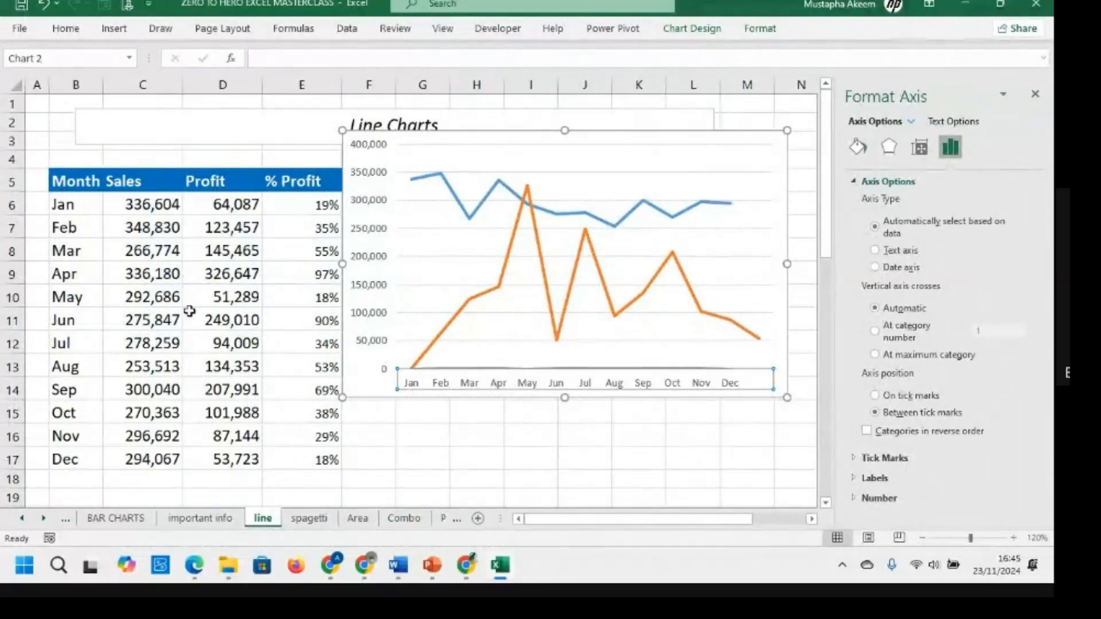
{"action": "left_click", "coordinate": [565, 361]}
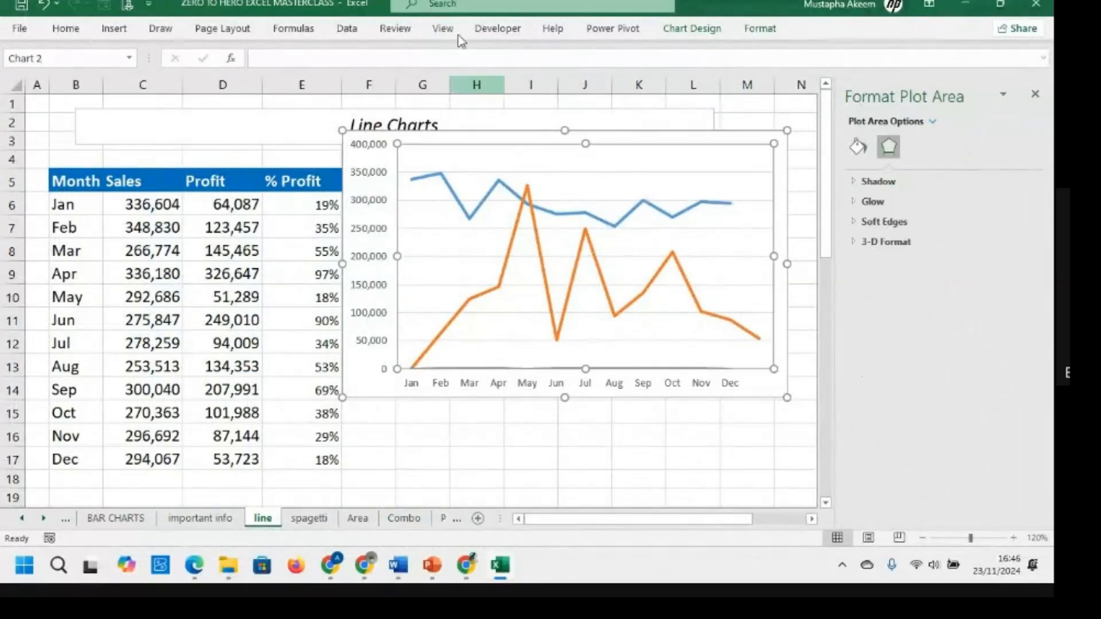
{"action": "left_click", "coordinate": [692, 30]}
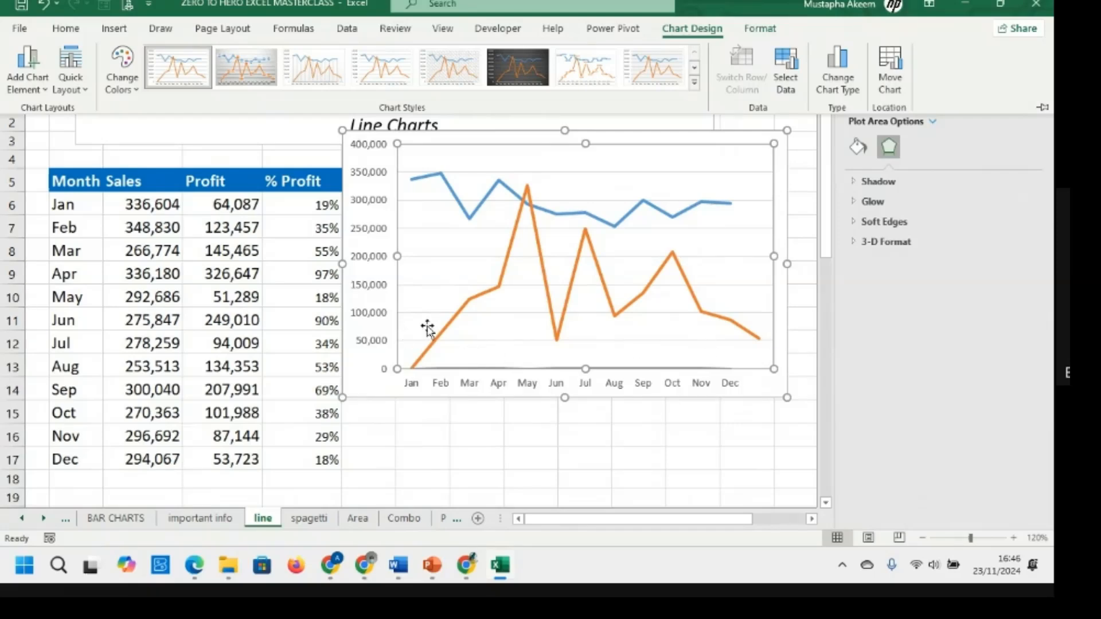
{"action": "left_click", "coordinate": [841, 73]}
{"action": "left_click", "coordinate": [343, 432]}
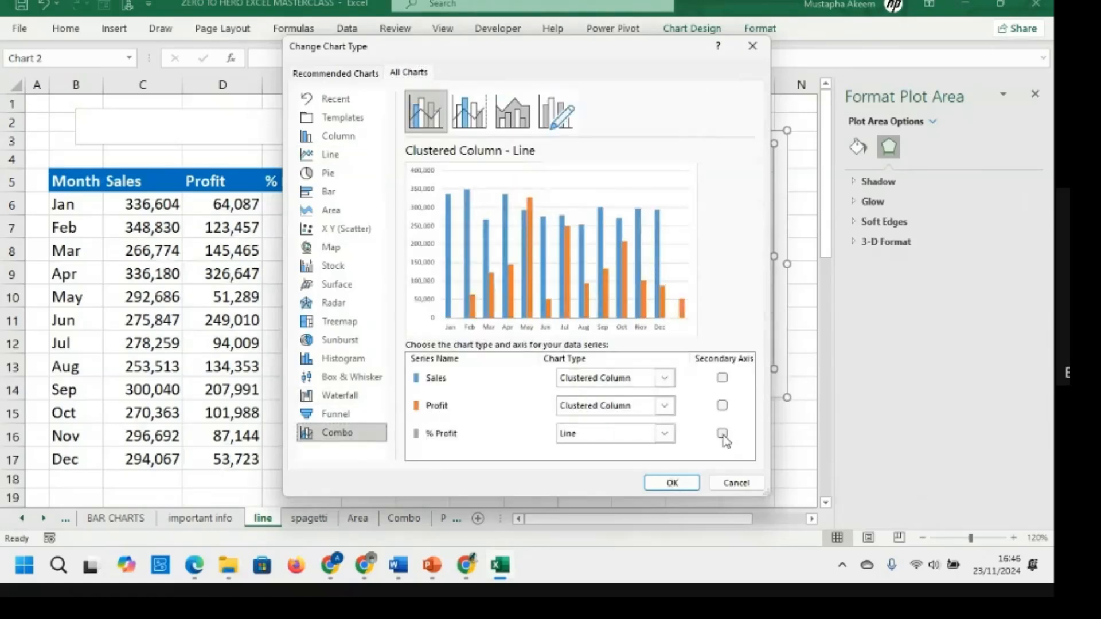
{"action": "left_click", "coordinate": [722, 434]}
{"action": "left_click", "coordinate": [672, 483]}
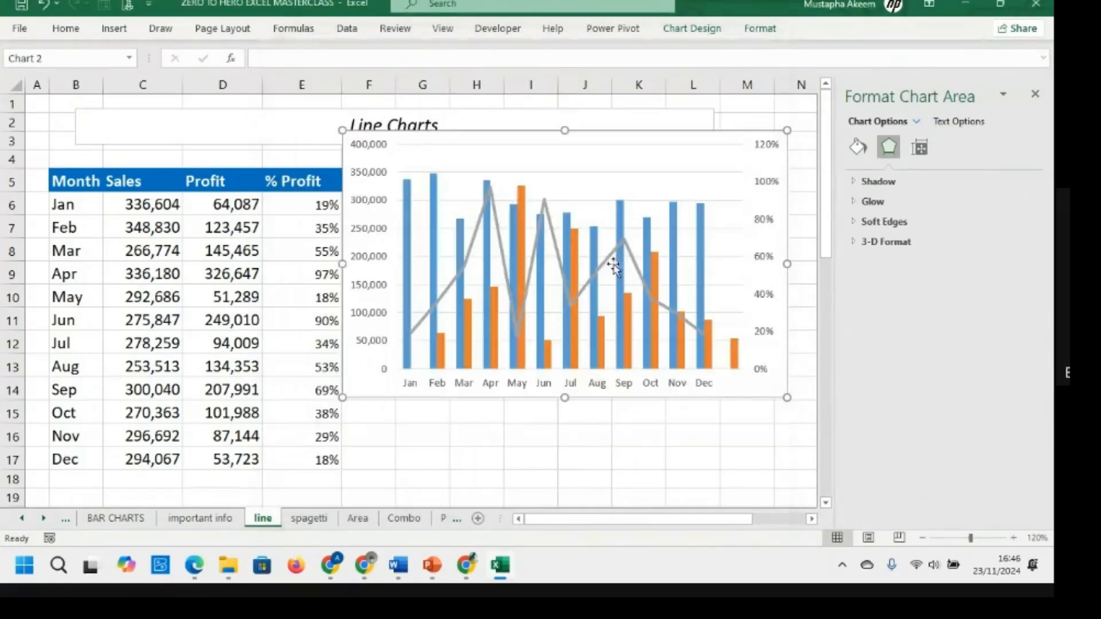
Examine the line sheet chart's secondary axis and plot area formatting, and compare it with the combo chart on the Combo sheet
{"action": "left_click", "coordinate": [760, 255]}
{"action": "right_click", "coordinate": [759, 255]}
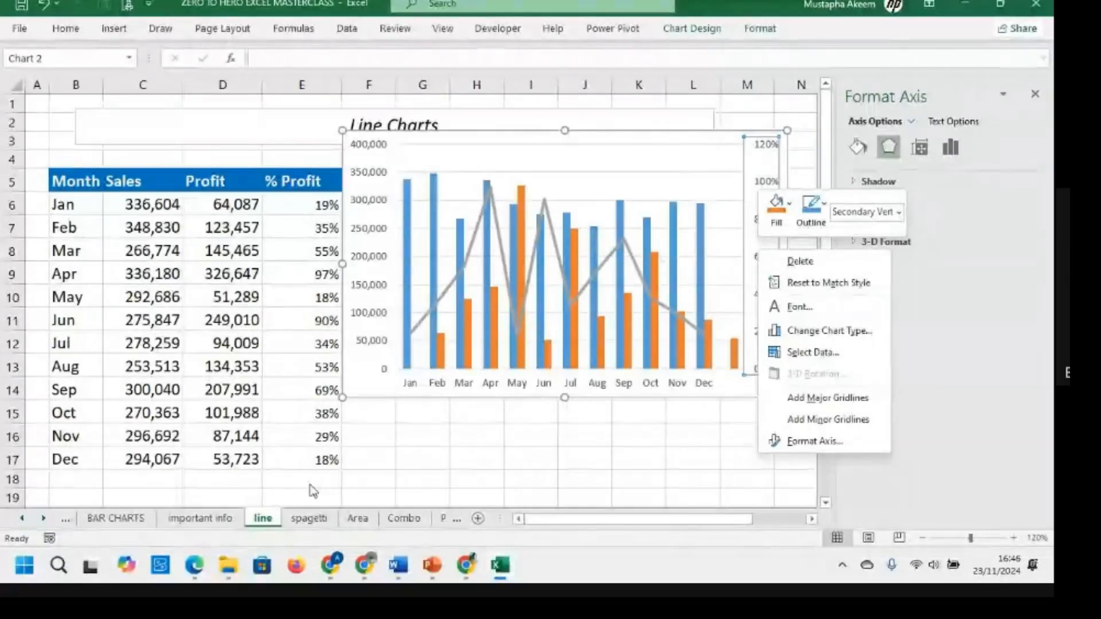
{"action": "left_click", "coordinate": [407, 518]}
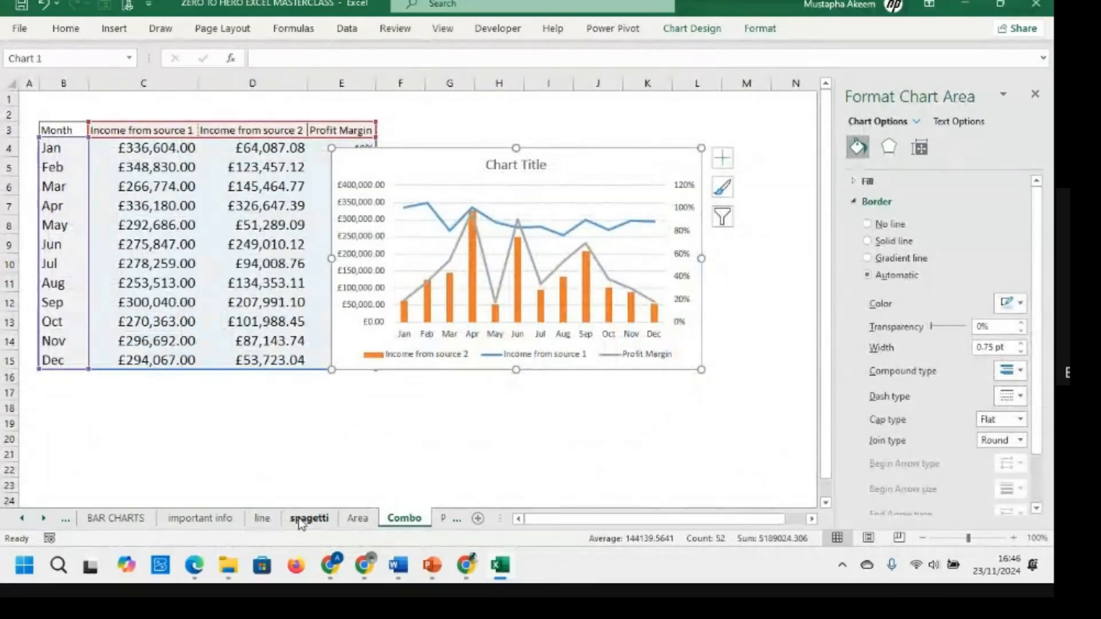
{"action": "left_click", "coordinate": [267, 520]}
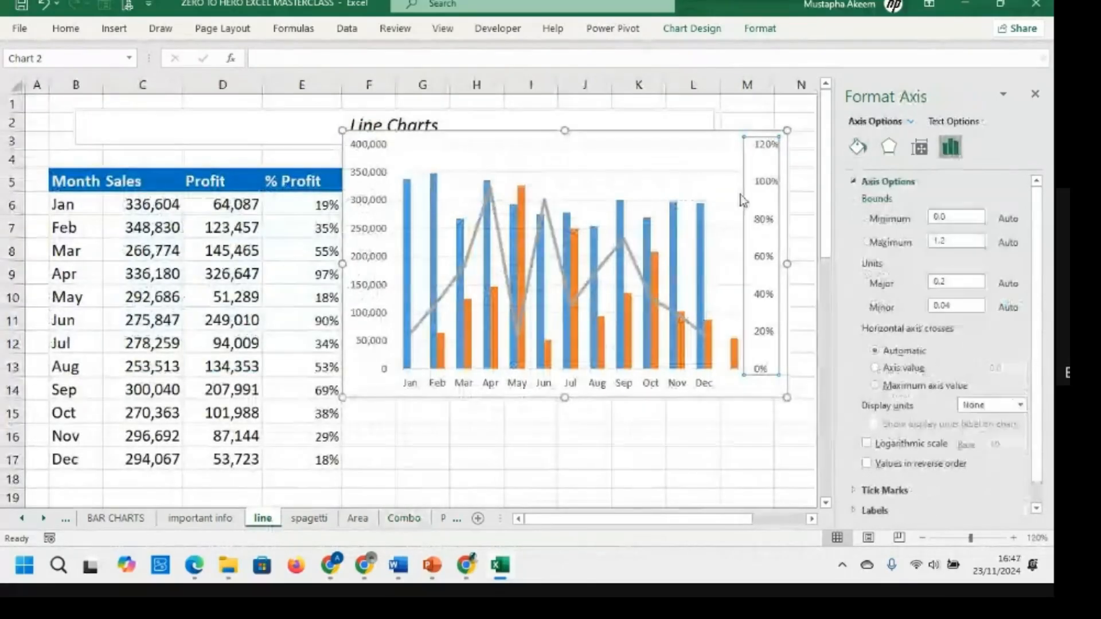
{"action": "left_click", "coordinate": [697, 174]}
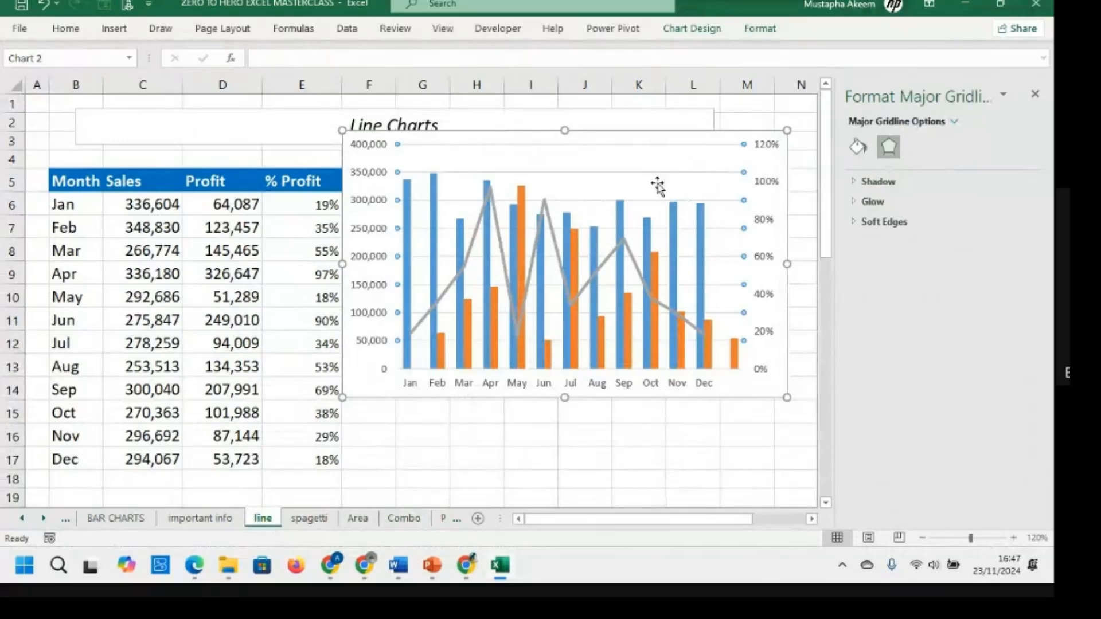
{"action": "left_click", "coordinate": [644, 190]}
{"action": "right_click", "coordinate": [644, 191]}
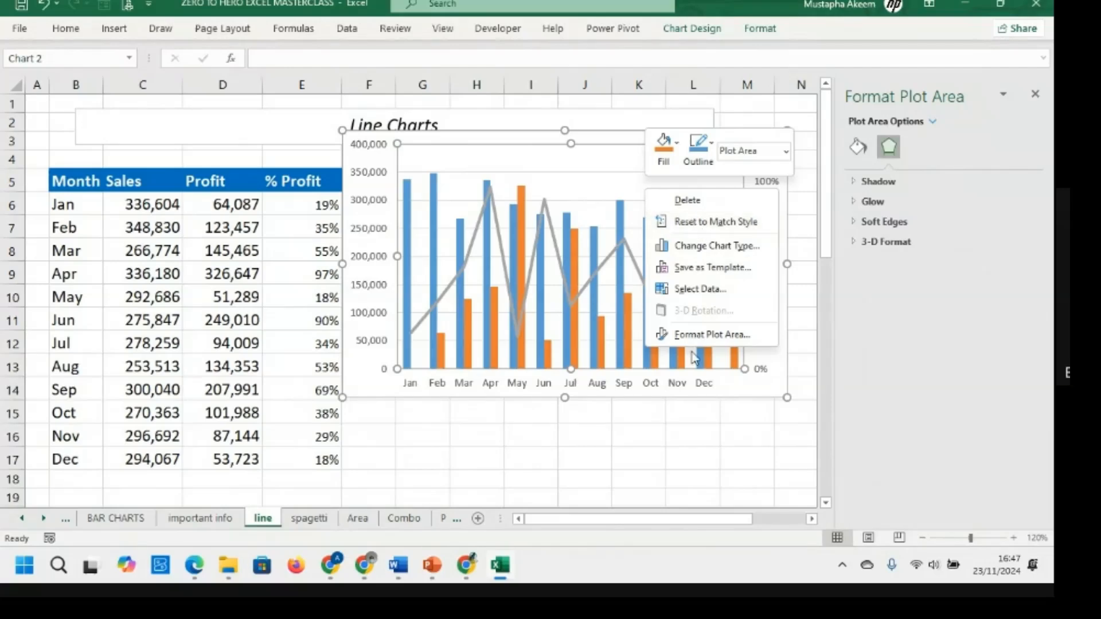
{"action": "left_click", "coordinate": [699, 335]}
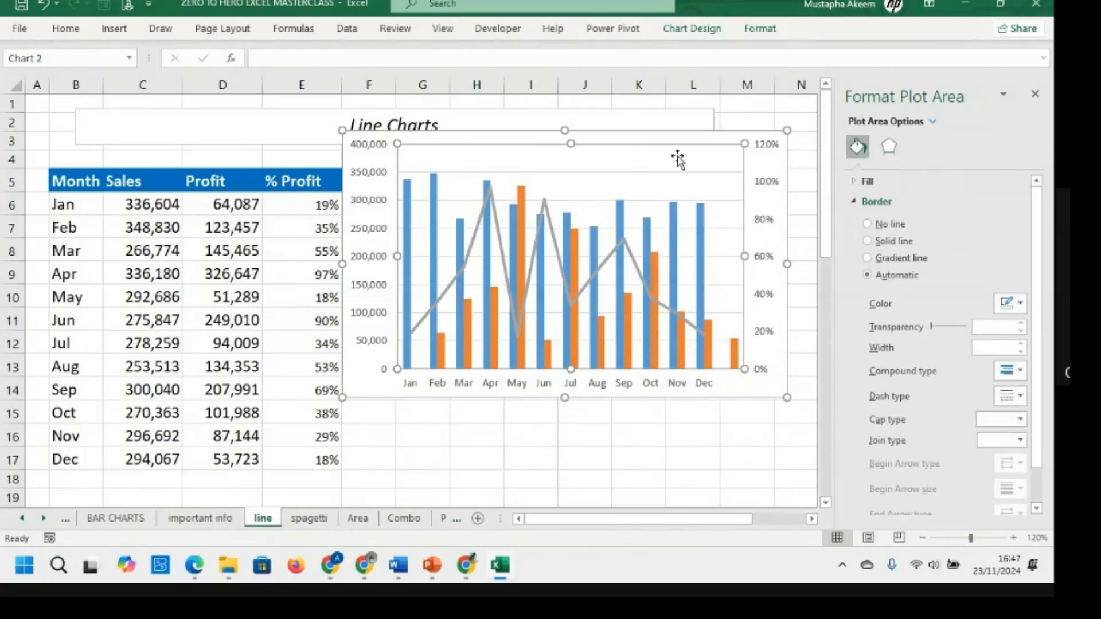
{"action": "left_click", "coordinate": [725, 136]}
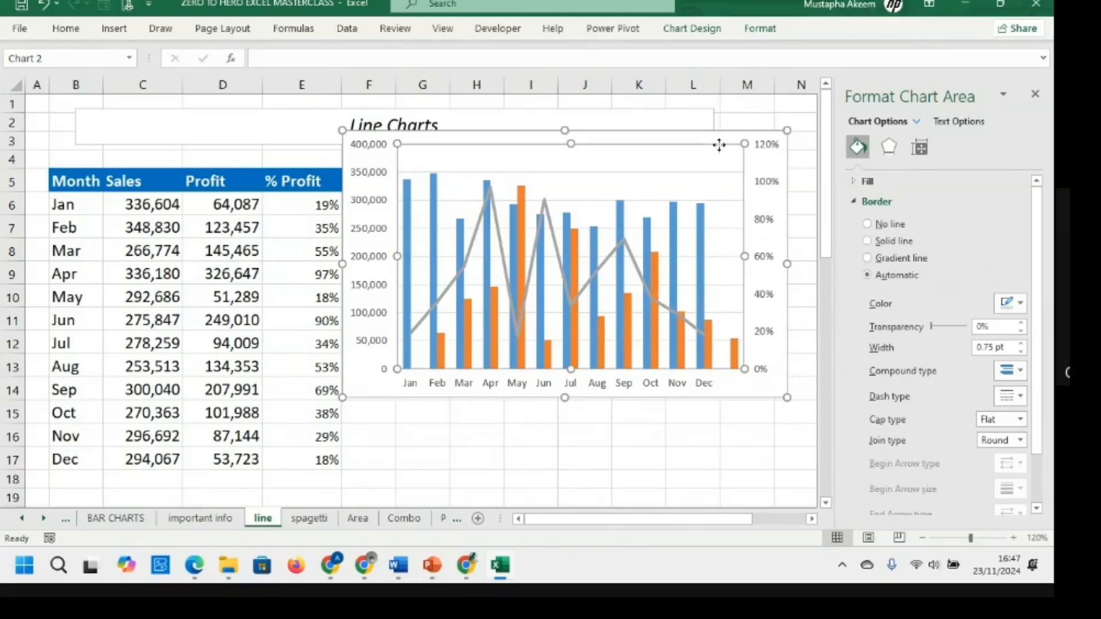
Move the combo chart over the Profit and % Profit columns and open the additional formatting options for its axes
{"action": "left_click_drag", "start_coordinate": [742, 123], "coordinate": [568, 129]}
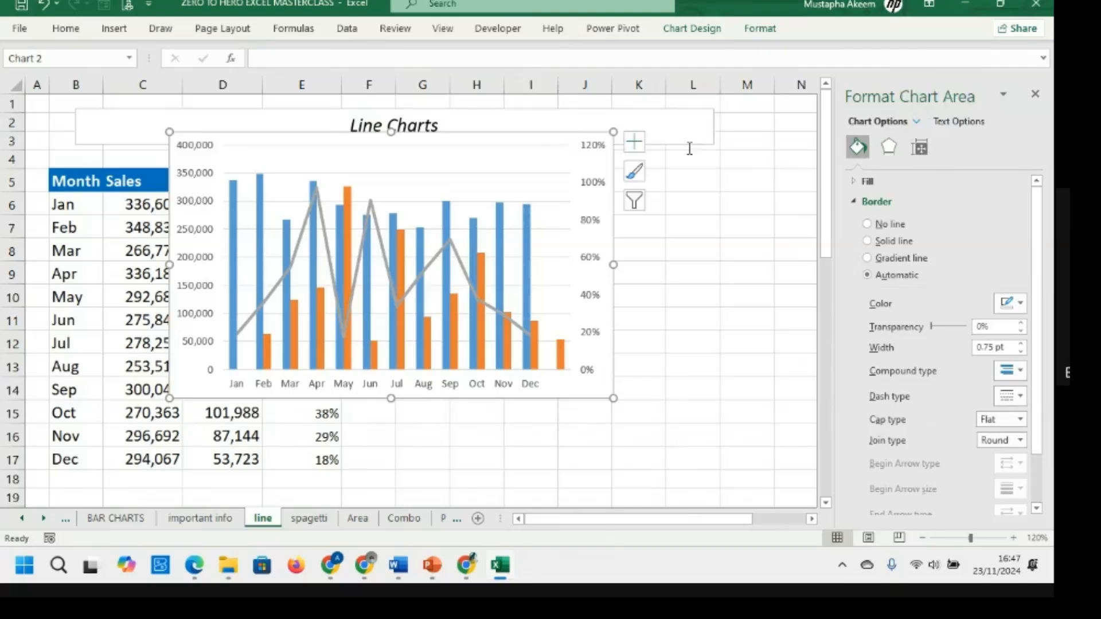
{"action": "left_click", "coordinate": [634, 141]}
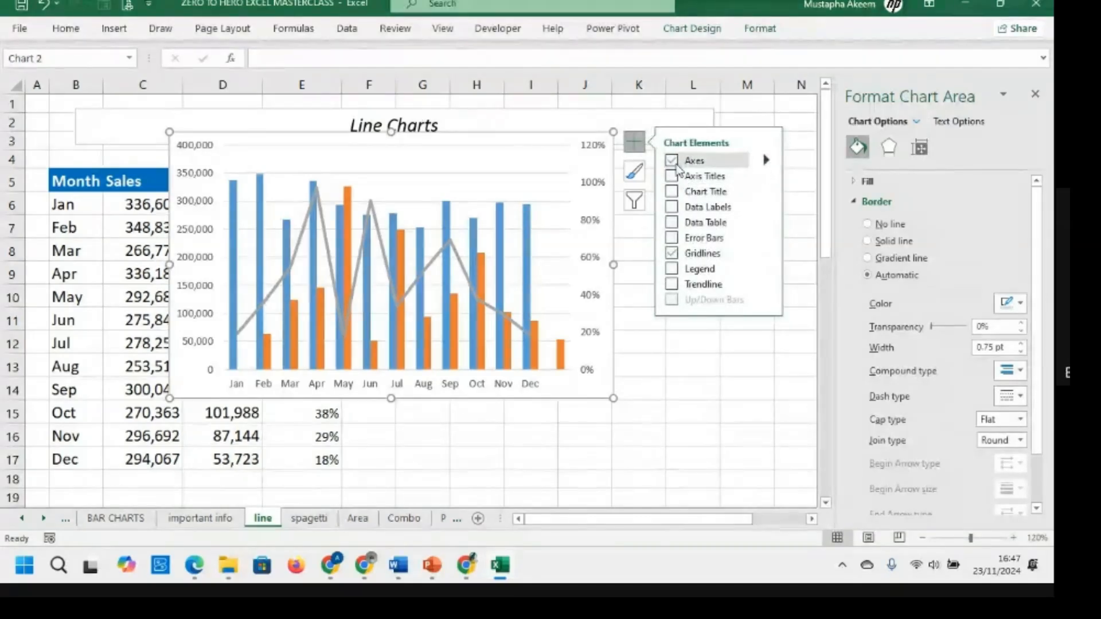
{"action": "left_click", "coordinate": [768, 163]}
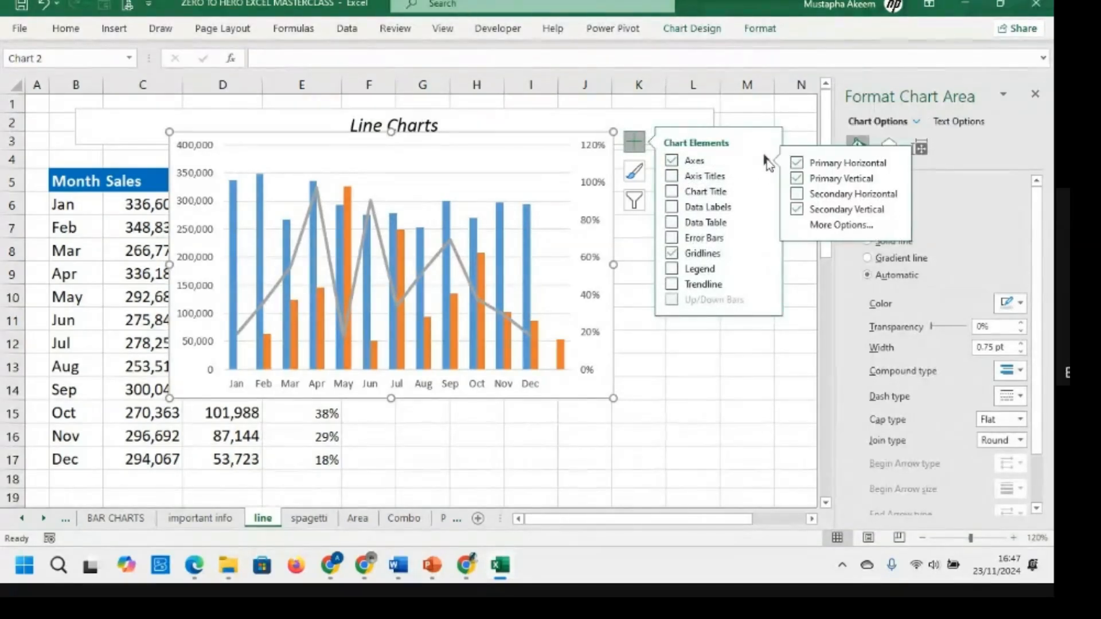
{"action": "left_click", "coordinate": [827, 227]}
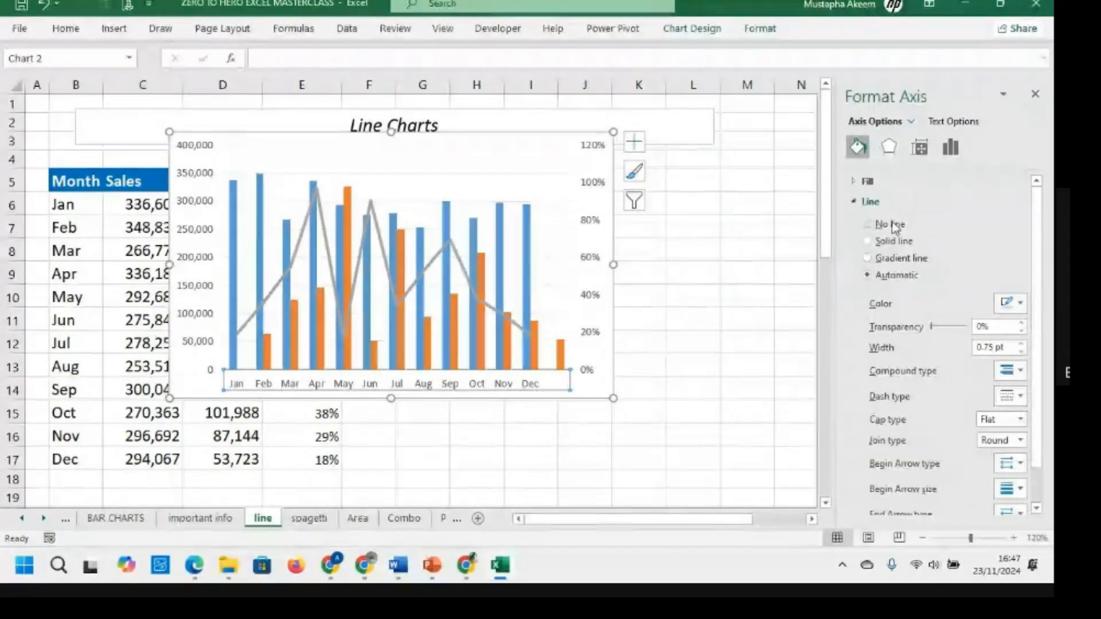
Try a secondary horizontal axis on the combo chart and remove it again
{"action": "left_click", "coordinate": [634, 141]}
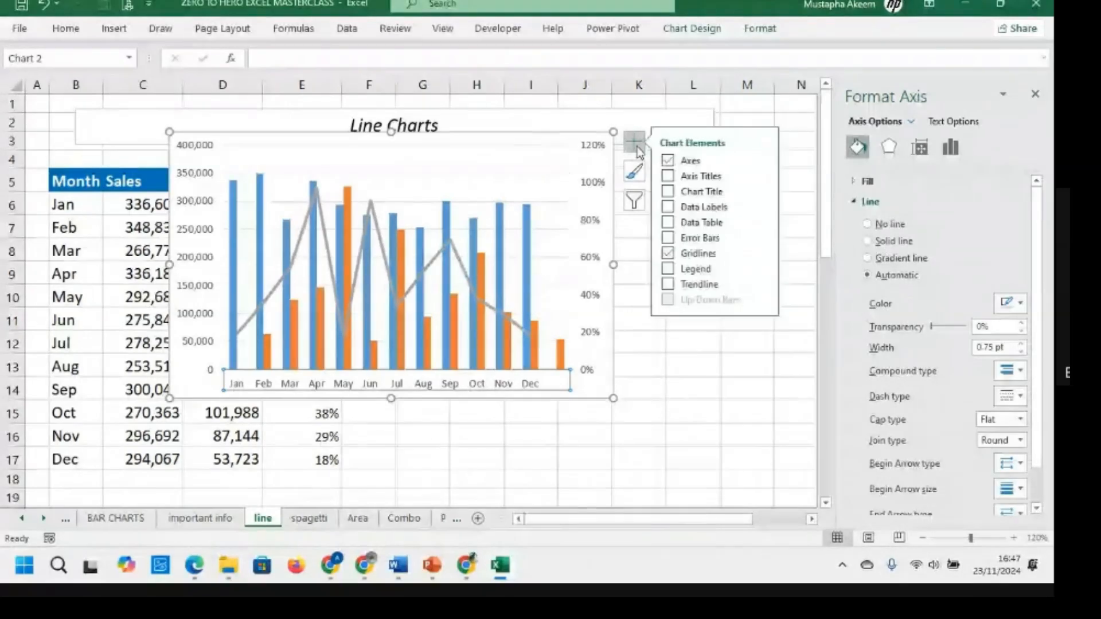
{"action": "left_click", "coordinate": [767, 161]}
{"action": "left_click", "coordinate": [797, 195]}
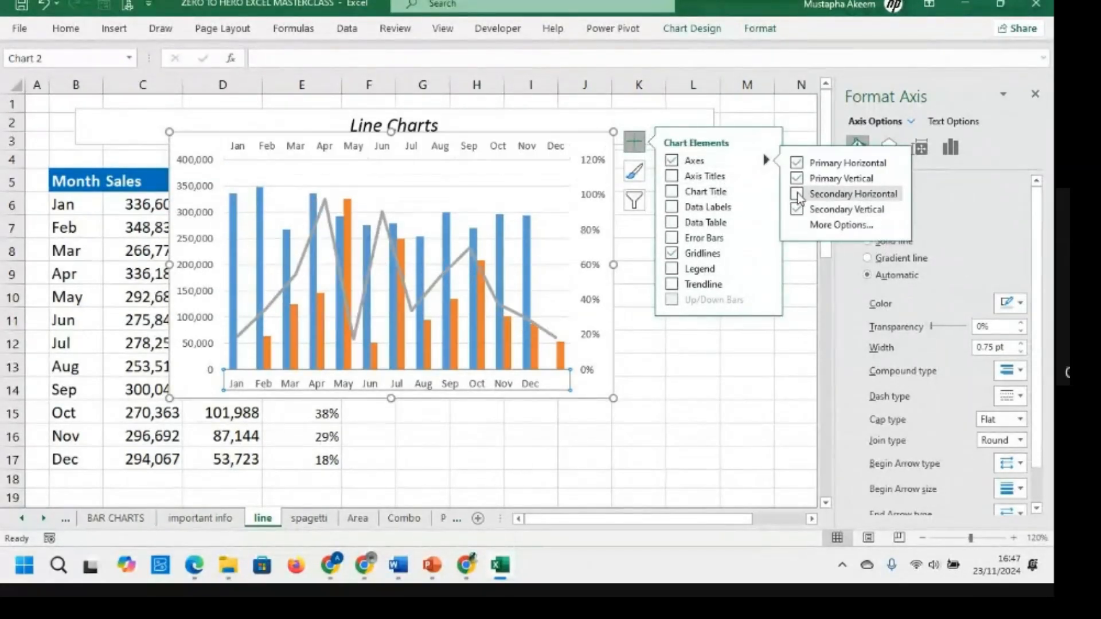
{"action": "left_click", "coordinate": [797, 209]}
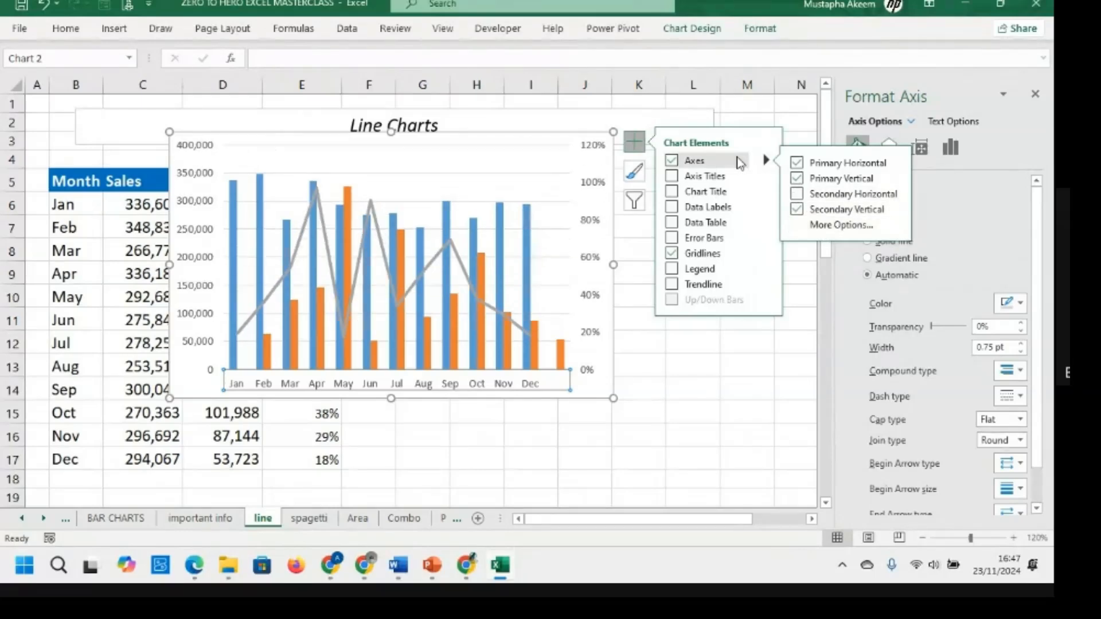
Turn all the combo chart's axes off and back on, including the secondary horizontal axis, and deselect the chart
{"action": "left_click", "coordinate": [735, 159]}
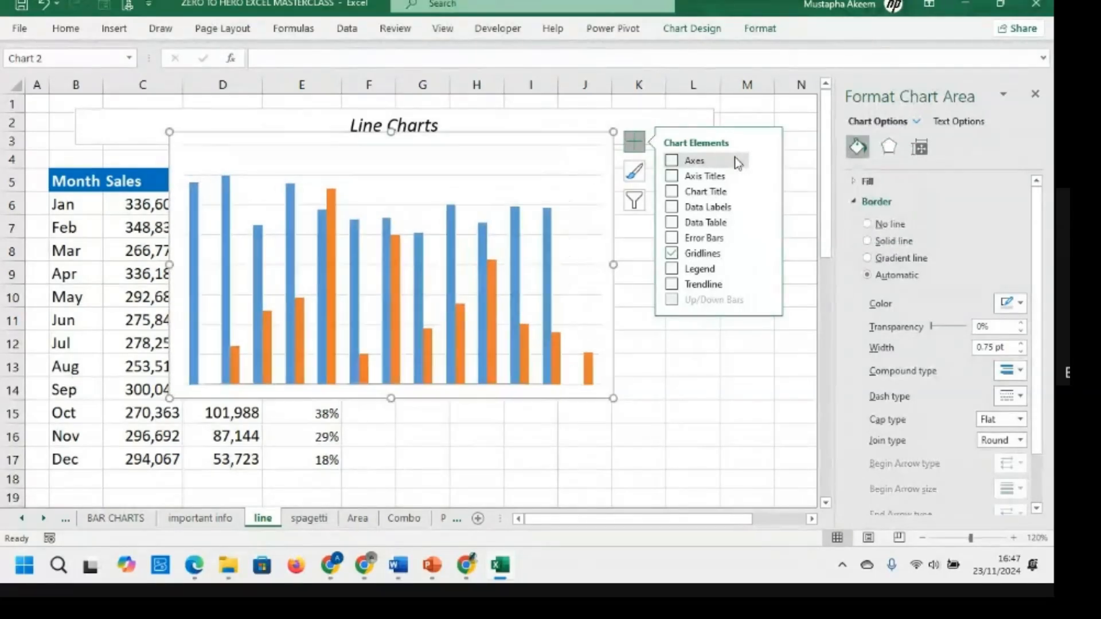
{"action": "left_click", "coordinate": [668, 161]}
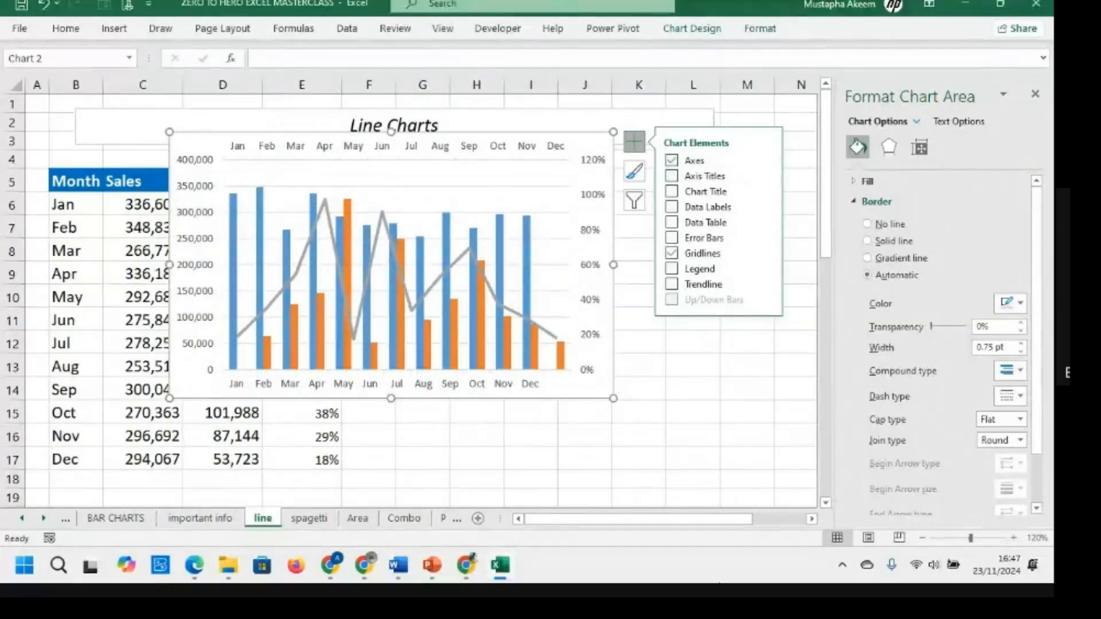
{"action": "left_click", "coordinate": [639, 460]}
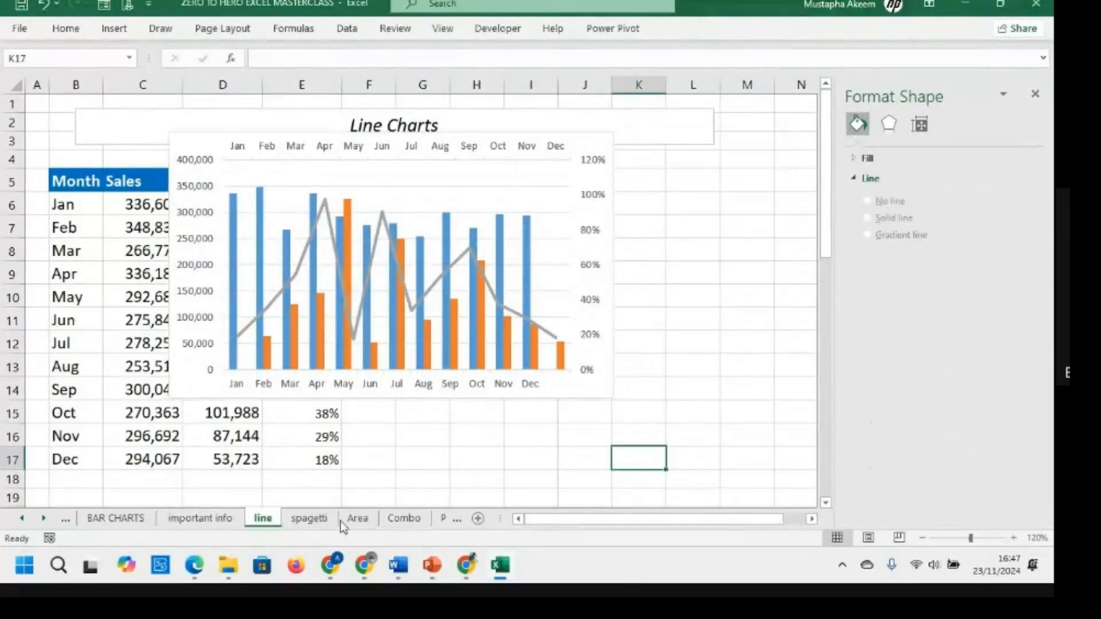
On the spagetti sheet, insert a 2-D line chart from the monthly crop table in B5:G17 and move it up beside the Beans column
{"action": "left_click", "coordinate": [310, 523]}
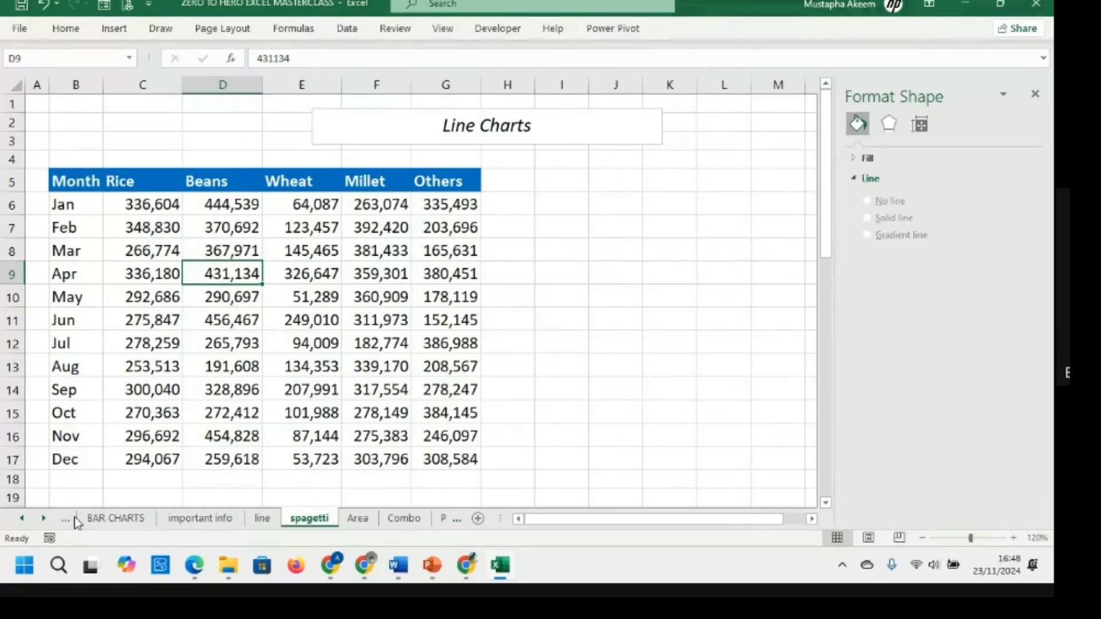
{"action": "left_click", "coordinate": [82, 182]}
{"action": "left_click_drag", "start_coordinate": [82, 183], "coordinate": [457, 458]}
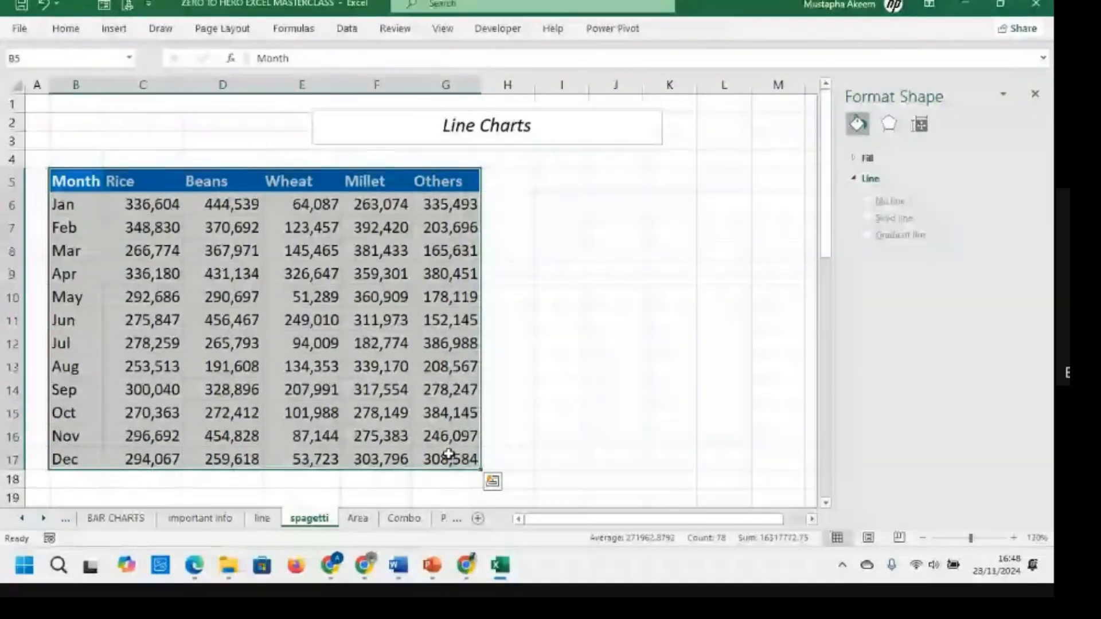
{"action": "left_click", "coordinate": [114, 28]}
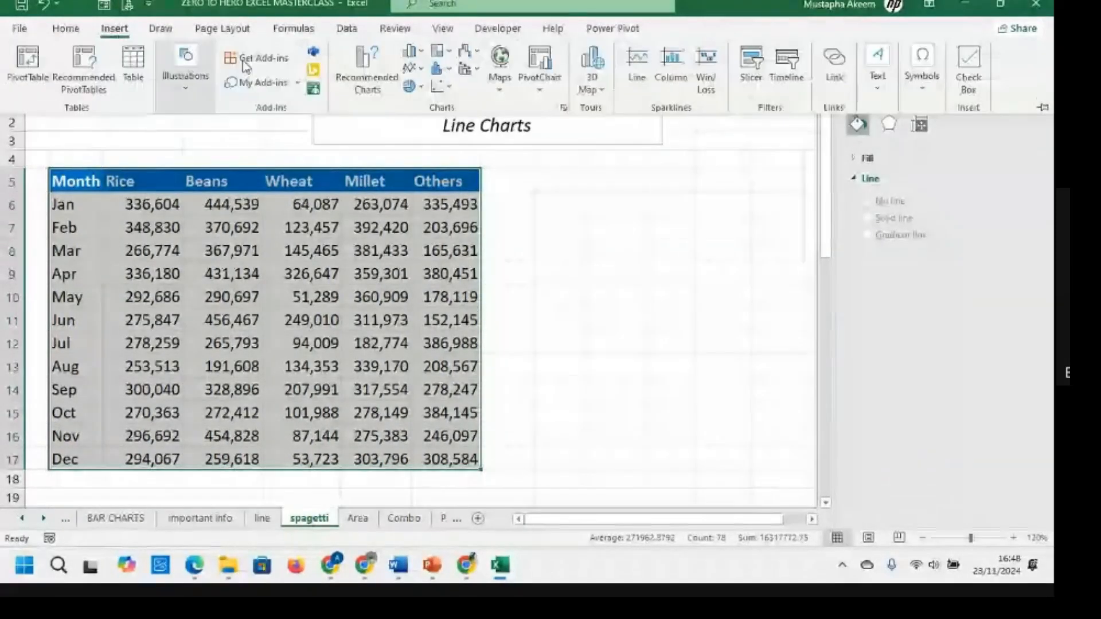
{"action": "left_click", "coordinate": [417, 71]}
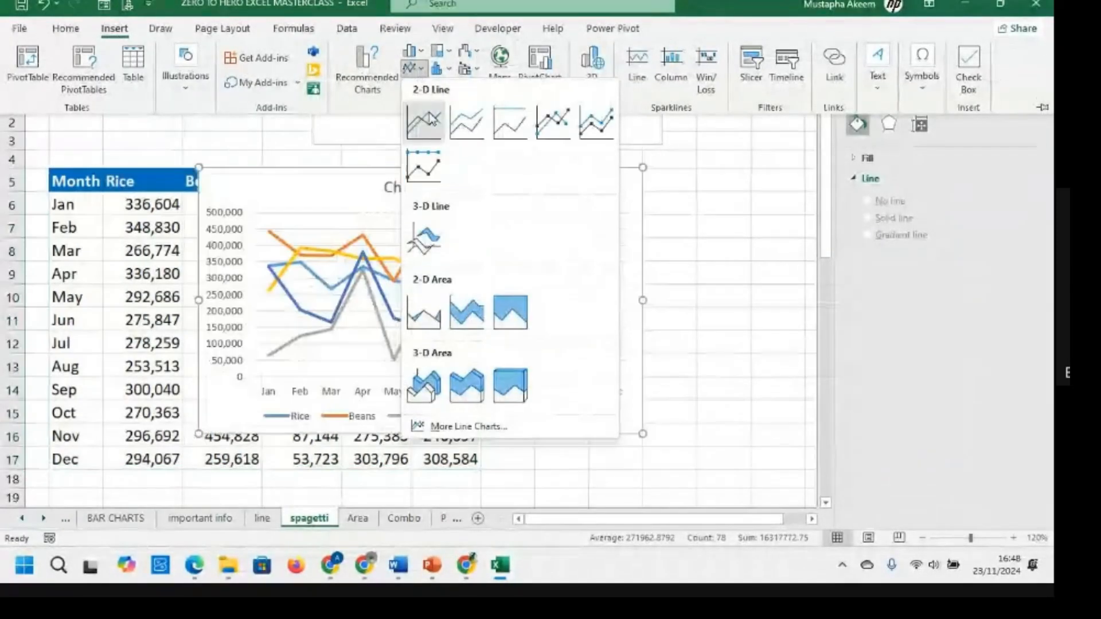
{"action": "left_click", "coordinate": [429, 117]}
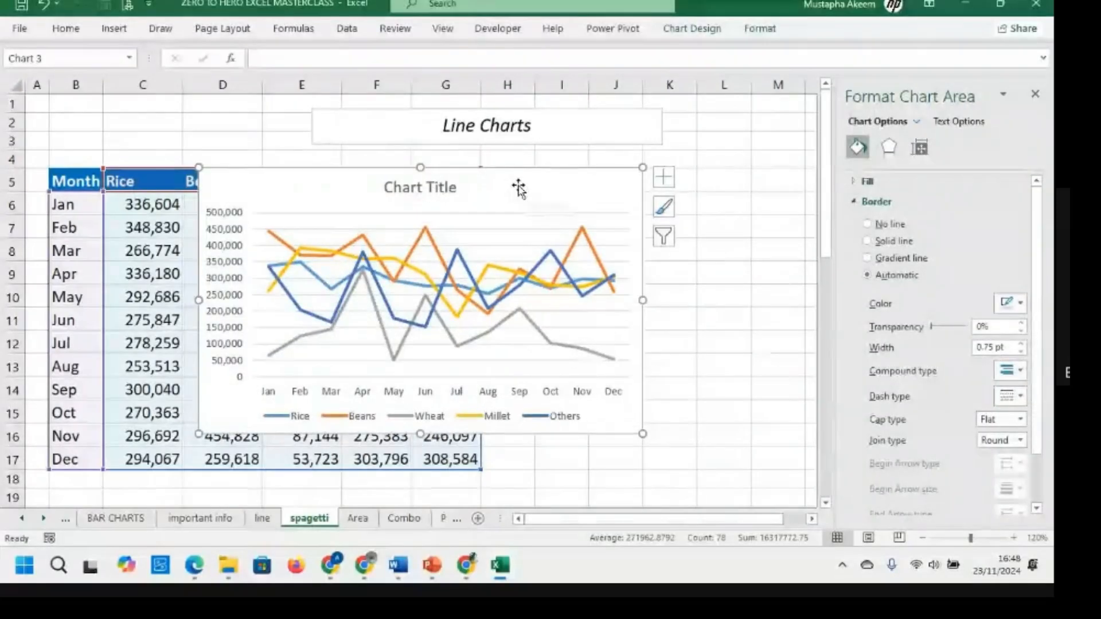
{"action": "left_click_drag", "start_coordinate": [516, 201], "coordinate": [567, 147]}
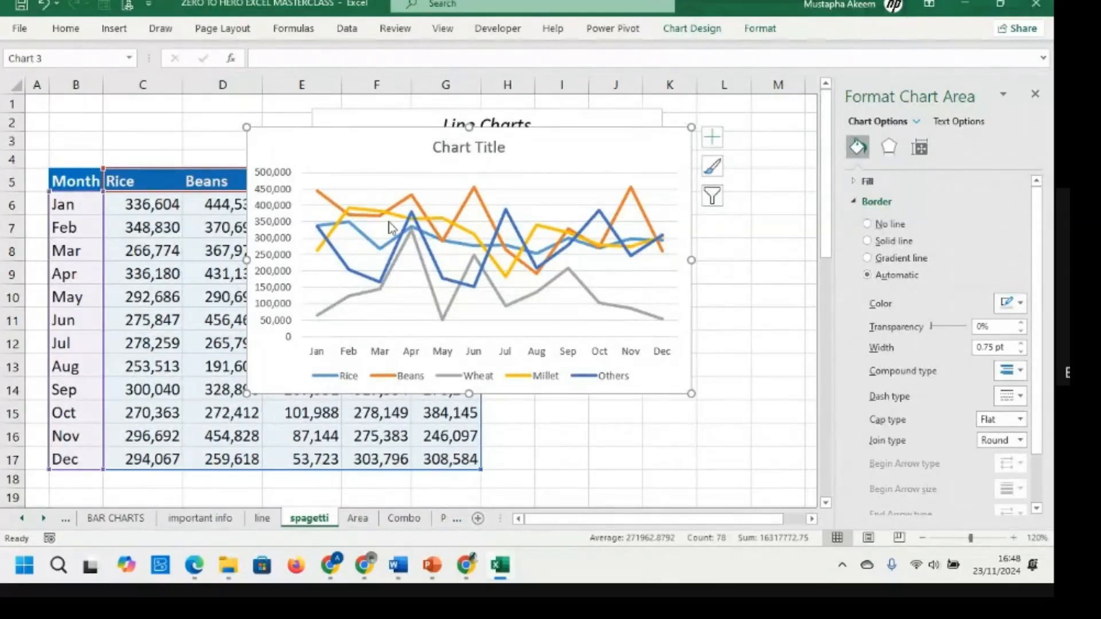
Recolor the Beans line in the crop chart light grey
{"action": "left_click", "coordinate": [368, 240]}
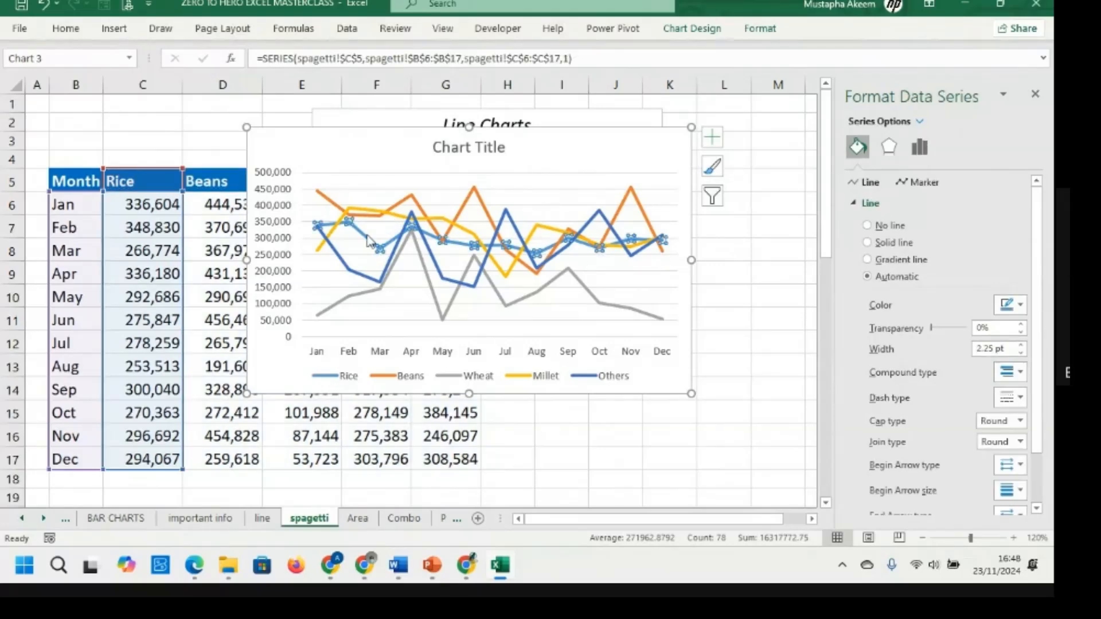
{"action": "left_click", "coordinate": [642, 217]}
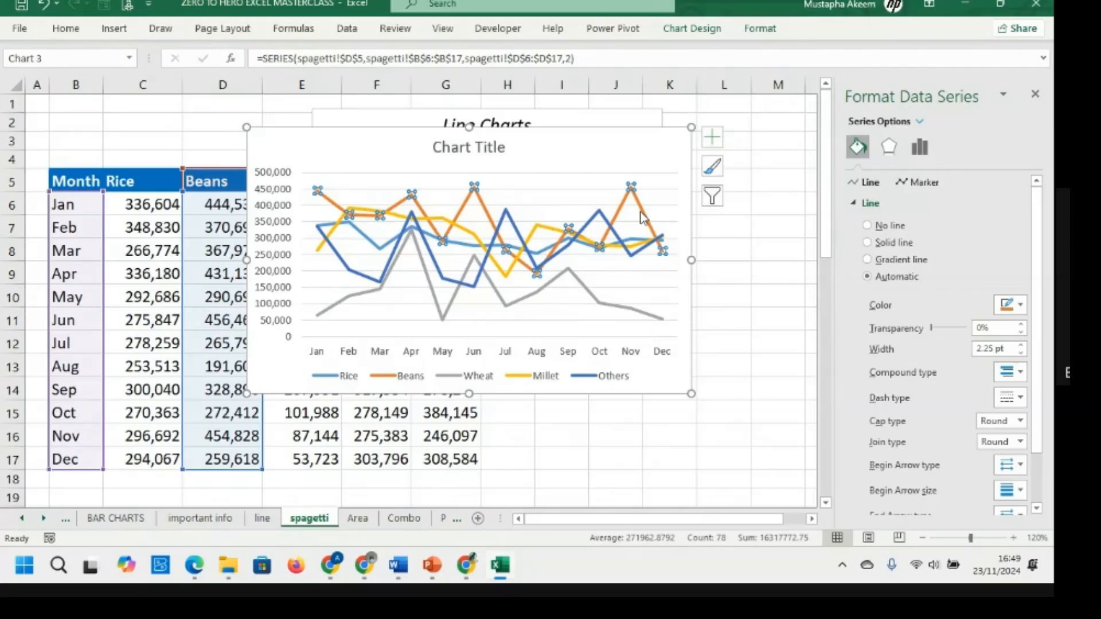
{"action": "left_click", "coordinate": [1020, 309]}
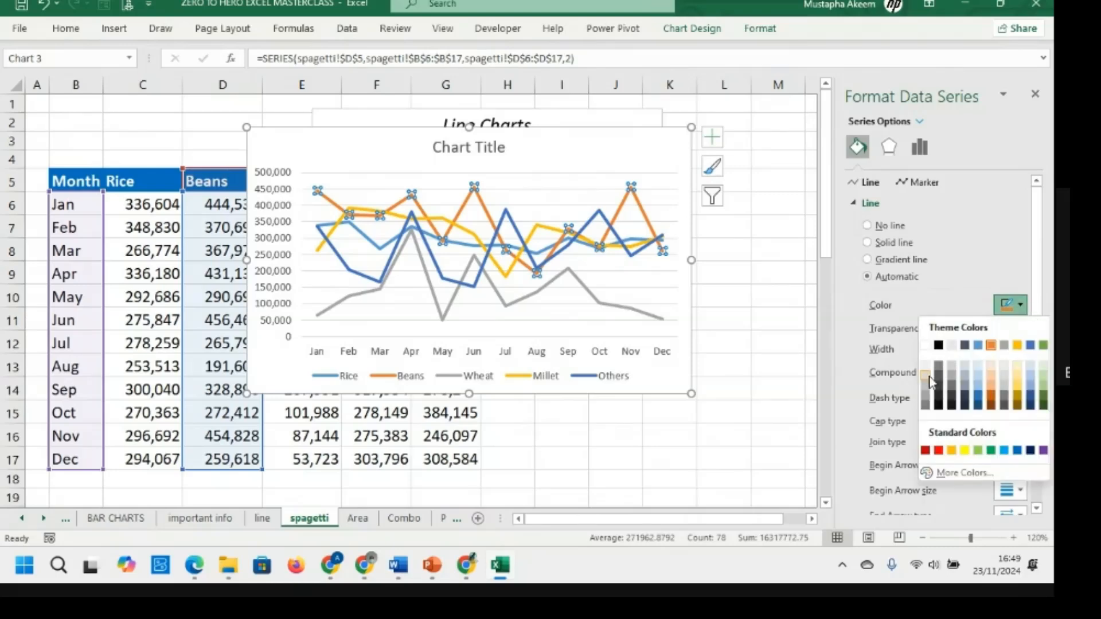
{"action": "left_click", "coordinate": [930, 372]}
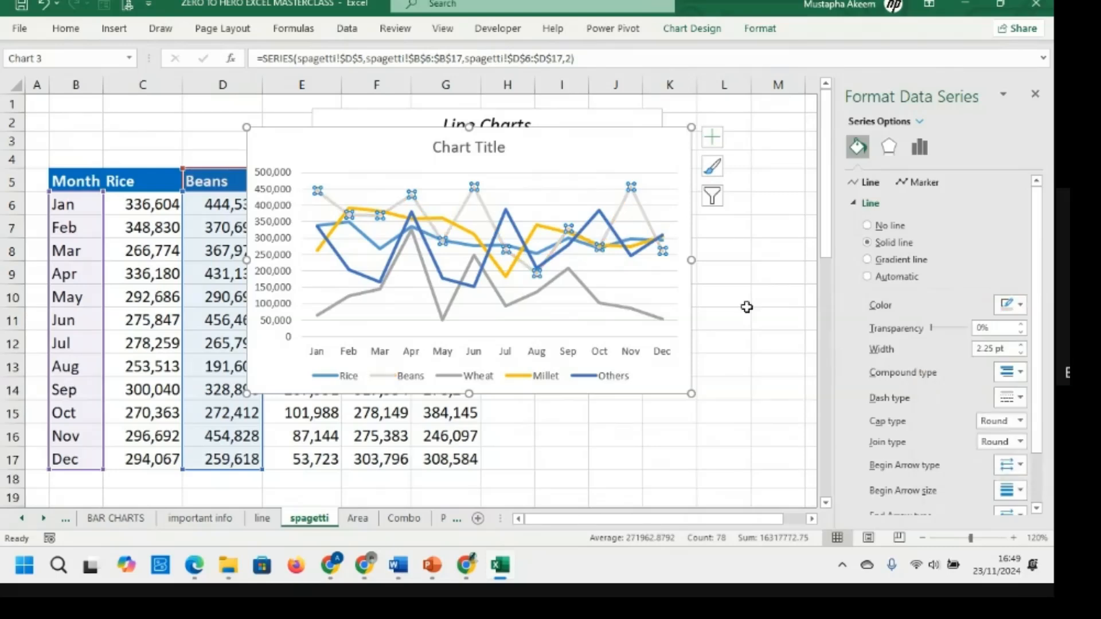
Recolor the Millet line in the crop chart a very light grey
{"action": "left_click", "coordinate": [635, 249]}
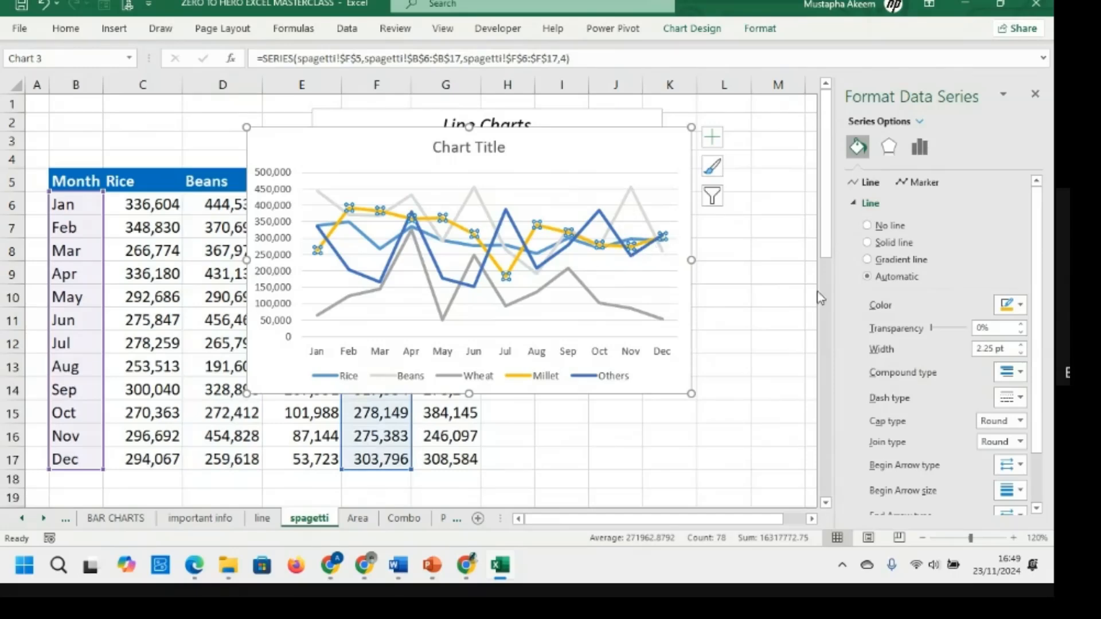
{"action": "left_click", "coordinate": [1019, 305]}
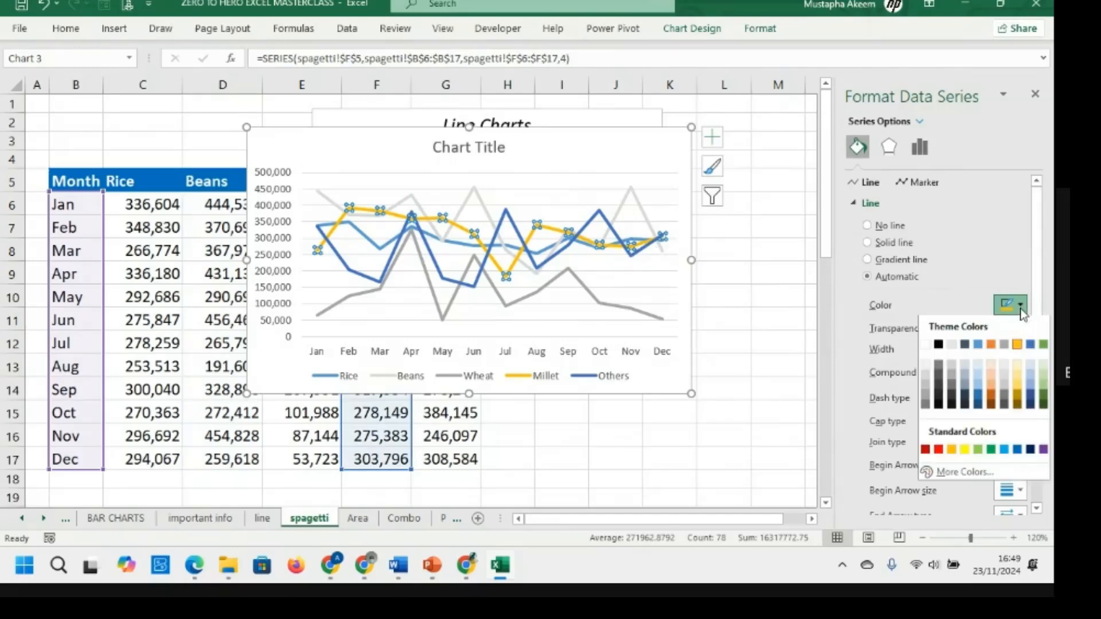
{"action": "left_click", "coordinate": [926, 367]}
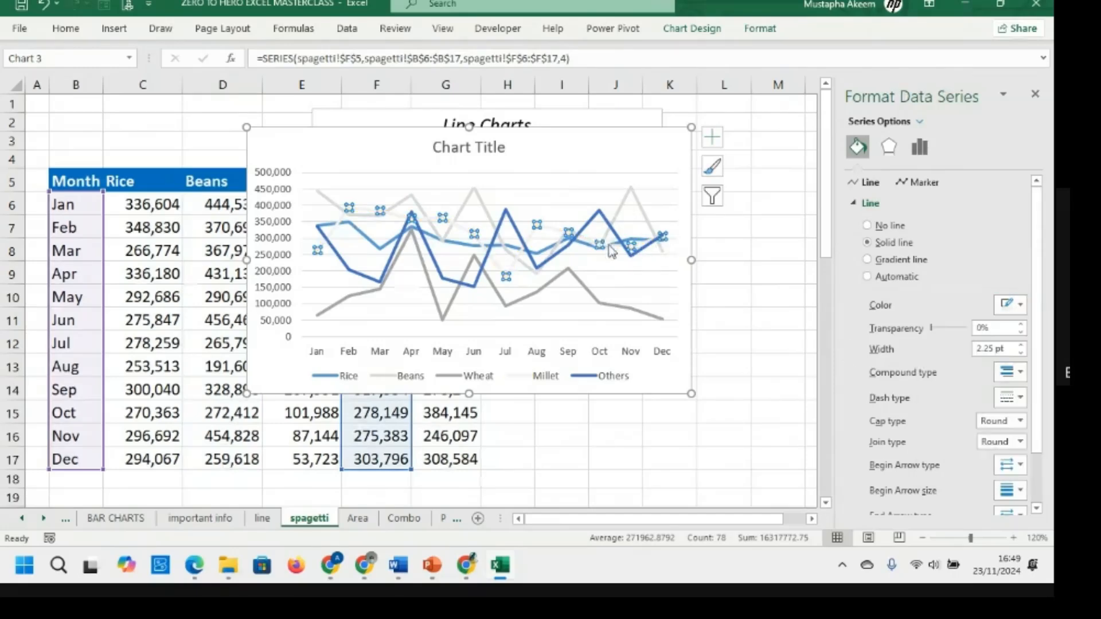
Recolor the Others line in the crop chart light grey
{"action": "left_click", "coordinate": [646, 241]}
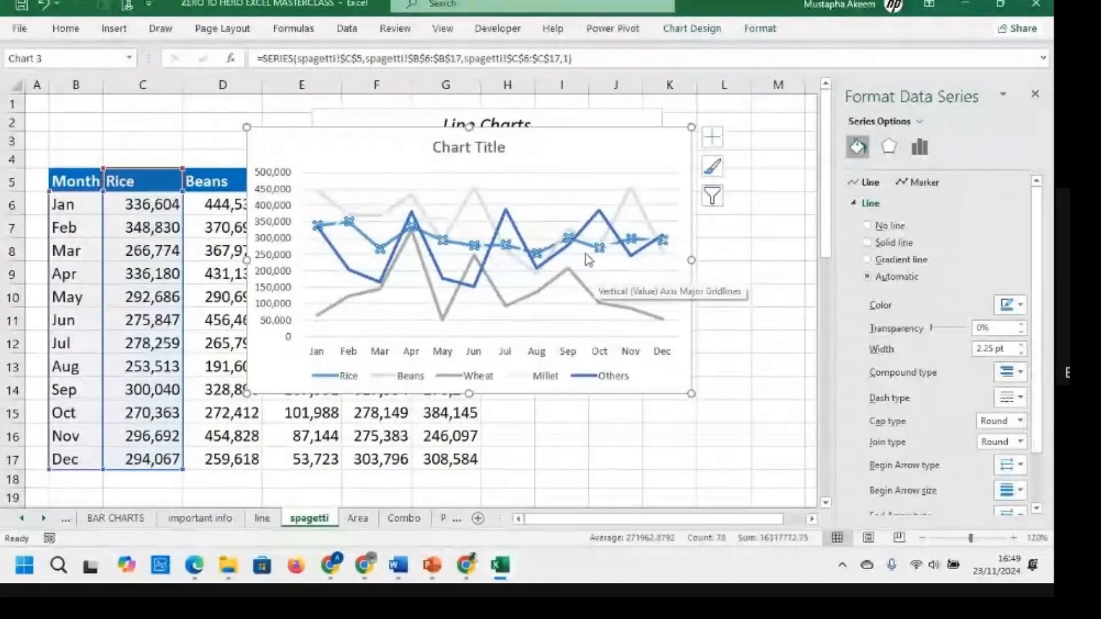
{"action": "left_click", "coordinate": [568, 243]}
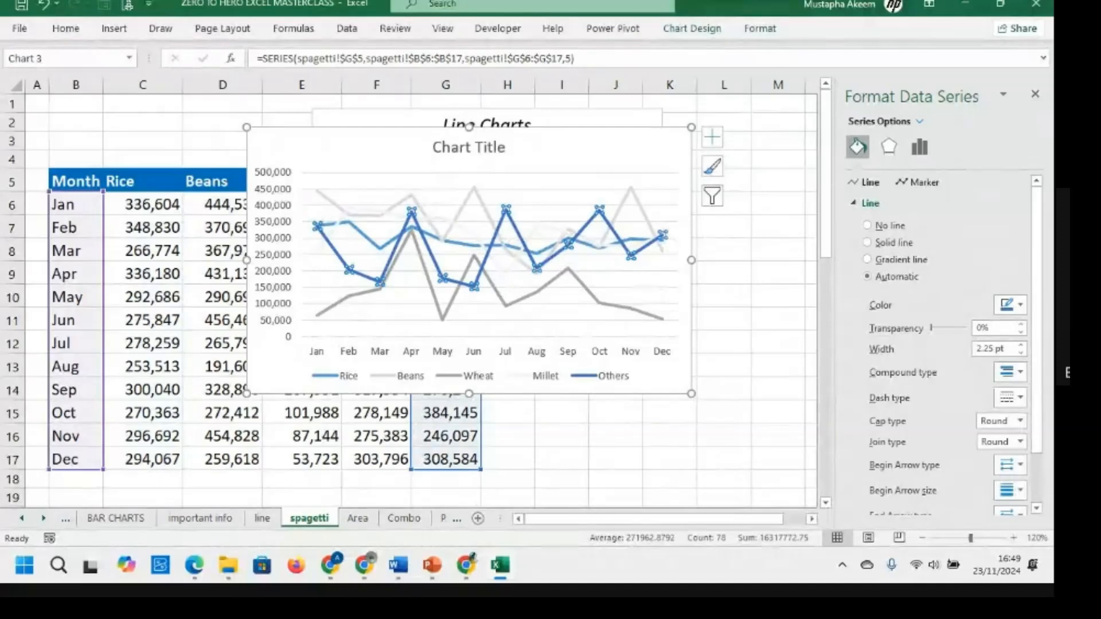
{"action": "left_click", "coordinate": [1010, 305]}
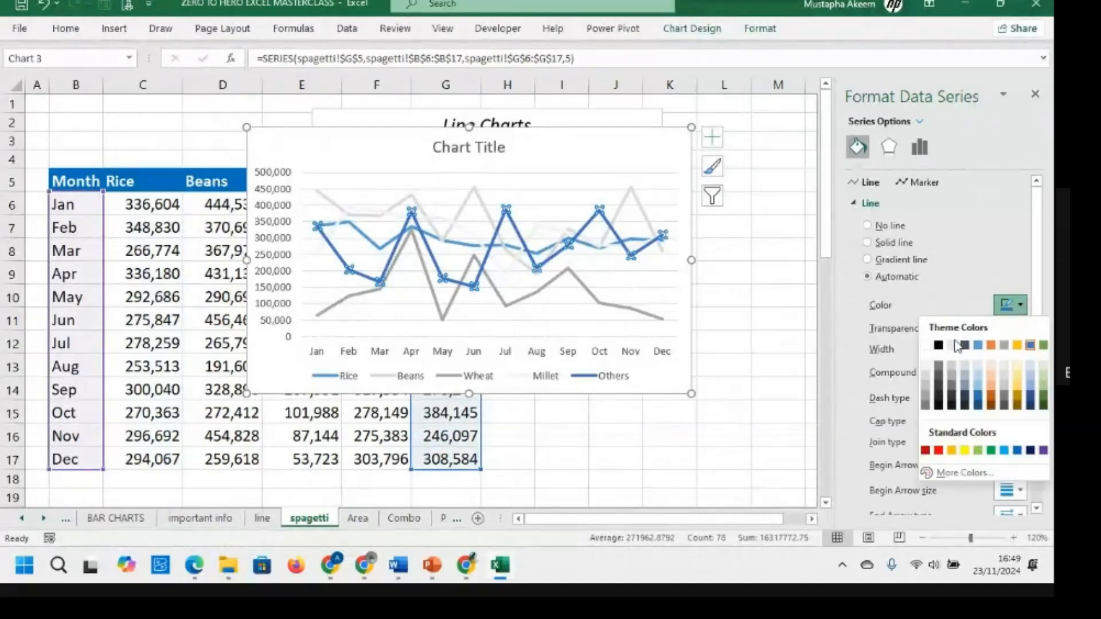
{"action": "left_click", "coordinate": [925, 367]}
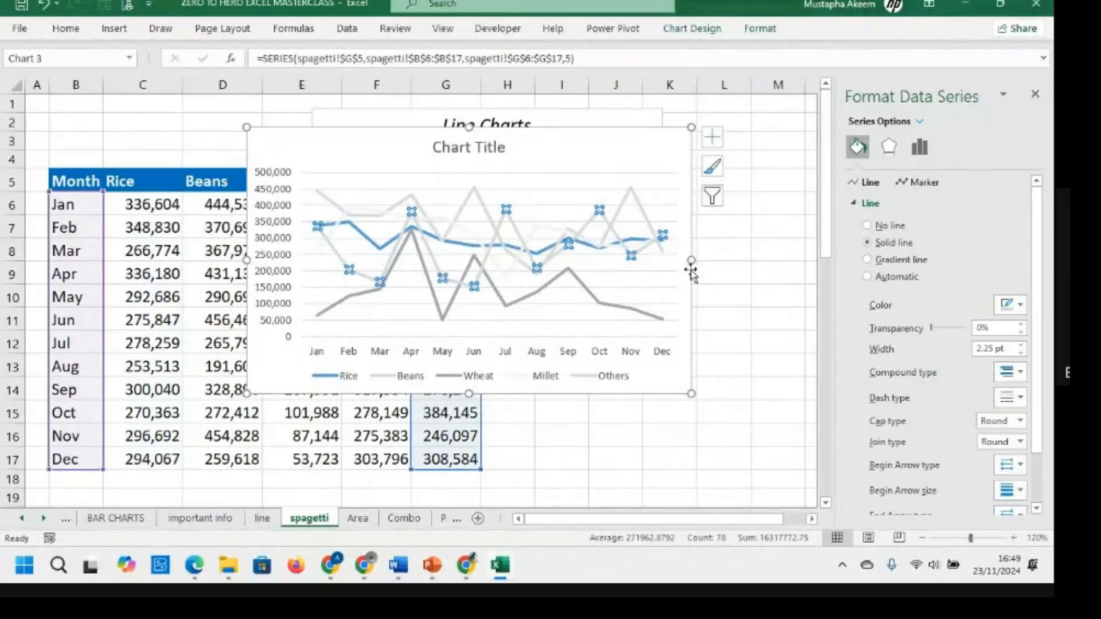
Recolor the Wheat line in the crop chart light grey
{"action": "left_click", "coordinate": [596, 304]}
{"action": "left_click", "coordinate": [1011, 305]}
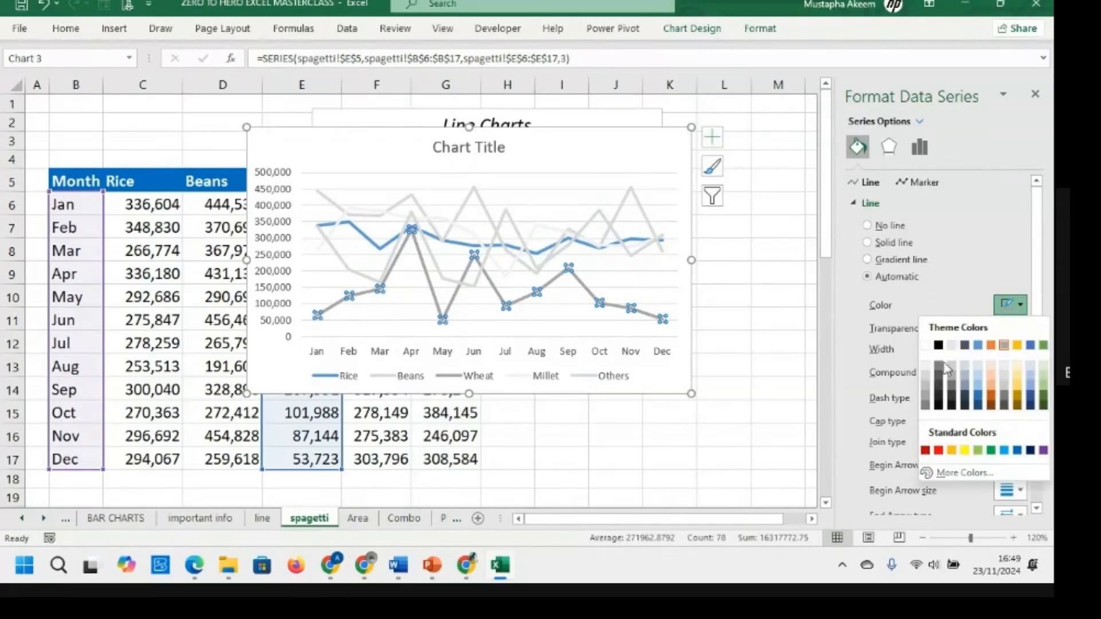
{"action": "left_click", "coordinate": [925, 369]}
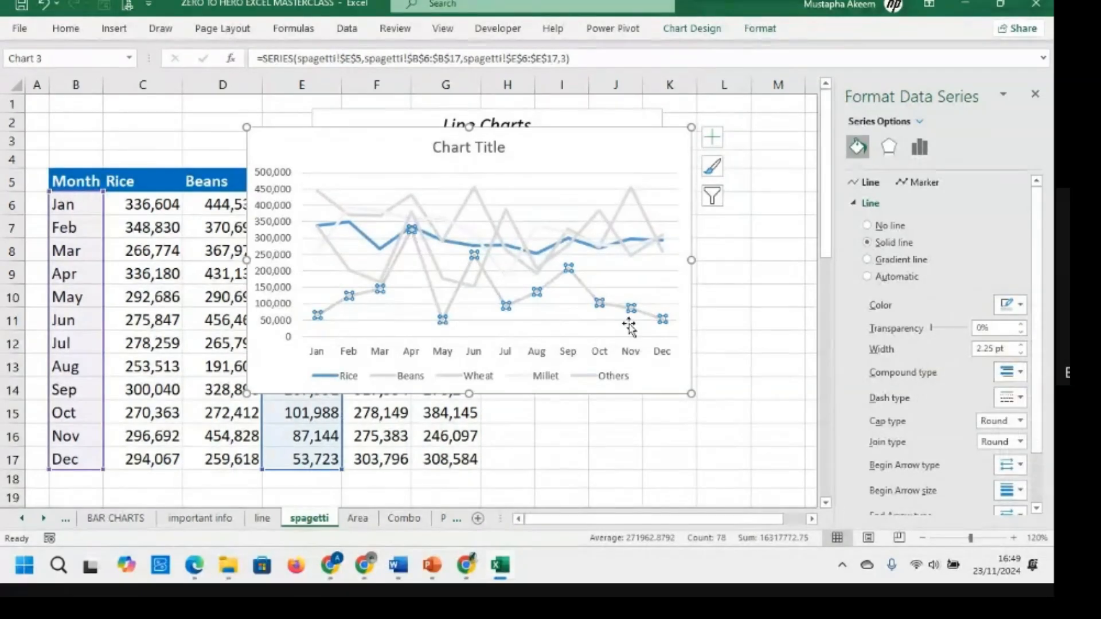
Emphasize the Rice line by making it black and 3.75 pt wide, and deselect the series
{"action": "left_click", "coordinate": [628, 327]}
{"action": "left_click", "coordinate": [596, 247]}
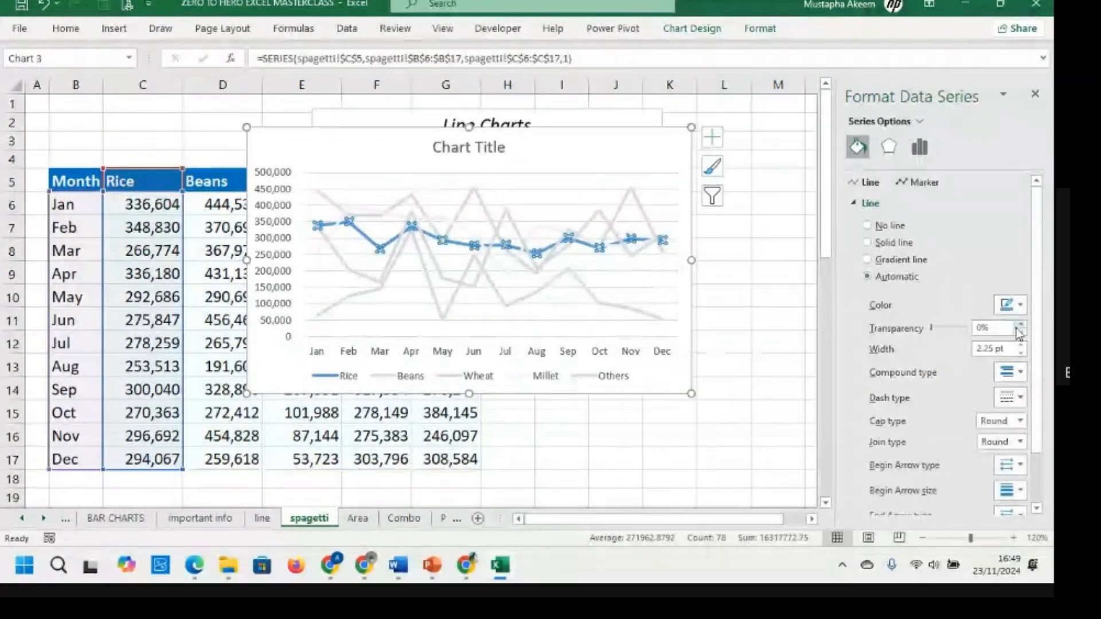
{"action": "left_click", "coordinate": [1011, 304]}
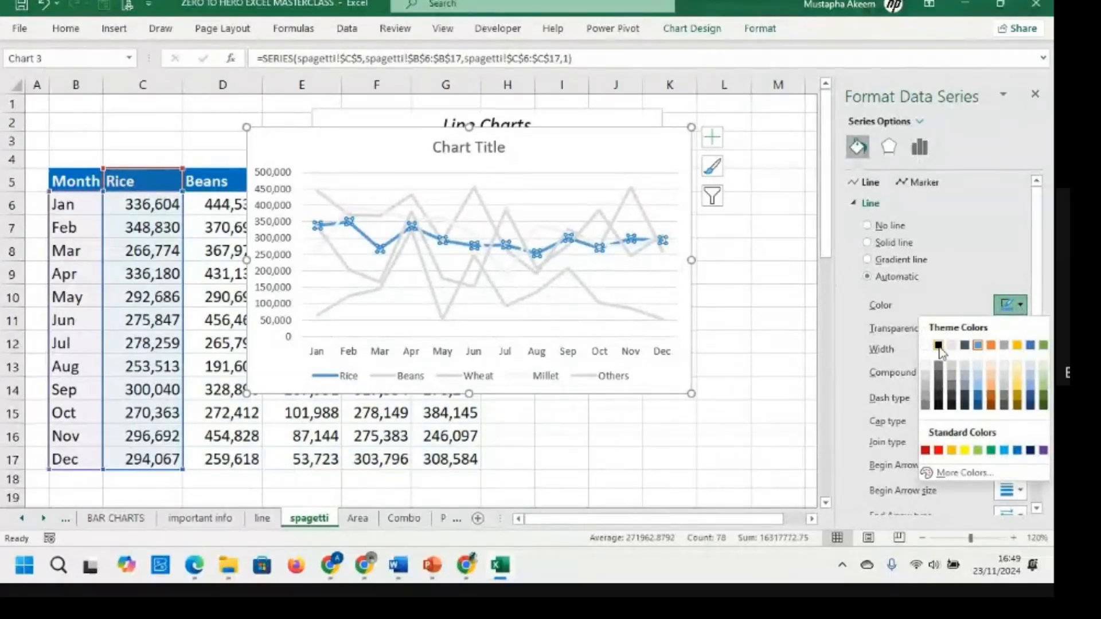
{"action": "left_click", "coordinate": [938, 346]}
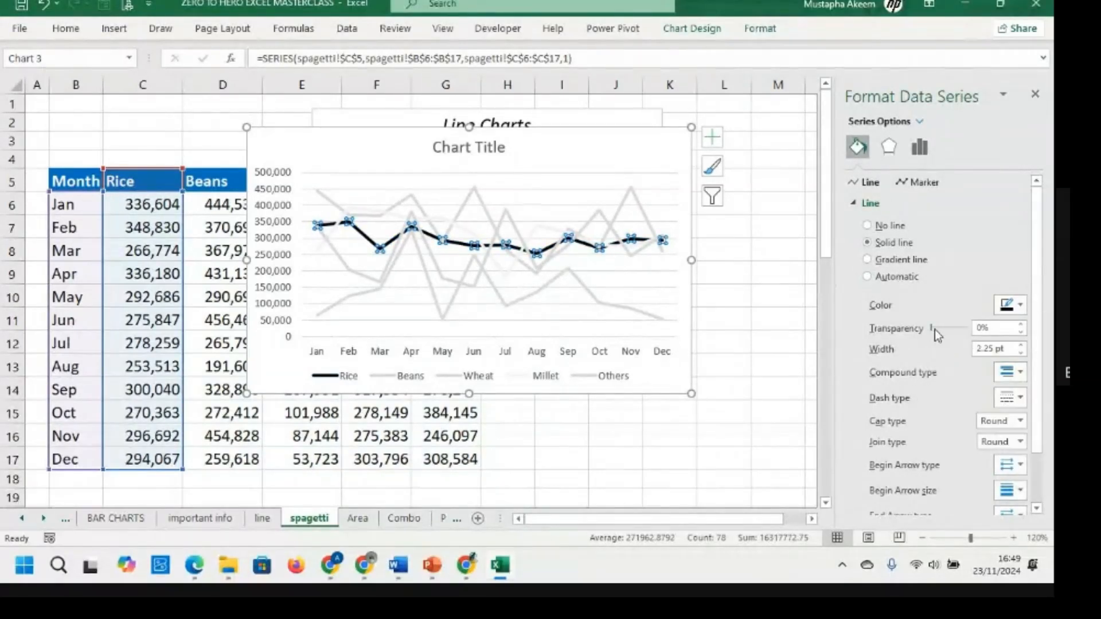
{"action": "left_click", "coordinate": [1020, 346]}
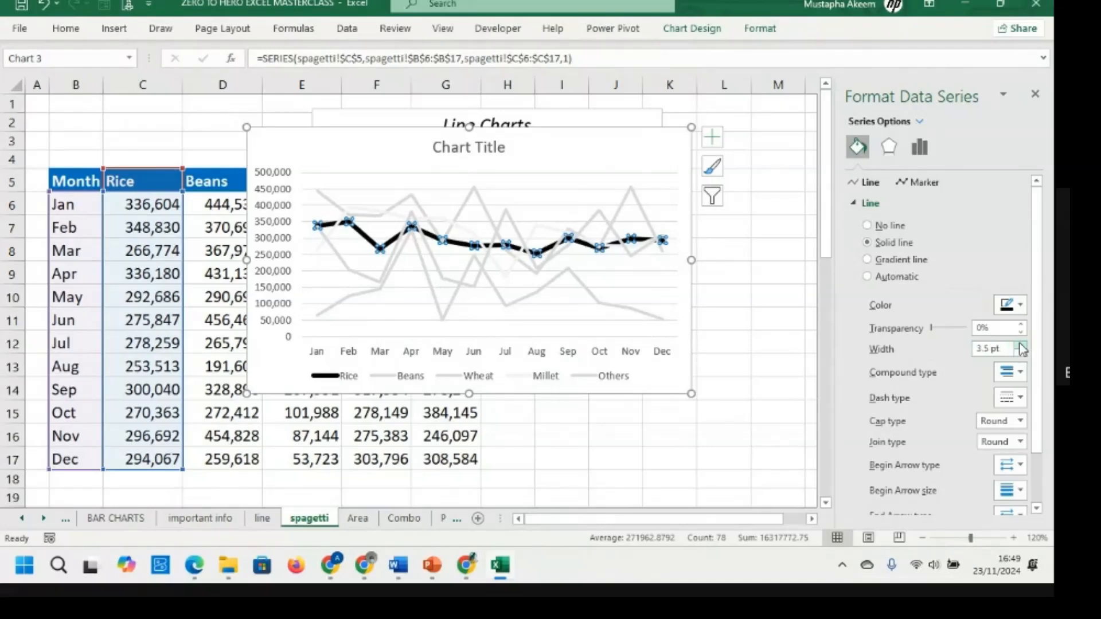
{"action": "left_click", "coordinate": [537, 322]}
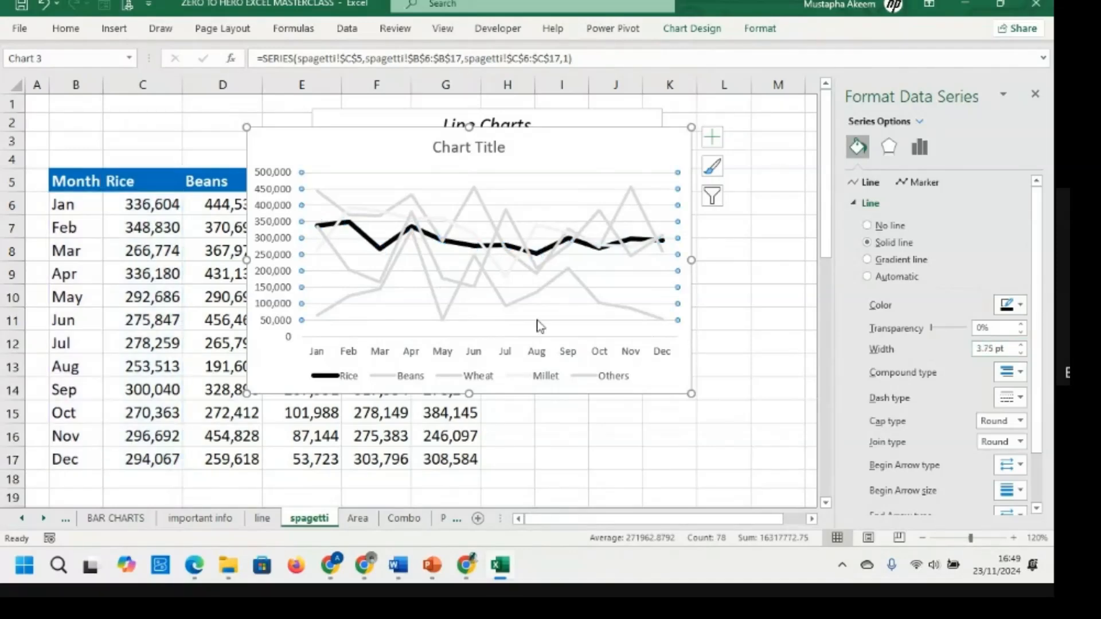
{"action": "left_click", "coordinate": [580, 150]}
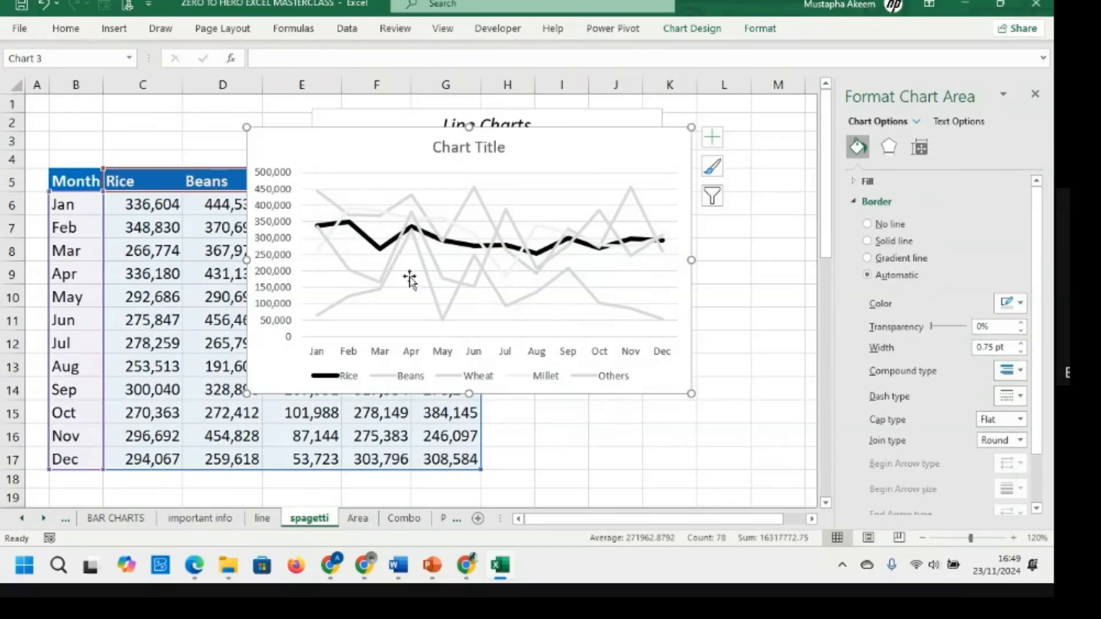
Examine the greyed Beans and Wheat lines against the black Rice line, including the legend and the Beans data points
{"action": "left_click", "coordinate": [318, 189]}
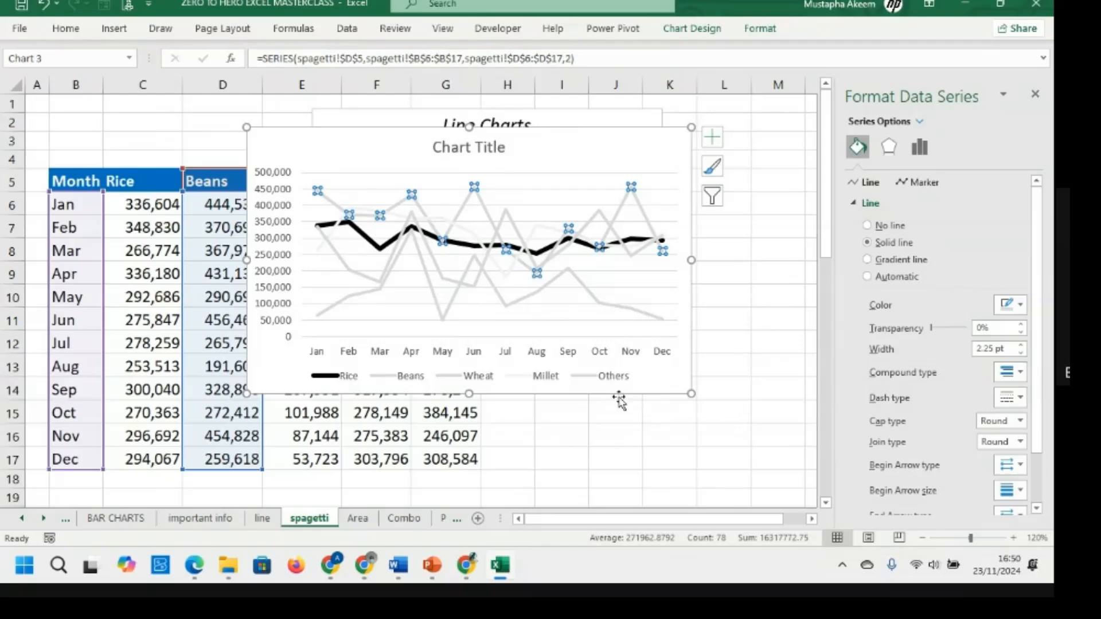
{"action": "left_click", "coordinate": [664, 383]}
{"action": "left_click", "coordinate": [378, 248]}
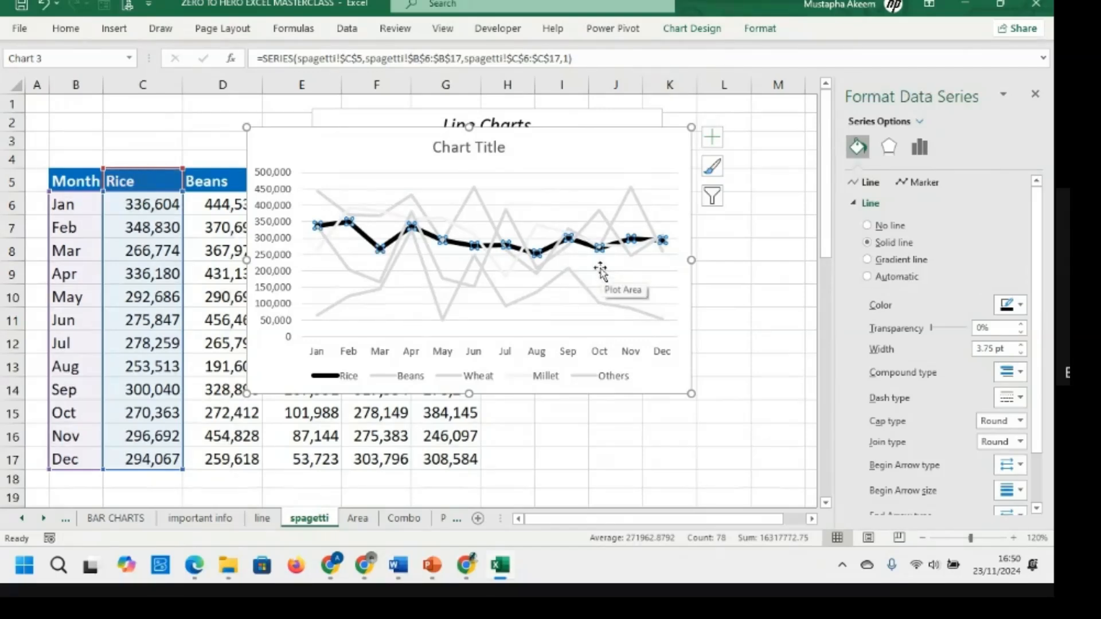
{"action": "left_click", "coordinate": [631, 308]}
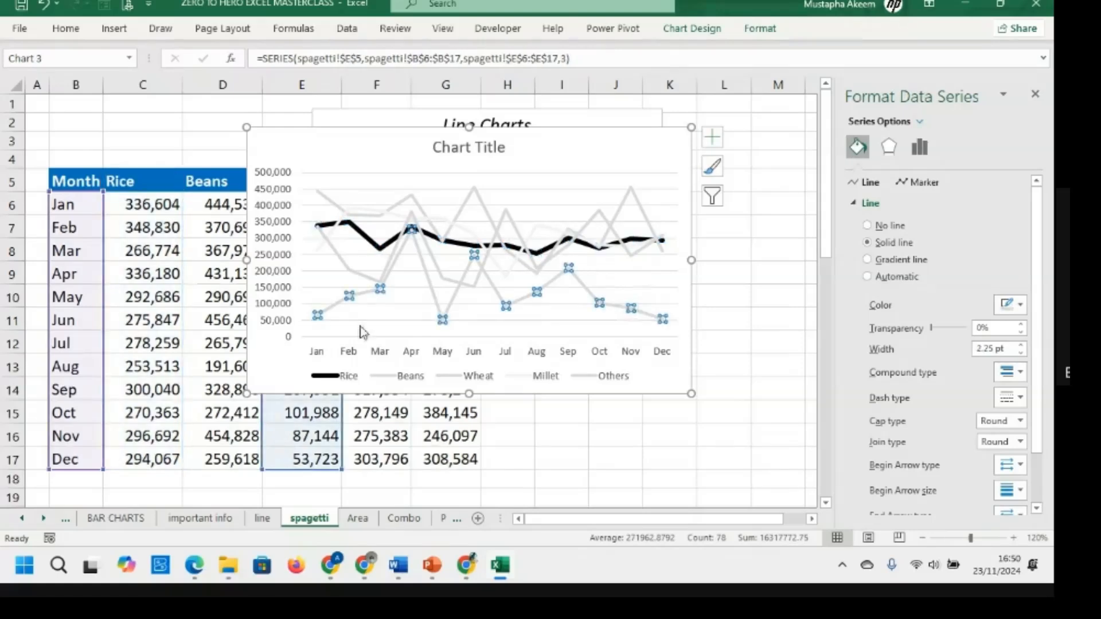
{"action": "left_click", "coordinate": [231, 352]}
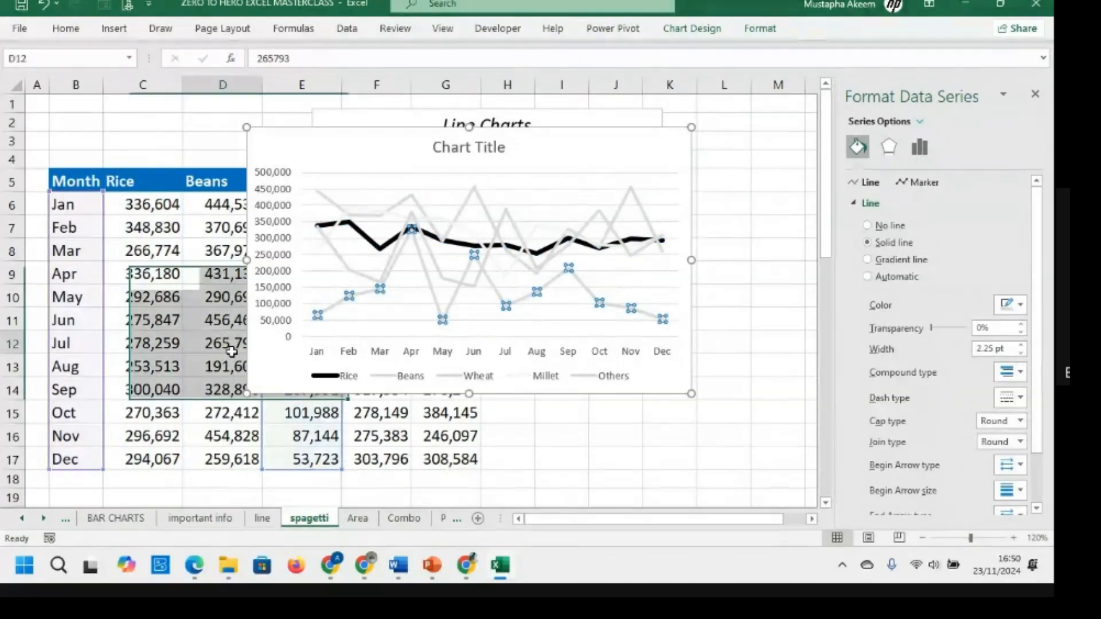
{"action": "left_click", "coordinate": [393, 376]}
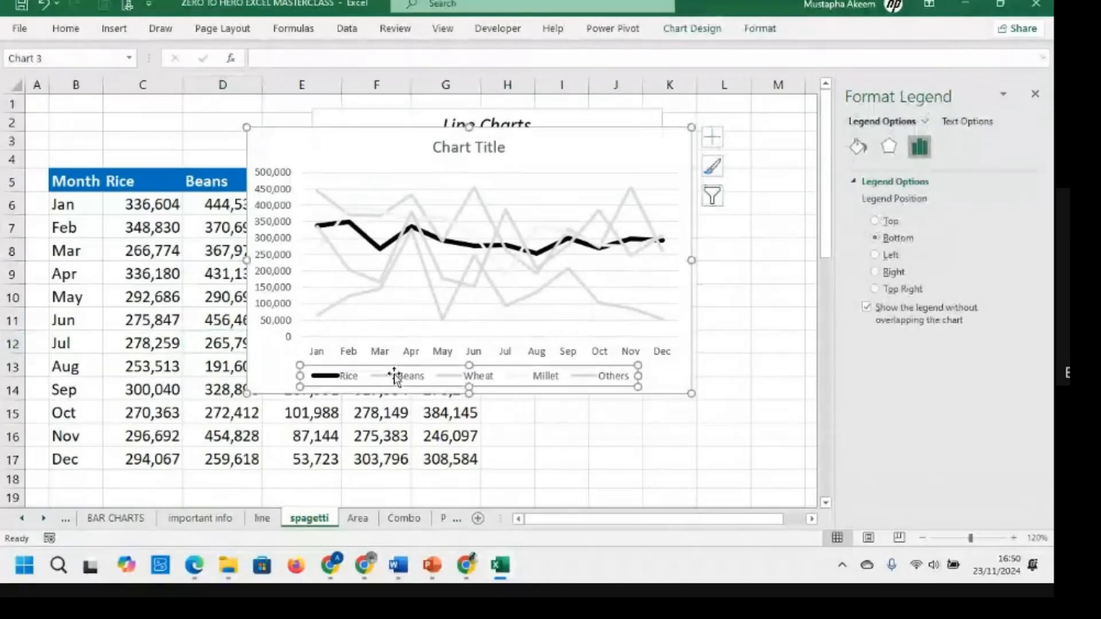
{"action": "left_click", "coordinate": [322, 197]}
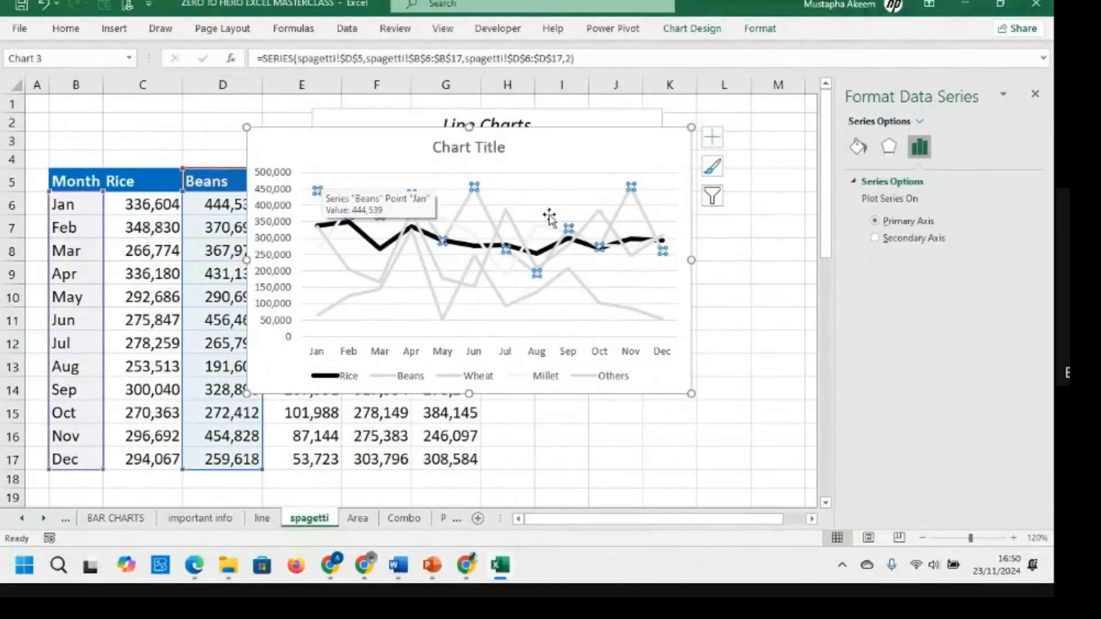
{"action": "left_click", "coordinate": [646, 217]}
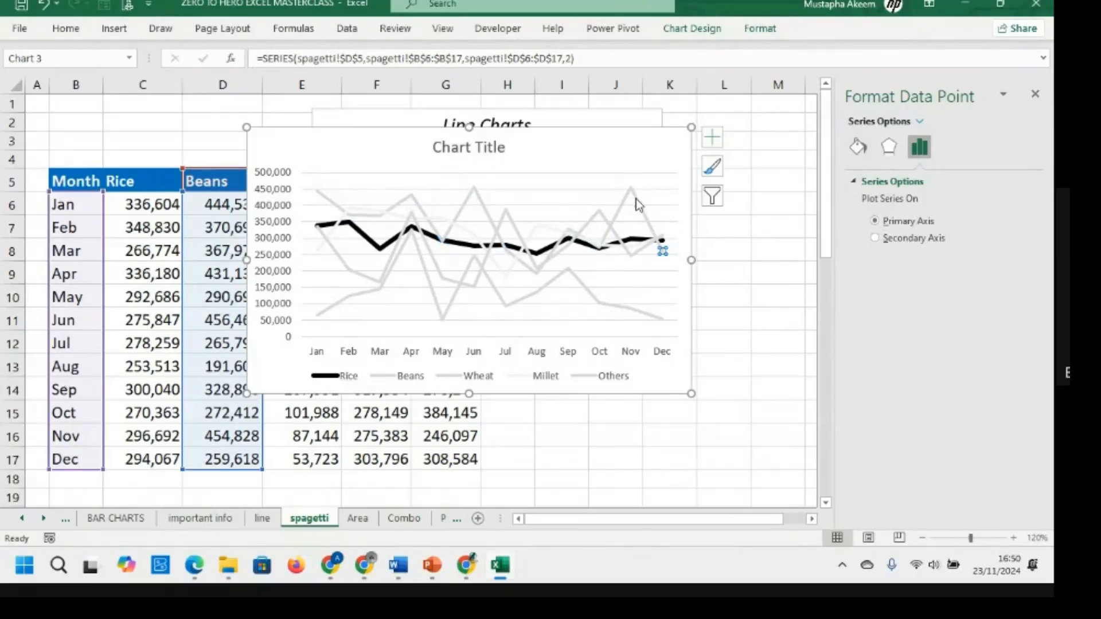
{"action": "mouse_move", "coordinate": [663, 256]}
Add a data label to only the December point of the Rice line
{"action": "left_click", "coordinate": [360, 234]}
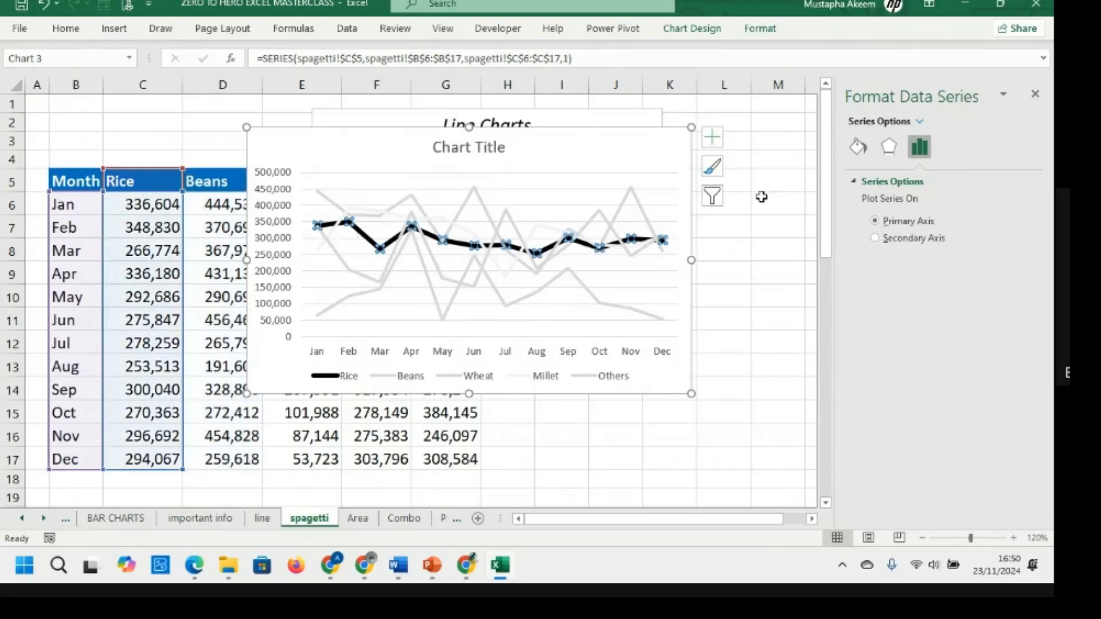
{"action": "left_click", "coordinate": [662, 240]}
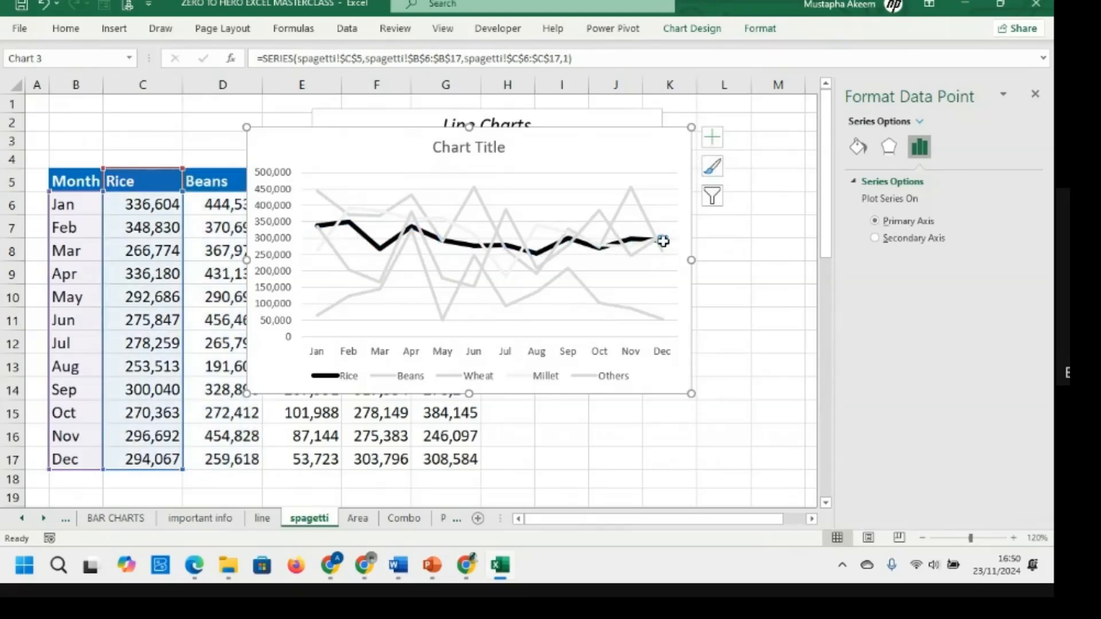
{"action": "left_click", "coordinate": [711, 138]}
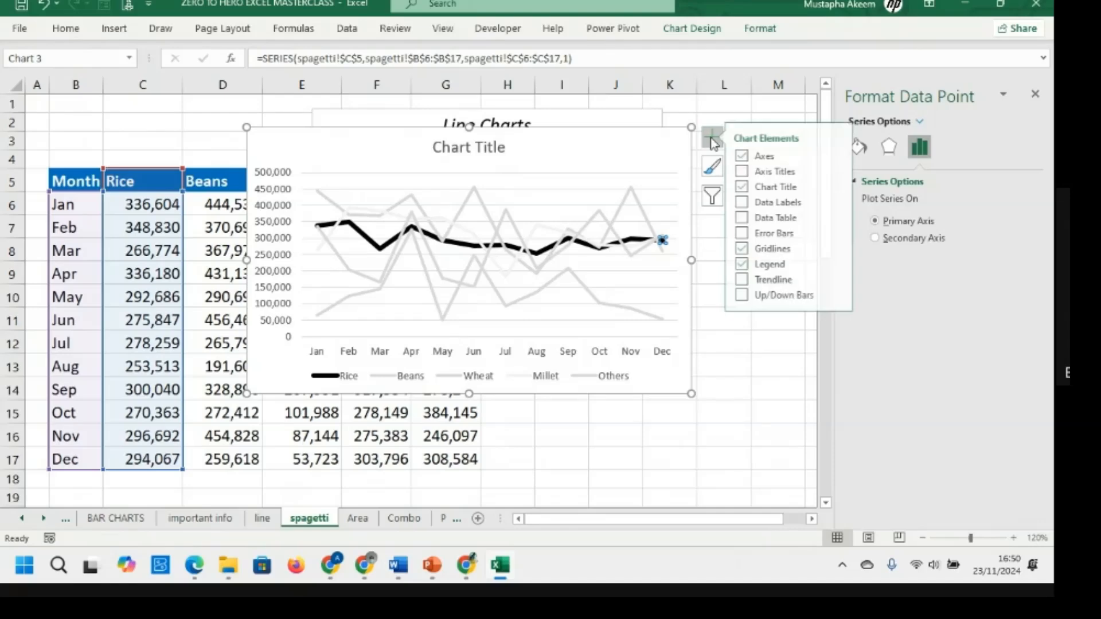
{"action": "left_click", "coordinate": [750, 203]}
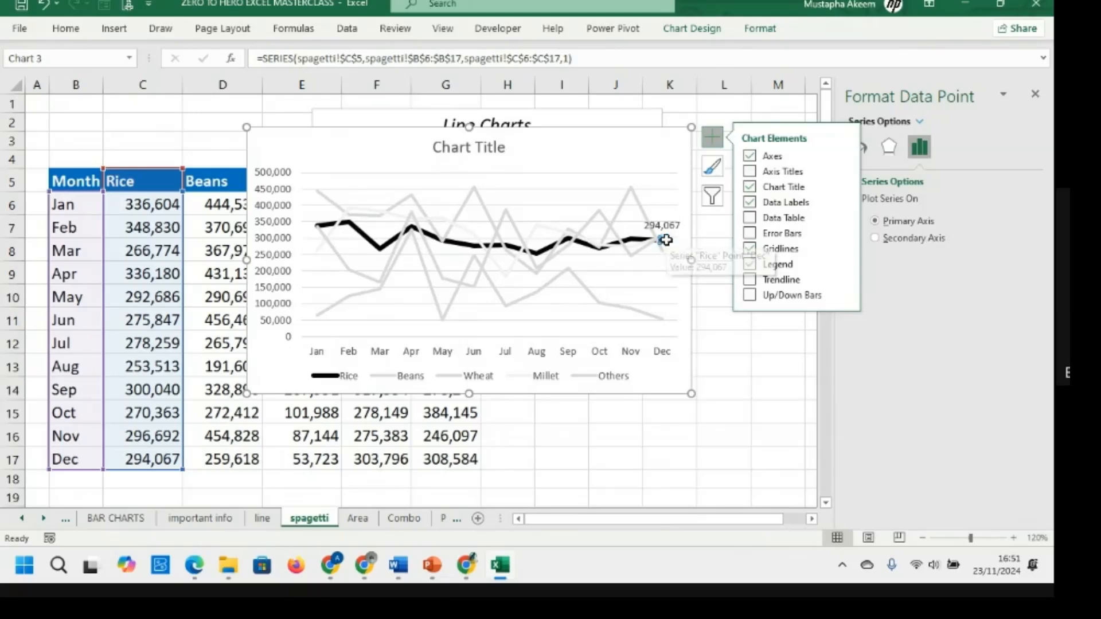
{"action": "left_click", "coordinate": [647, 136]}
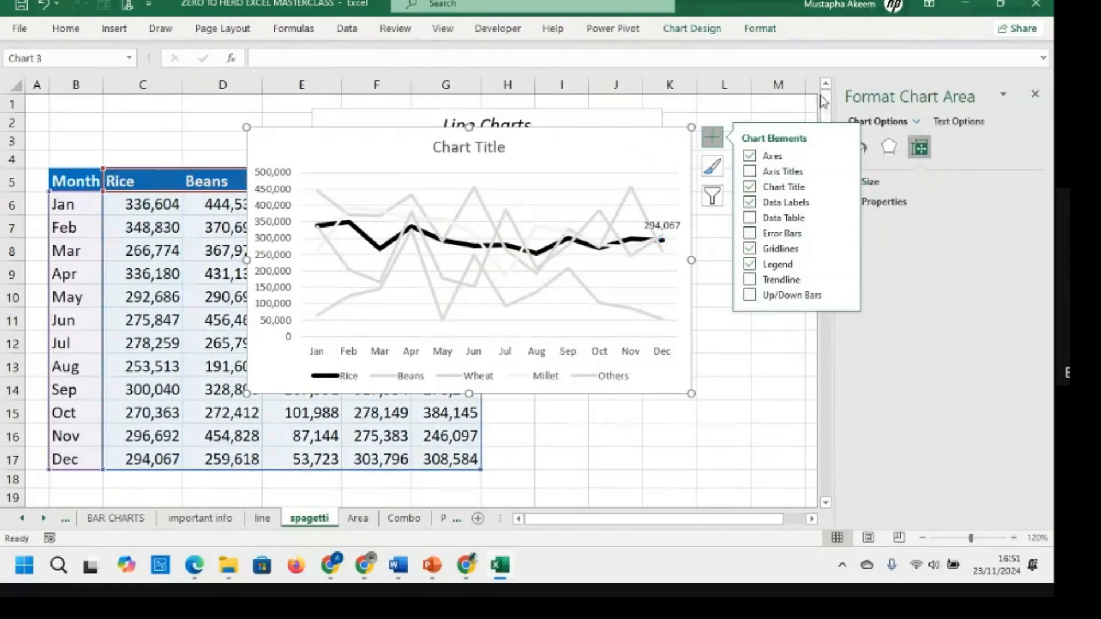
Change the crop chart's type to Stacked Line, with the months along the horizontal axis
{"action": "left_click", "coordinate": [695, 28]}
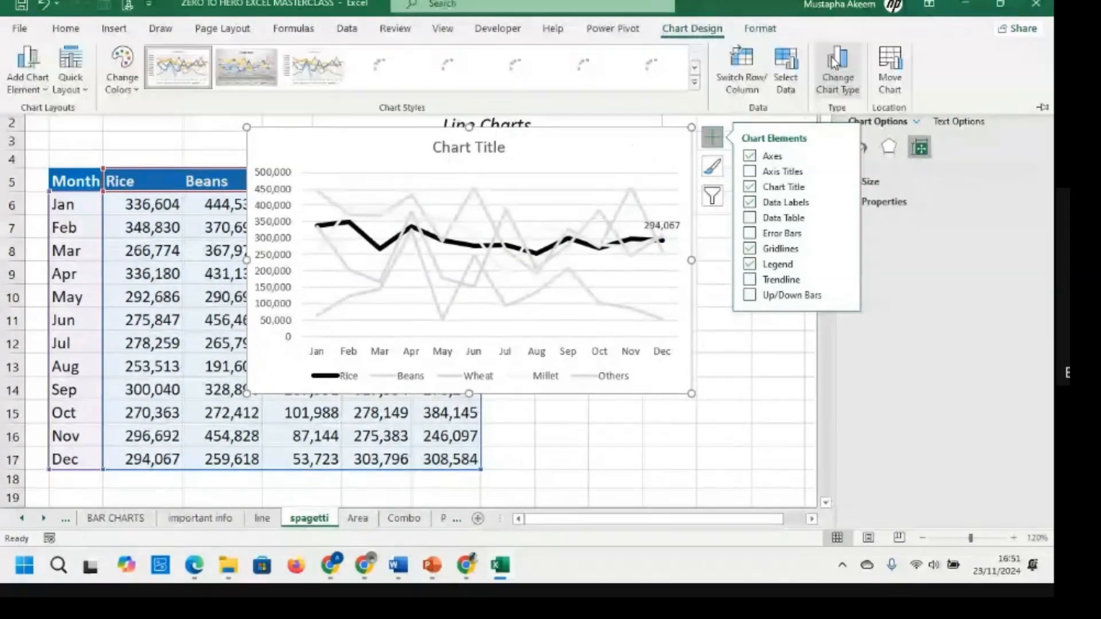
{"action": "left_click", "coordinate": [835, 63]}
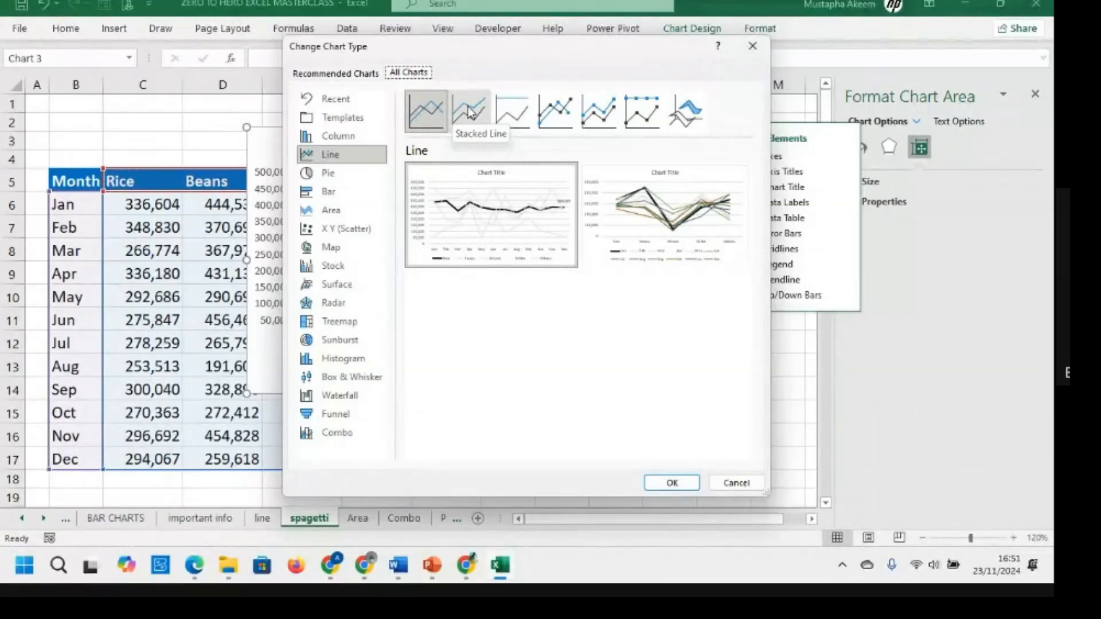
{"action": "left_click", "coordinate": [468, 110]}
{"action": "mouse_move", "coordinate": [618, 206]}
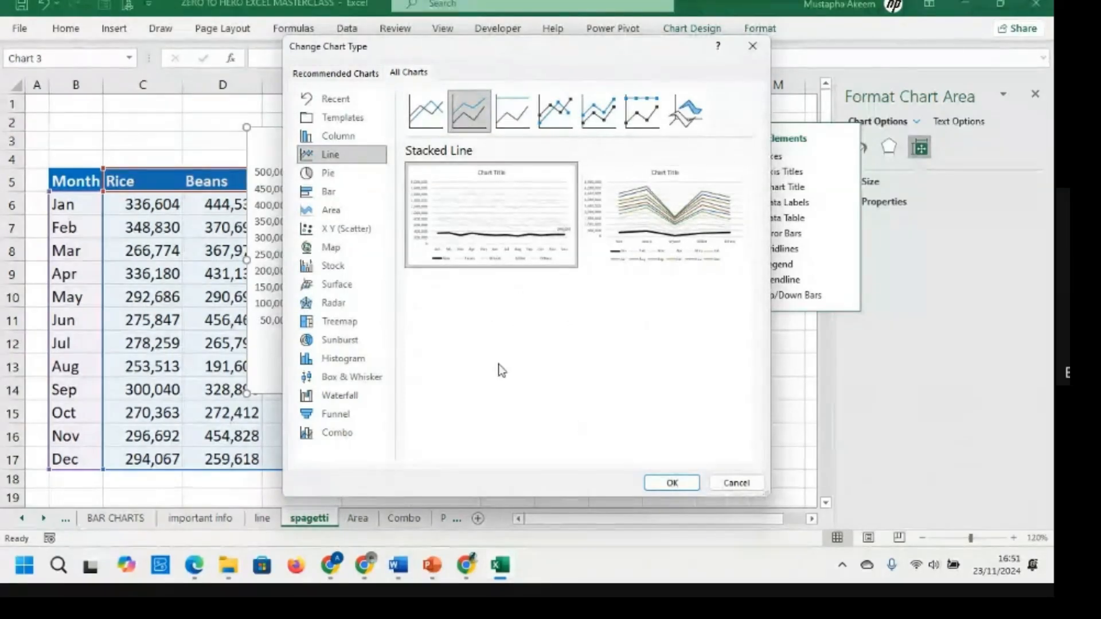
{"action": "mouse_move", "coordinate": [454, 213]}
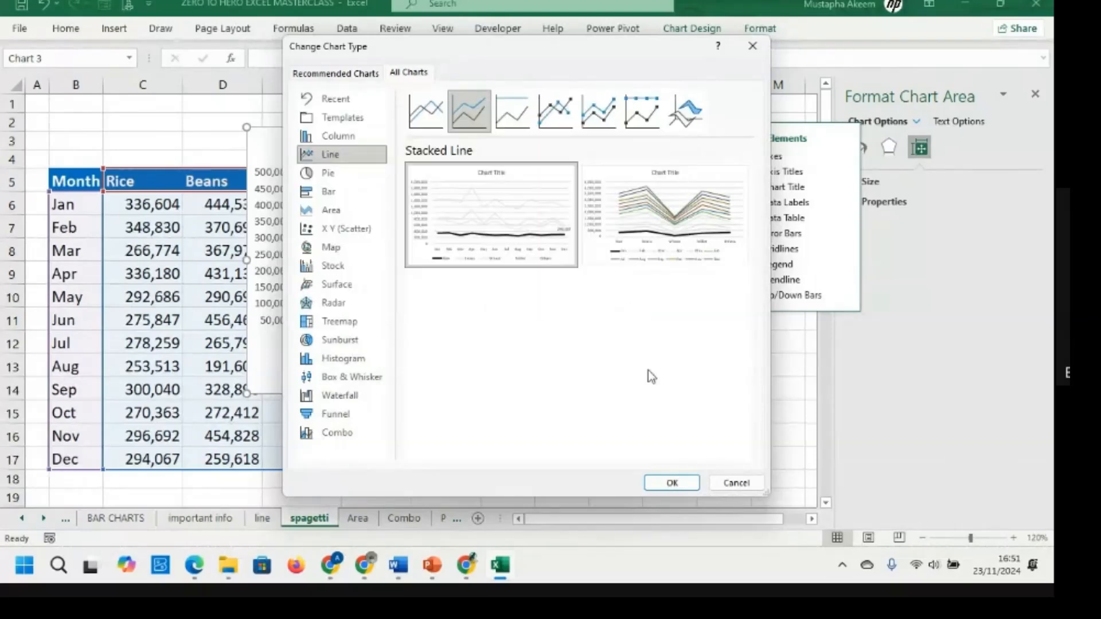
{"action": "left_click", "coordinate": [671, 482]}
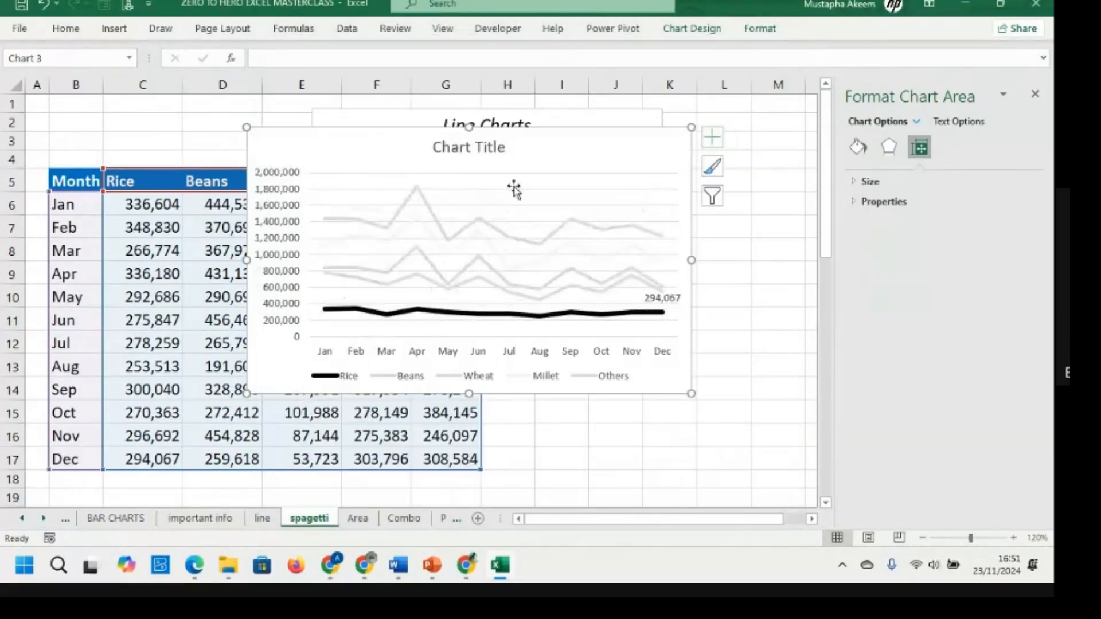
Move the chart to start beside the Beans column at about row 5, and check the January and February point values
{"action": "left_click_drag", "start_coordinate": [527, 168], "coordinate": [569, 250]}
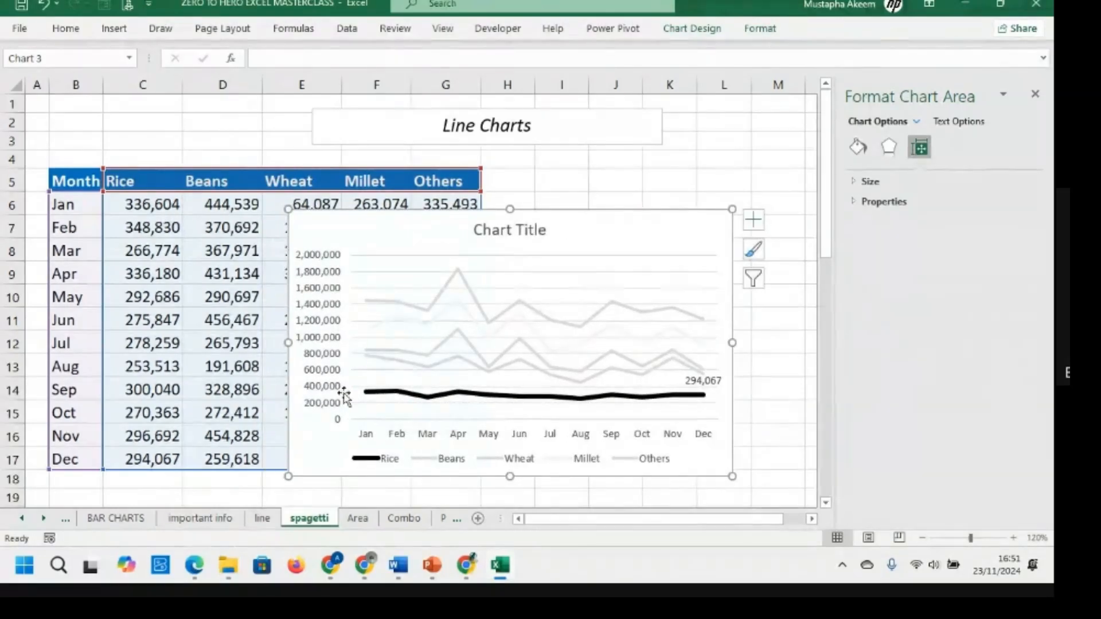
{"action": "mouse_move", "coordinate": [369, 395]}
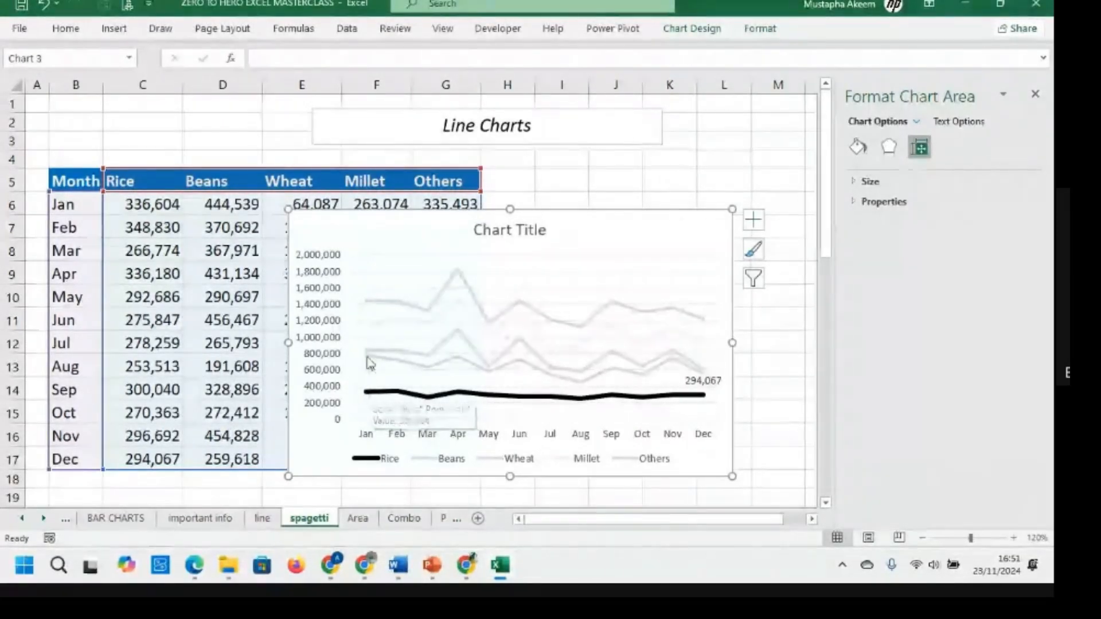
{"action": "mouse_move", "coordinate": [367, 361]}
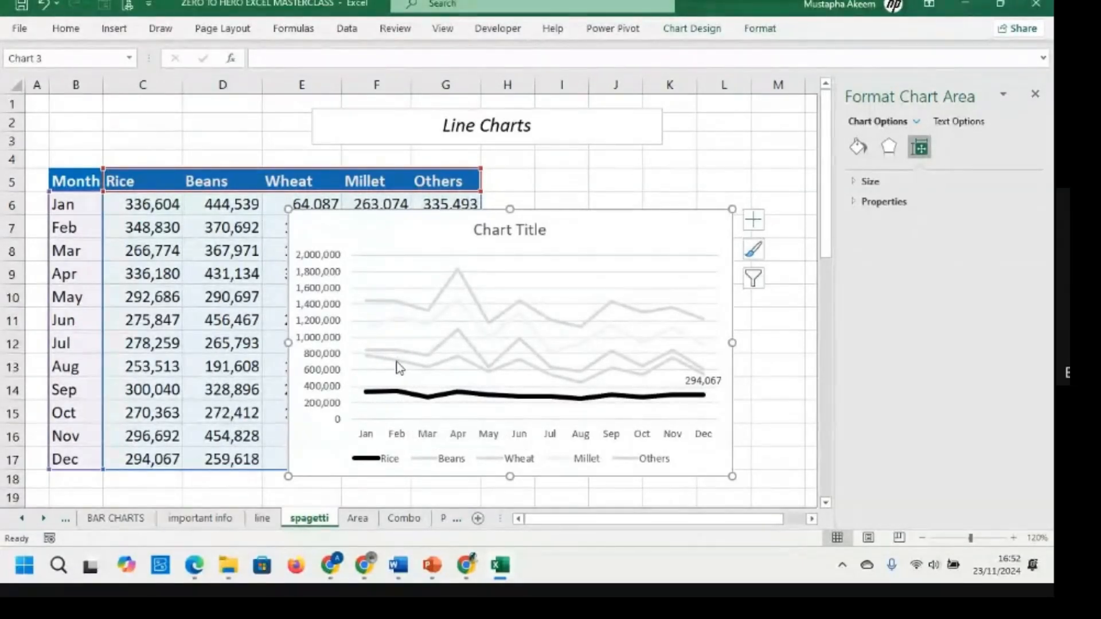
{"action": "mouse_move", "coordinate": [399, 367]}
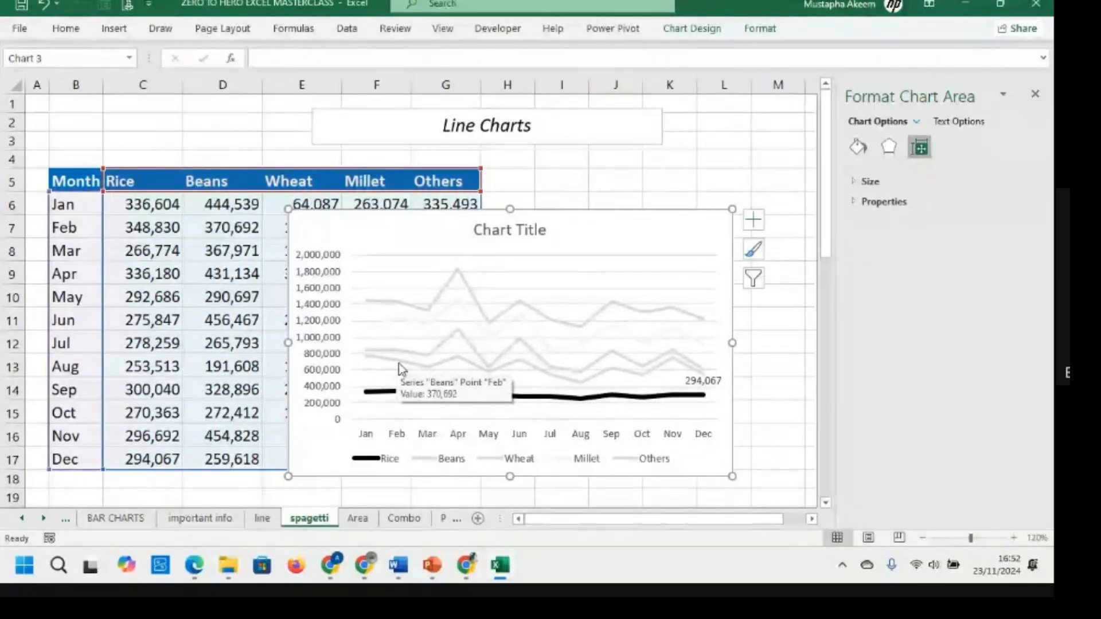
{"action": "left_click_drag", "start_coordinate": [568, 219], "coordinate": [590, 187]}
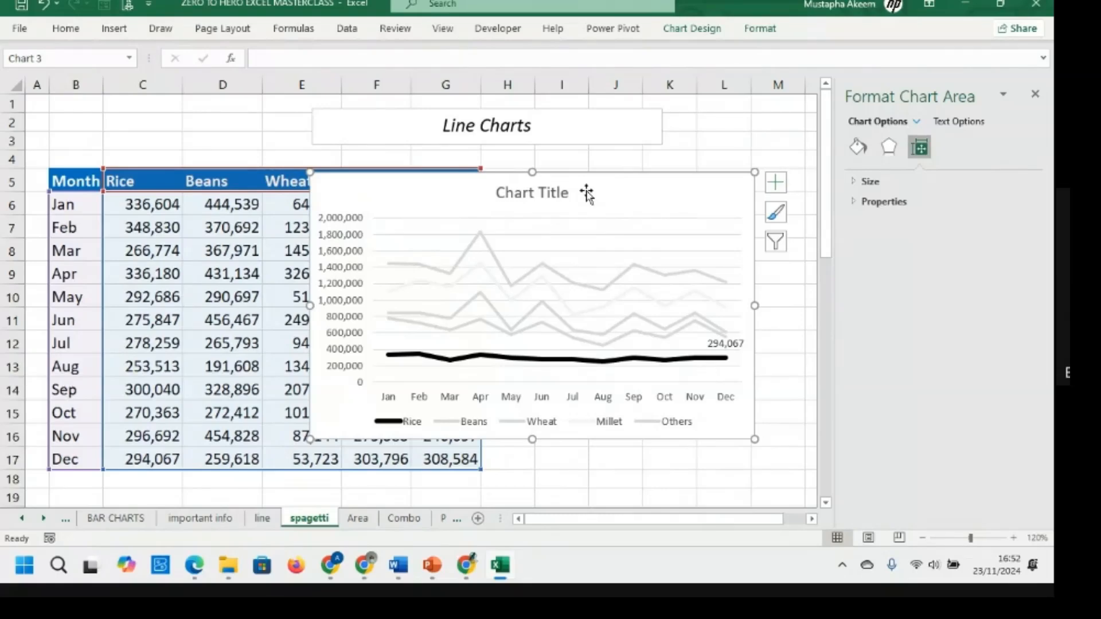
Close the chart area formatting pane and move the chart to start over the Beans column at about row 5
{"action": "left_click", "coordinate": [688, 32]}
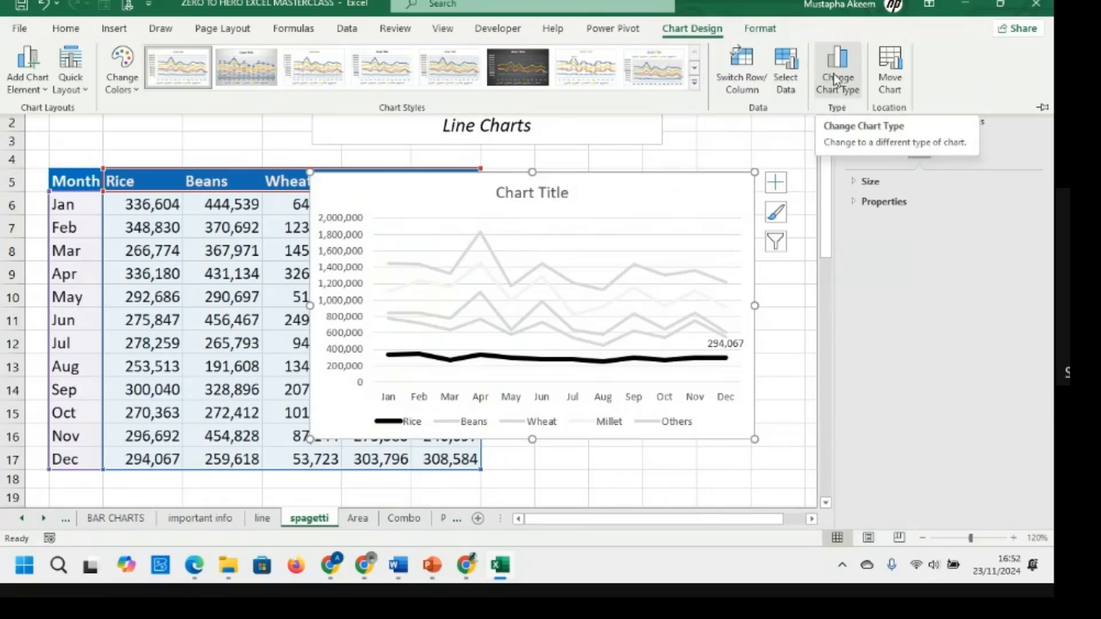
{"action": "left_click", "coordinate": [691, 183]}
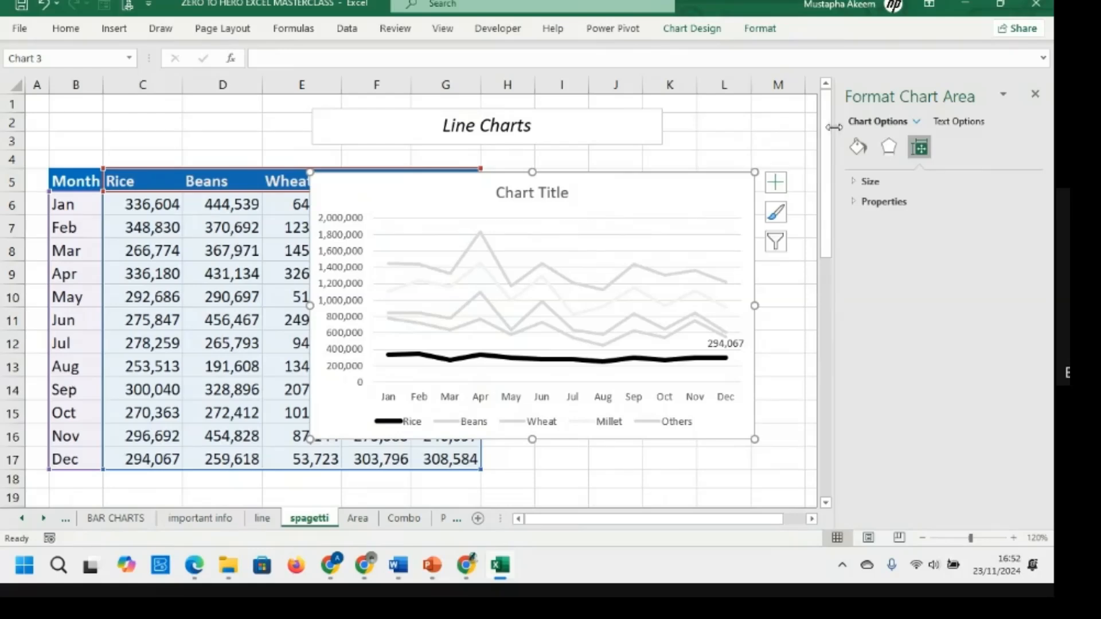
{"action": "left_click", "coordinate": [1037, 95]}
{"action": "left_click_drag", "start_coordinate": [655, 199], "coordinate": [565, 197]}
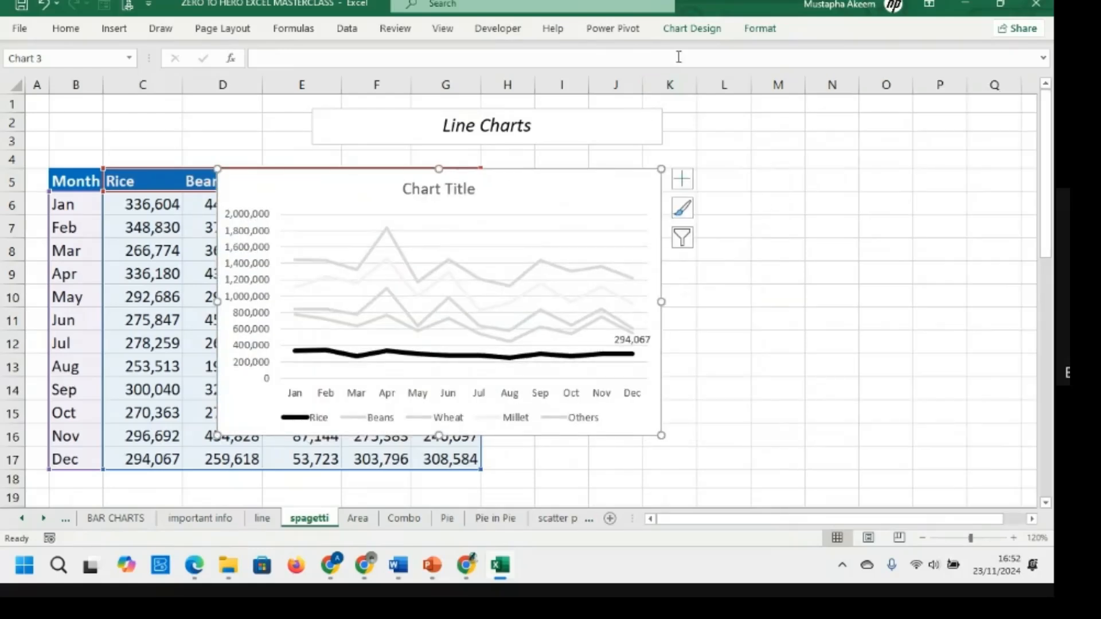
Change the crop chart's type to the plain Line subtype, keeping the months along the horizontal axis
{"action": "left_click", "coordinate": [692, 29]}
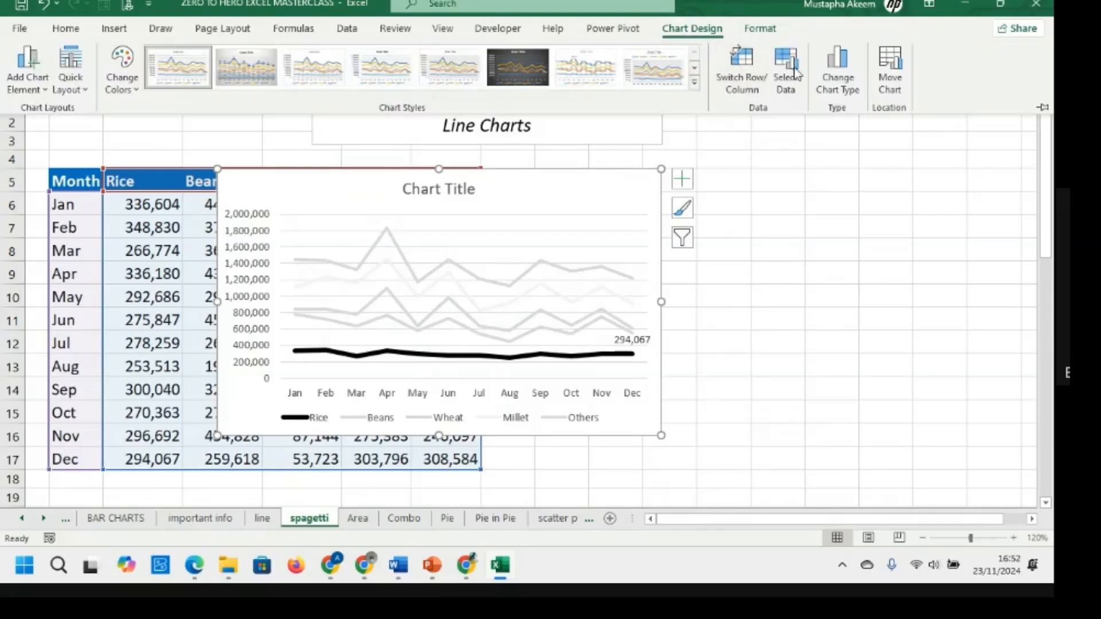
{"action": "left_click", "coordinate": [837, 68]}
{"action": "left_click", "coordinate": [431, 109]}
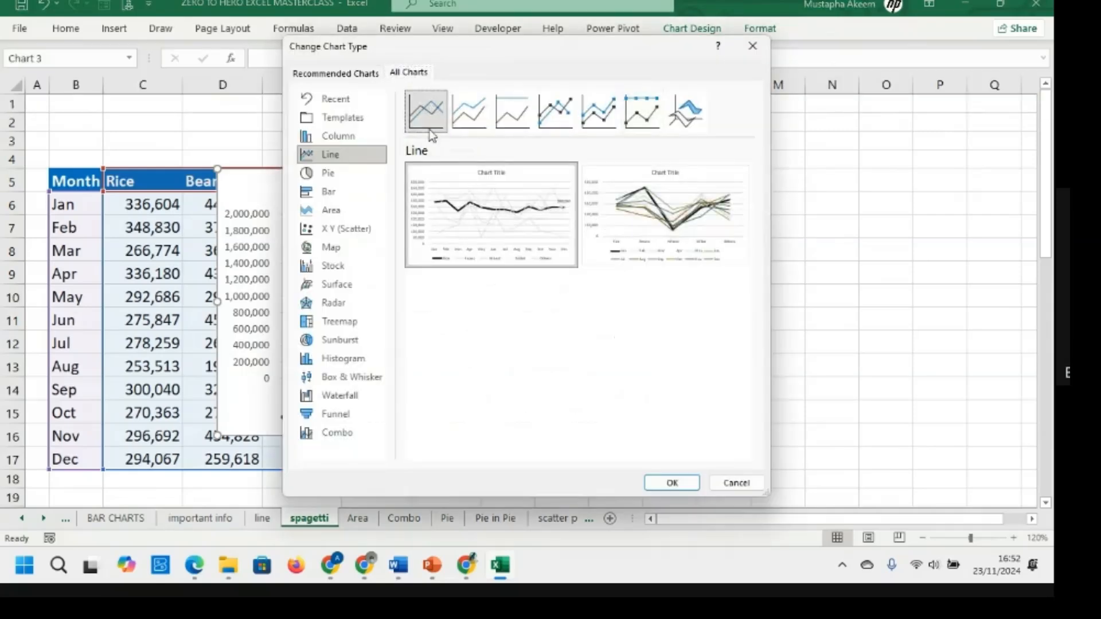
{"action": "left_click", "coordinate": [675, 490]}
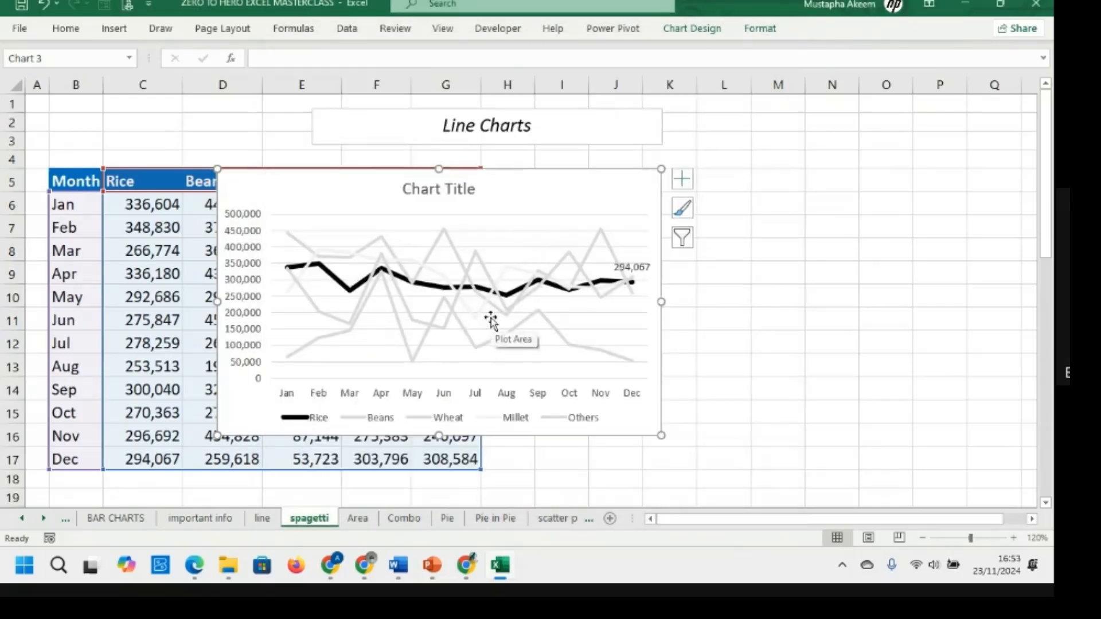
Change the crop chart's type from plain Line back to Stacked Line, with the months along the horizontal axis
{"action": "left_click", "coordinate": [694, 28]}
{"action": "left_click", "coordinate": [836, 74]}
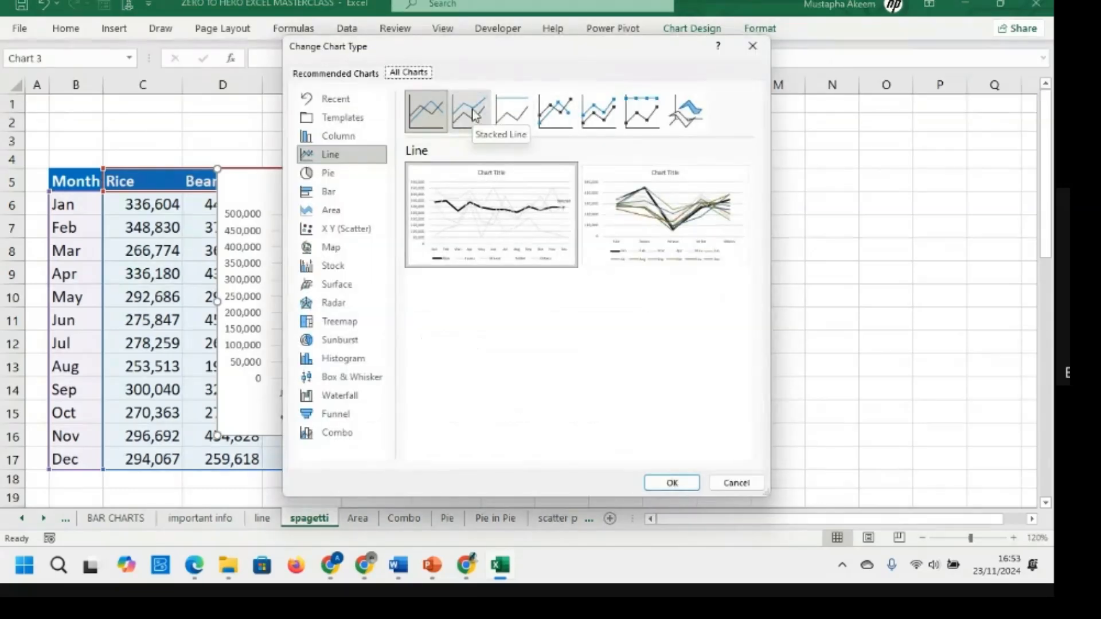
{"action": "left_click", "coordinate": [469, 111]}
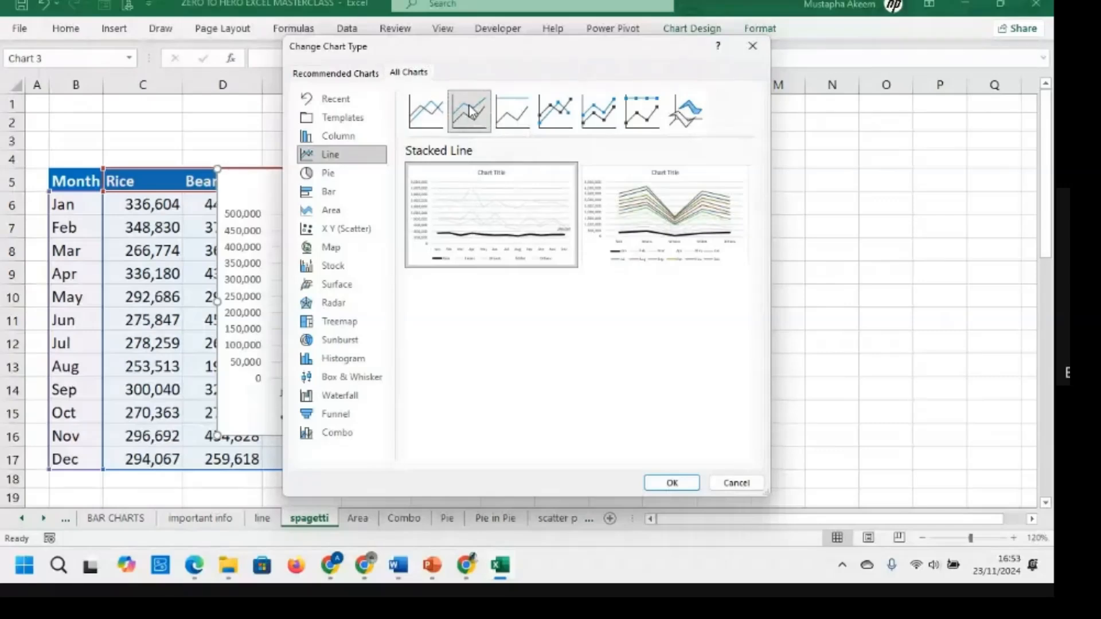
{"action": "mouse_move", "coordinate": [547, 225]}
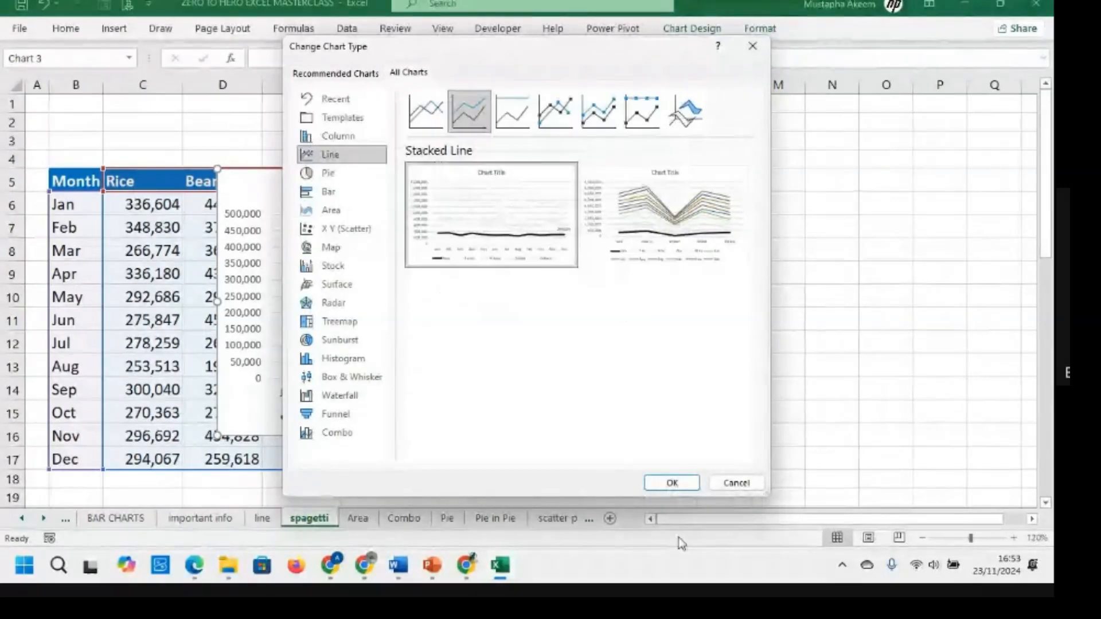
{"action": "left_click", "coordinate": [665, 483]}
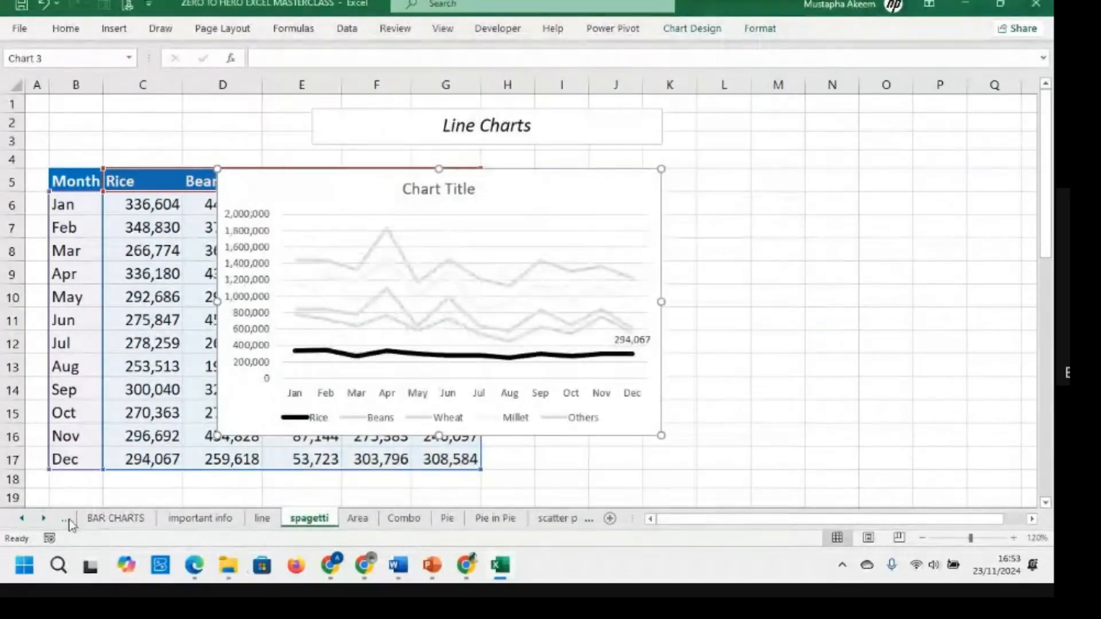
Look through the COLUMN CHART, BAR CHARTS, line and Area sheets, and return to the spagetti sheet
{"action": "left_click", "coordinate": [65, 518]}
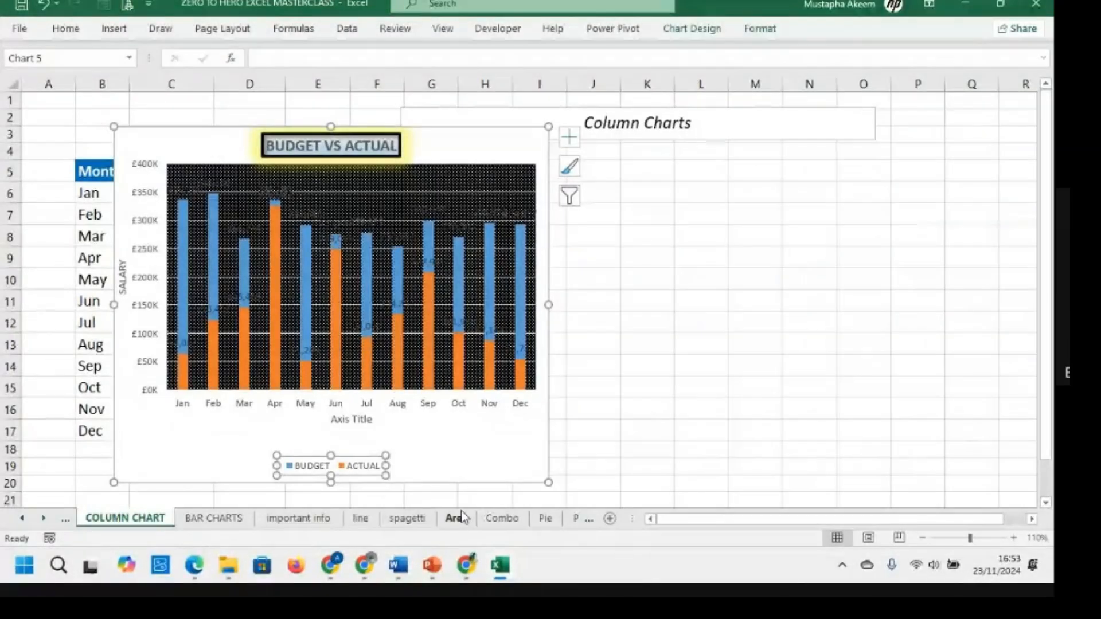
{"action": "left_click", "coordinate": [221, 519]}
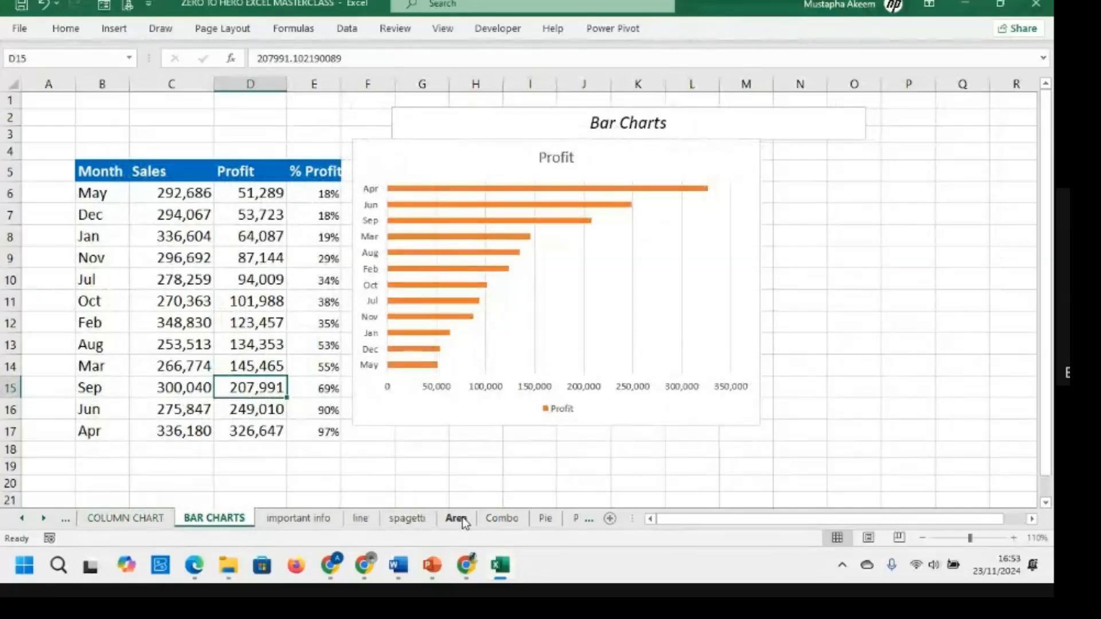
{"action": "left_click", "coordinate": [361, 518]}
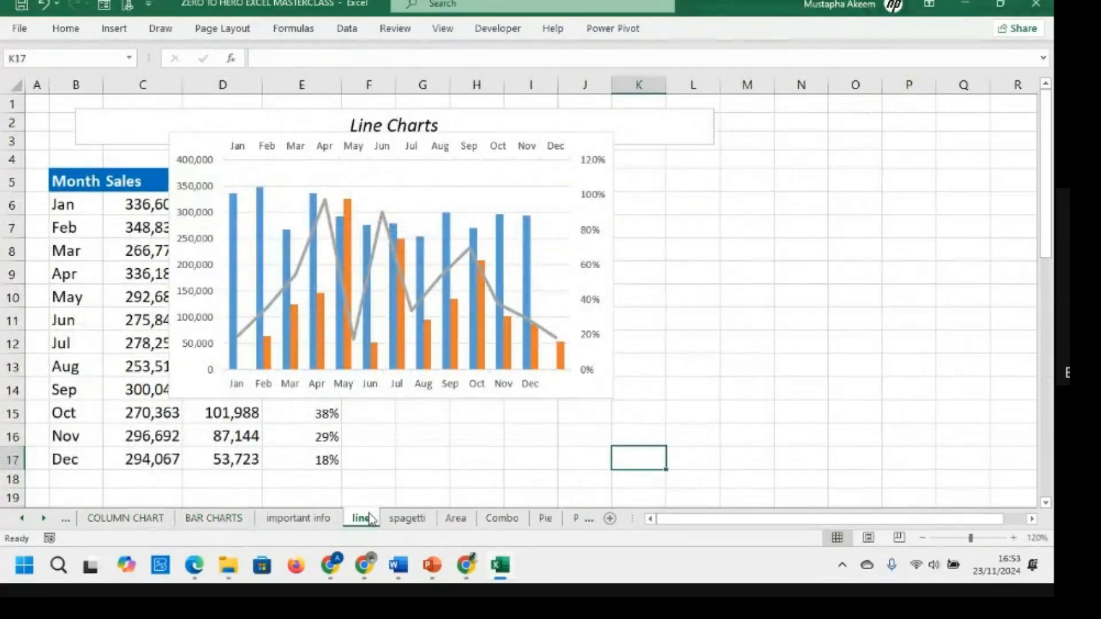
{"action": "left_click", "coordinate": [457, 519]}
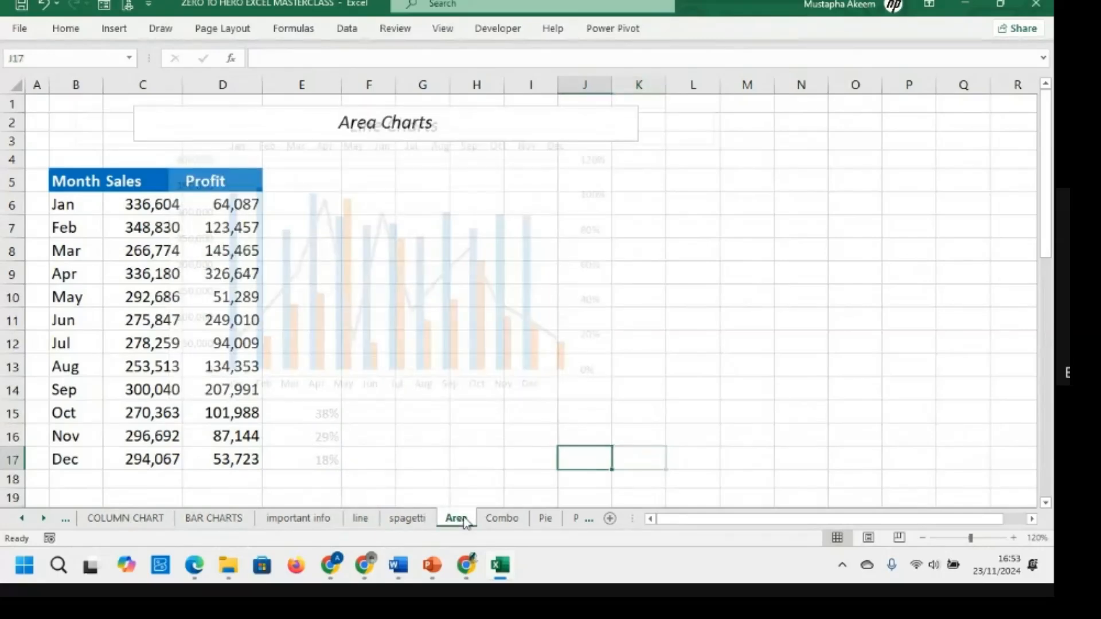
{"action": "left_click", "coordinate": [424, 521]}
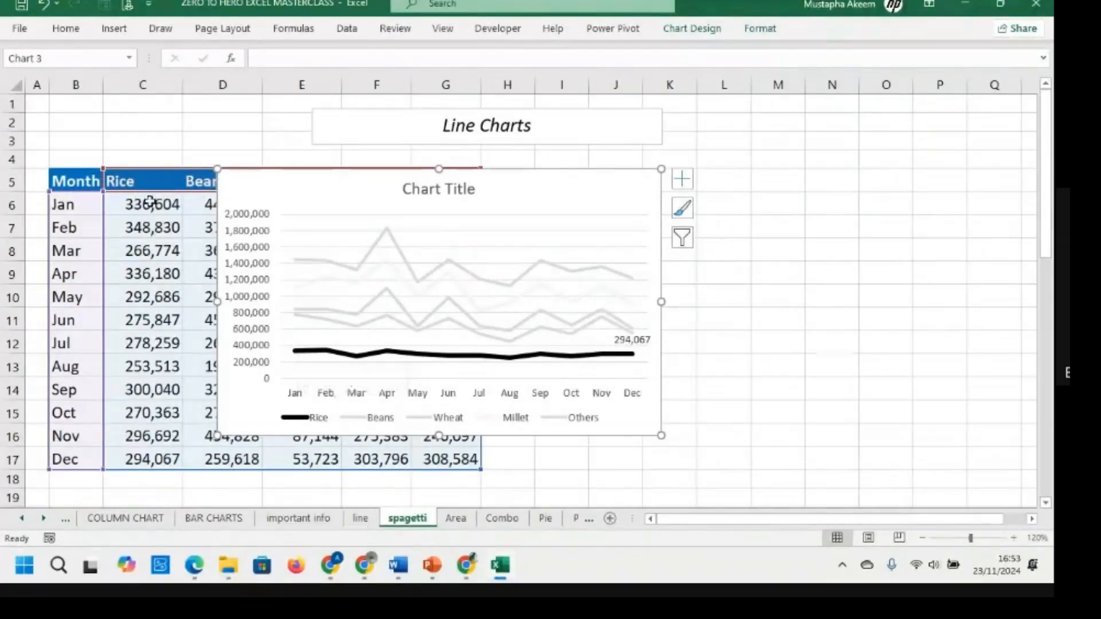
Check the January point of the Rice line and move the chart to start over the Millet column, uncovering Rice, Beans and Wheat
{"action": "left_click", "coordinate": [296, 353]}
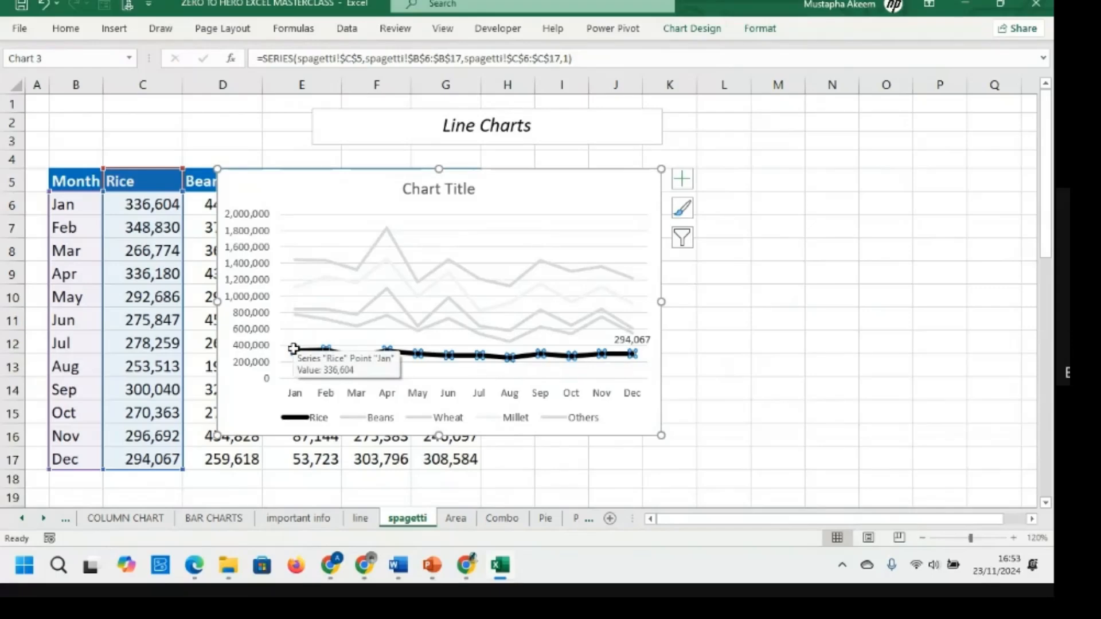
{"action": "mouse_move", "coordinate": [297, 356]}
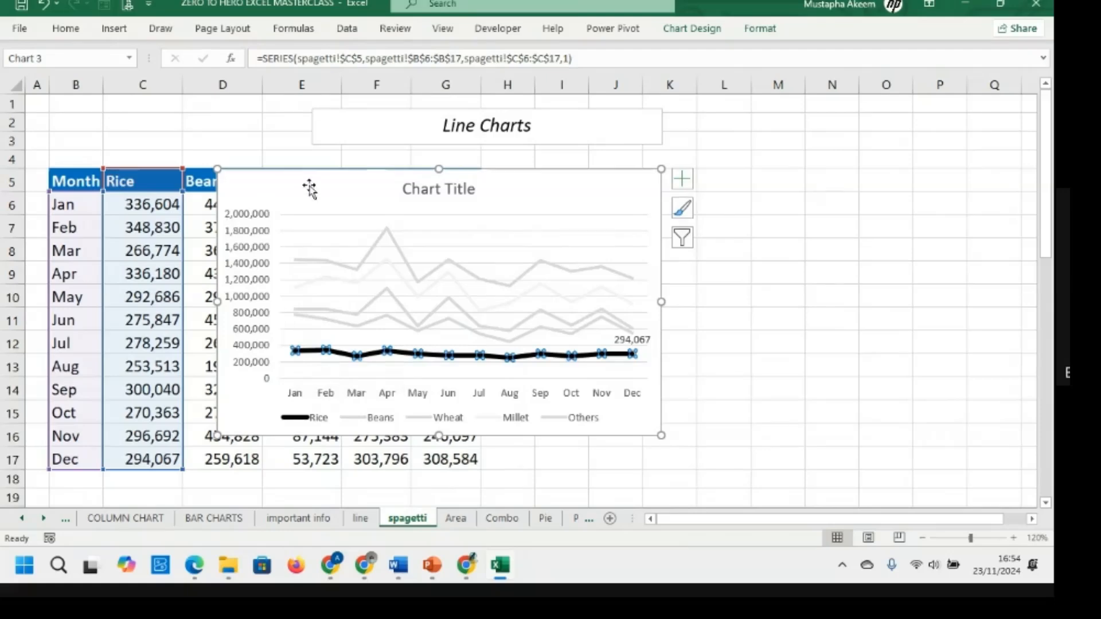
{"action": "left_click_drag", "start_coordinate": [307, 184], "coordinate": [446, 179]}
Examine the stacked Beans, Wheat, Millet and Others lines one by one at January against their columns in the table
{"action": "left_click", "coordinate": [436, 313]}
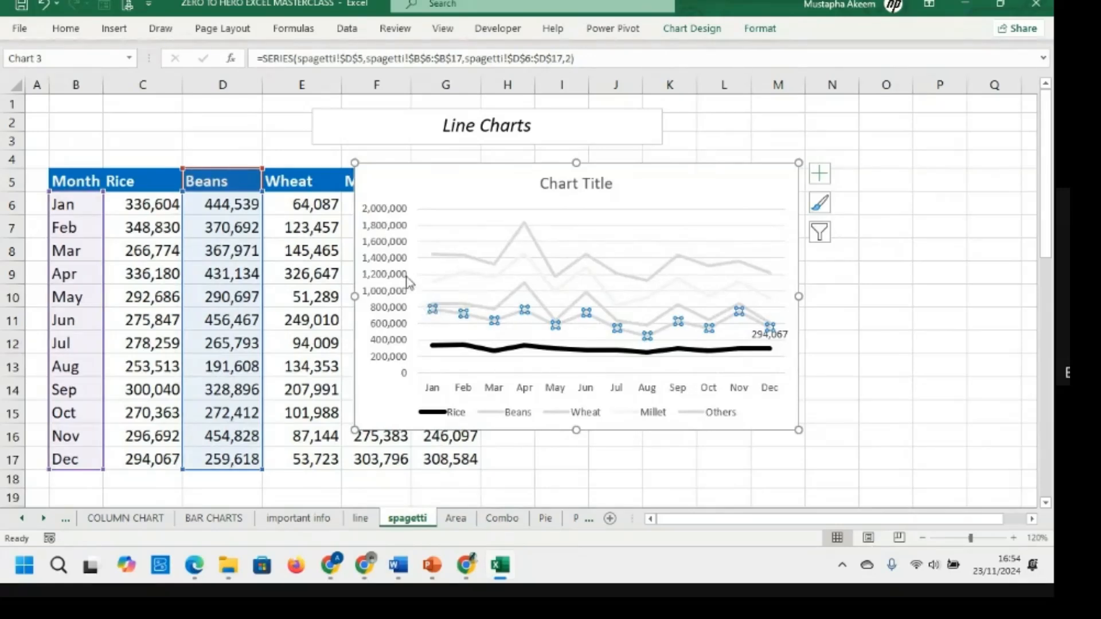
{"action": "left_click", "coordinate": [428, 303]}
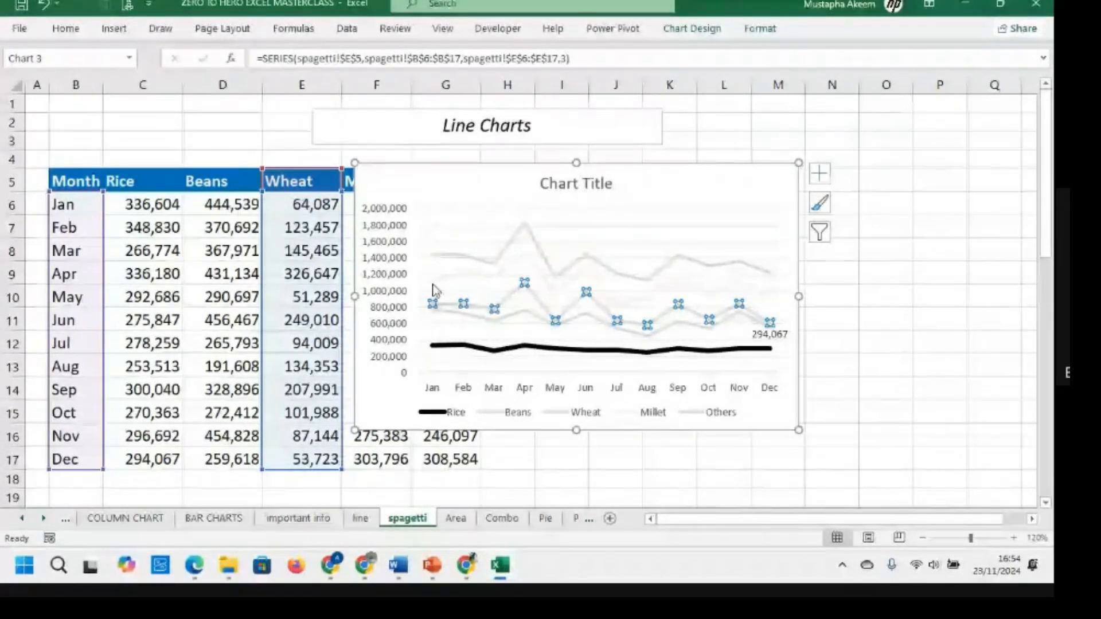
{"action": "left_click", "coordinate": [433, 279]}
{"action": "left_click", "coordinate": [435, 256]}
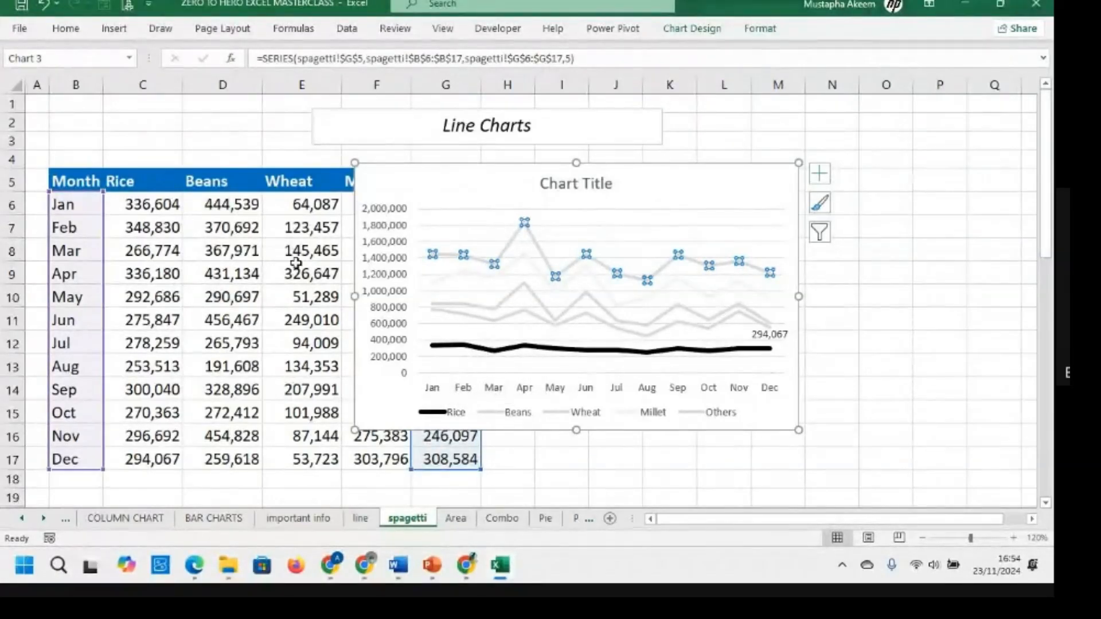
{"action": "left_click", "coordinate": [435, 312]}
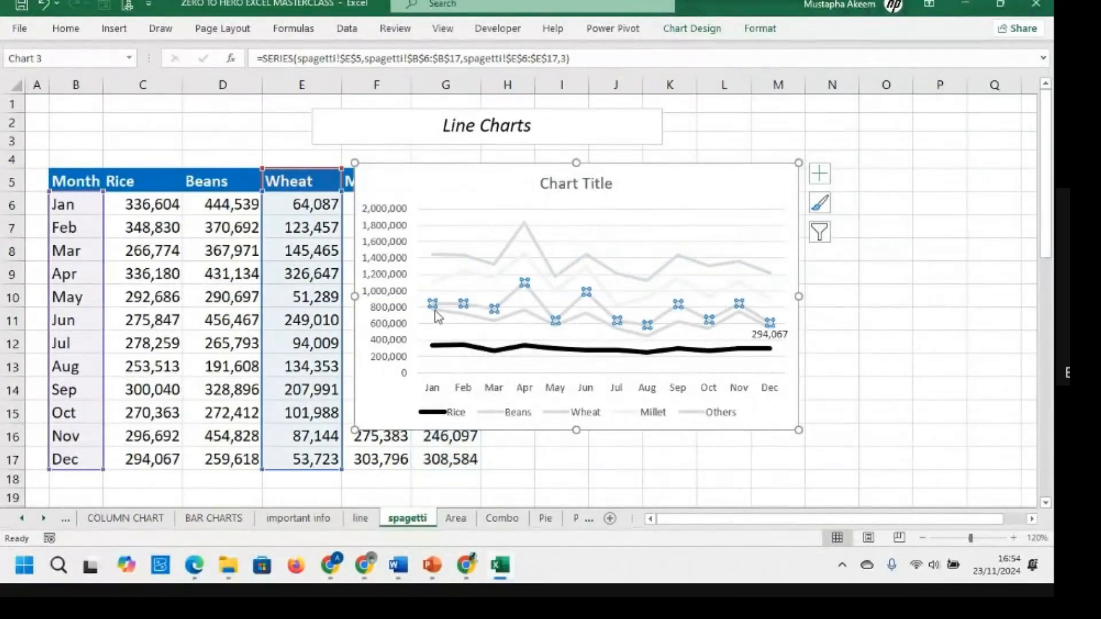
{"action": "left_click", "coordinate": [434, 311]}
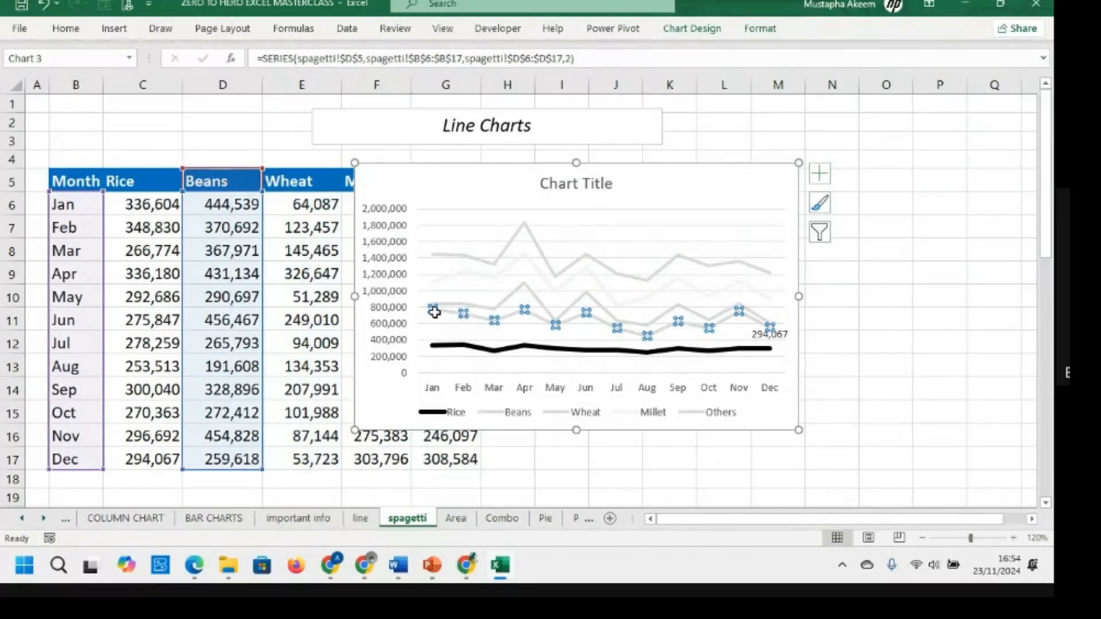
{"action": "left_click", "coordinate": [441, 306]}
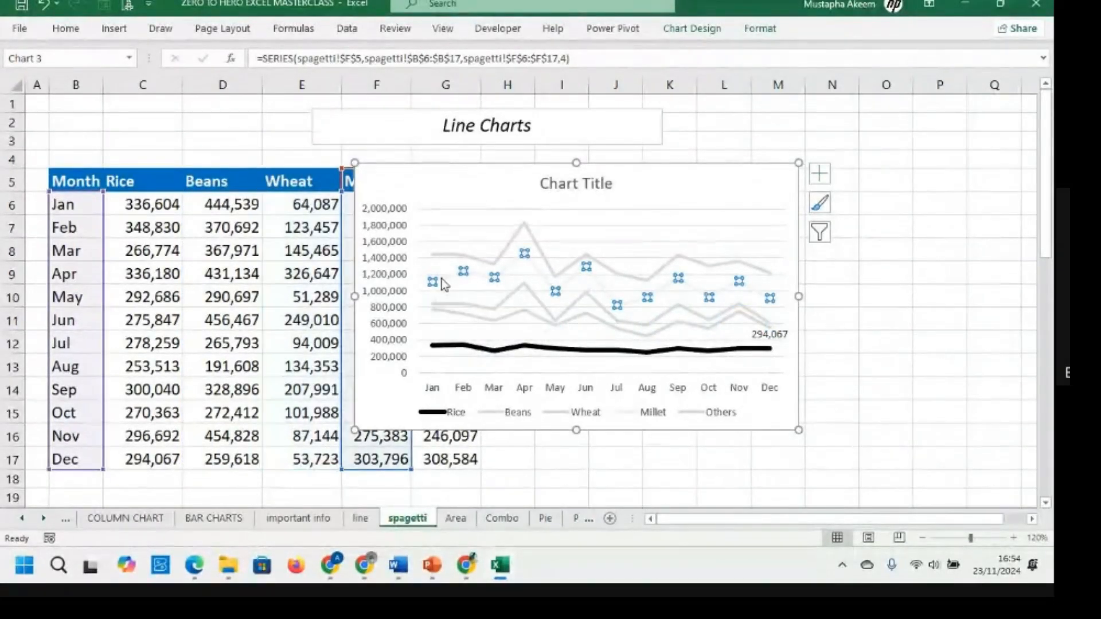
{"action": "left_click", "coordinate": [441, 278]}
{"action": "left_click", "coordinate": [437, 255]}
{"action": "left_click", "coordinate": [437, 255]}
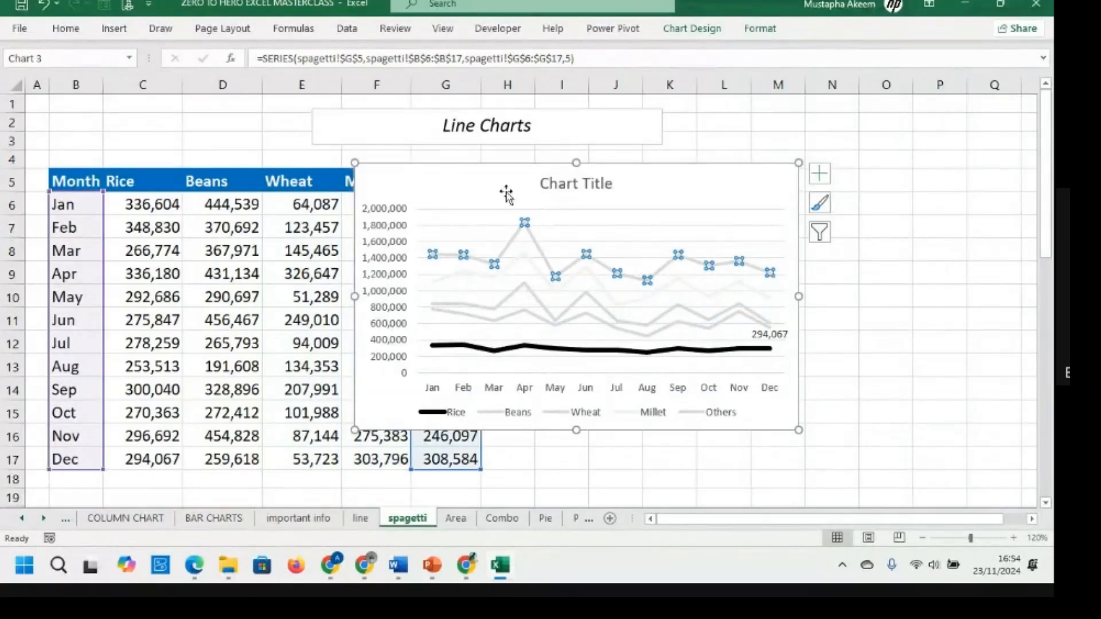
Change the crop chart's type to 100% Stacked Line, with the months along the horizontal axis
{"action": "left_click", "coordinate": [680, 184]}
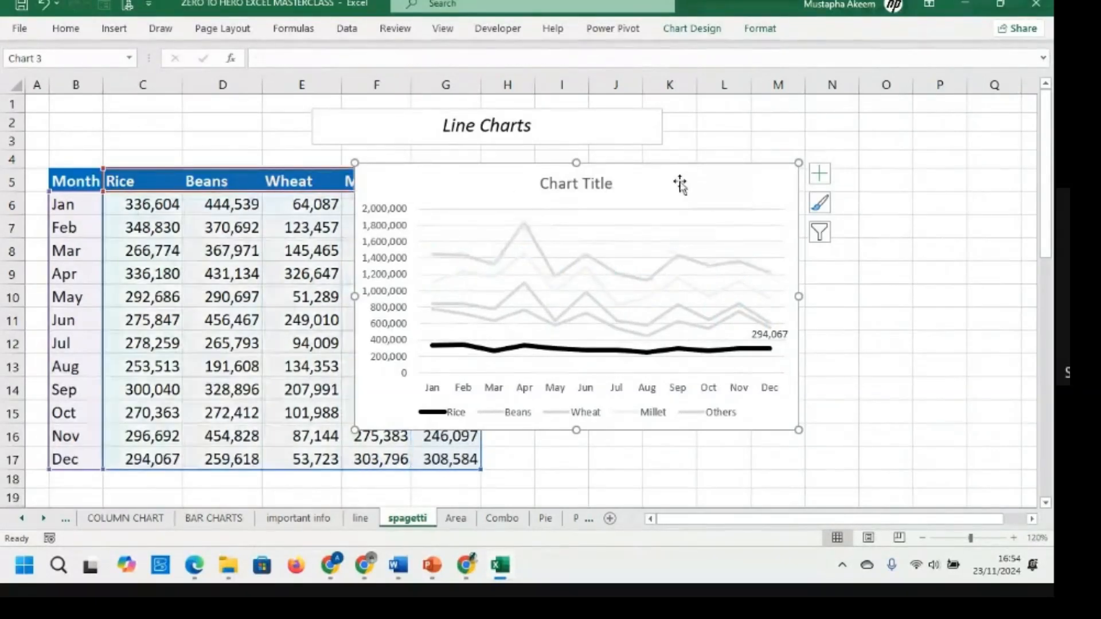
{"action": "left_click", "coordinate": [692, 29]}
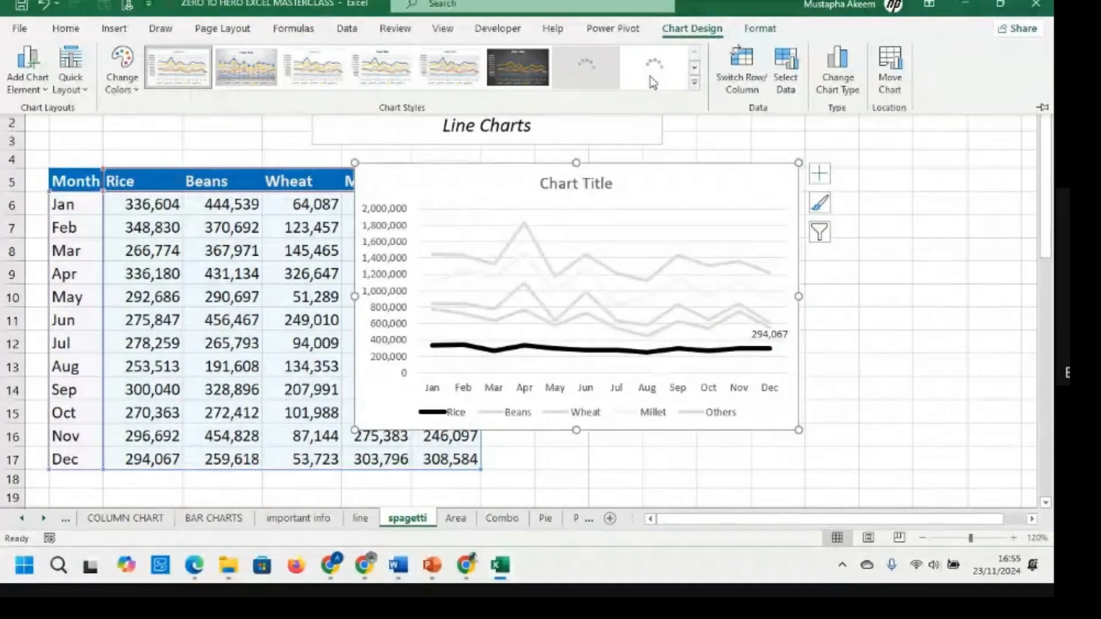
{"action": "left_click", "coordinate": [835, 79]}
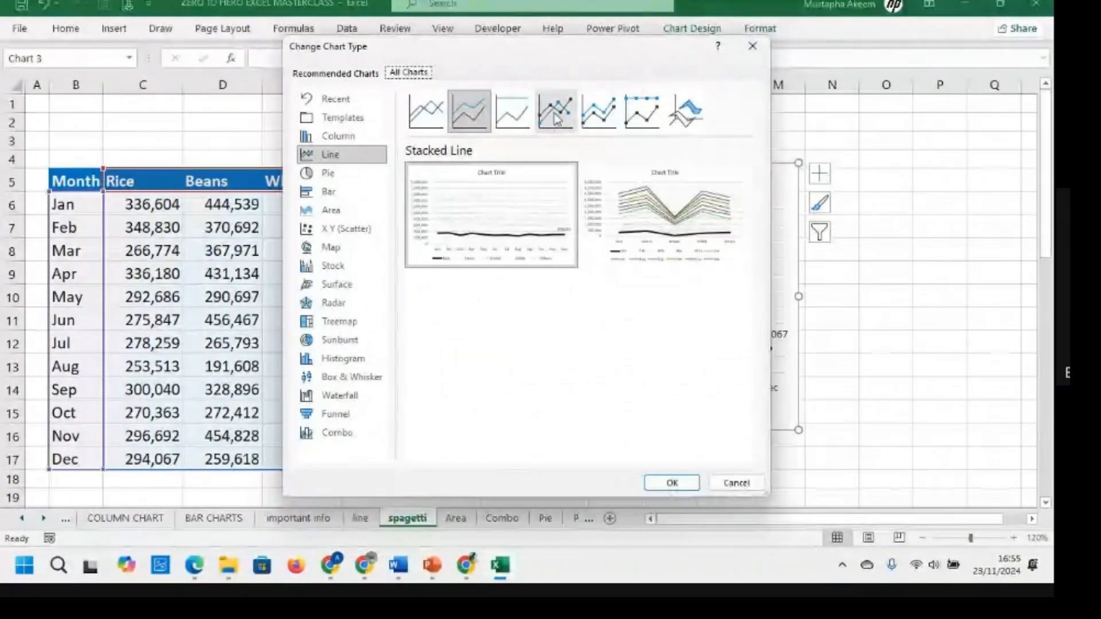
{"action": "left_click", "coordinate": [506, 114]}
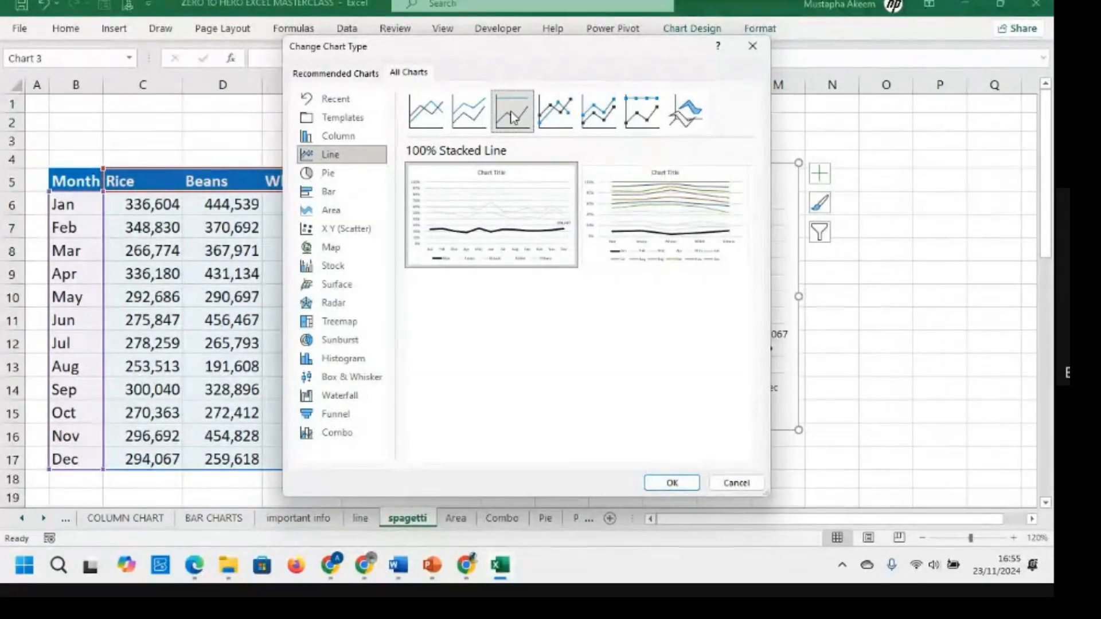
{"action": "mouse_move", "coordinate": [507, 243]}
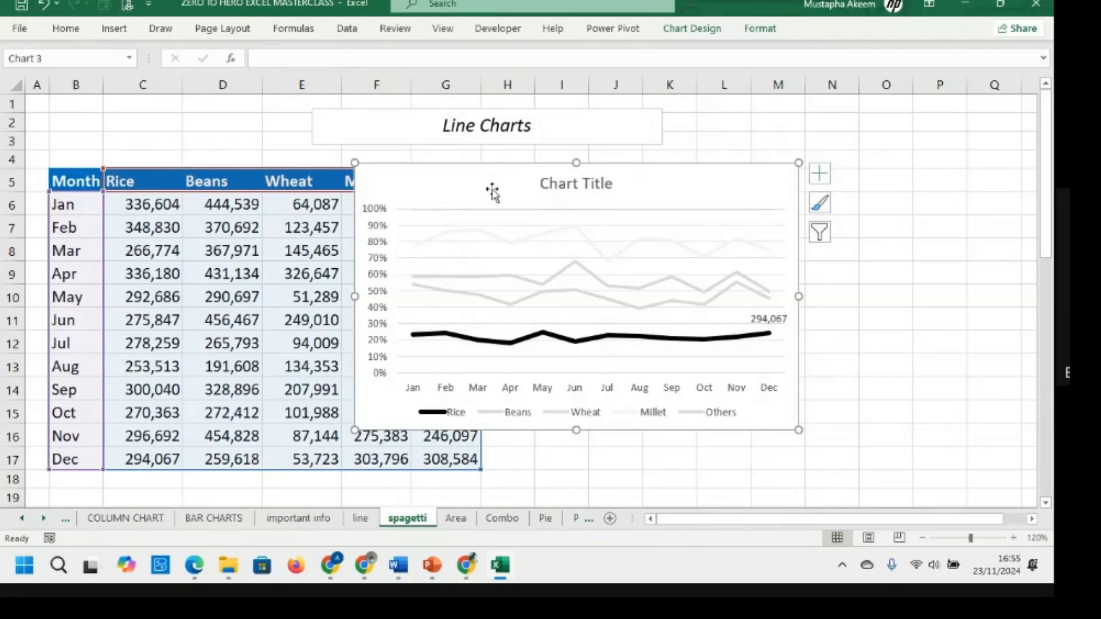
Exclude the Wheat, Millet and Others series from the chart's data source, keeping Rice and Beans, and inspect the Rice line
{"action": "right_click", "coordinate": [492, 188]}
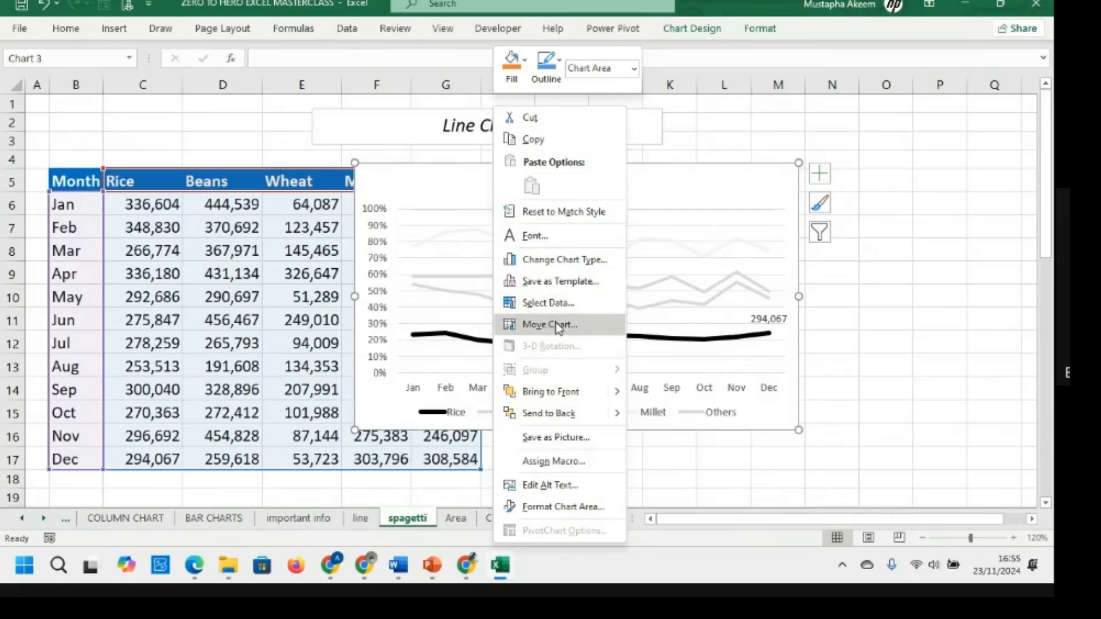
{"action": "left_click", "coordinate": [553, 302]}
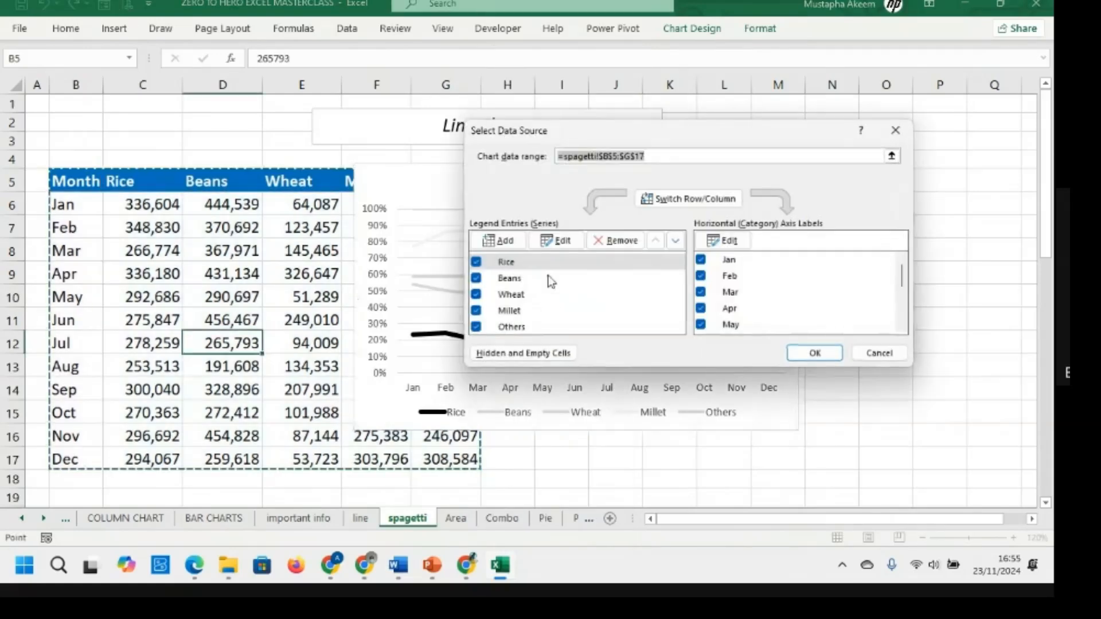
{"action": "left_click", "coordinate": [475, 313]}
{"action": "left_click", "coordinate": [476, 326]}
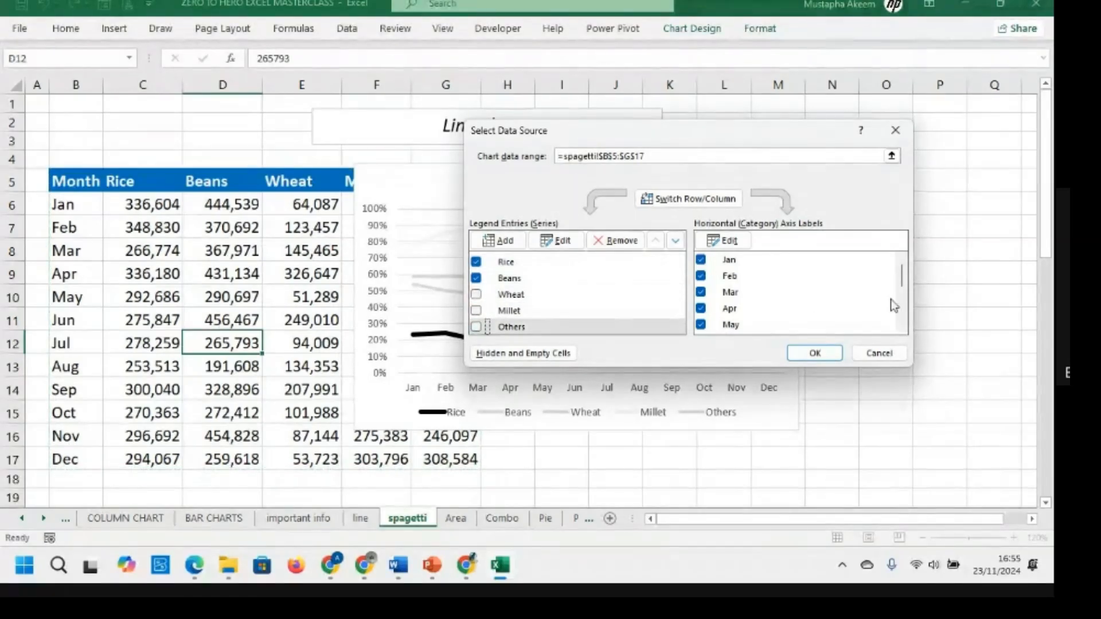
{"action": "left_click", "coordinate": [826, 352]}
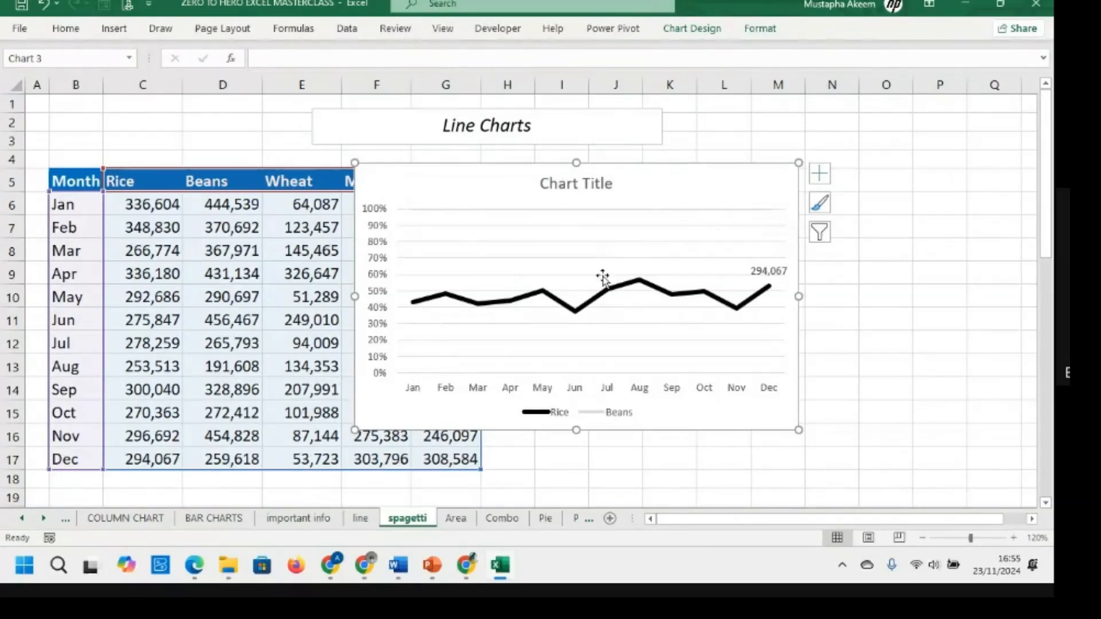
{"action": "left_click", "coordinate": [594, 303]}
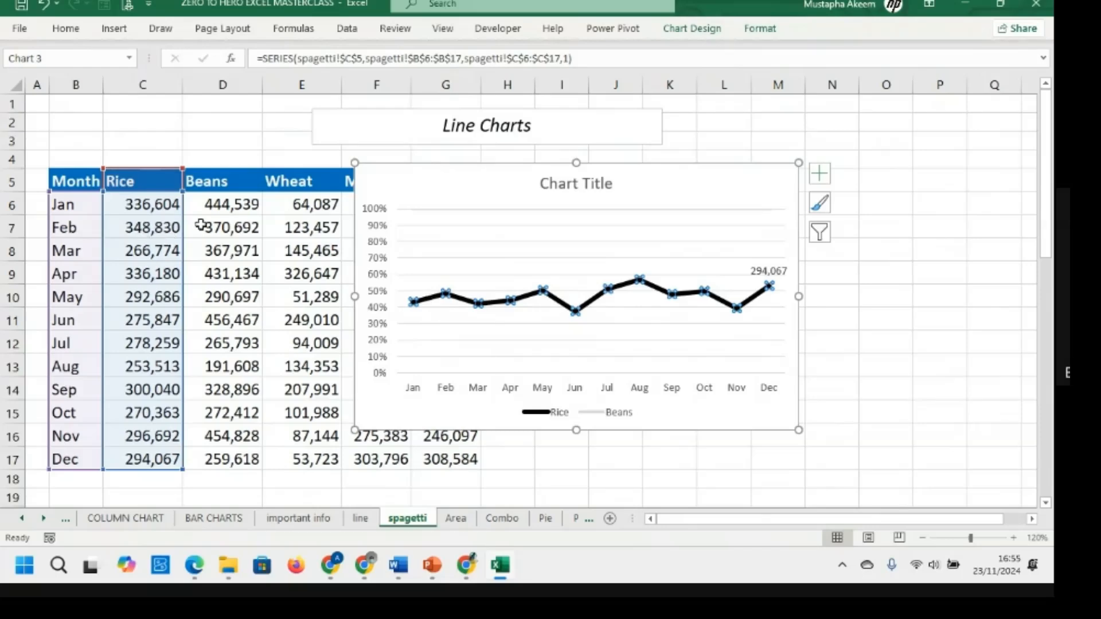
{"action": "left_click", "coordinate": [415, 215]}
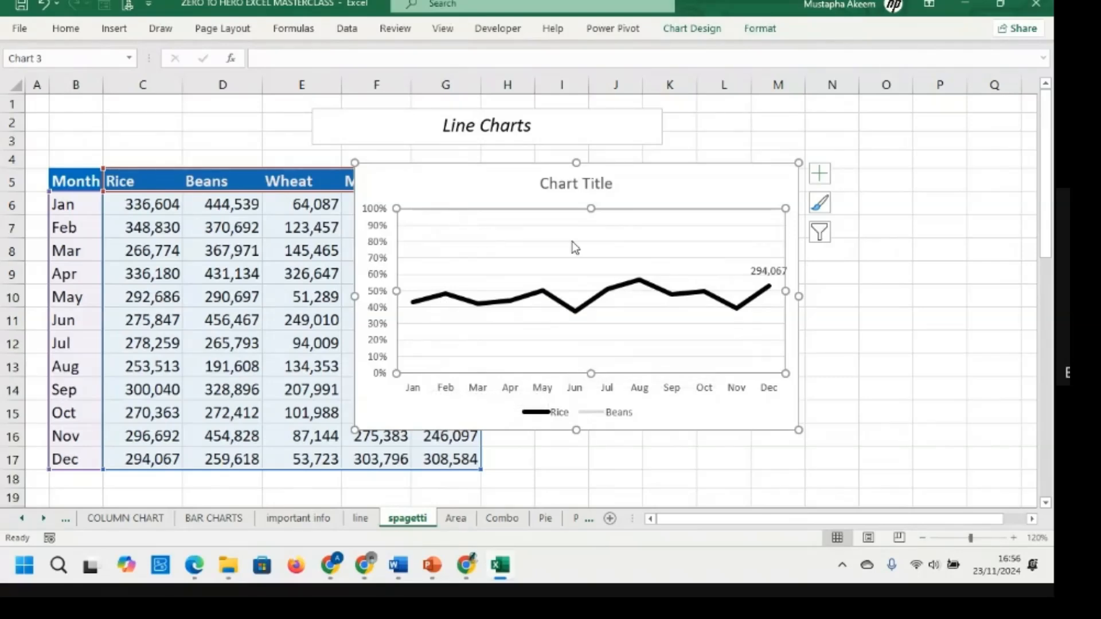
Change the Rice and Beans chart's type to Line with Markers, with the months along the horizontal axis
{"action": "left_click", "coordinate": [692, 29]}
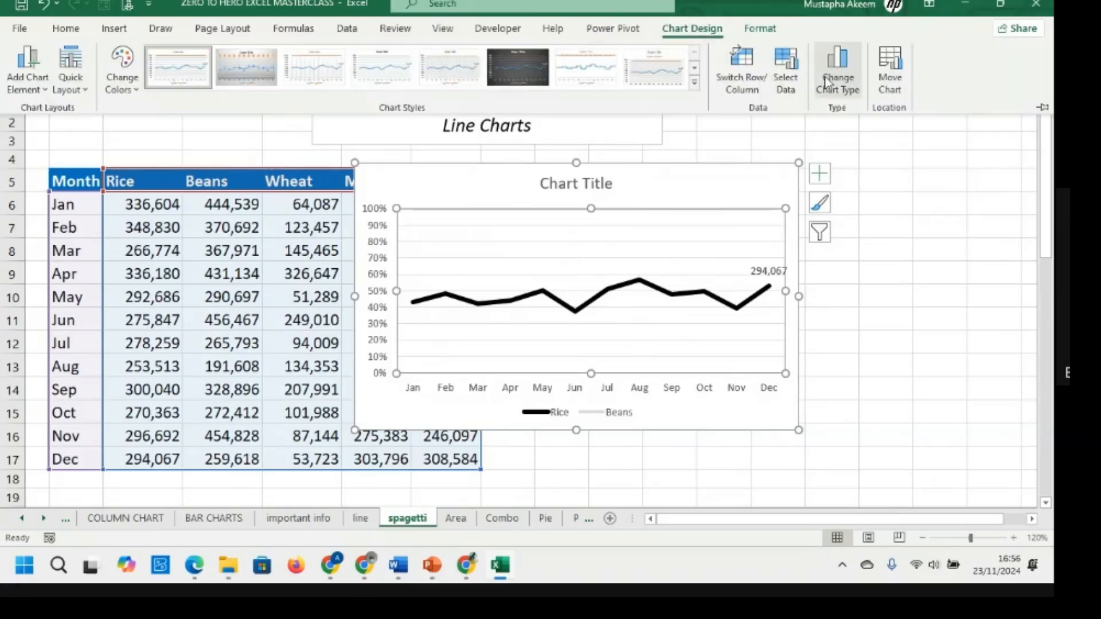
{"action": "left_click", "coordinate": [836, 86]}
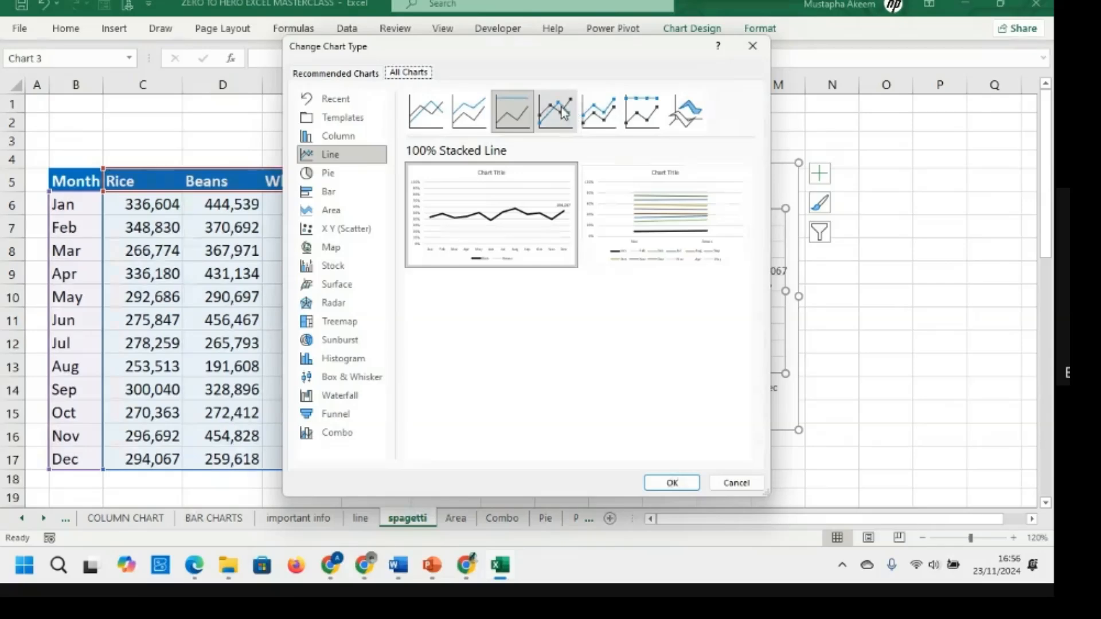
{"action": "left_click", "coordinate": [562, 108]}
{"action": "mouse_move", "coordinate": [504, 175]}
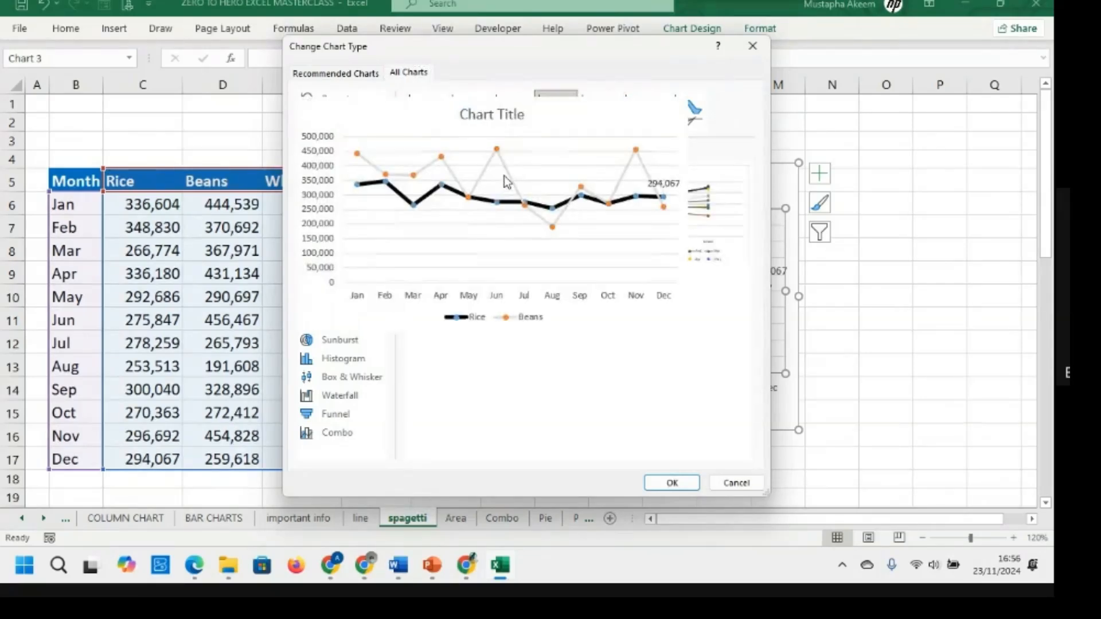
{"action": "key", "text": "Return"}
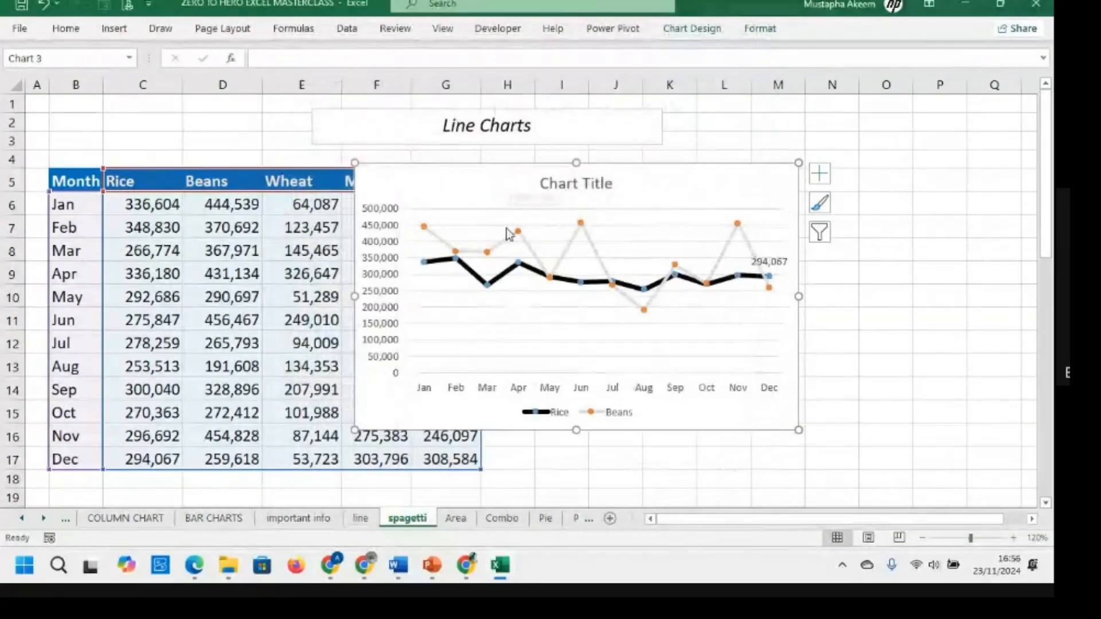
{"action": "mouse_move", "coordinate": [518, 235]}
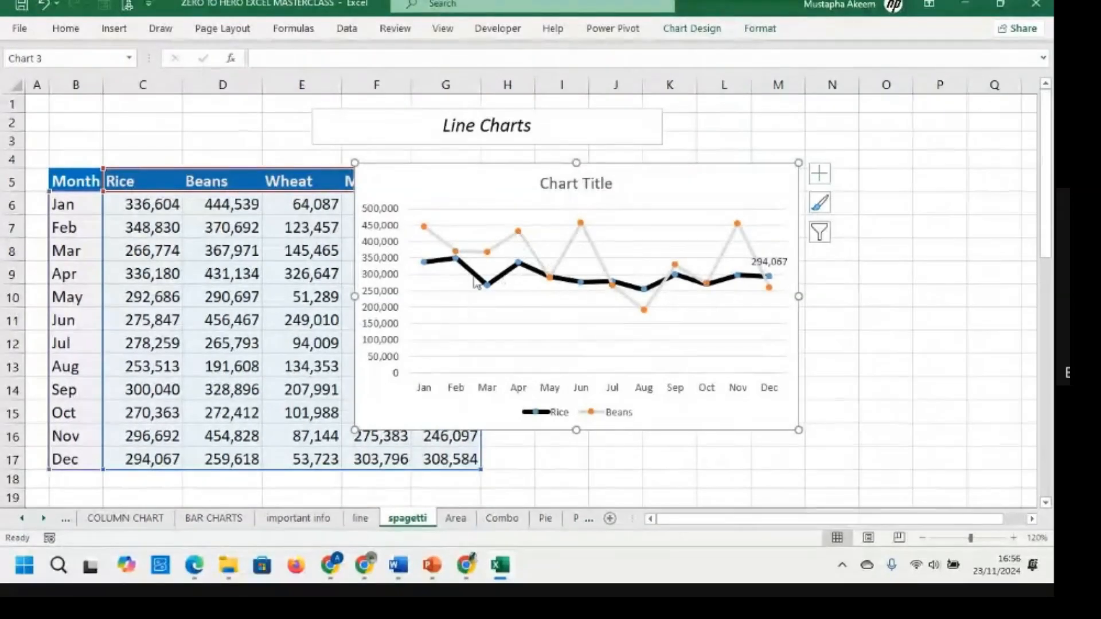
Select only the June data point of the Beans line and set its line width to 4.5 pt
{"action": "left_click", "coordinate": [582, 222]}
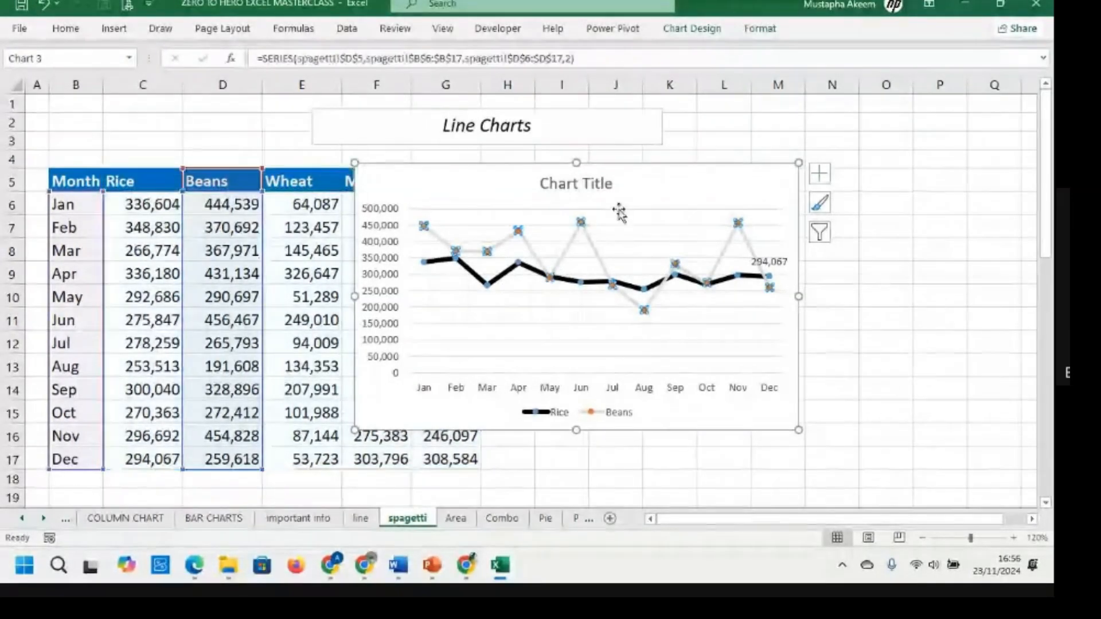
{"action": "double_click", "coordinate": [580, 222]}
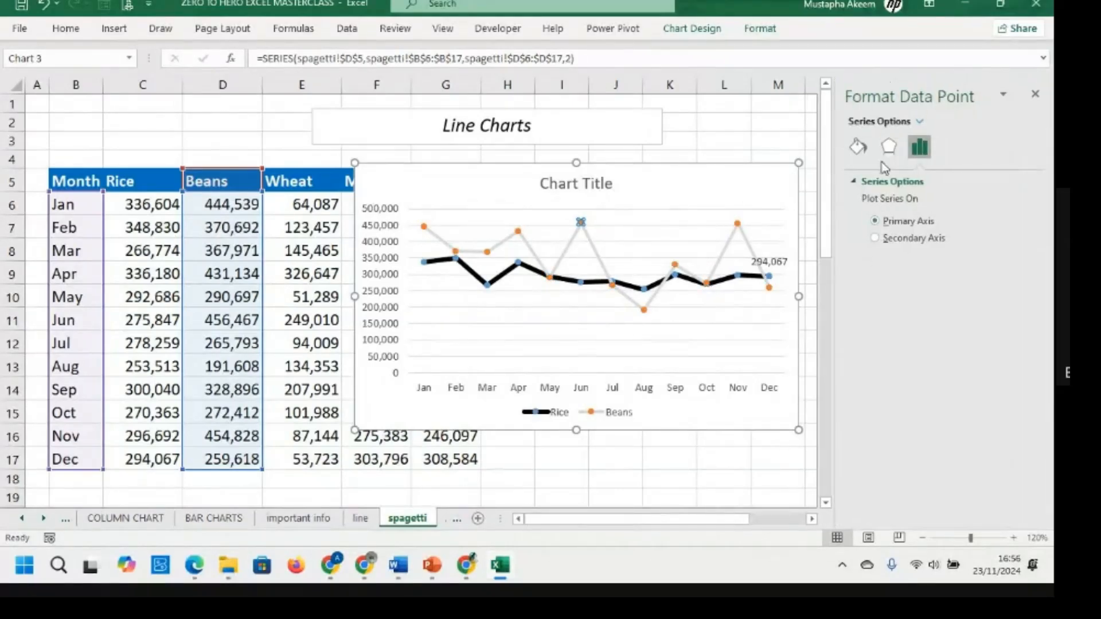
{"action": "left_click", "coordinate": [860, 150]}
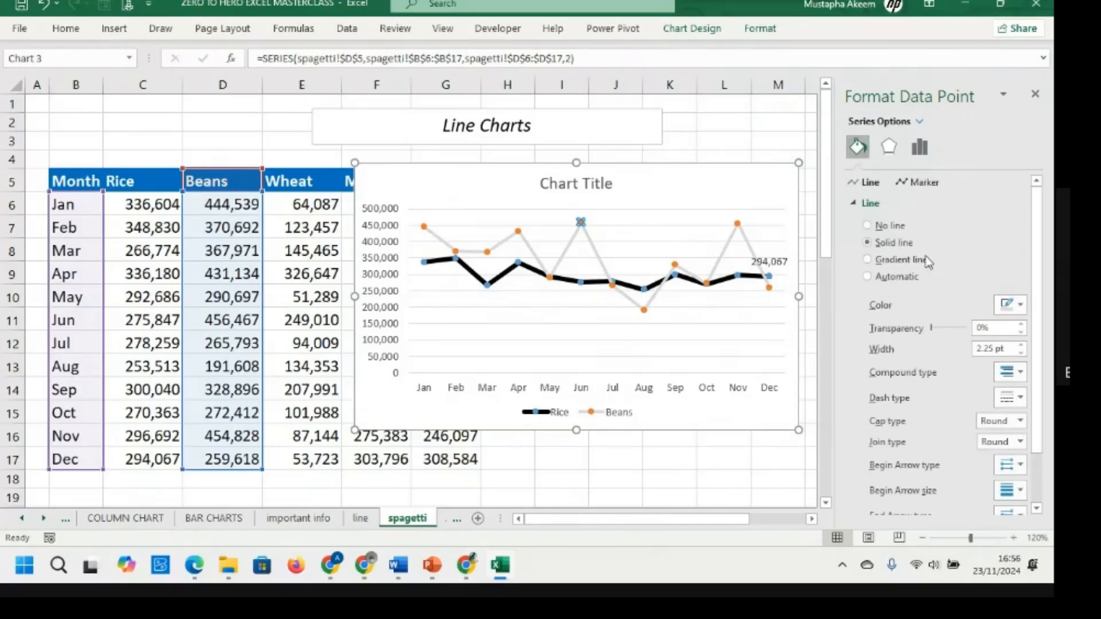
{"action": "left_click", "coordinate": [1020, 346]}
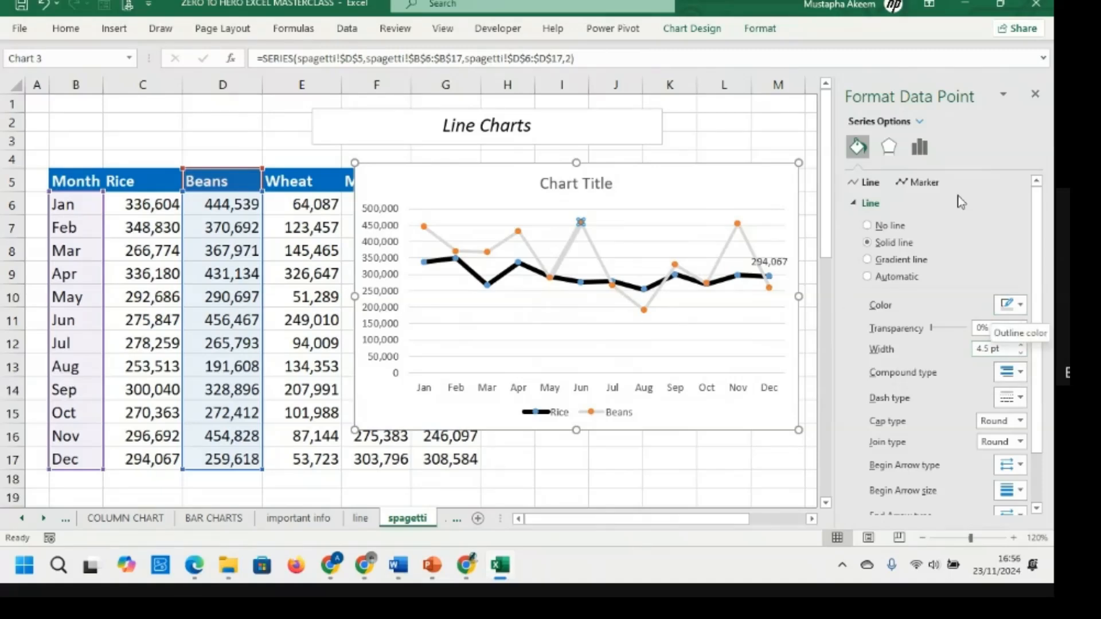
Give the June Beans point a built-in square marker of size 21
{"action": "left_click", "coordinate": [911, 183]}
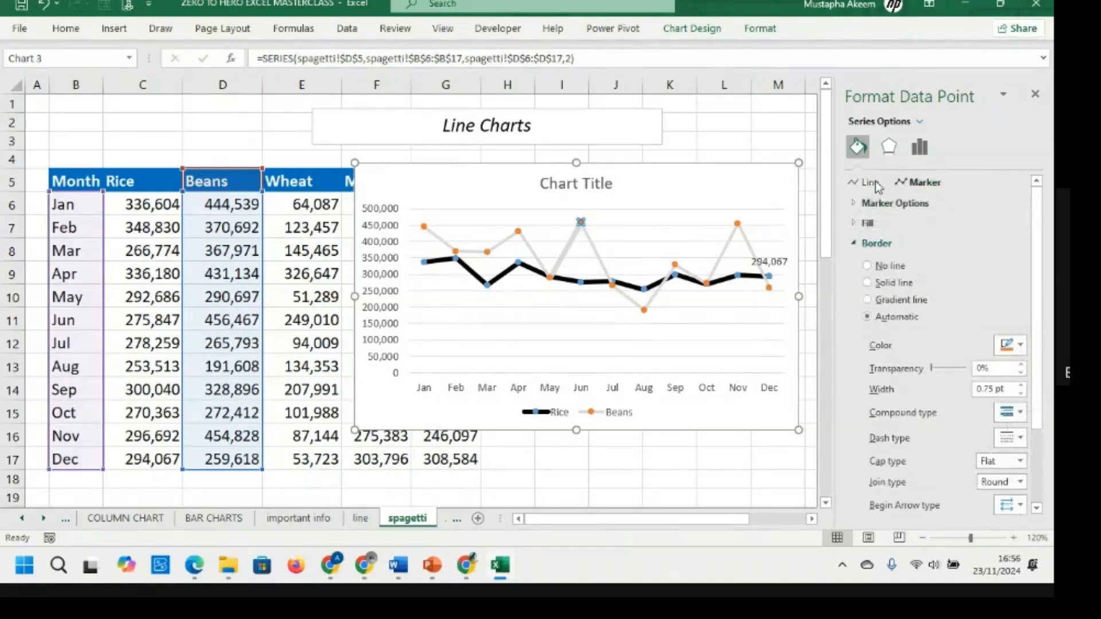
{"action": "left_click", "coordinate": [851, 203]}
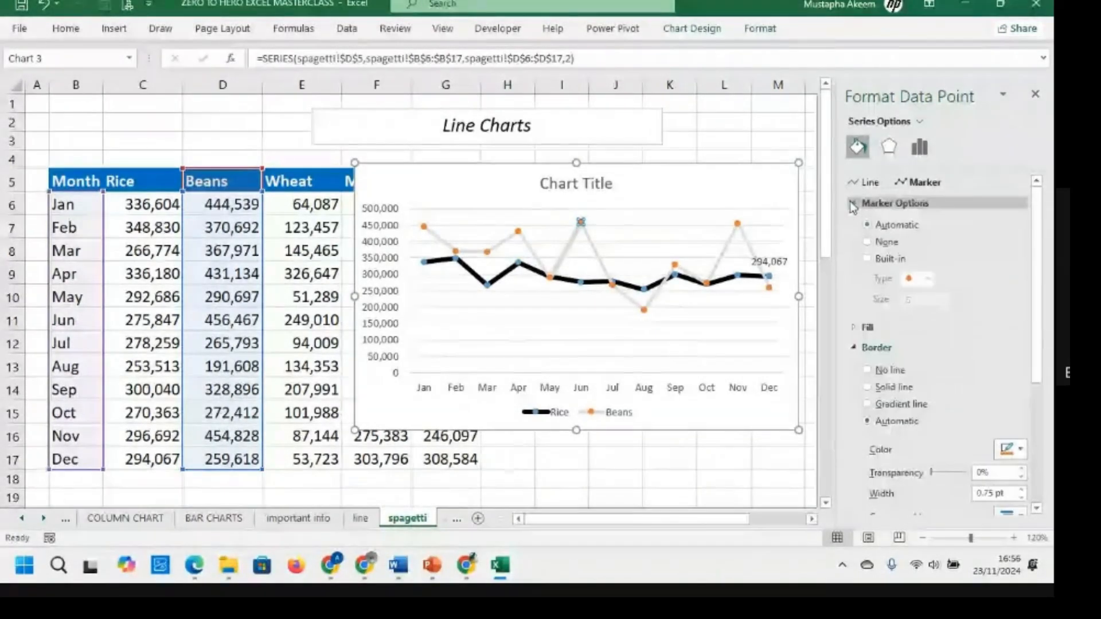
{"action": "left_click", "coordinate": [881, 260]}
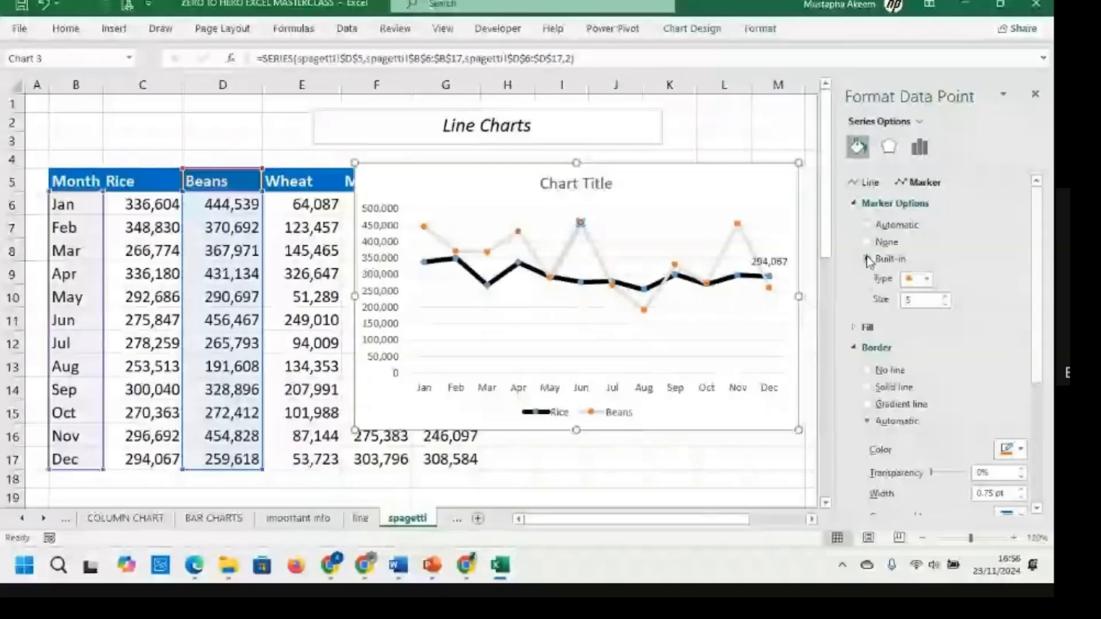
{"action": "left_click", "coordinate": [927, 279]}
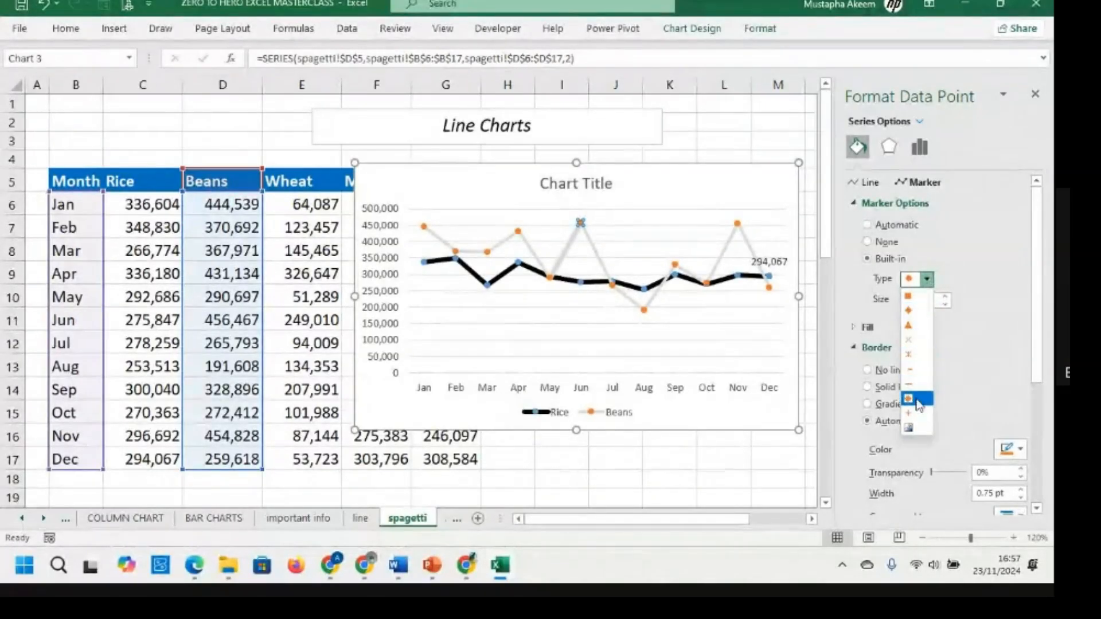
{"action": "left_click", "coordinate": [907, 297]}
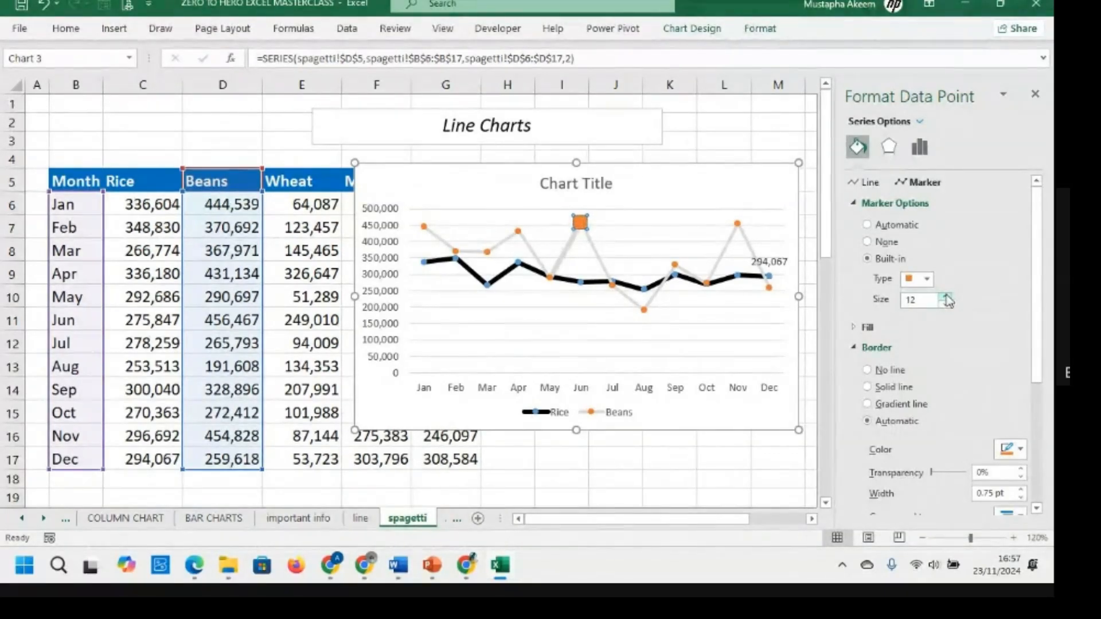
{"action": "left_click", "coordinate": [946, 297]}
{"action": "left_click", "coordinate": [945, 297]}
{"action": "left_click", "coordinate": [945, 297]}
{"action": "left_click", "coordinate": [946, 297]}
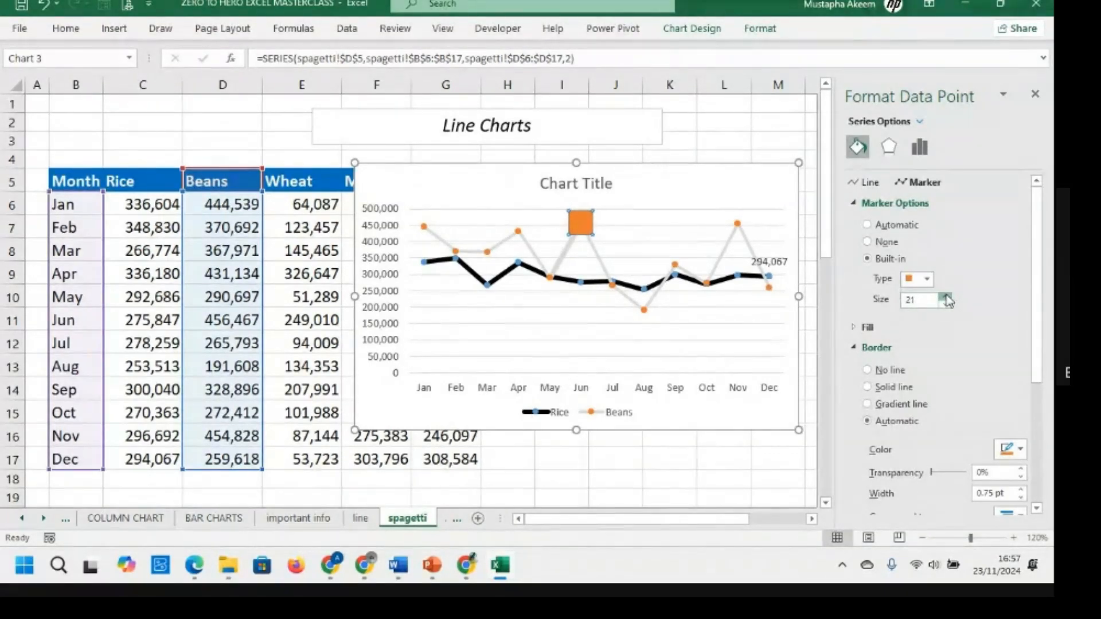
{"action": "left_click", "coordinate": [946, 297]}
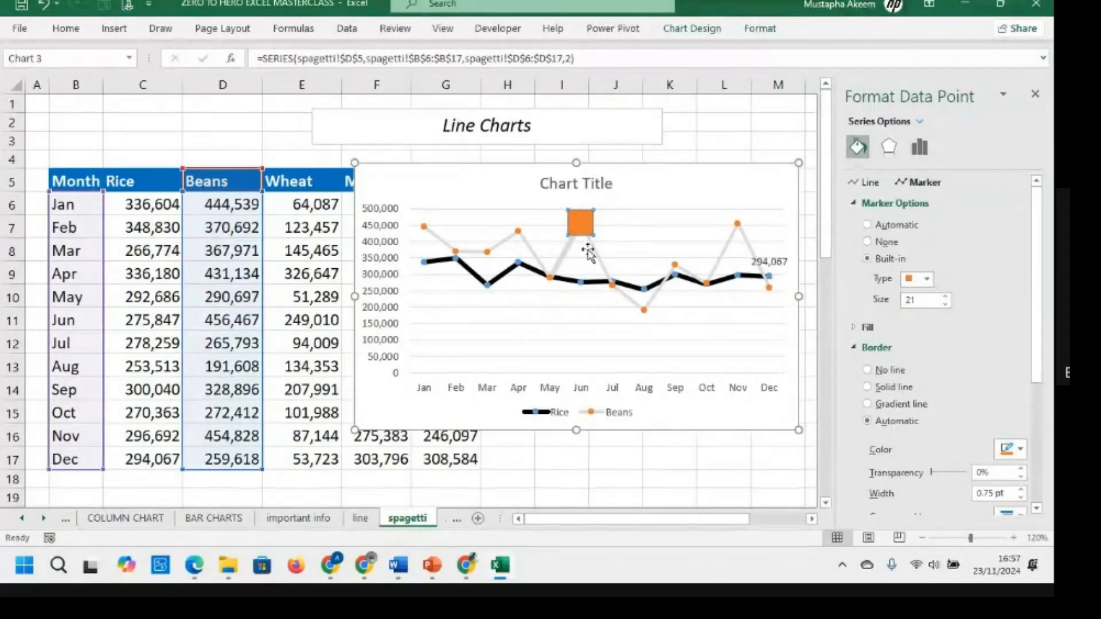
{"action": "left_click", "coordinate": [685, 192]}
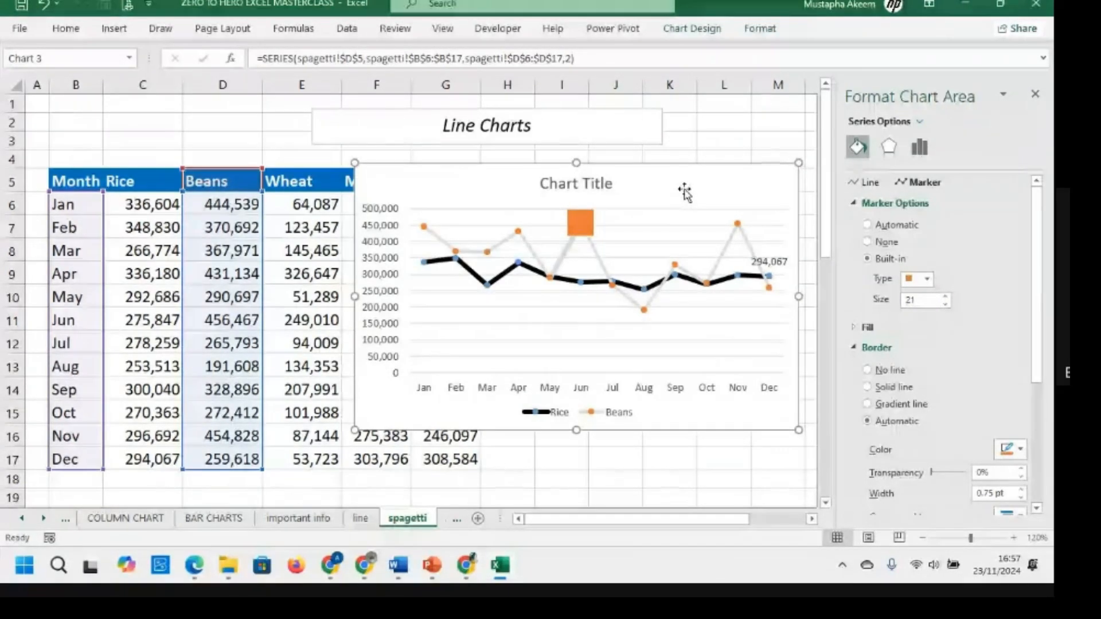
{"action": "left_click", "coordinate": [423, 321]}
On the Area sheet, insert a 3-D Line chart from the Month and Sales columns, B5:C17
{"action": "left_click", "coordinate": [455, 518]}
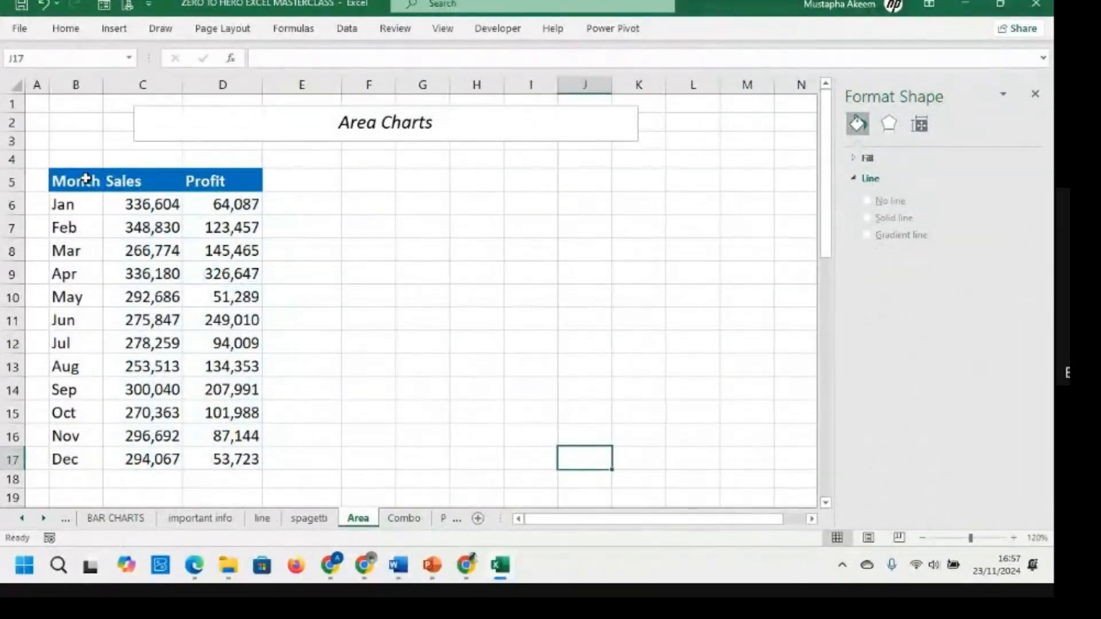
{"action": "left_click_drag", "start_coordinate": [85, 178], "coordinate": [237, 449]}
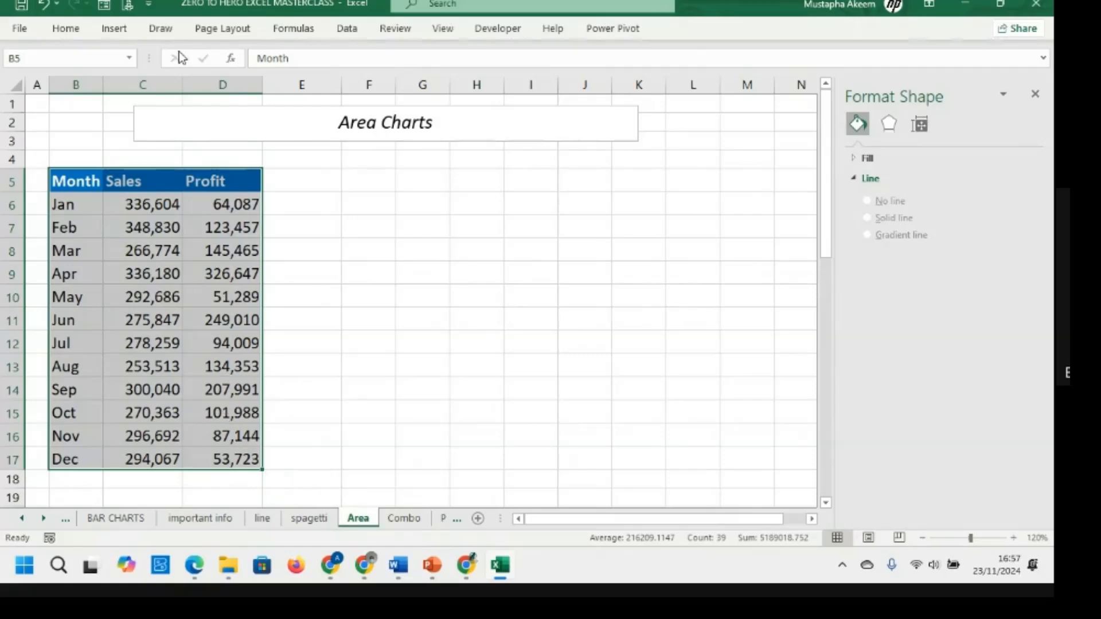
{"action": "left_click", "coordinate": [114, 29]}
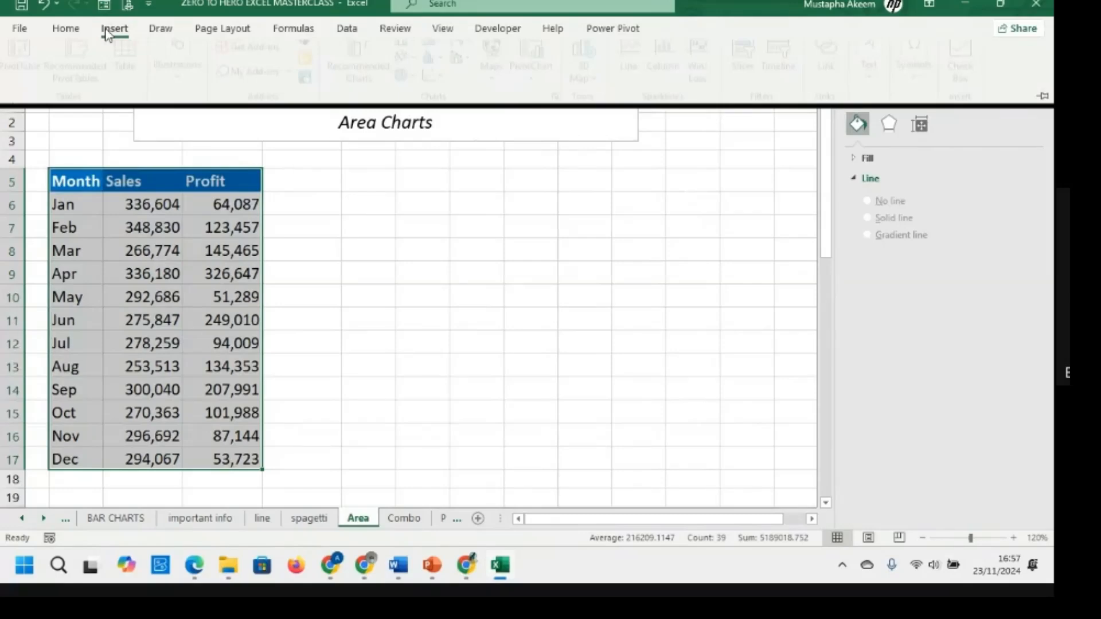
{"action": "left_click", "coordinate": [81, 192]}
{"action": "left_click_drag", "start_coordinate": [77, 182], "coordinate": [181, 460]}
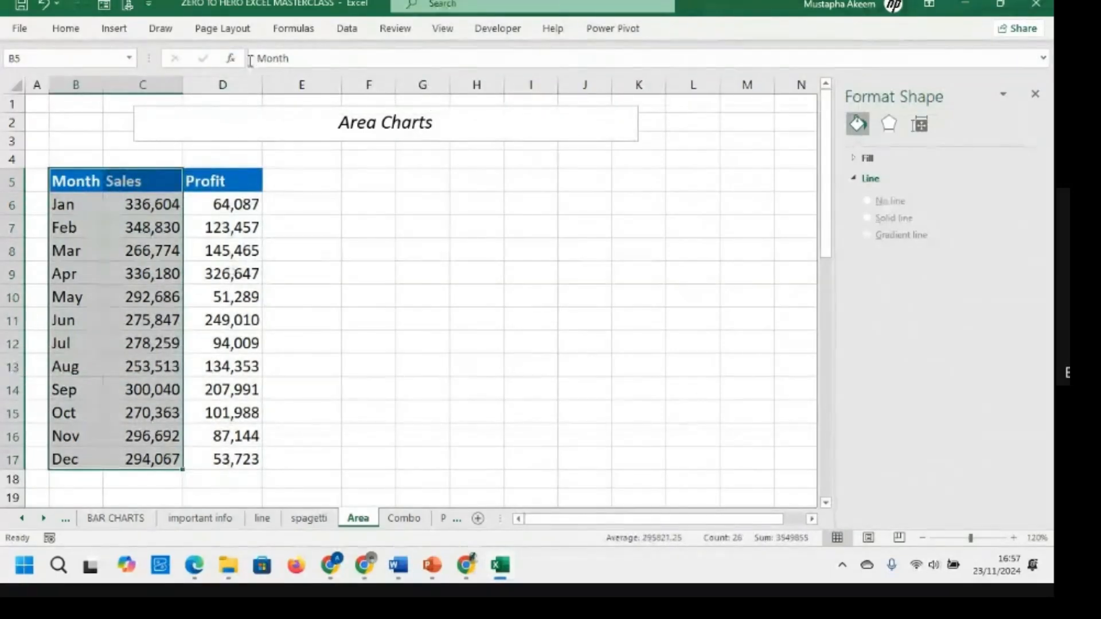
{"action": "left_click", "coordinate": [115, 28]}
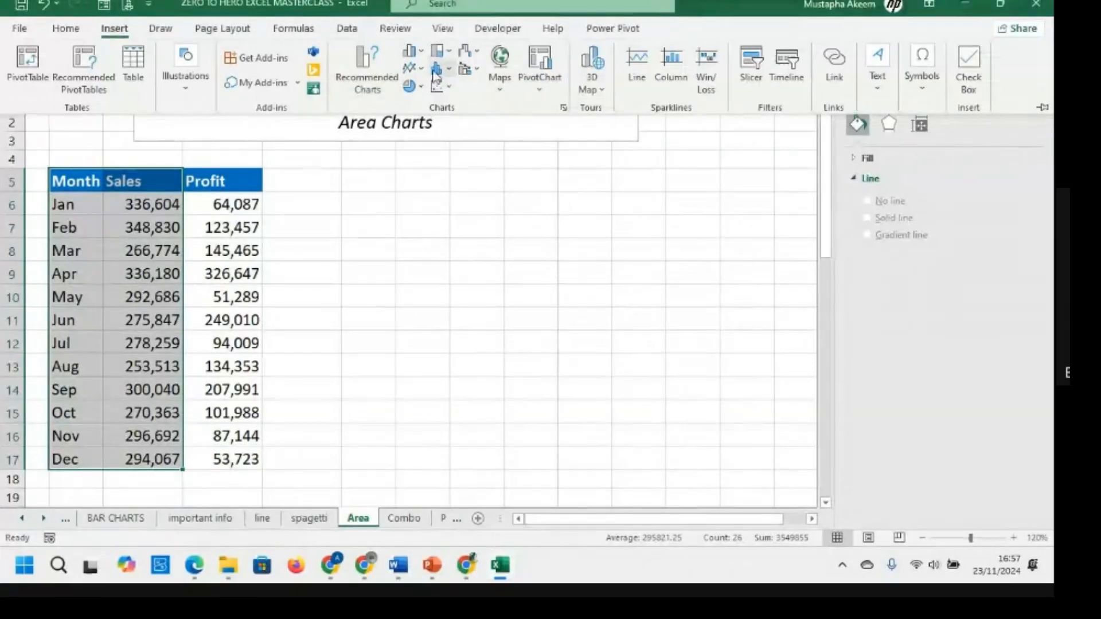
{"action": "left_click", "coordinate": [420, 74]}
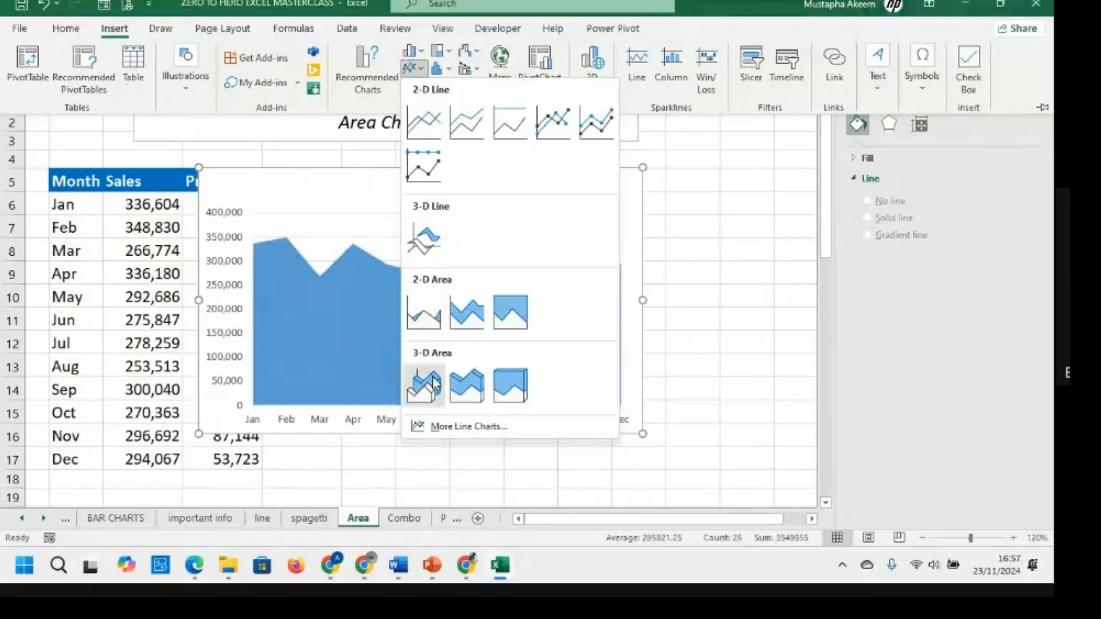
{"action": "left_click", "coordinate": [430, 239]}
{"action": "left_click", "coordinate": [433, 218]}
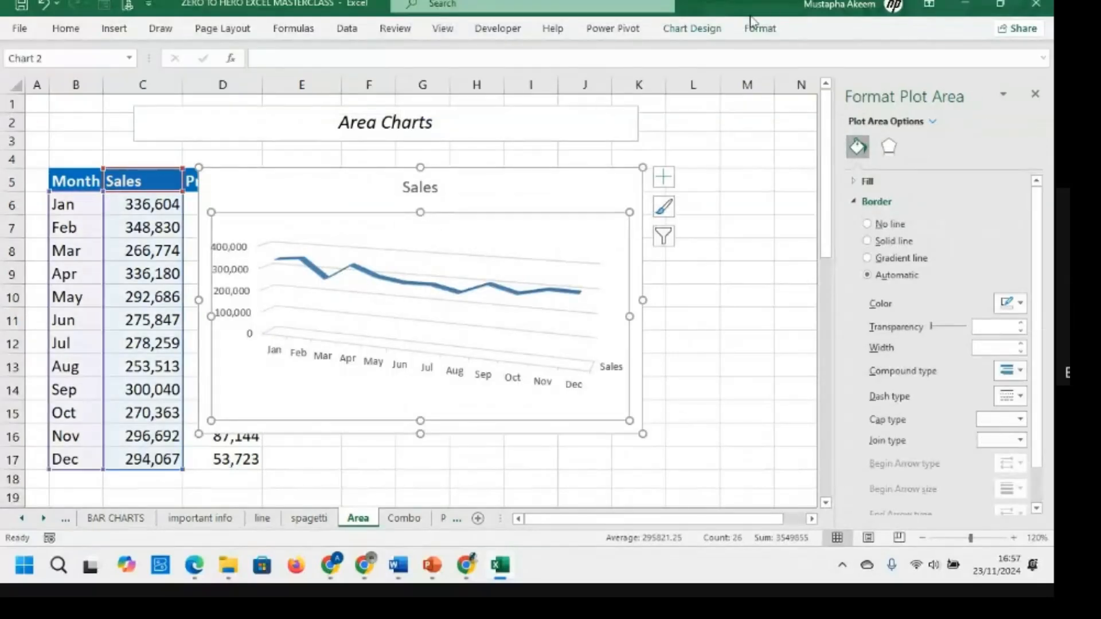
Change the Sales chart to a 2-D Area chart and move it clear of the table, uncovering the Profit column
{"action": "left_click", "coordinate": [692, 28]}
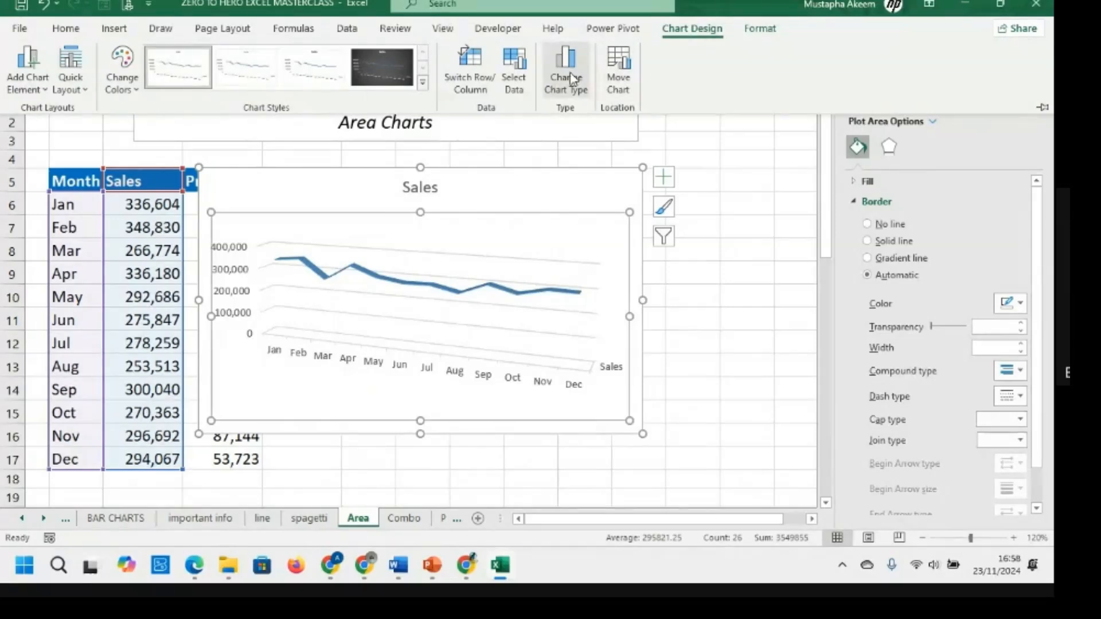
{"action": "left_click", "coordinate": [571, 77]}
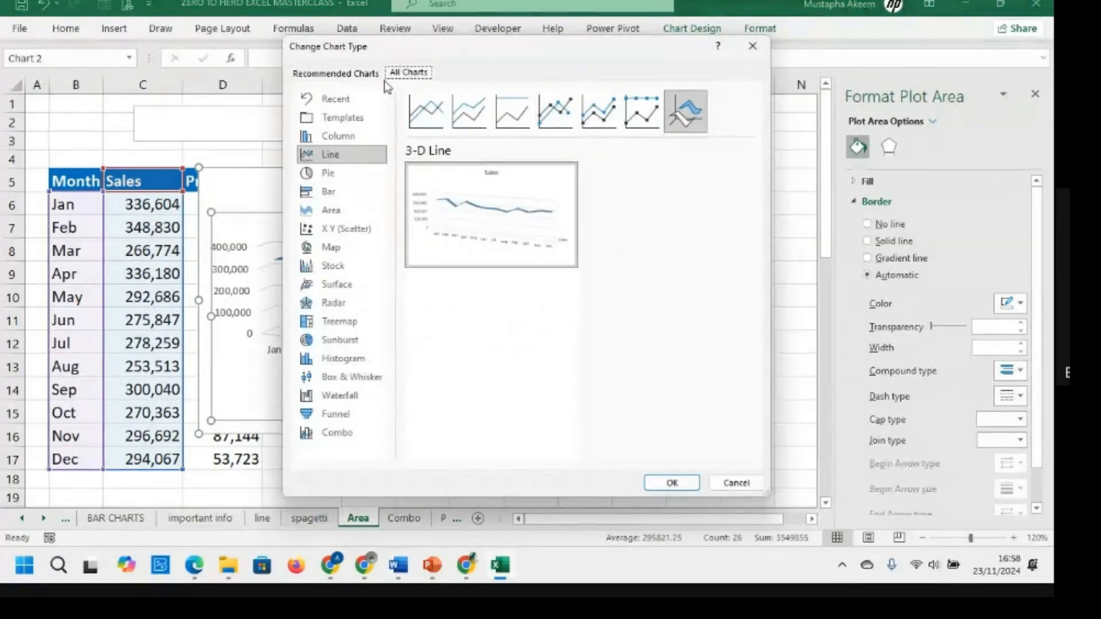
{"action": "left_click", "coordinate": [384, 218]}
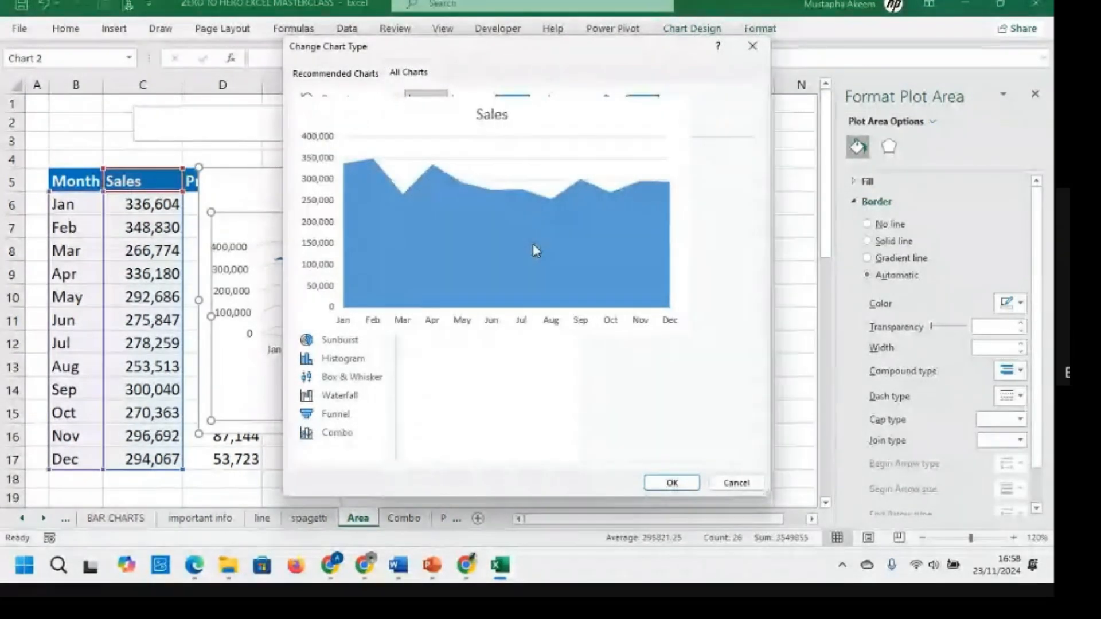
{"action": "left_click", "coordinate": [659, 480]}
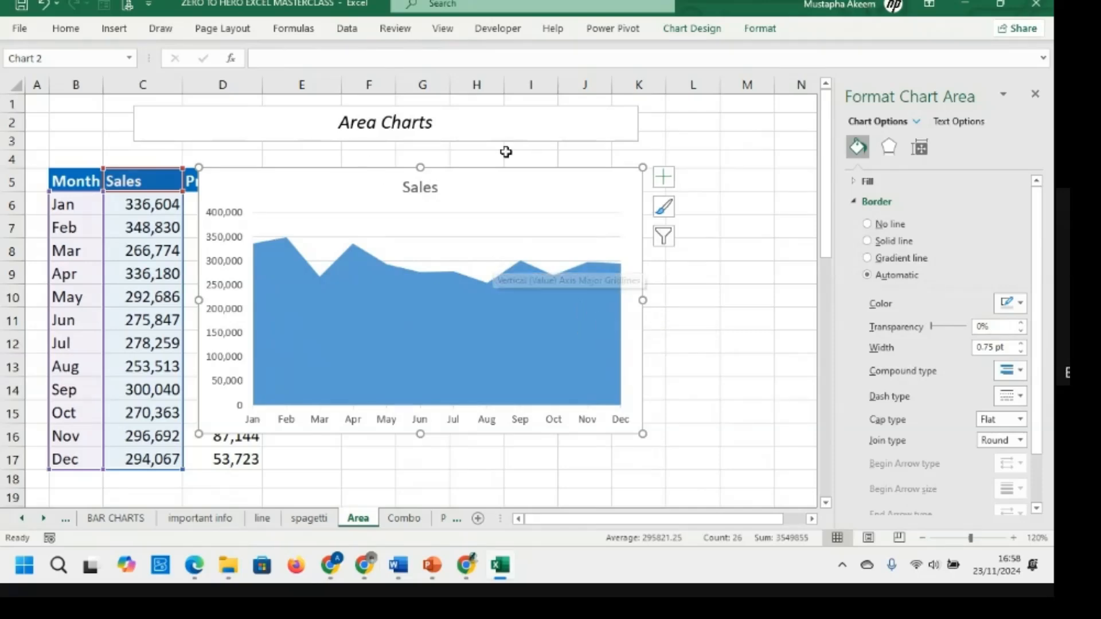
{"action": "left_click_drag", "start_coordinate": [478, 184], "coordinate": [575, 167]}
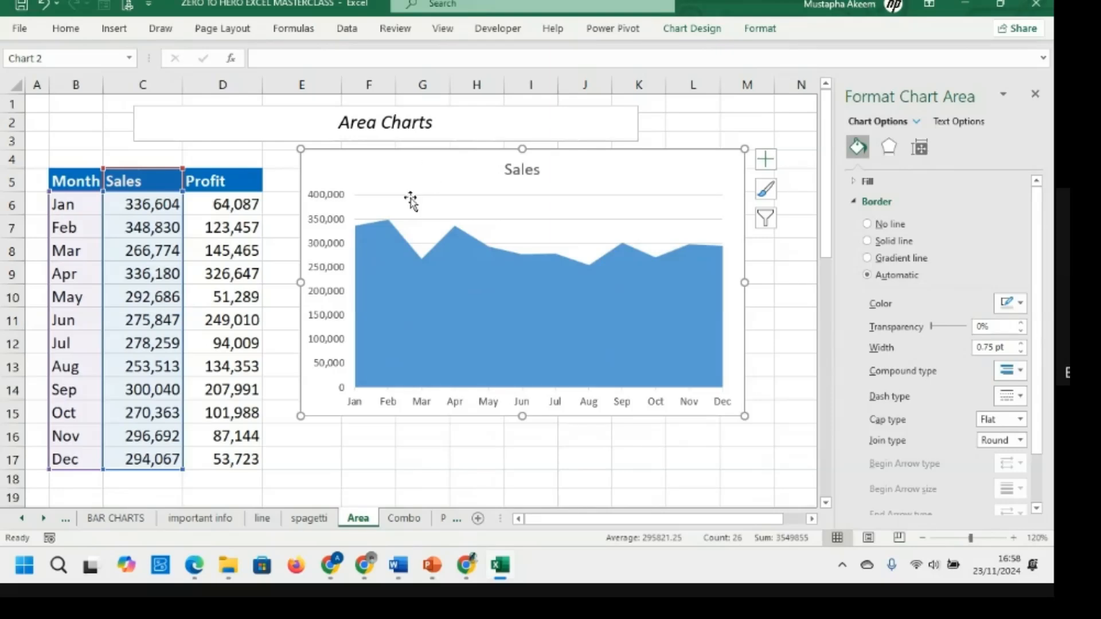
Add a Profit series to the area chart, with its name from D5 and its values from D6:D17
{"action": "right_click", "coordinate": [415, 176]}
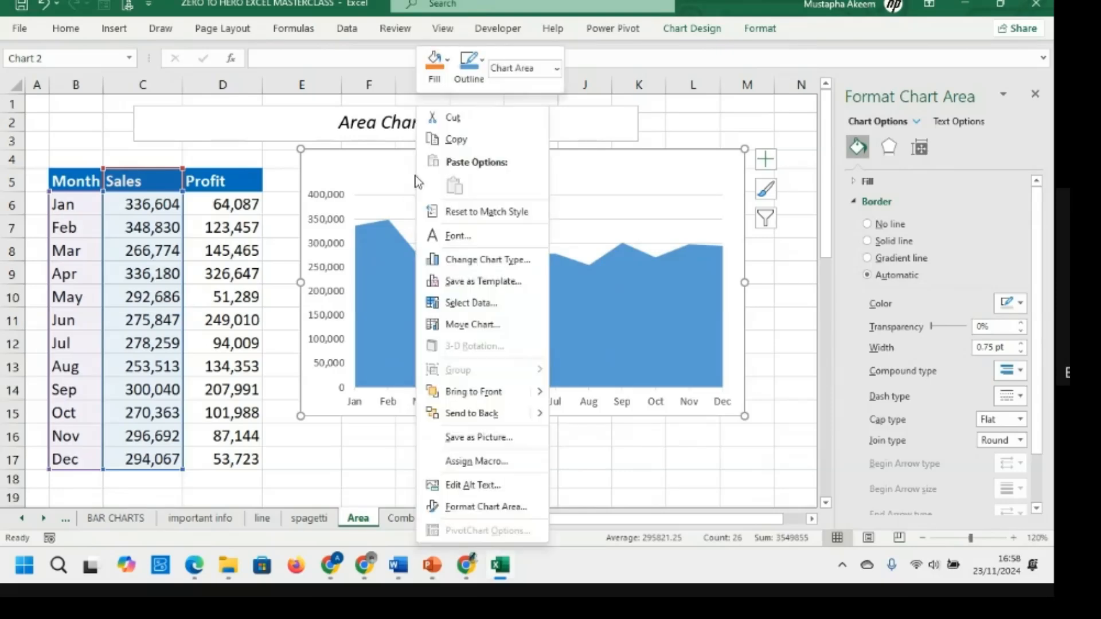
{"action": "left_click", "coordinate": [492, 300]}
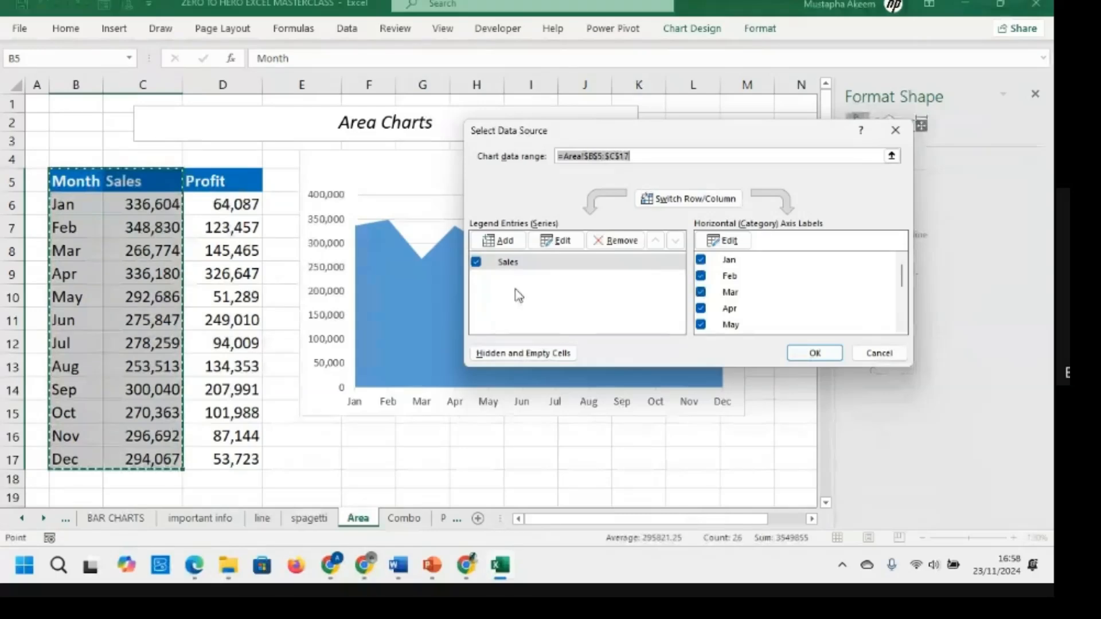
{"action": "left_click", "coordinate": [498, 240]}
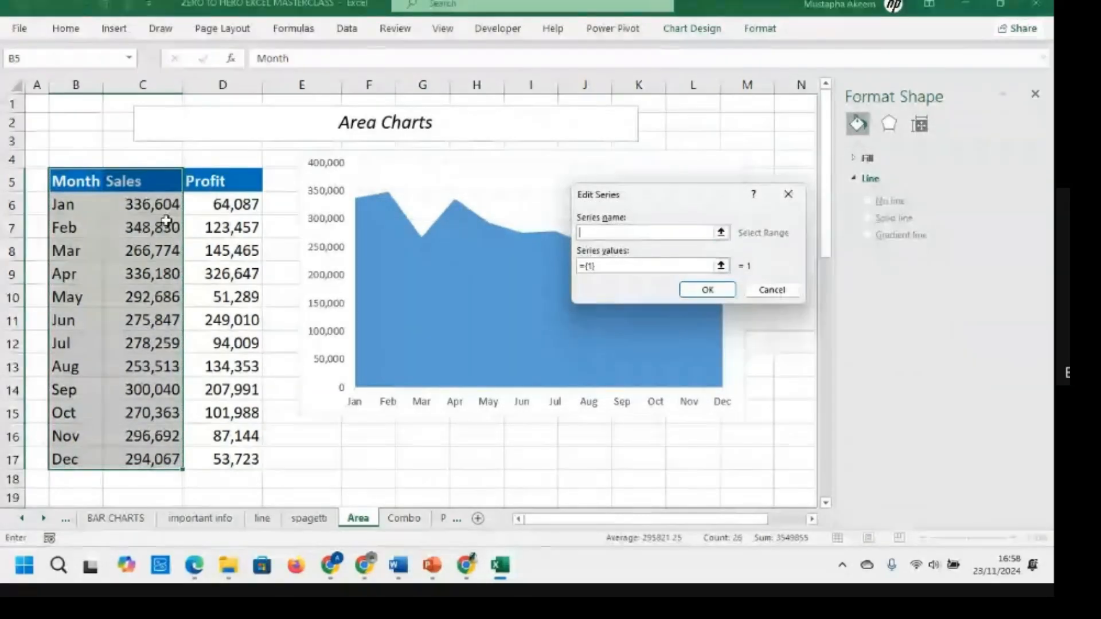
{"action": "left_click", "coordinate": [205, 182]}
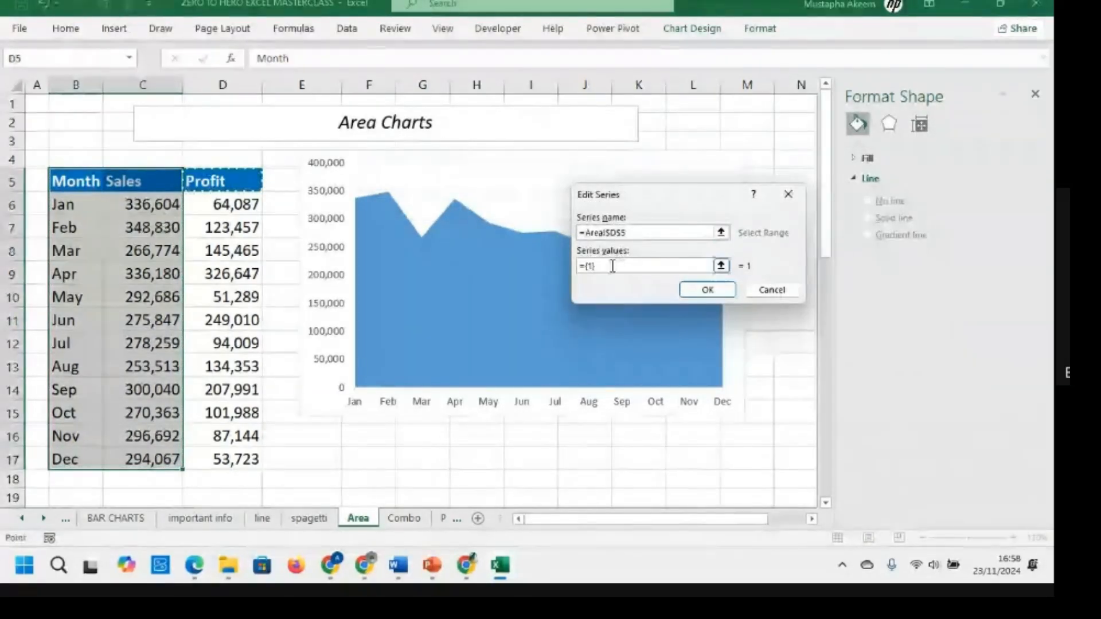
{"action": "left_click_drag", "start_coordinate": [613, 266], "coordinate": [491, 266]}
{"action": "key", "text": "BackSpace"}
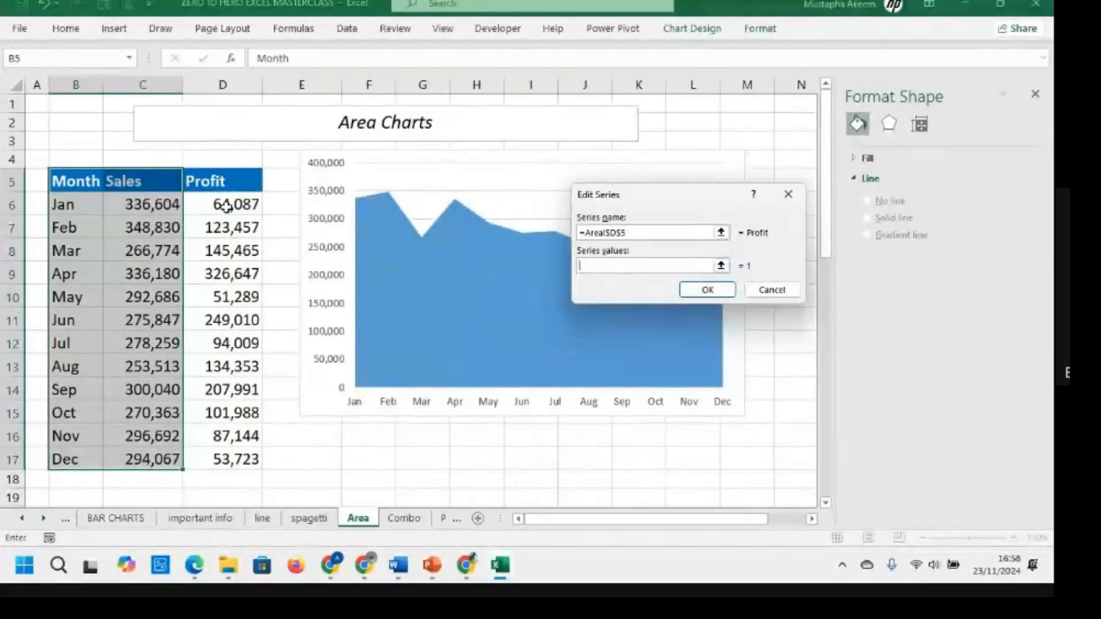
{"action": "left_click_drag", "start_coordinate": [226, 205], "coordinate": [252, 461]}
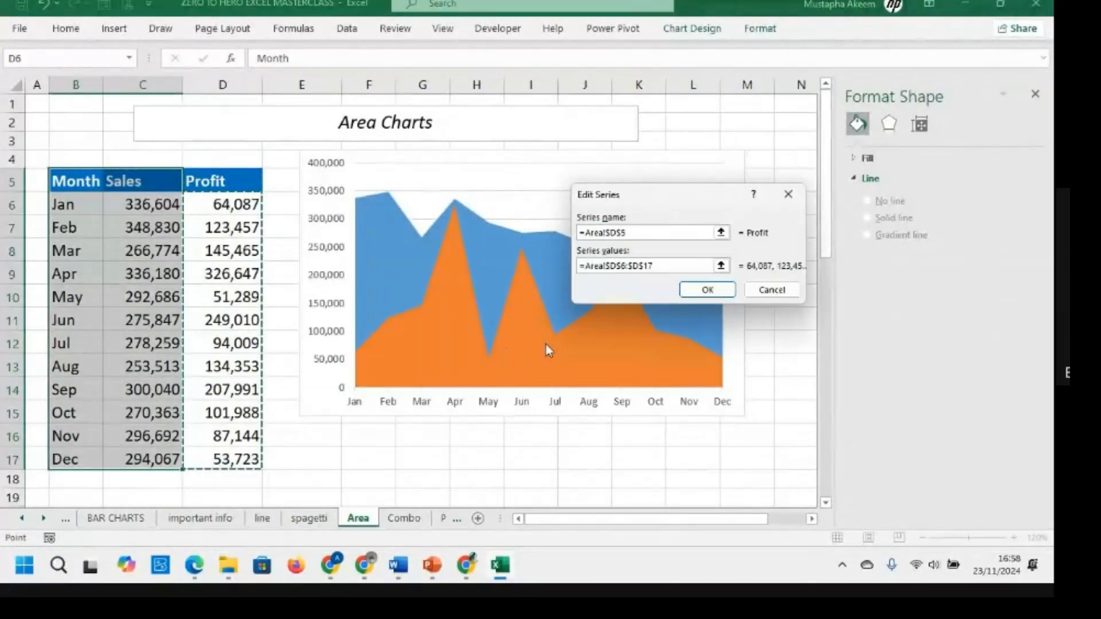
{"action": "left_click", "coordinate": [703, 290]}
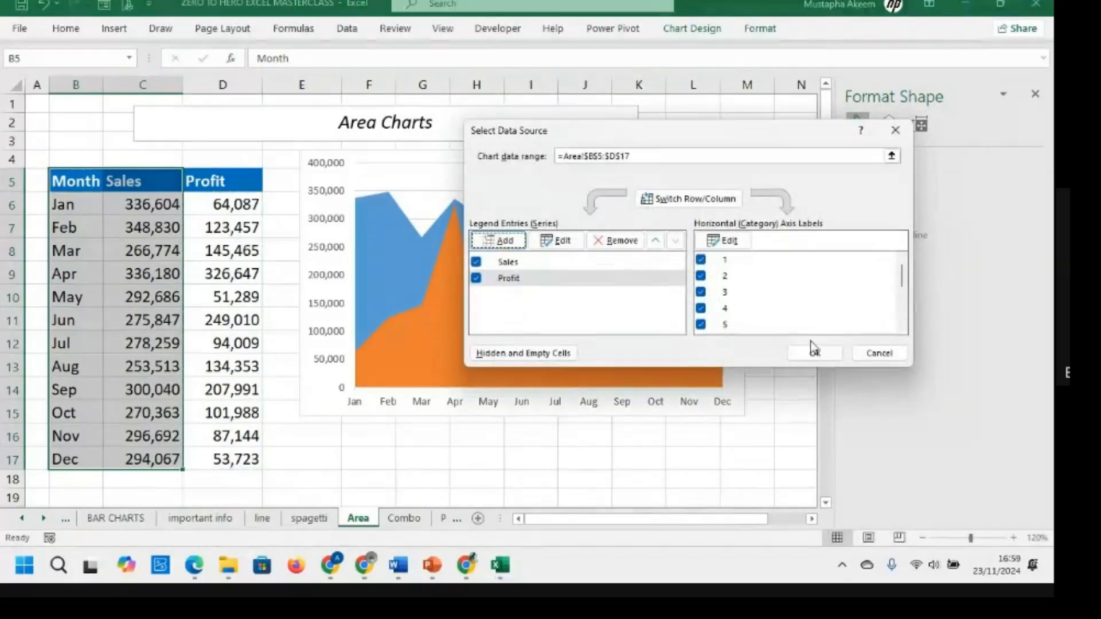
{"action": "left_click", "coordinate": [814, 353]}
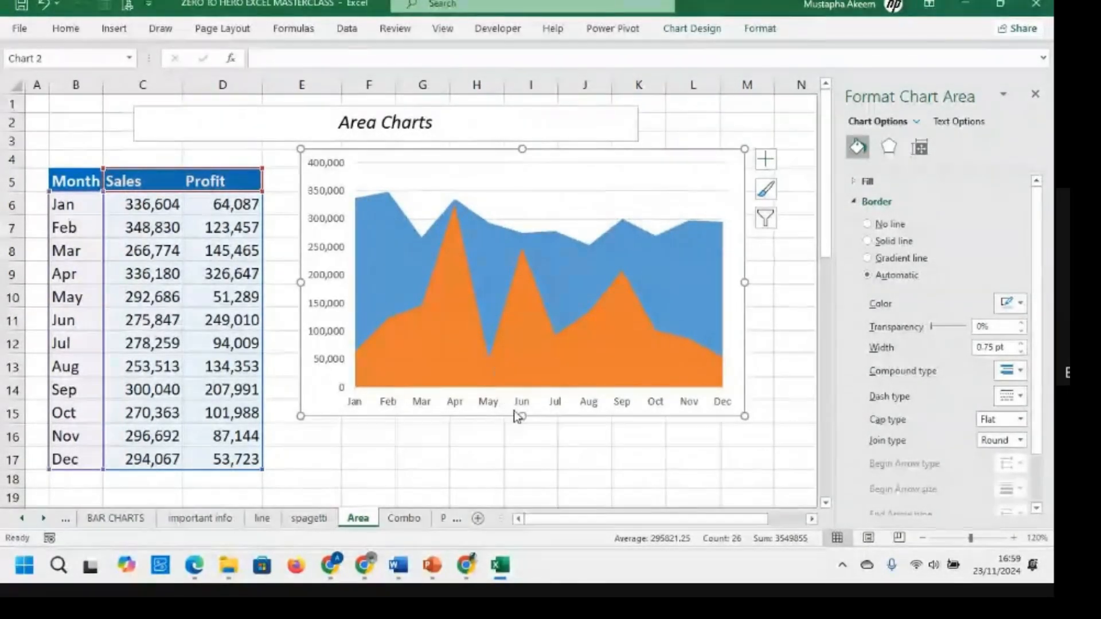
Add a legend to the area chart and place it below the plot
{"action": "left_click", "coordinate": [765, 159]}
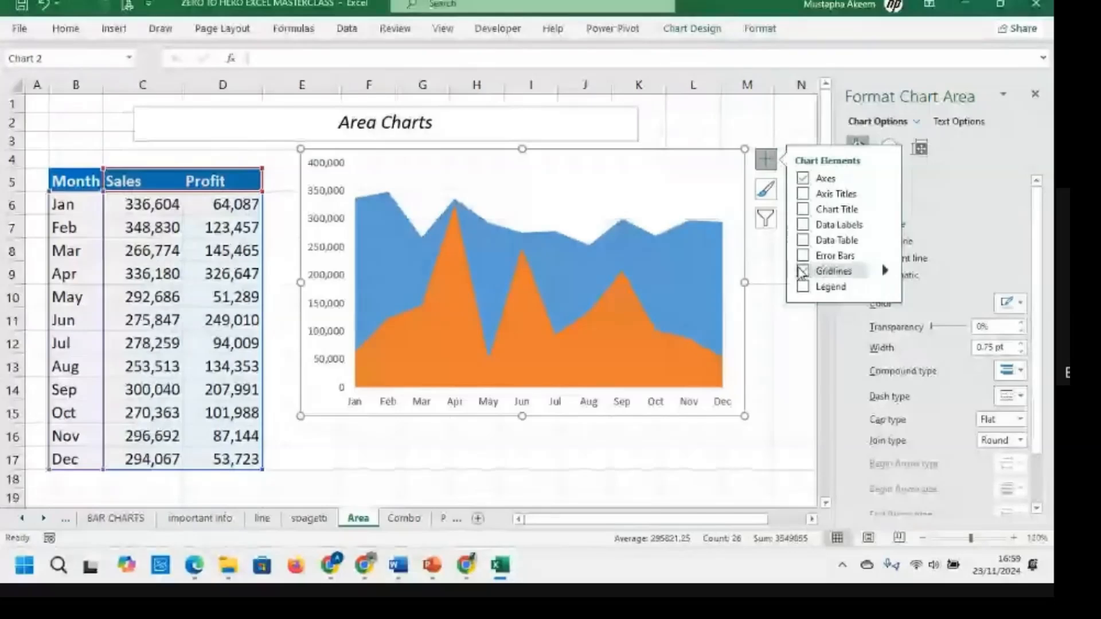
{"action": "left_click", "coordinate": [802, 286]}
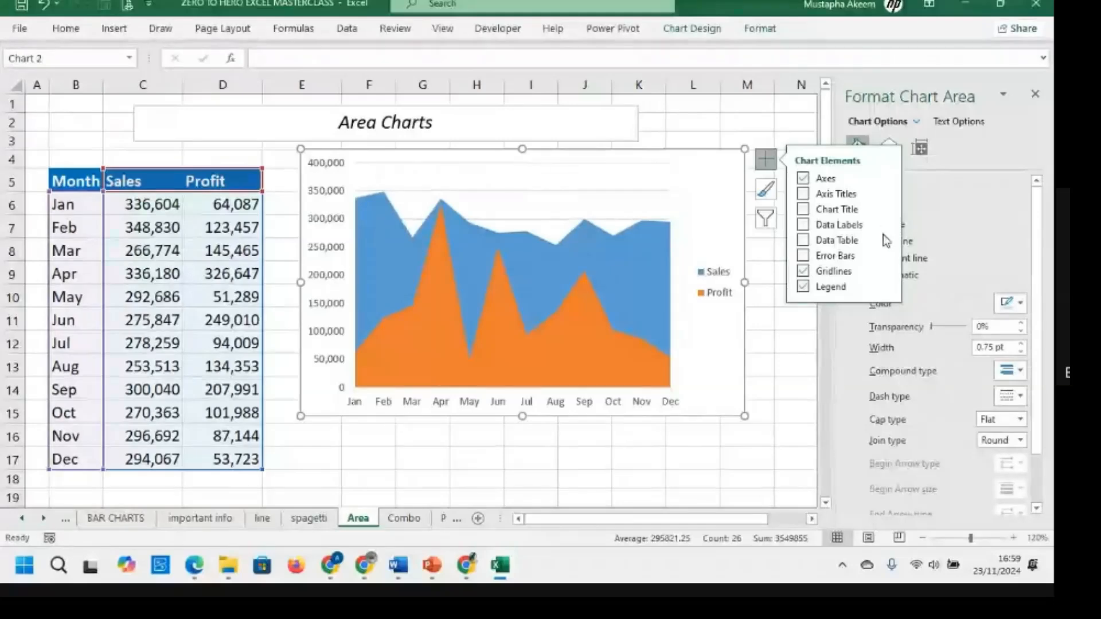
{"action": "left_click", "coordinate": [886, 286]}
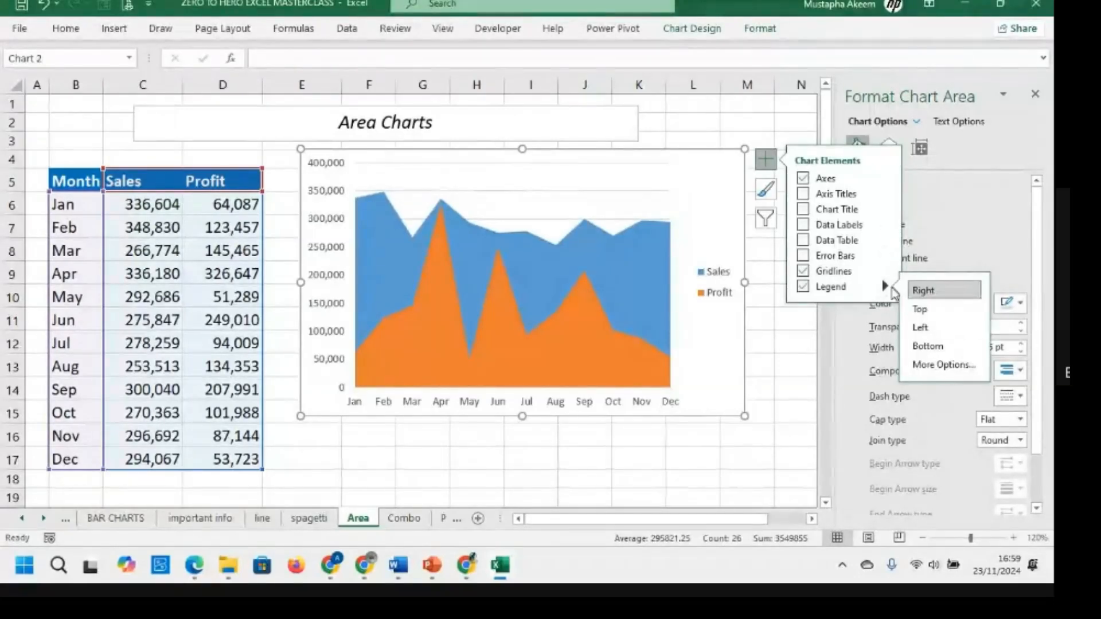
{"action": "left_click", "coordinate": [926, 347]}
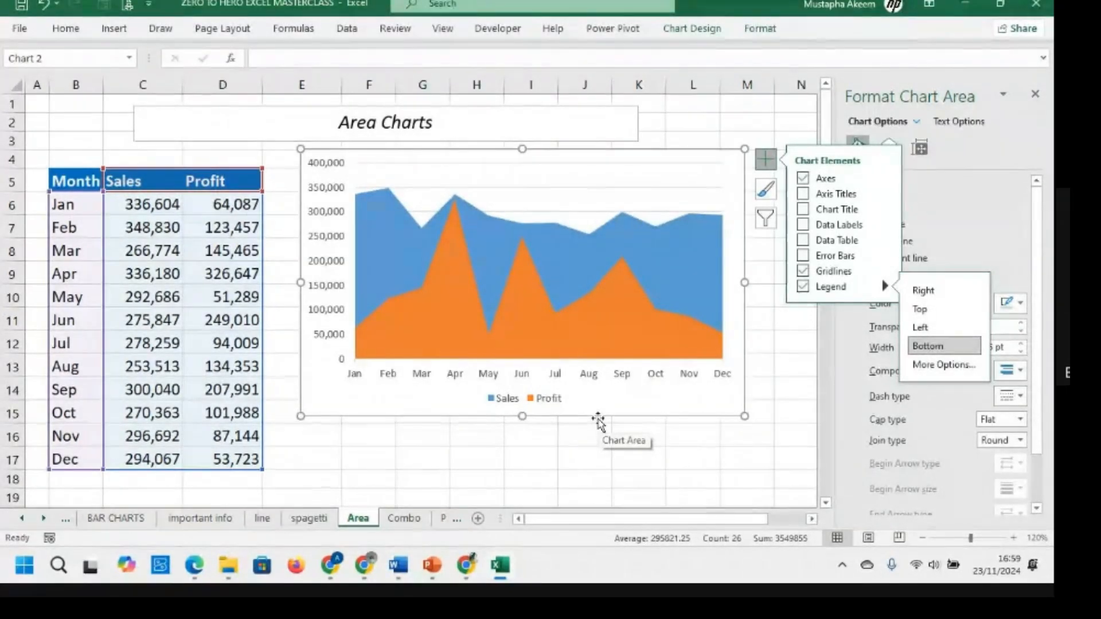
Change the Sales and Profit chart to the 2-D Stacked Area type
{"action": "left_click", "coordinate": [707, 36]}
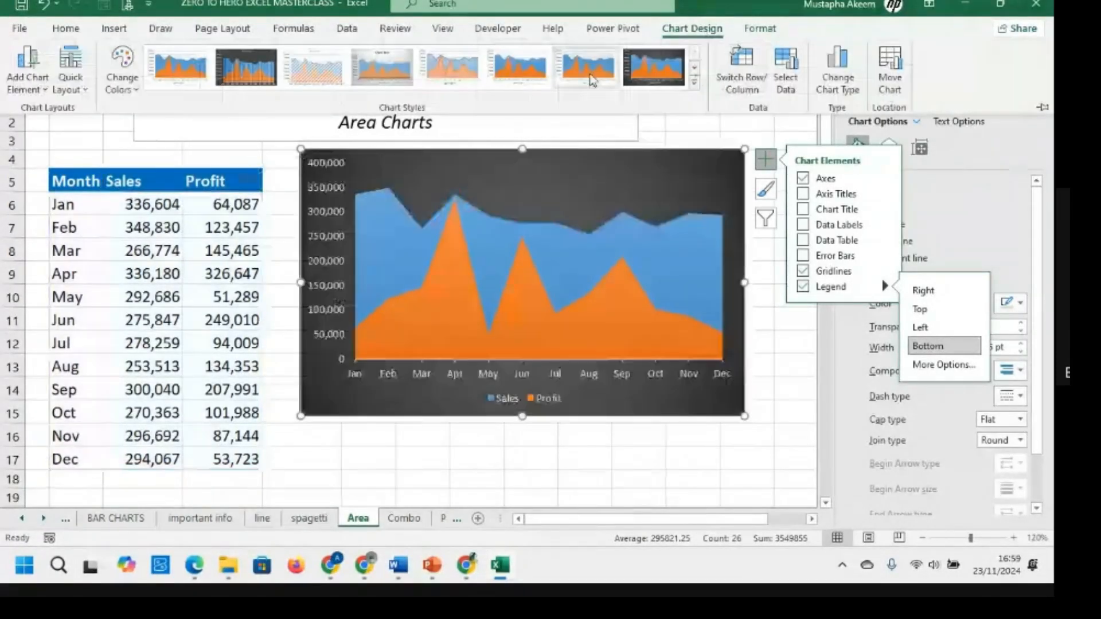
{"action": "left_click", "coordinate": [837, 80]}
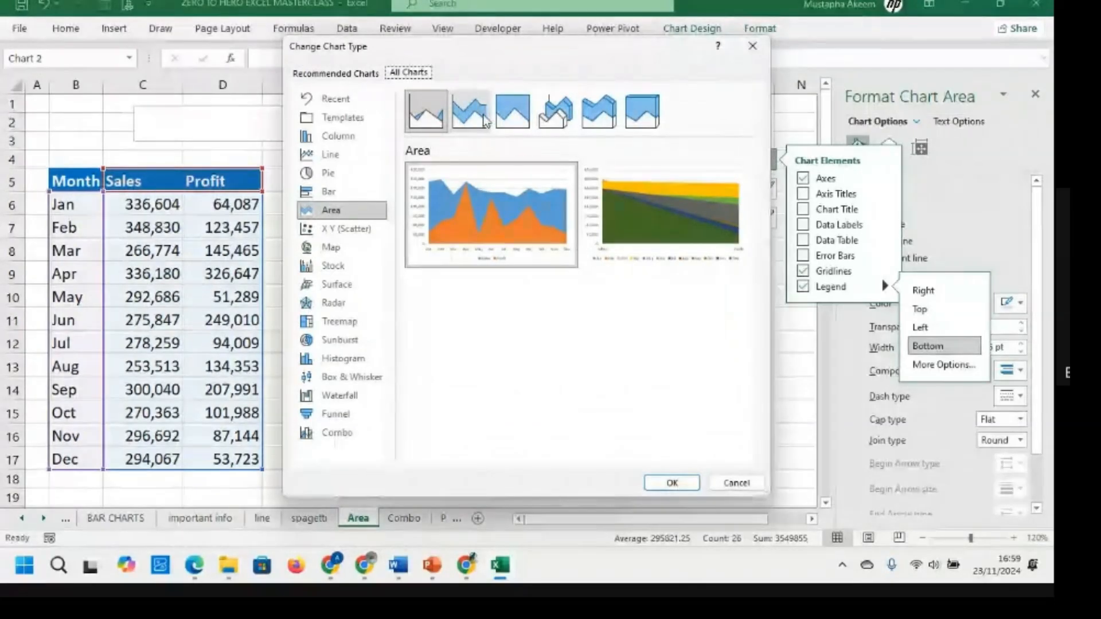
{"action": "left_click", "coordinate": [473, 114]}
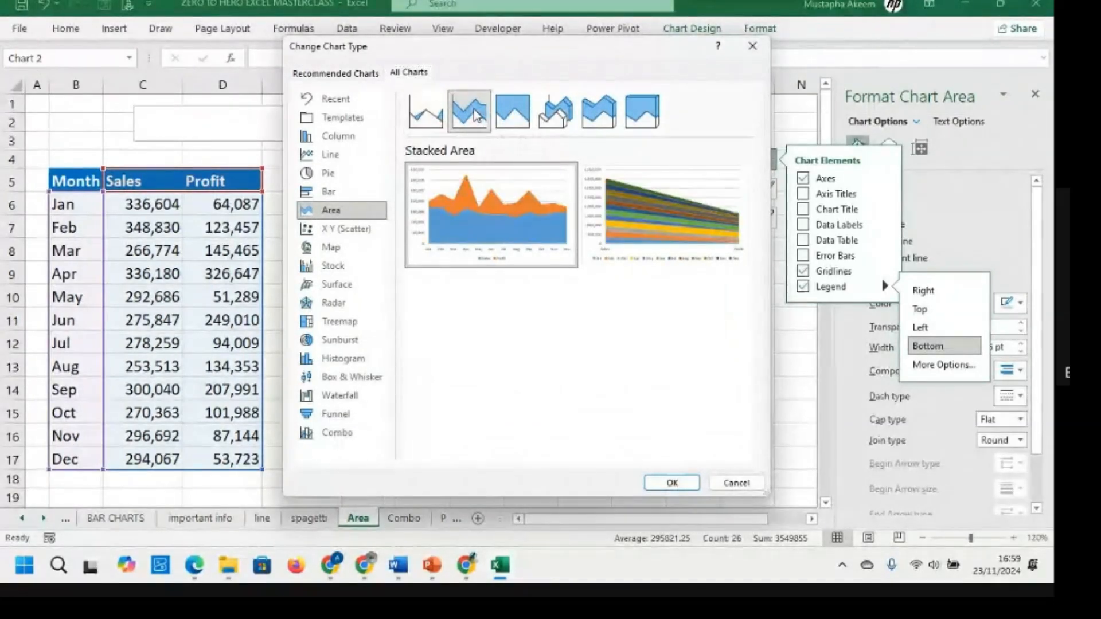
{"action": "mouse_move", "coordinate": [498, 202]}
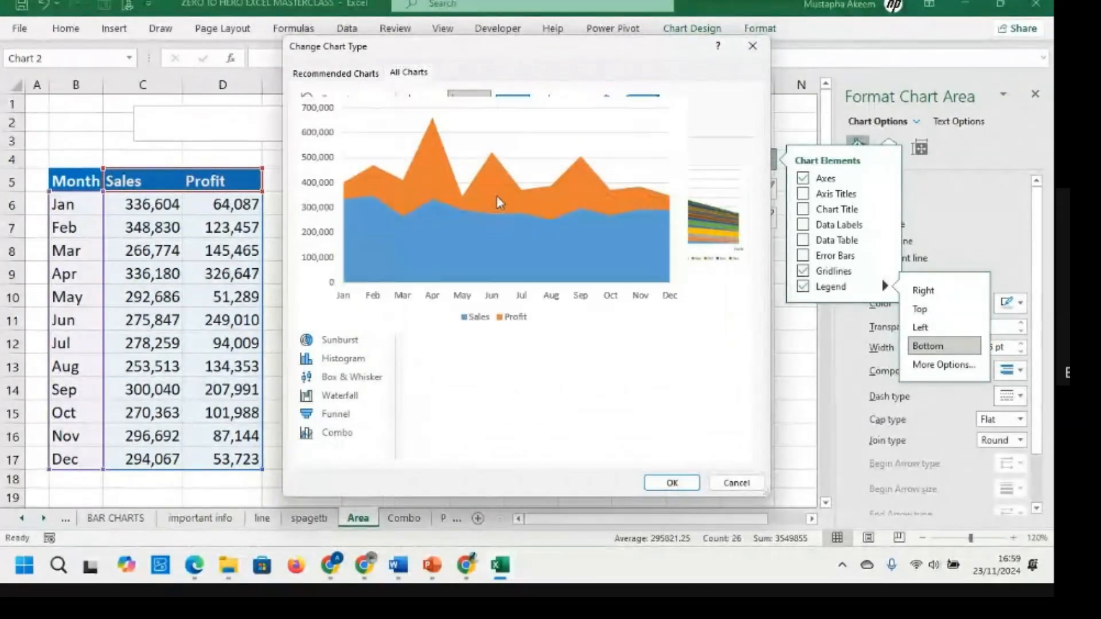
{"action": "left_click", "coordinate": [670, 485]}
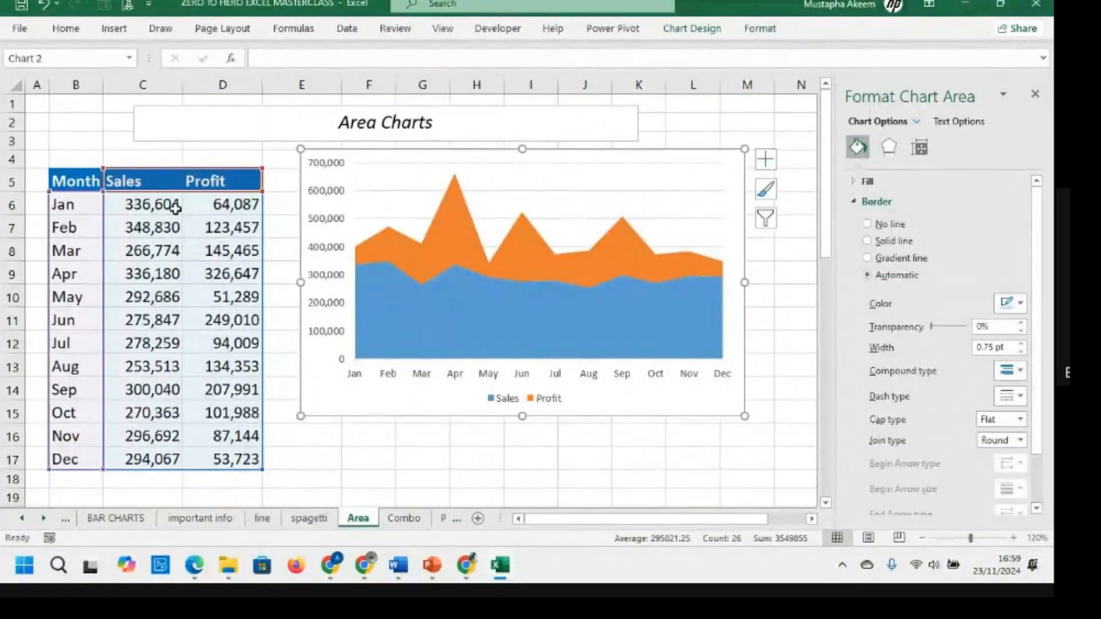
Rename the Sales and Profit headers to PRODUCT A and PRODUCT B, and widen columns C and D to fit them
{"action": "left_click", "coordinate": [153, 186]}
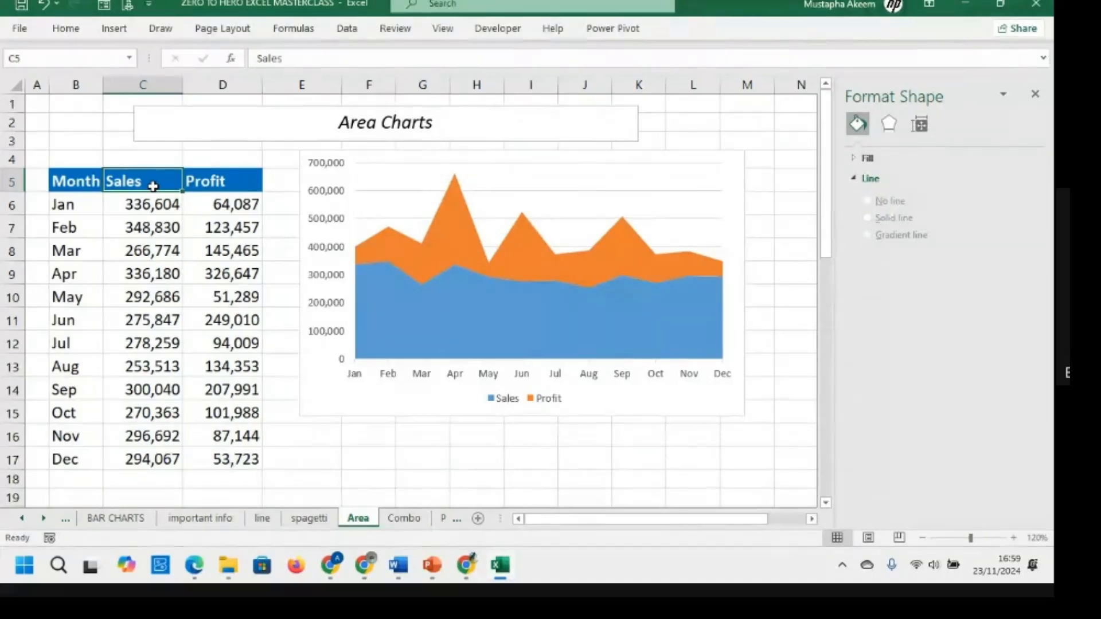
{"action": "type", "text": "PRODUCT A"}
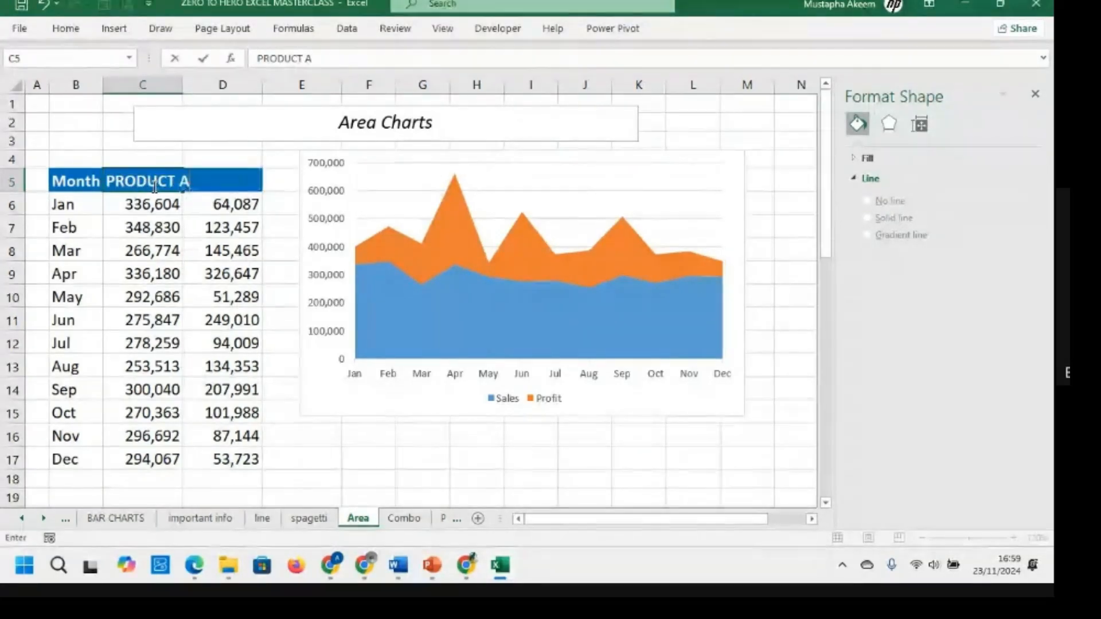
{"action": "key", "text": "Tab"}
{"action": "type", "text": "RODUCT"}
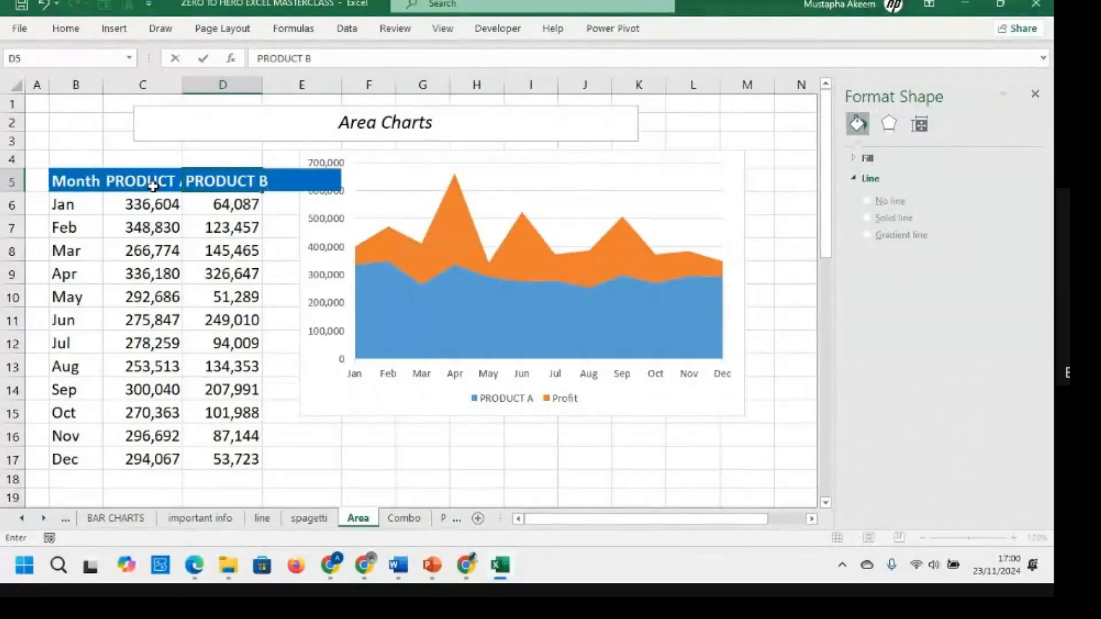
{"action": "left_click", "coordinate": [152, 200]}
{"action": "left_click_drag", "start_coordinate": [166, 84], "coordinate": [310, 84]}
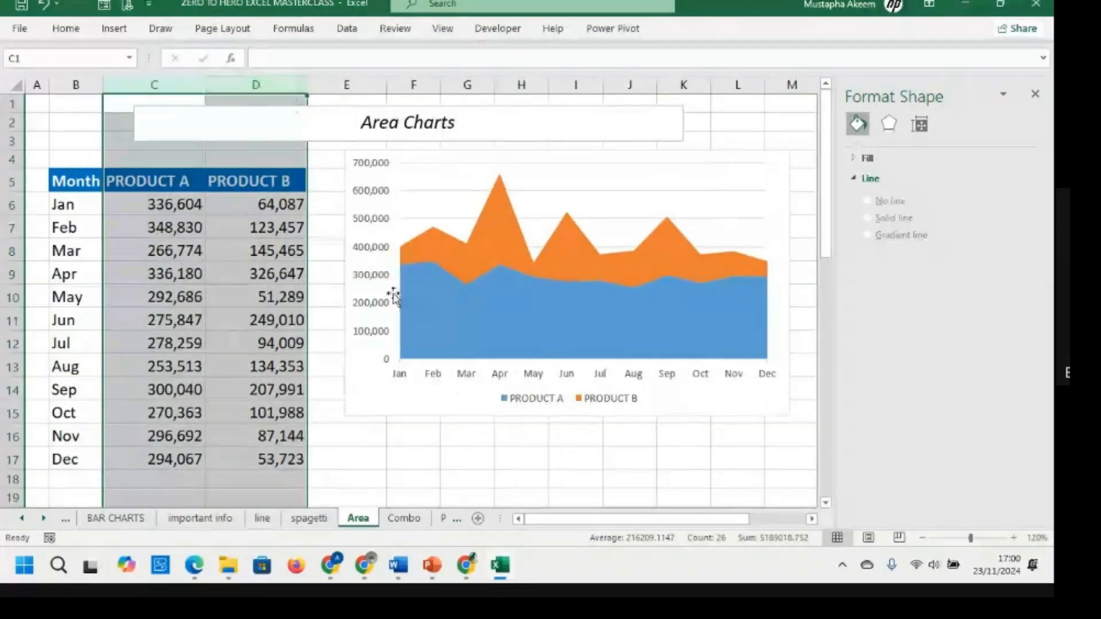
Compare January's PRODUCT A and PRODUCT B values with the heights of the two stacked areas in the chart
{"action": "left_click", "coordinate": [424, 291]}
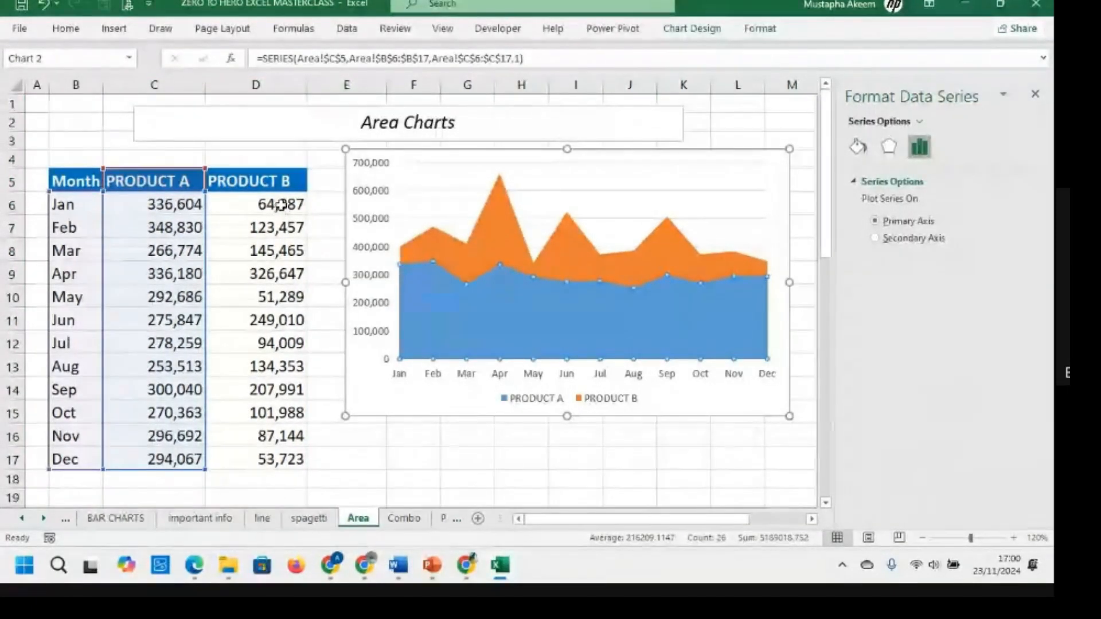
{"action": "left_click", "coordinate": [188, 207]}
{"action": "left_click_drag", "start_coordinate": [289, 204], "coordinate": [182, 203]}
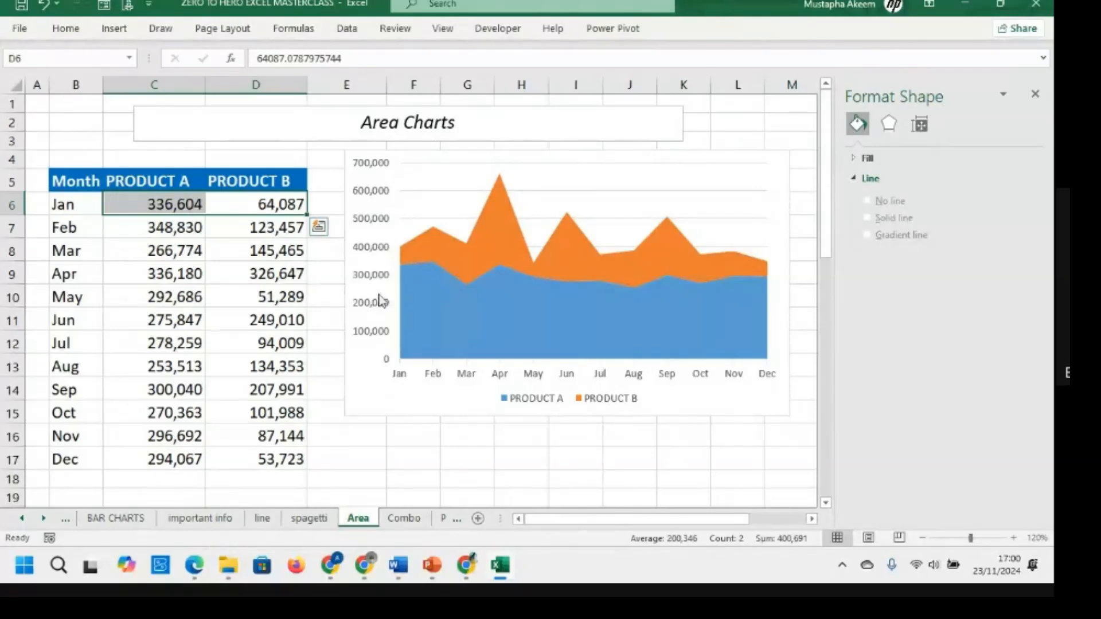
{"action": "left_click", "coordinate": [401, 247]}
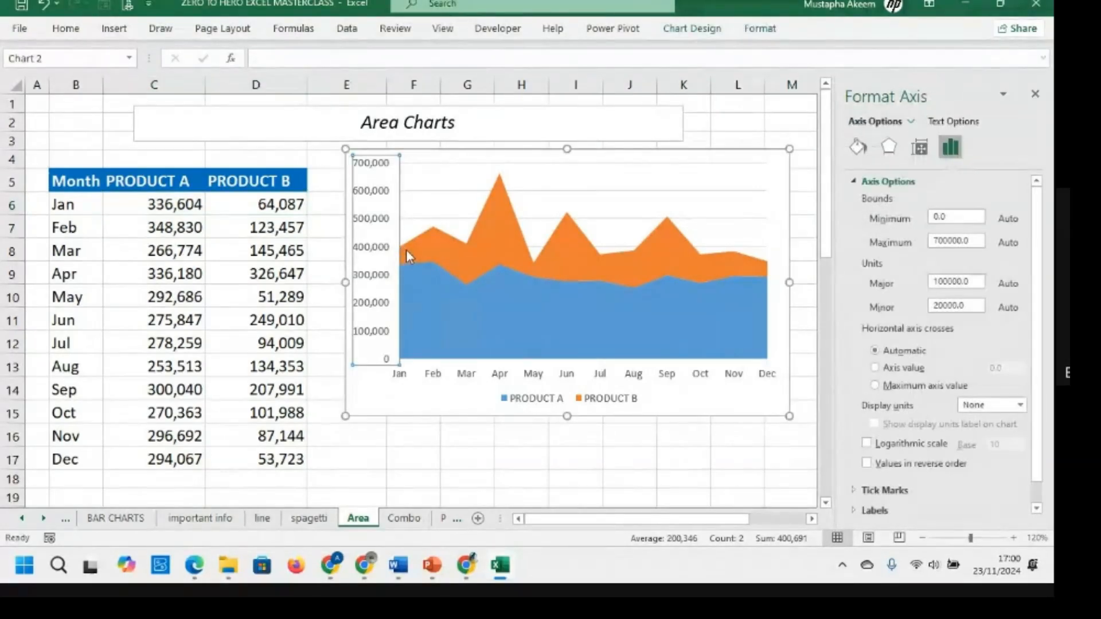
{"action": "left_click", "coordinate": [406, 249]}
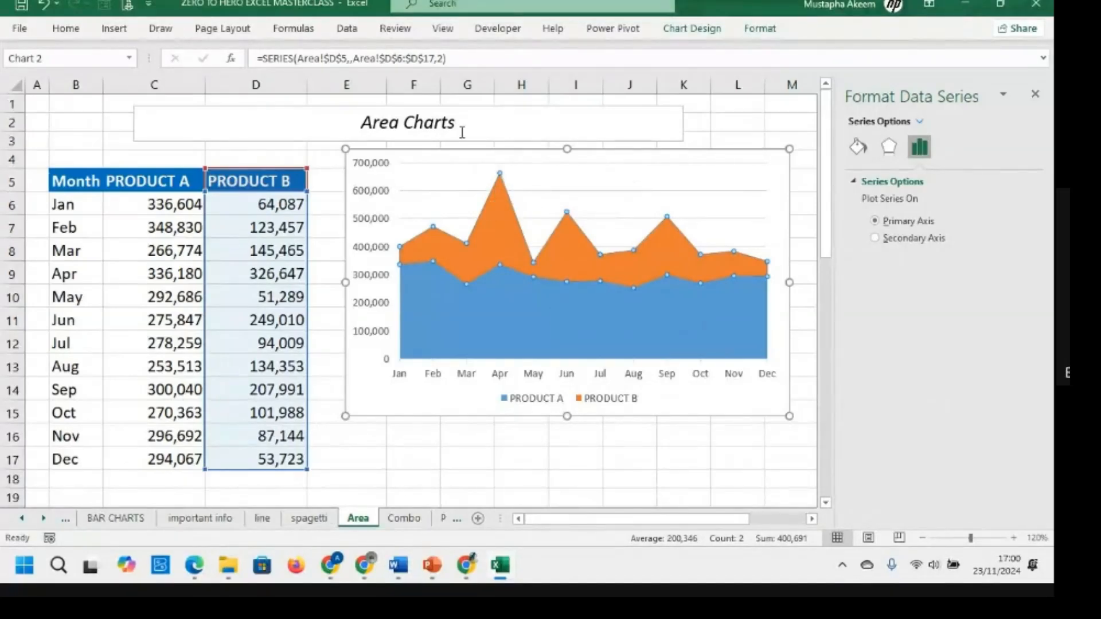
Choose the Stacked Area - Clustered Column combo for the chart and set the PRODUCT B series to Line
{"action": "left_click", "coordinate": [692, 29]}
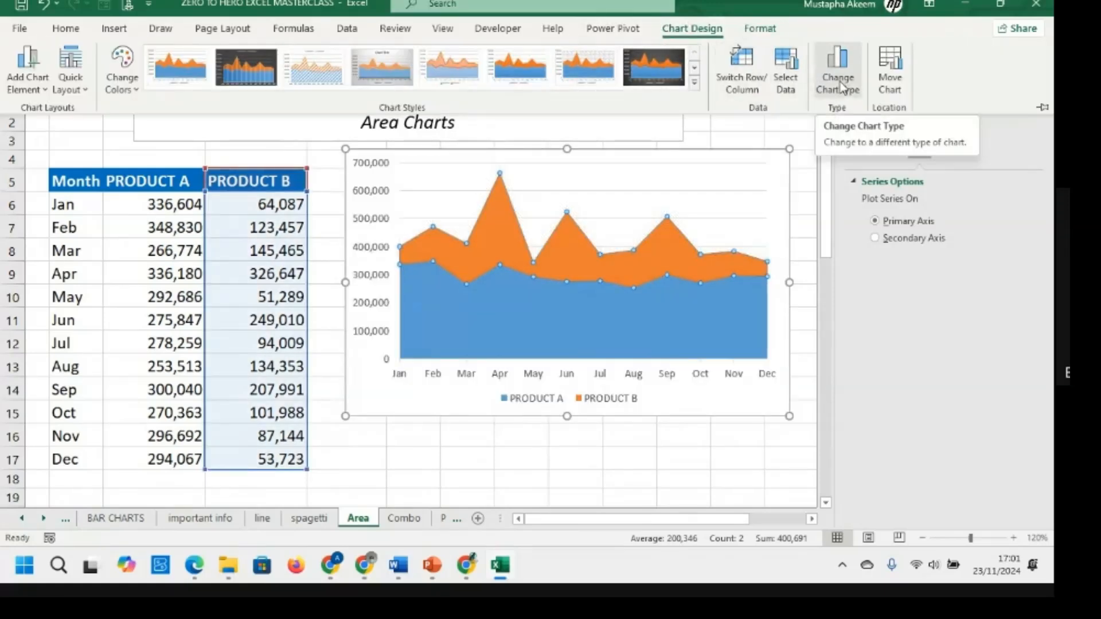
{"action": "left_click", "coordinate": [839, 80]}
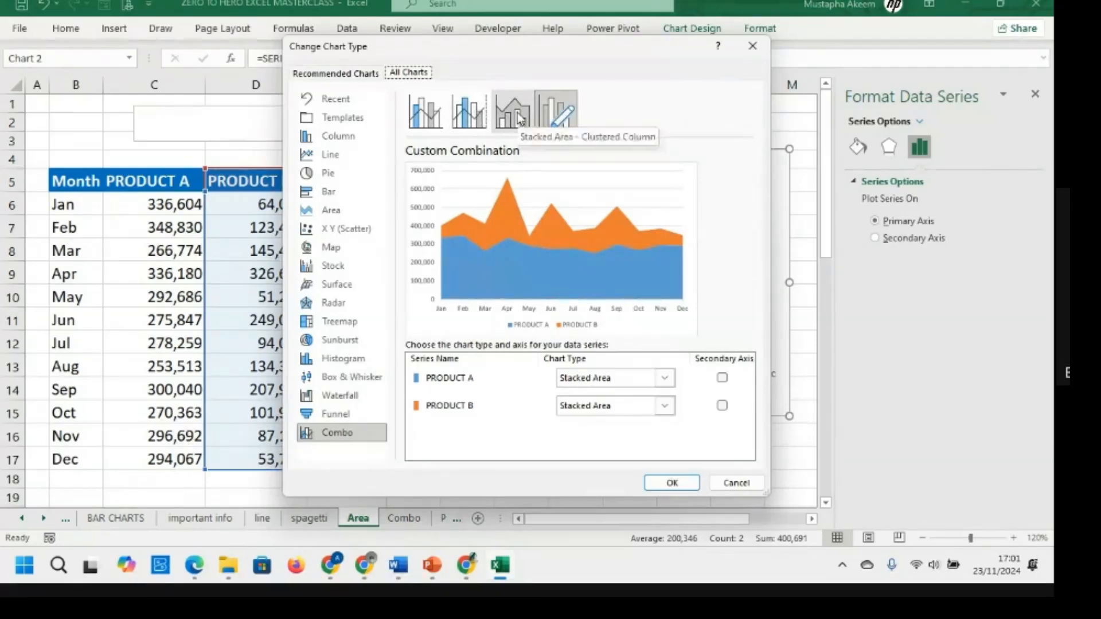
{"action": "left_click", "coordinate": [514, 117]}
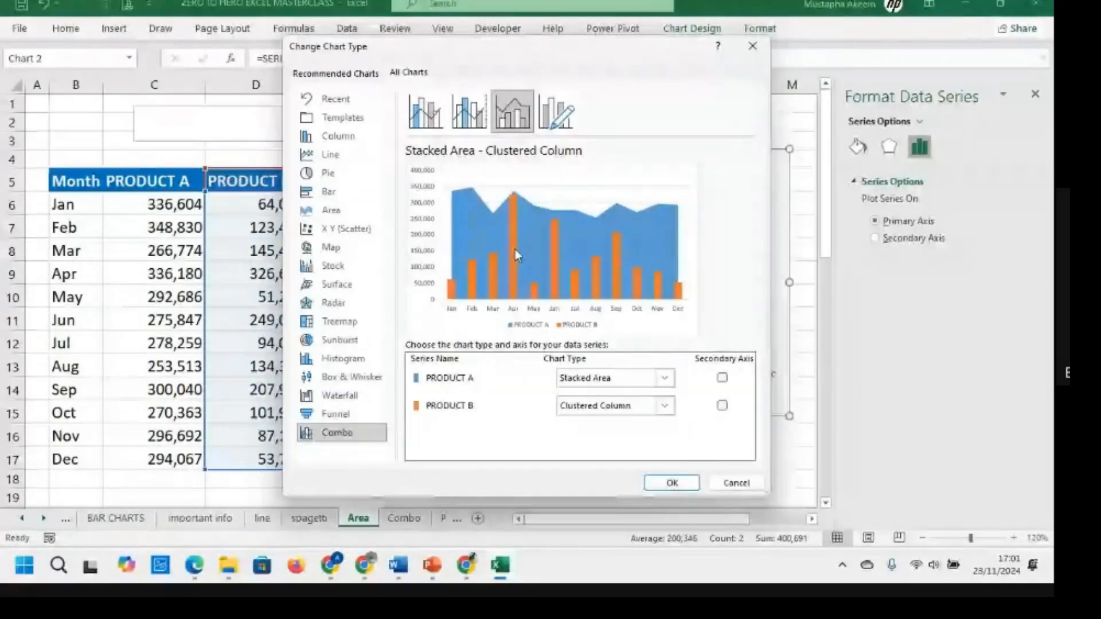
{"action": "left_click", "coordinate": [663, 407]}
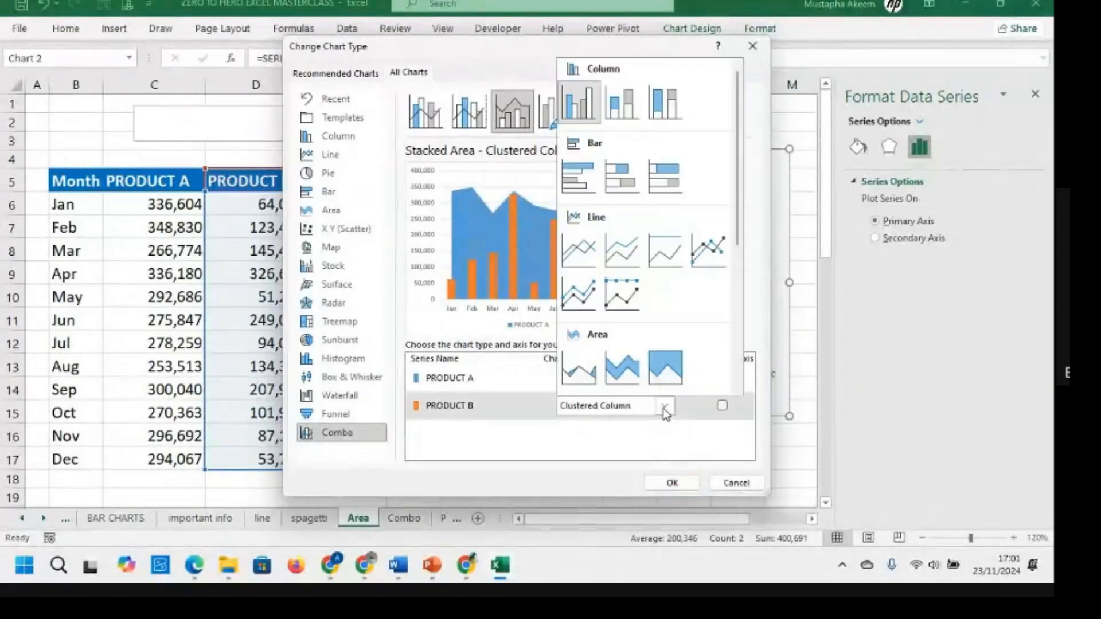
{"action": "left_click", "coordinate": [580, 259]}
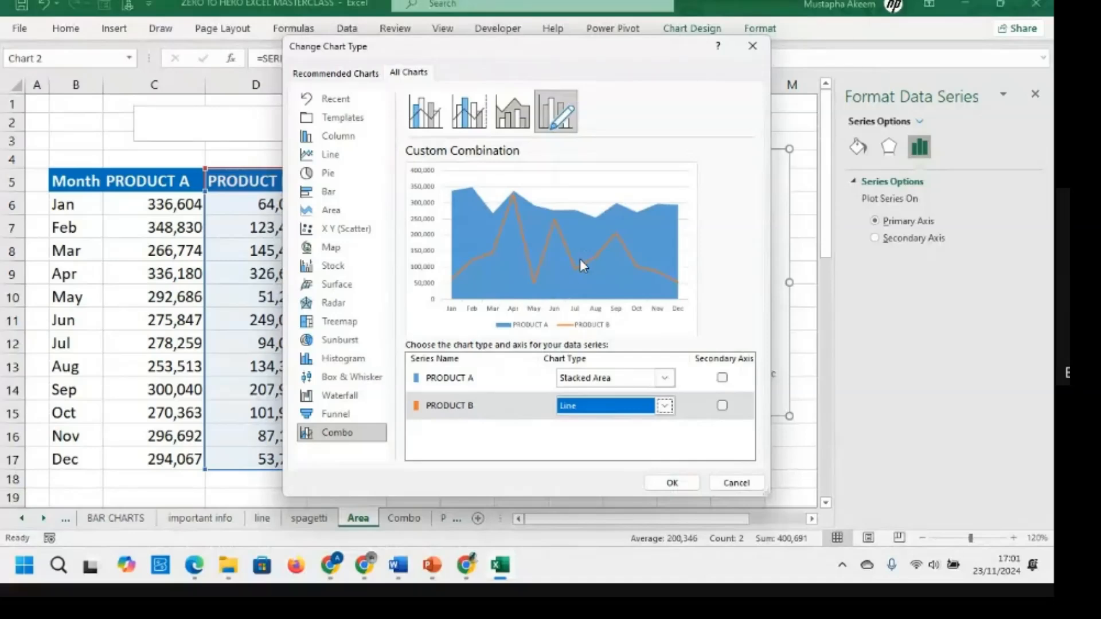
Try Clustered Bar as the PRODUCT B series type in the combo, and set the series back to Line
{"action": "left_click", "coordinate": [664, 406]}
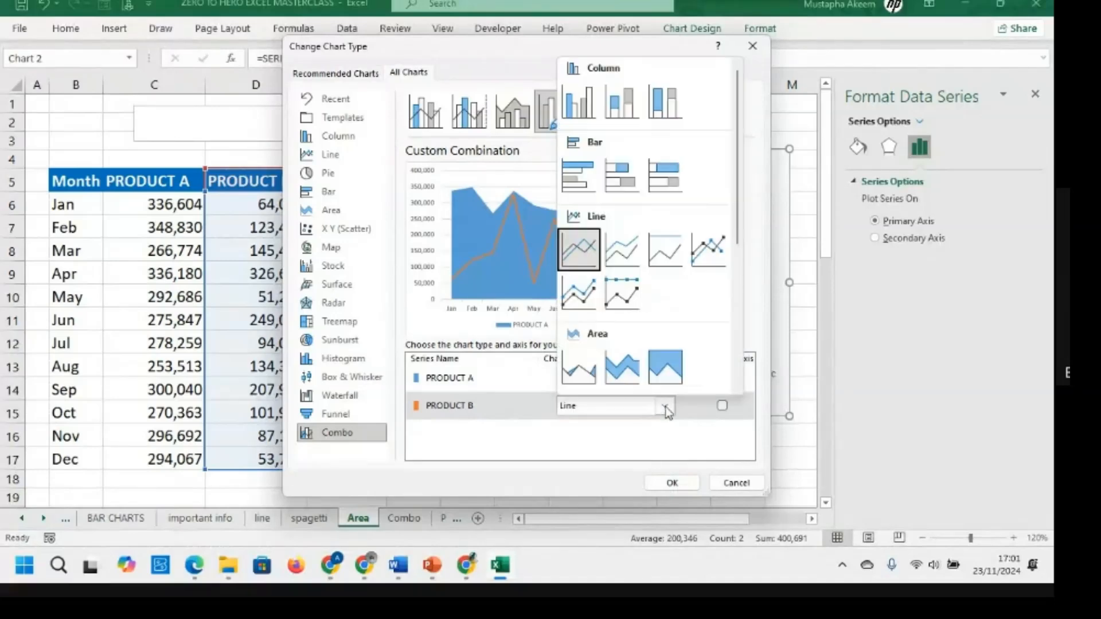
{"action": "left_click", "coordinate": [580, 163]}
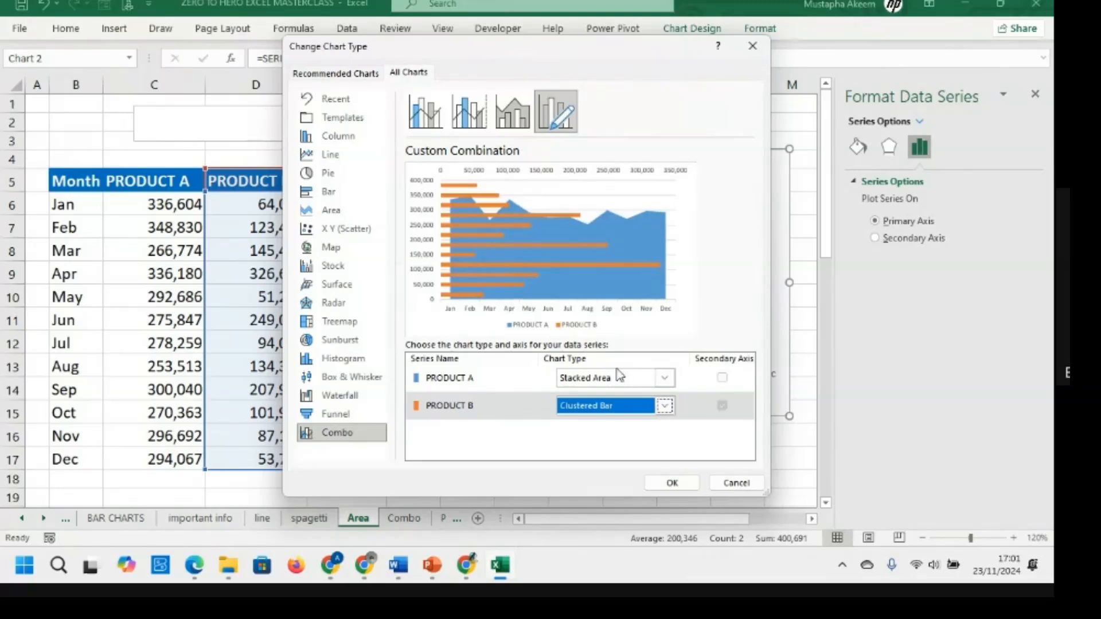
{"action": "left_click", "coordinate": [664, 408]}
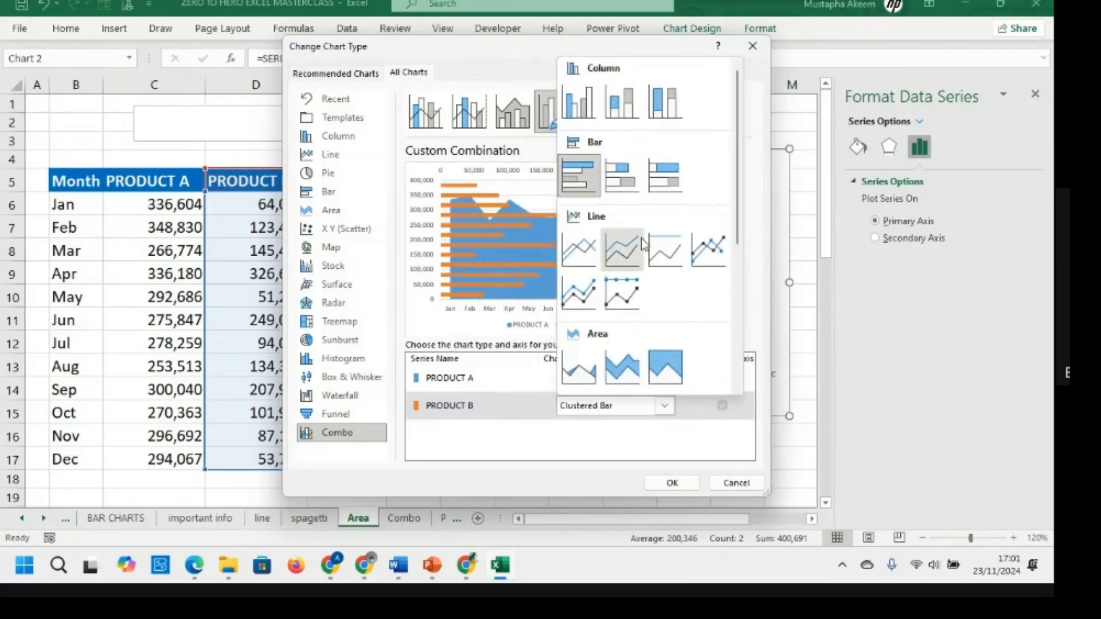
{"action": "left_click", "coordinate": [589, 245]}
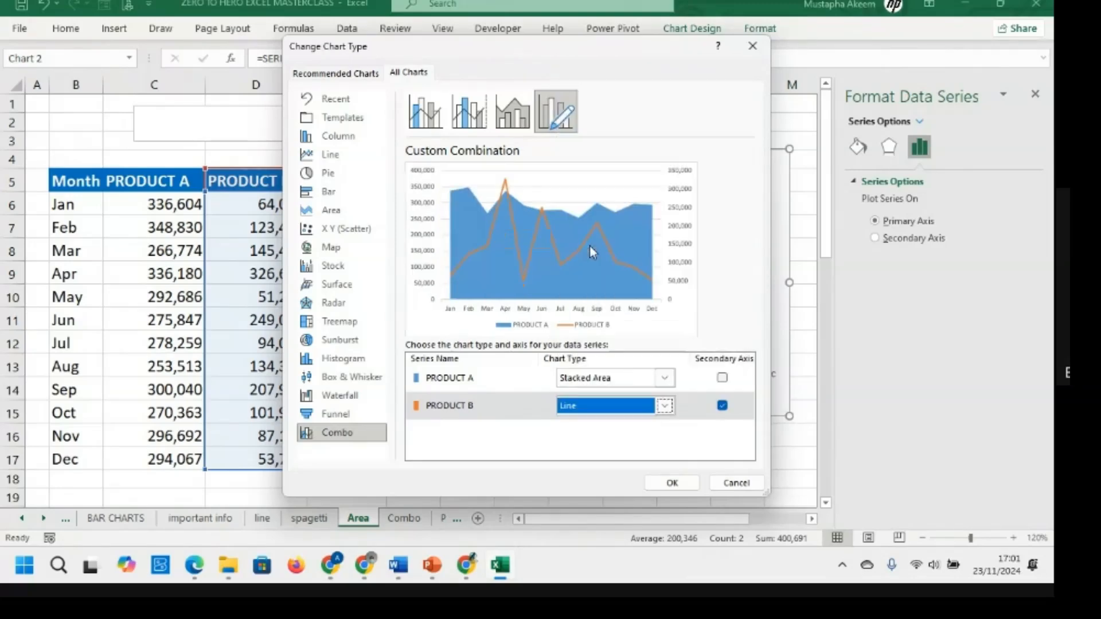
Apply the custom combination with PRODUCT A as stacked area and PRODUCT B as a line on the secondary axis, and go to the Pie sheet
{"action": "left_click", "coordinate": [673, 484]}
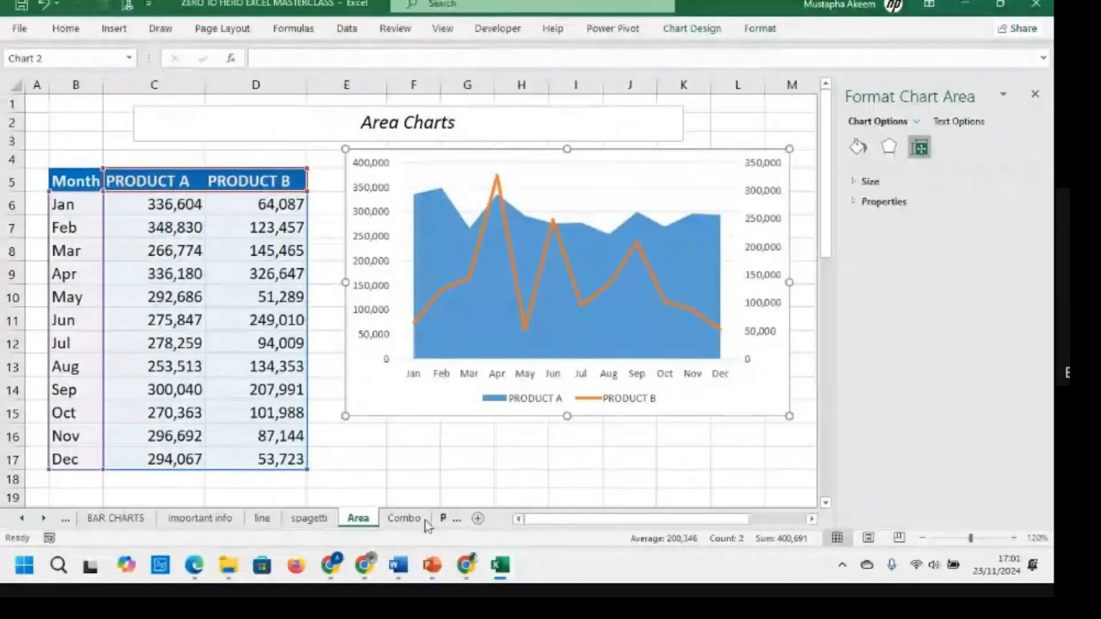
{"action": "left_click", "coordinate": [405, 517]}
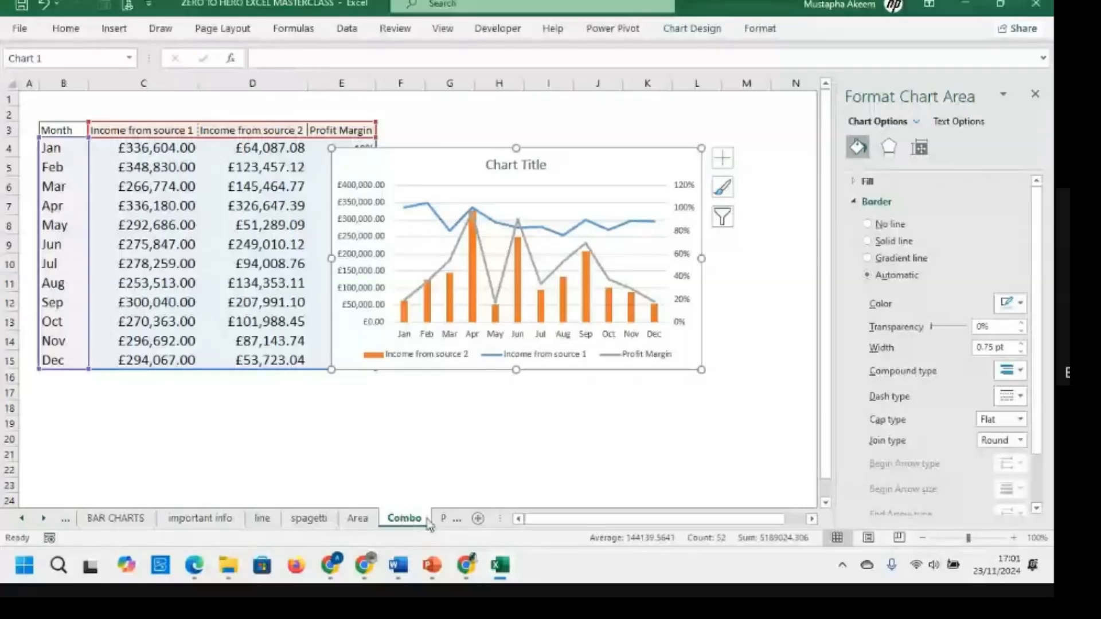
{"action": "left_click", "coordinate": [445, 520]}
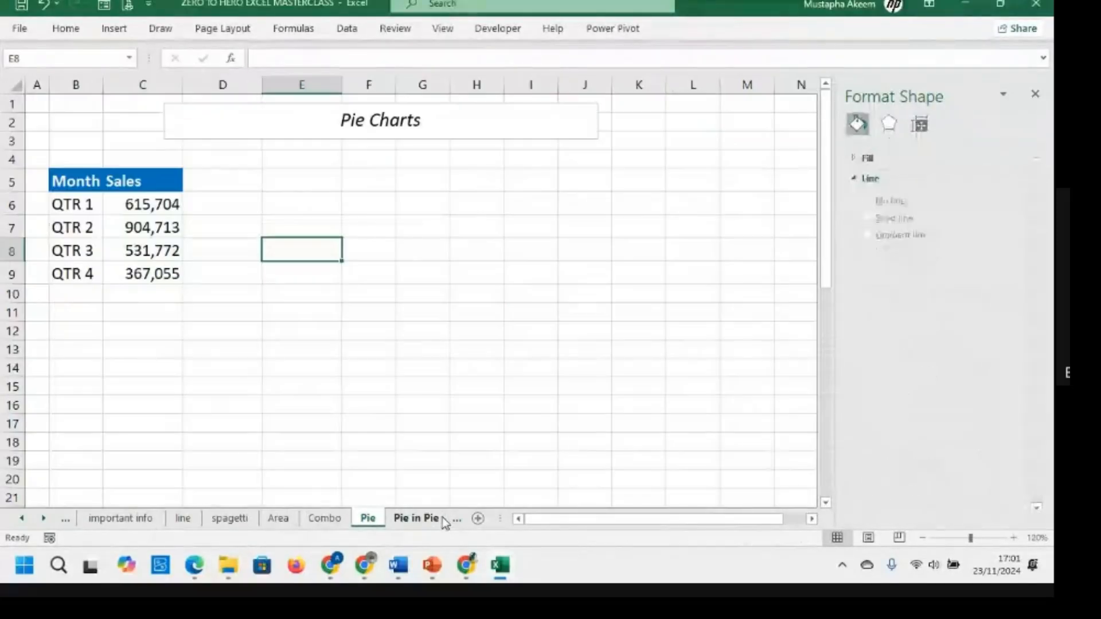
{"action": "left_click", "coordinate": [428, 401]}
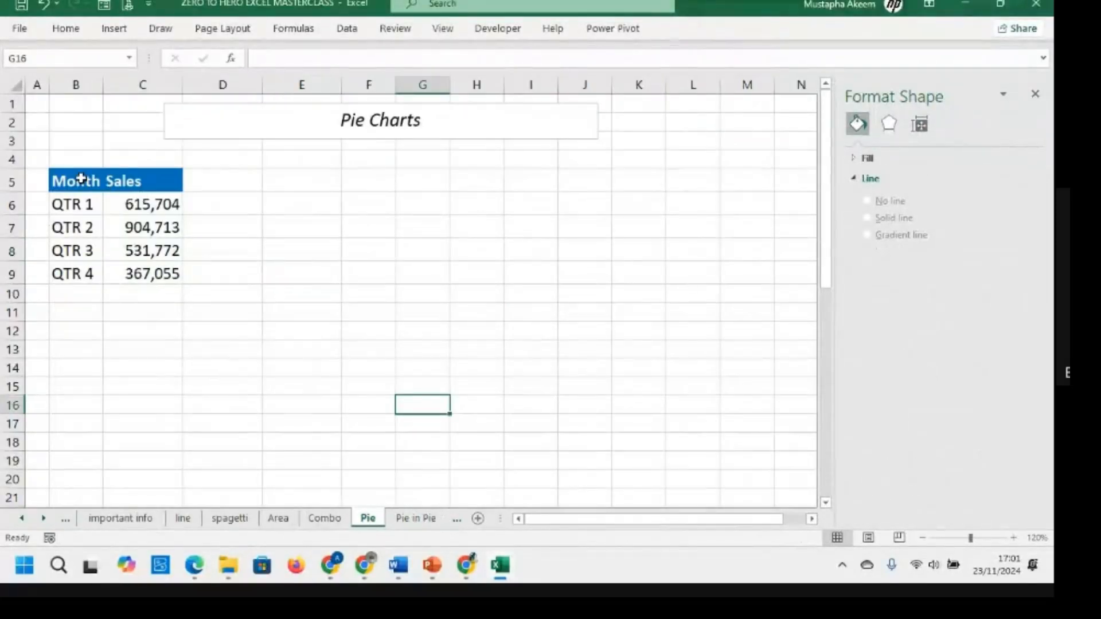
Insert a 3-D pie chart from the quarterly Month and Sales table in B5:C9
{"action": "left_click_drag", "start_coordinate": [82, 180], "coordinate": [162, 275]}
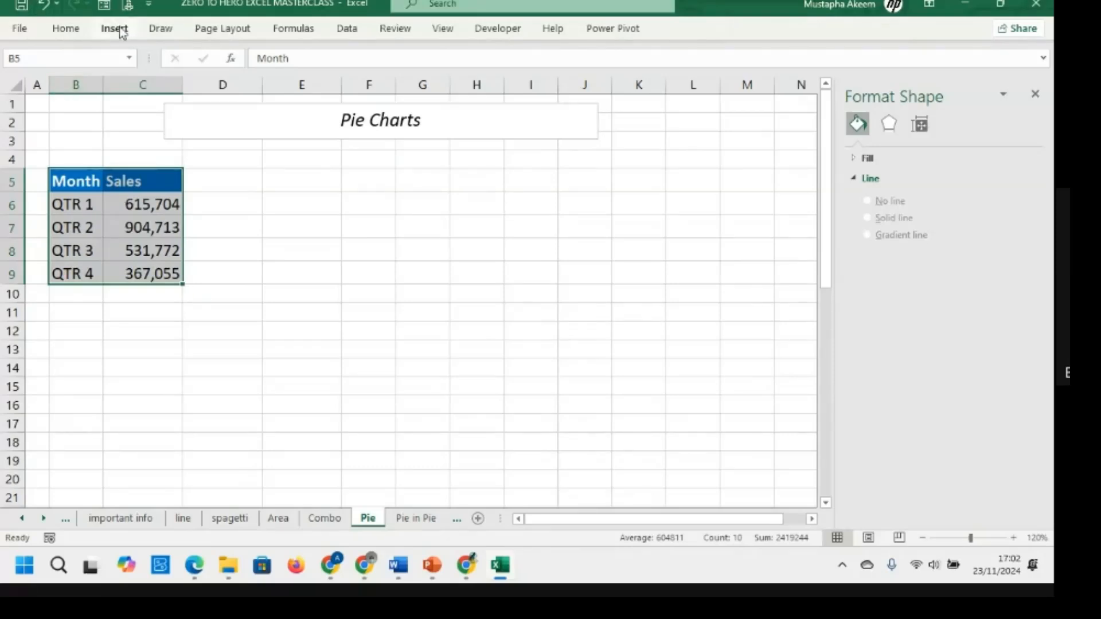
{"action": "left_click", "coordinate": [114, 29]}
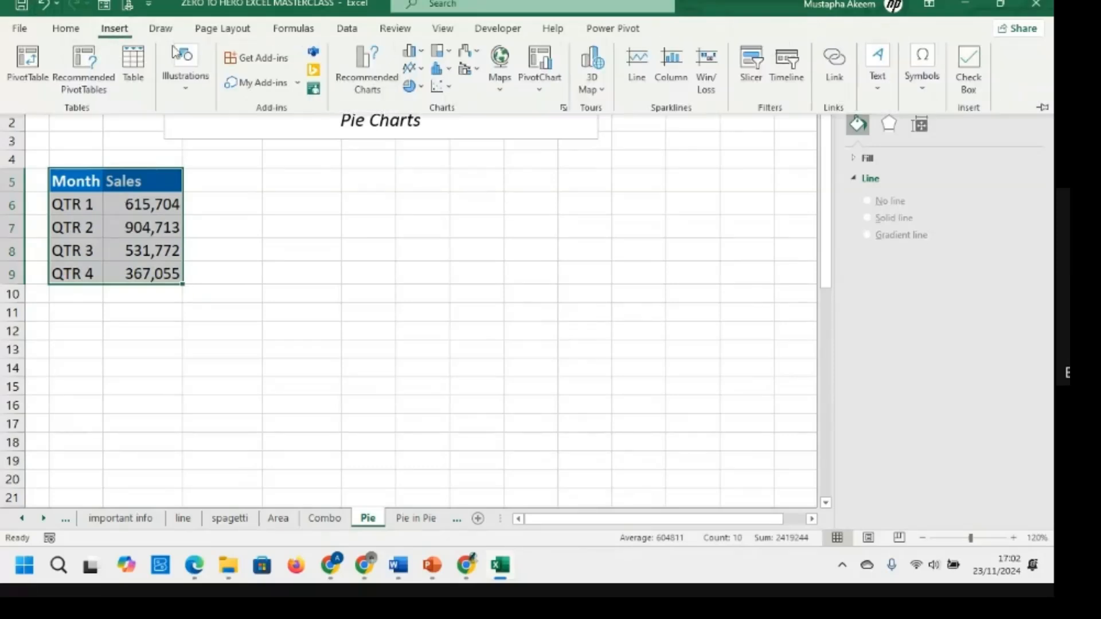
{"action": "left_click", "coordinate": [410, 87]}
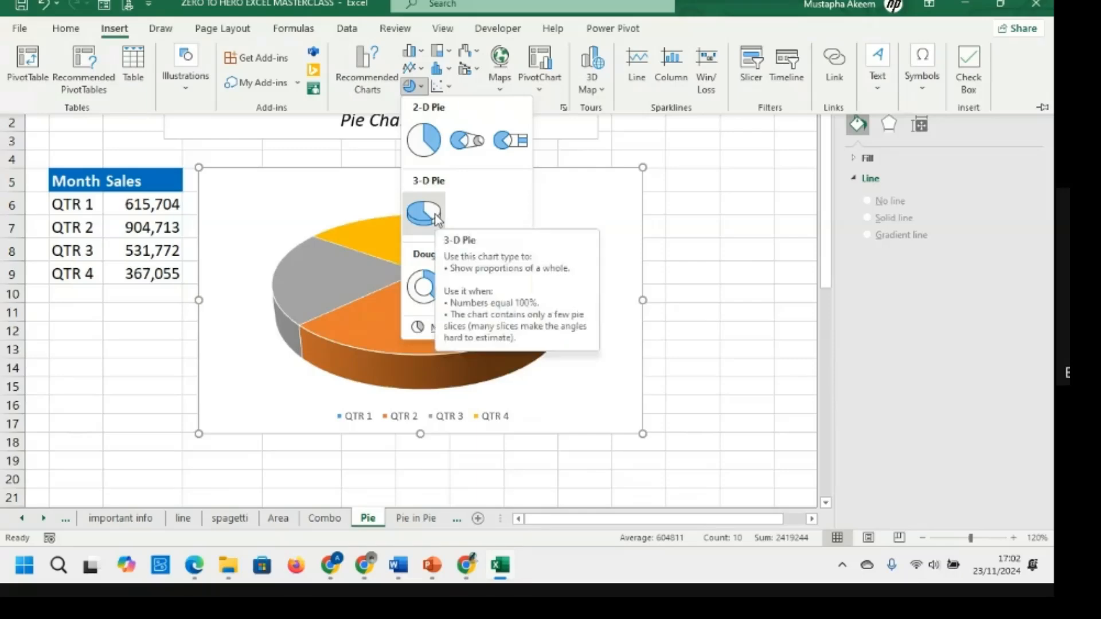
{"action": "left_click", "coordinate": [437, 218]}
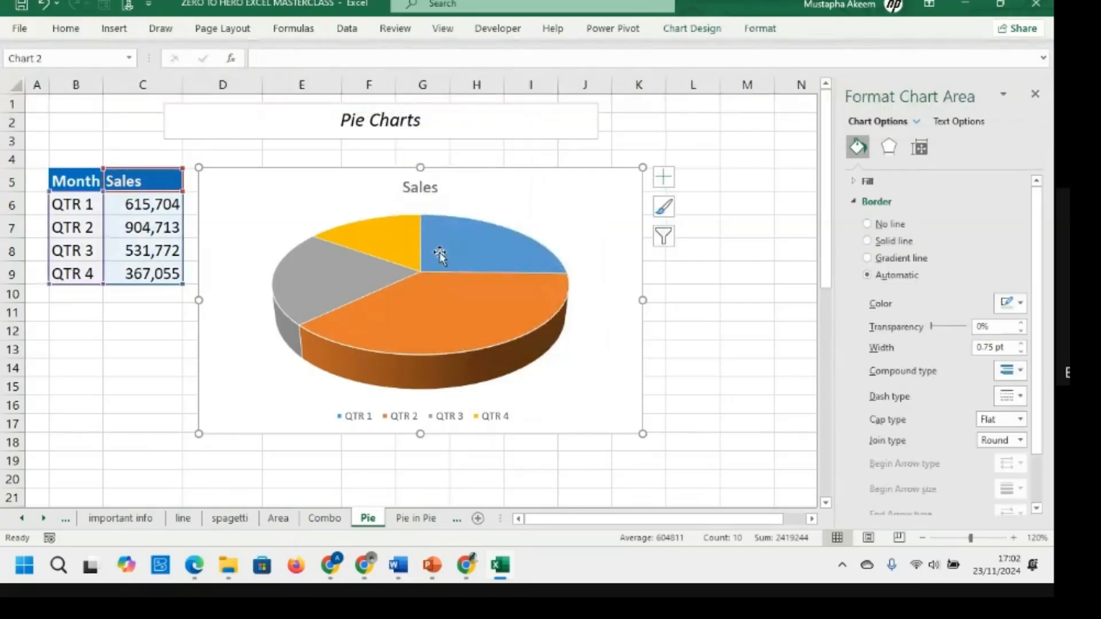
Try pulling all slices of the 3-D pie apart, and undo the separation
{"action": "left_click_drag", "start_coordinate": [454, 257], "coordinate": [514, 223]}
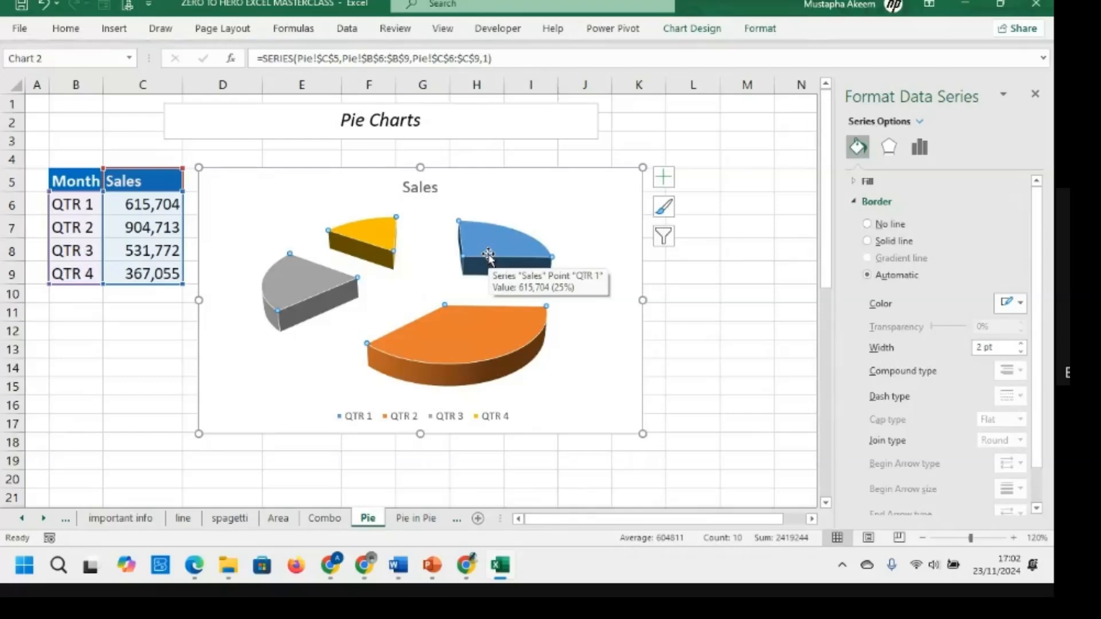
{"action": "key", "text": "ctrl+z"}
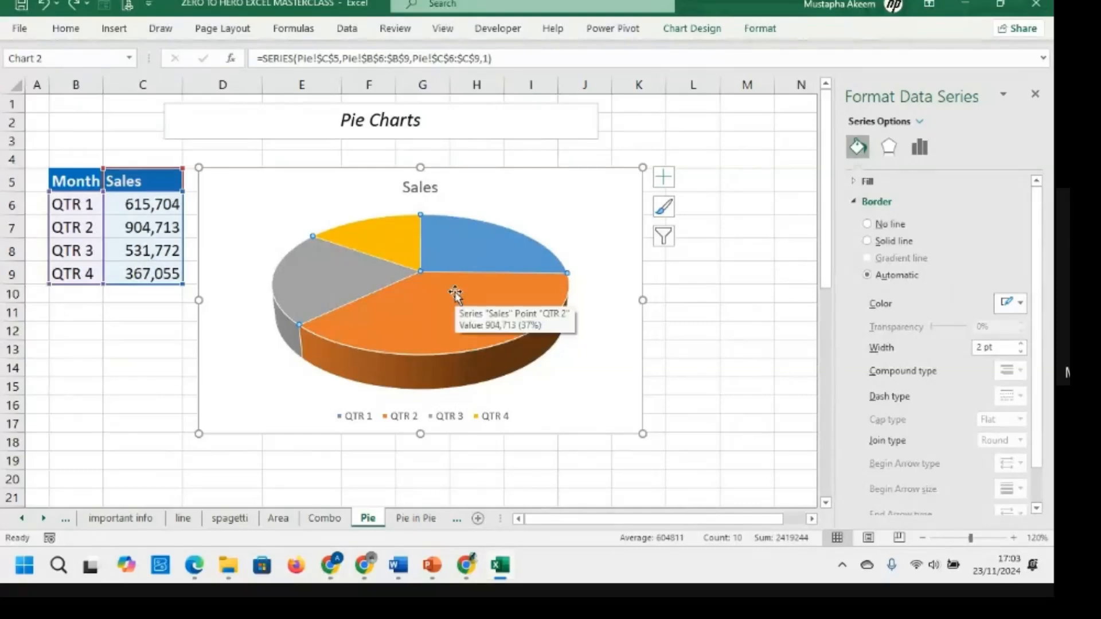
Shrink the pie chart slightly and move it up and away from the sales table, within columns D to K
{"action": "mouse_move", "coordinate": [401, 255]}
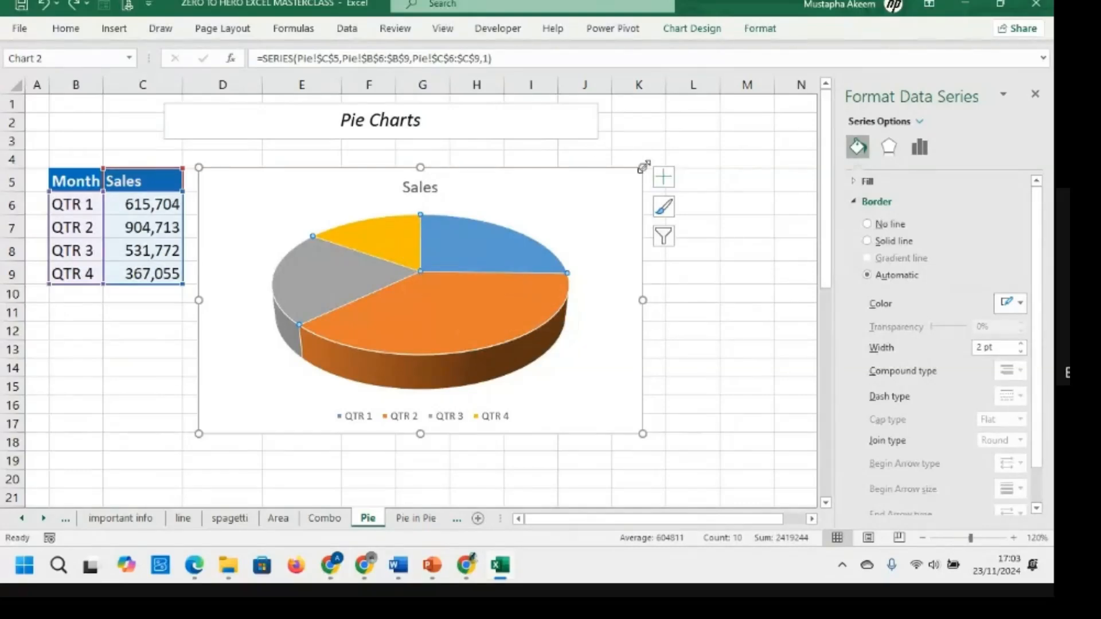
{"action": "left_click_drag", "start_coordinate": [642, 166], "coordinate": [619, 172]}
{"action": "left_click", "coordinate": [518, 179]}
{"action": "left_click_drag", "start_coordinate": [519, 180], "coordinate": [552, 164]}
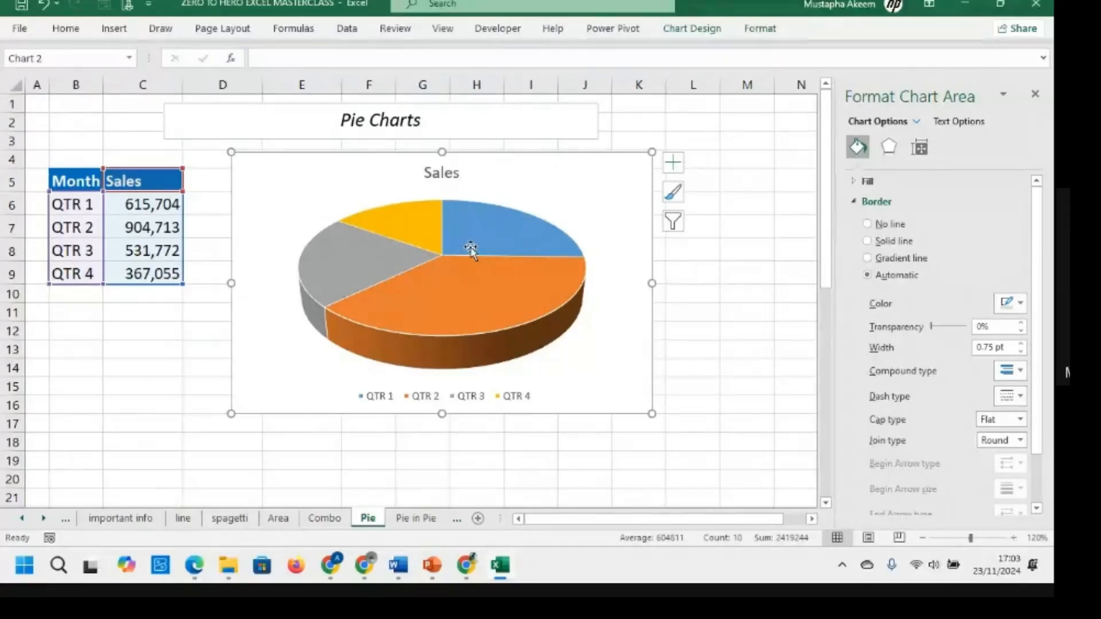
Change the chart type from 3-D Pie to the plain two-dimensional Pie
{"action": "mouse_move", "coordinate": [476, 246]}
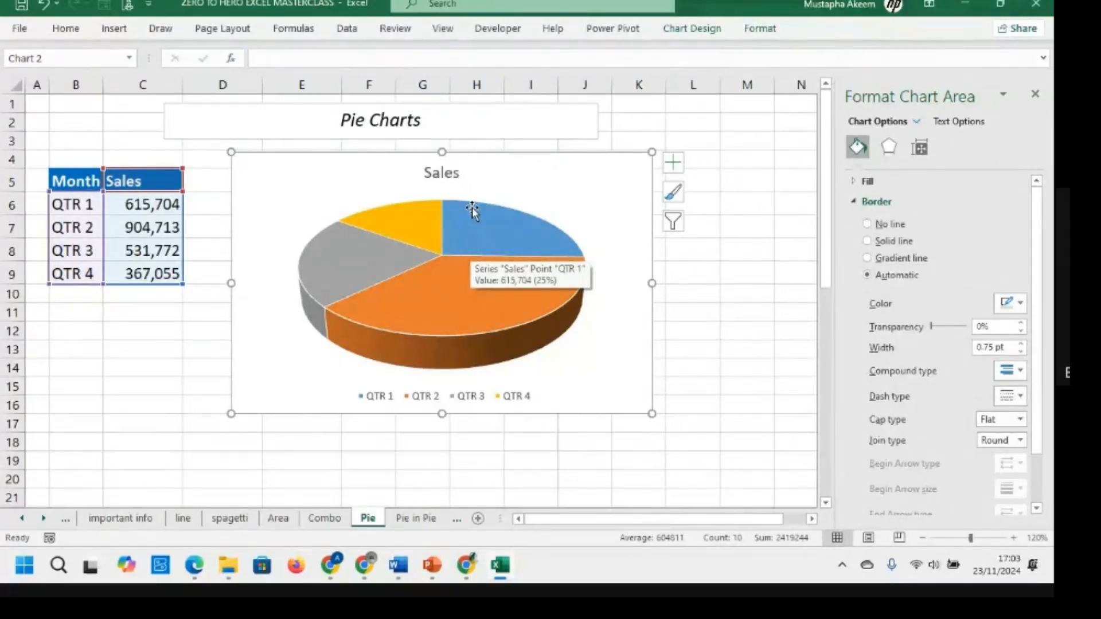
{"action": "left_click", "coordinate": [696, 29]}
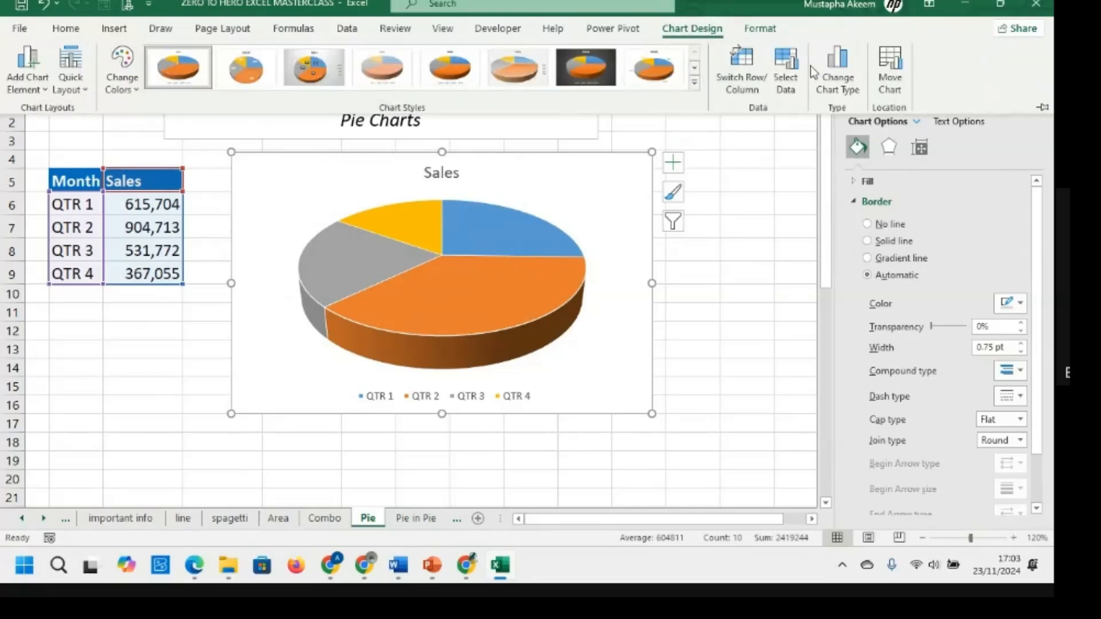
{"action": "left_click", "coordinate": [837, 72]}
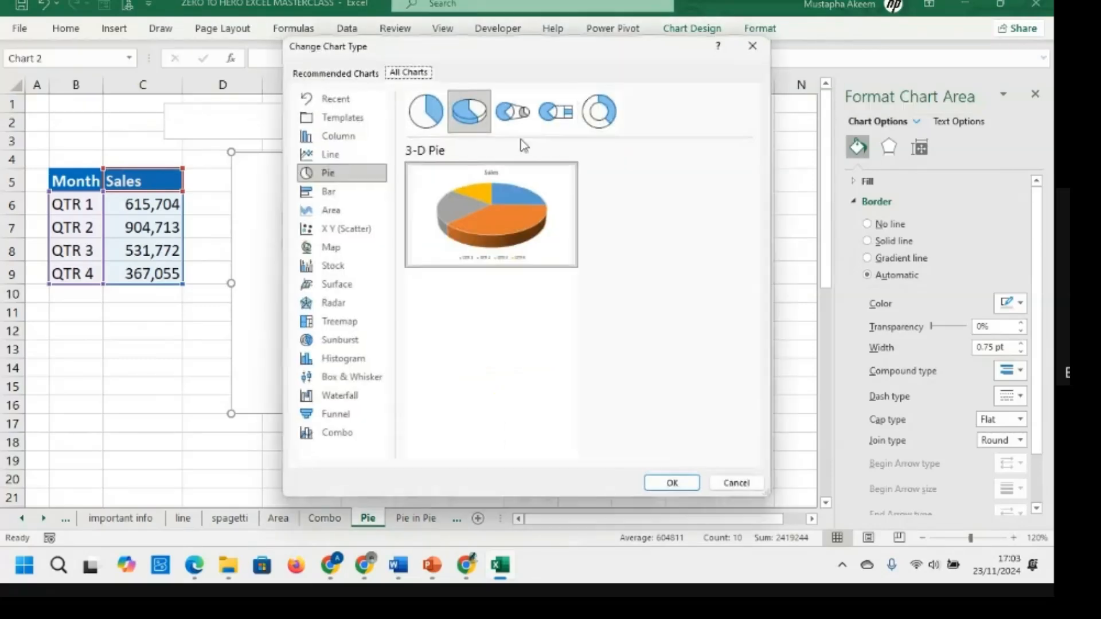
{"action": "left_click", "coordinate": [418, 123]}
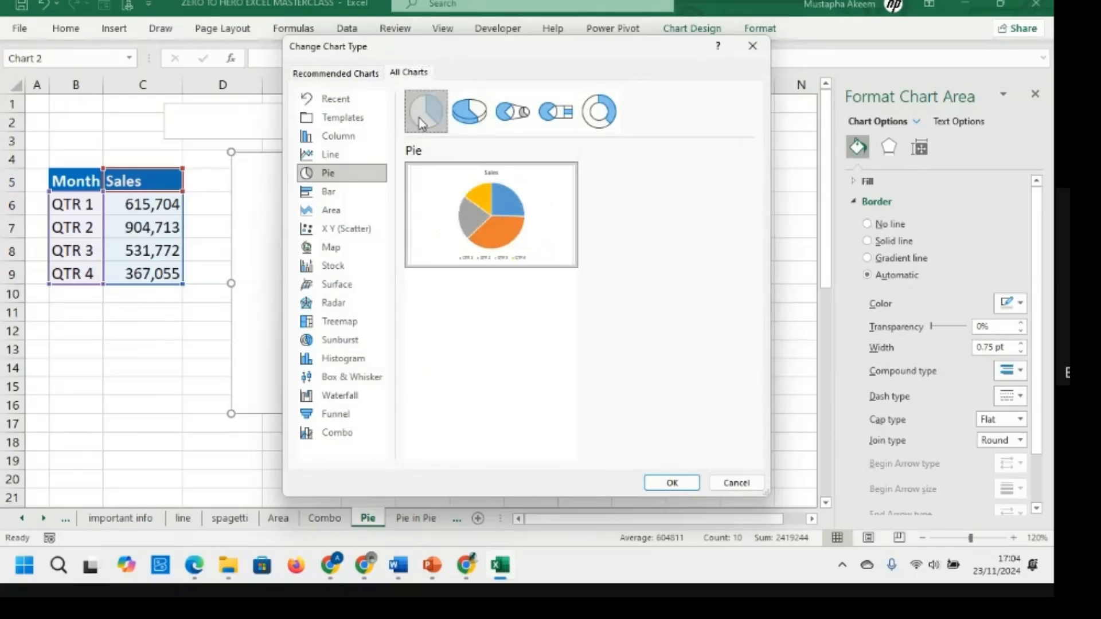
{"action": "left_click", "coordinate": [670, 482]}
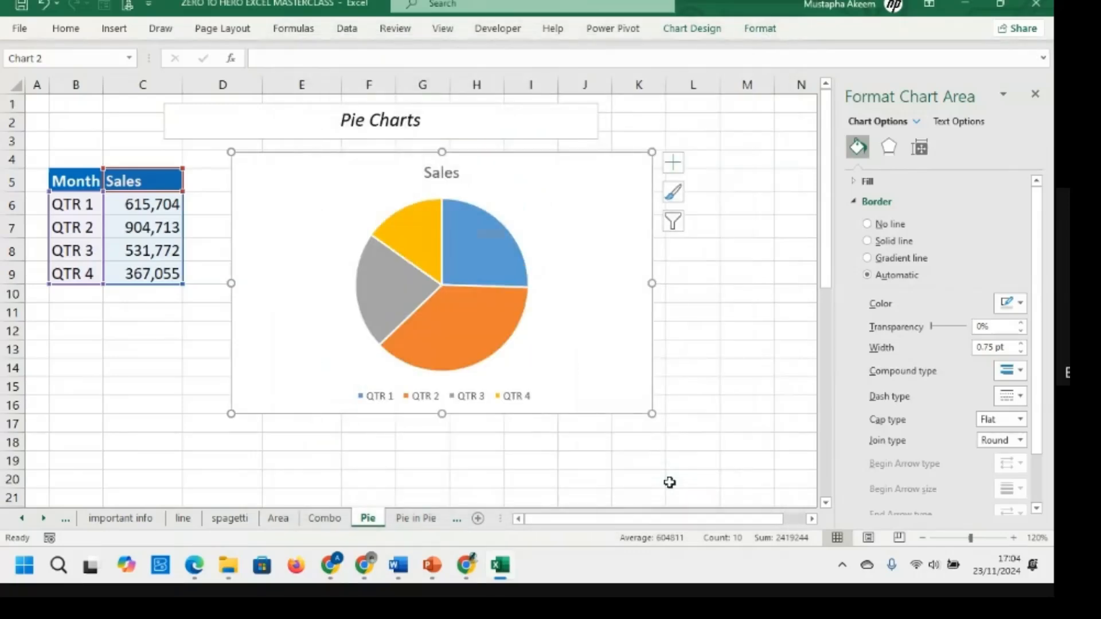
Add data labels to the pie slices as Data Callouts and open their detailed formatting options
{"action": "left_click", "coordinate": [497, 307]}
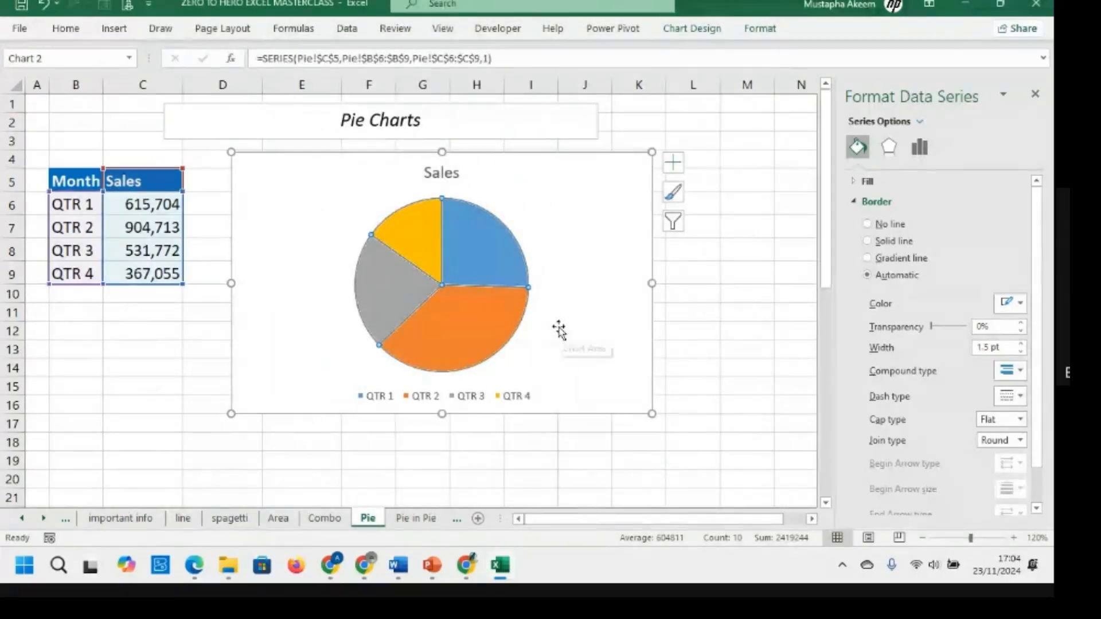
{"action": "left_click", "coordinate": [675, 165]}
{"action": "left_click", "coordinate": [710, 196]}
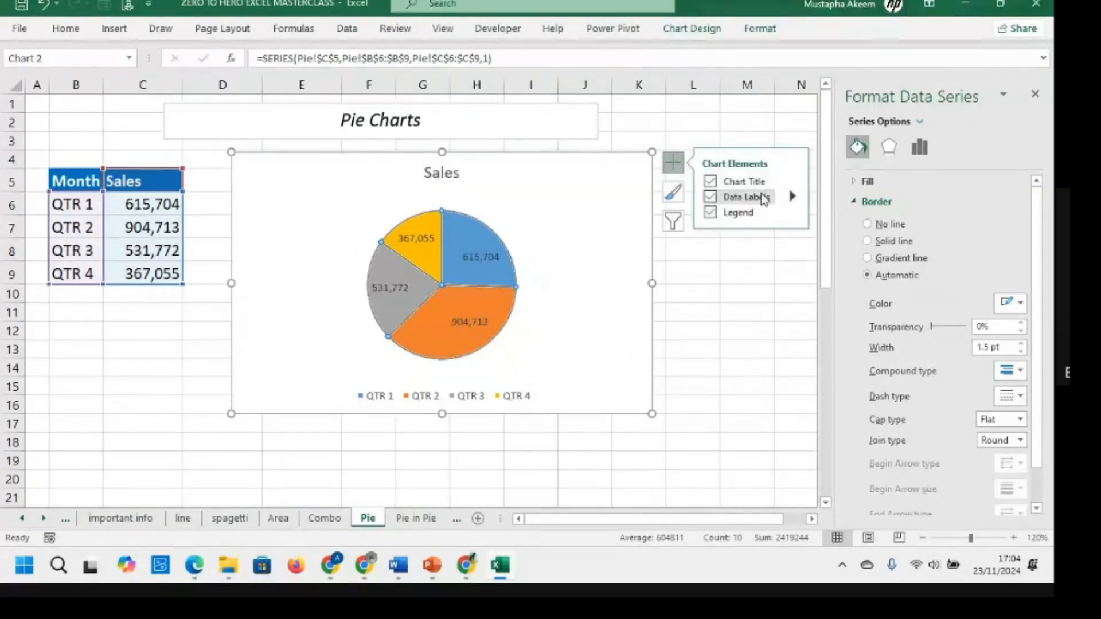
{"action": "left_click", "coordinate": [793, 197]}
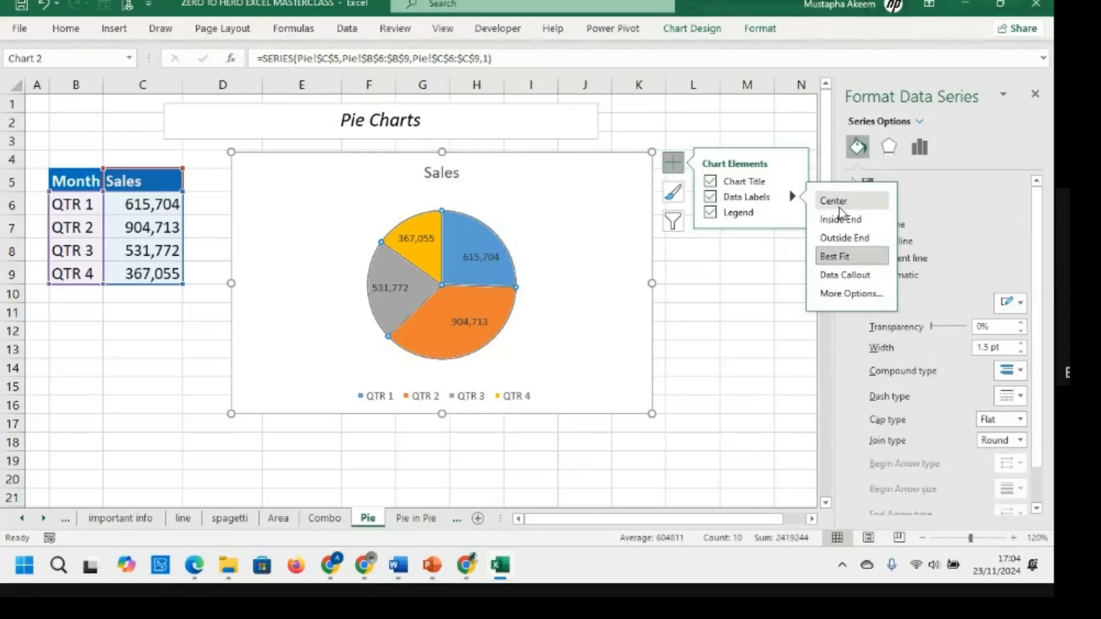
{"action": "left_click", "coordinate": [847, 277]}
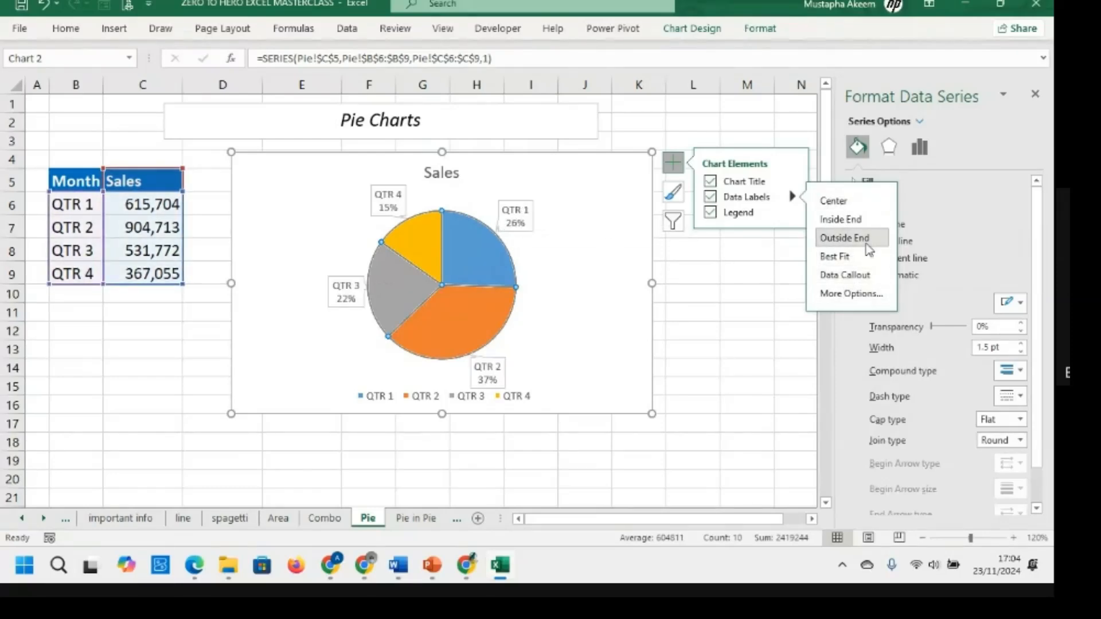
{"action": "left_click", "coordinate": [846, 291]}
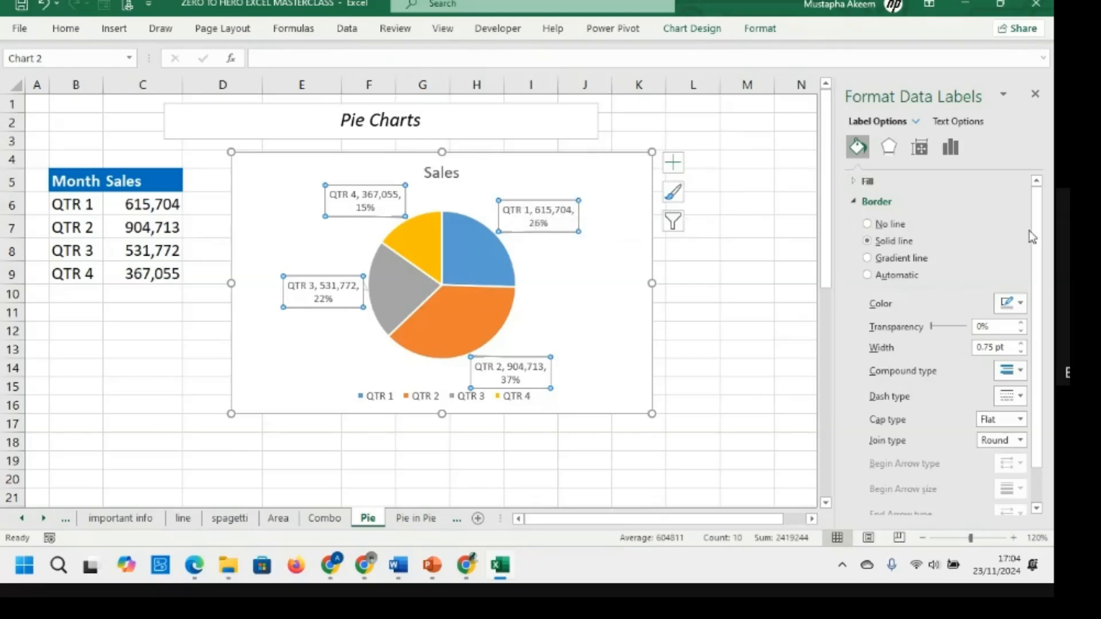
Set the separator of all pie data labels to (space)
{"action": "left_click", "coordinate": [950, 149]}
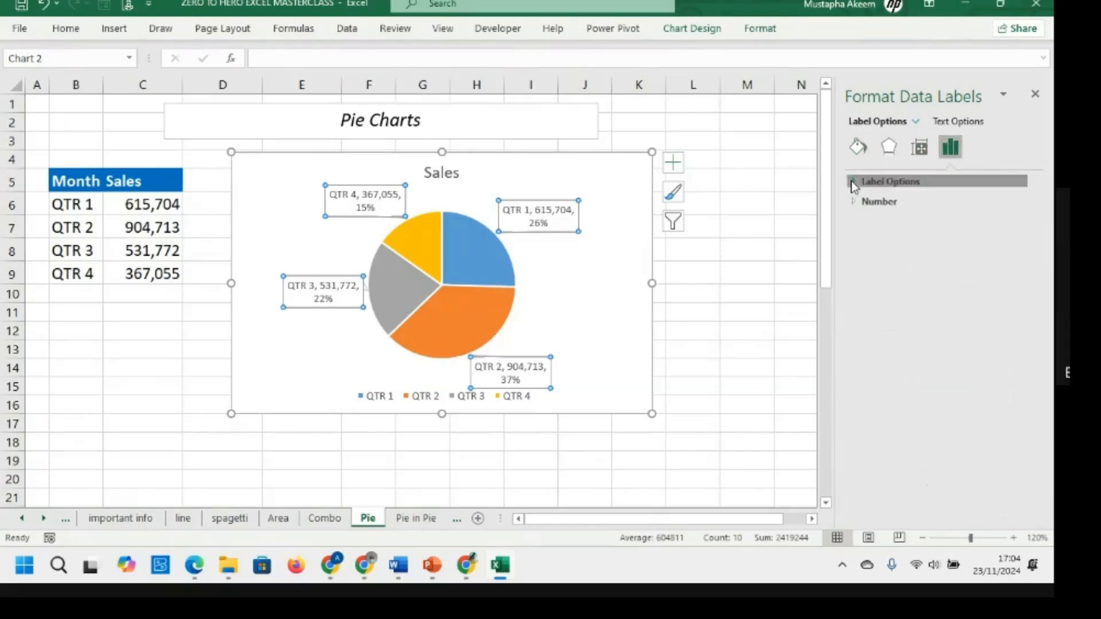
{"action": "left_click", "coordinate": [854, 182]}
{"action": "left_click", "coordinate": [1020, 352]}
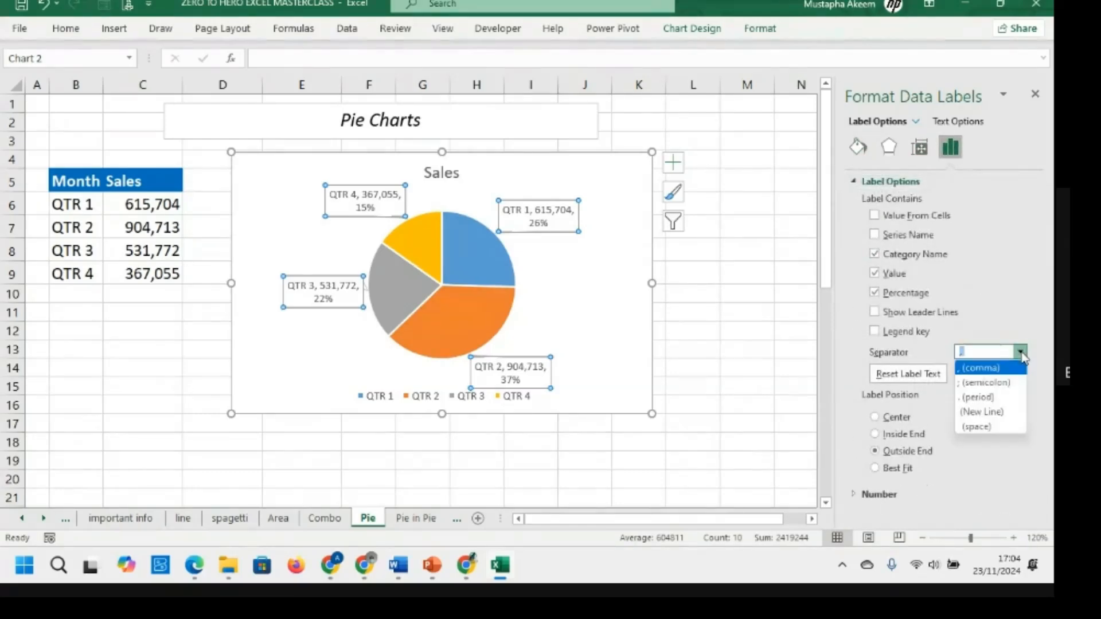
{"action": "left_click", "coordinate": [976, 427]}
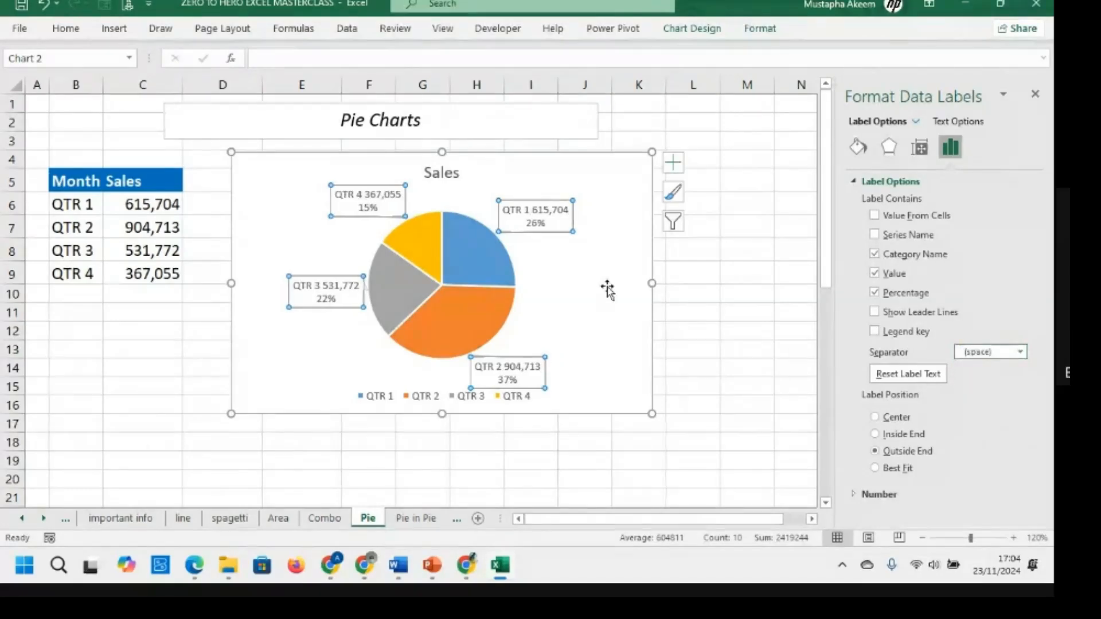
Set the separator of only the QTR 1 data label to (New Line)
{"action": "left_click", "coordinate": [527, 212]}
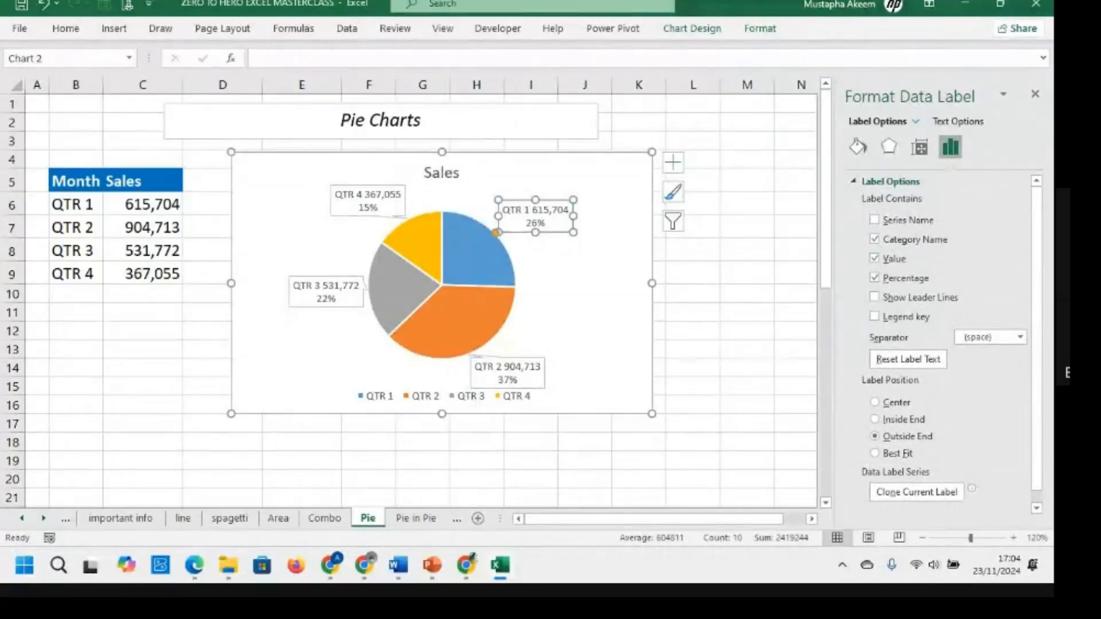
{"action": "left_click", "coordinate": [1020, 337]}
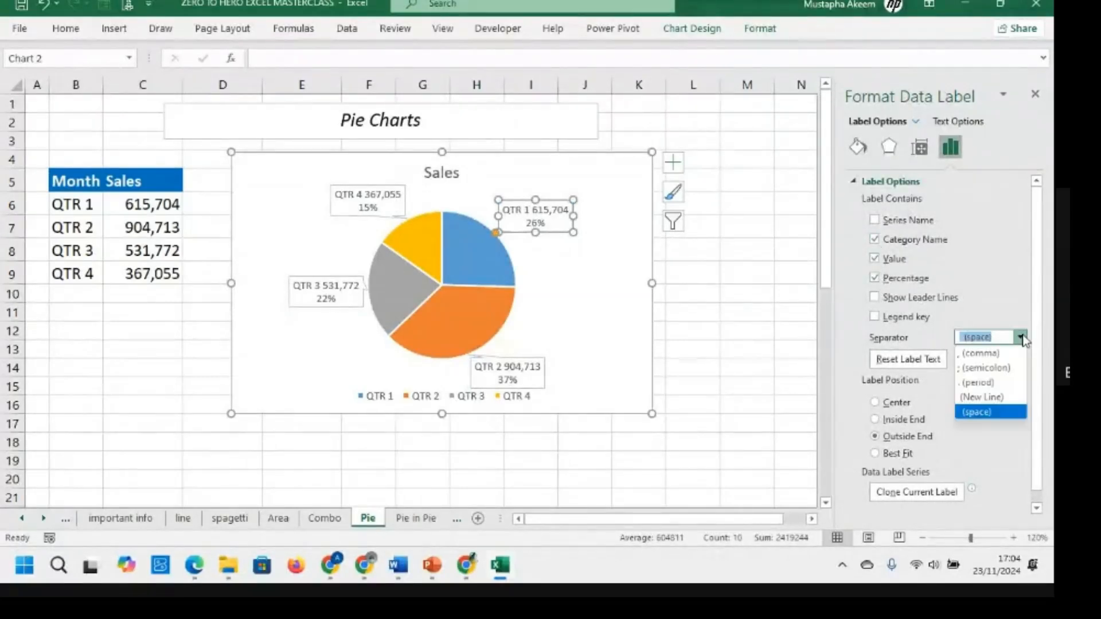
{"action": "left_click", "coordinate": [992, 398]}
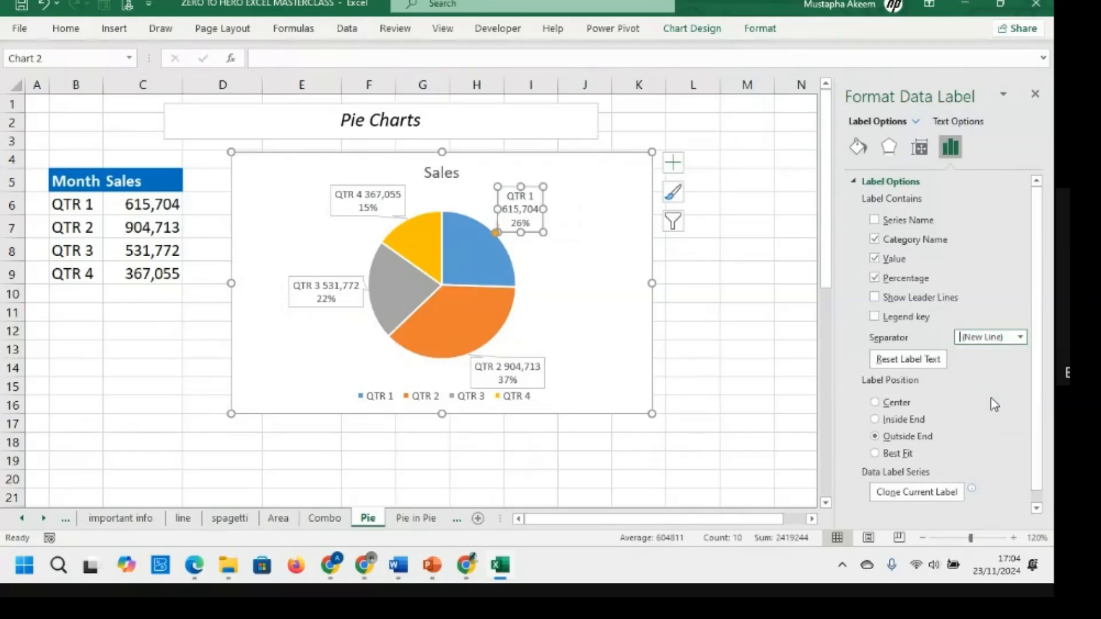
Select all the pie's data labels and set their separator to (New Line)
{"action": "left_click", "coordinate": [573, 229]}
{"action": "left_click", "coordinate": [414, 197]}
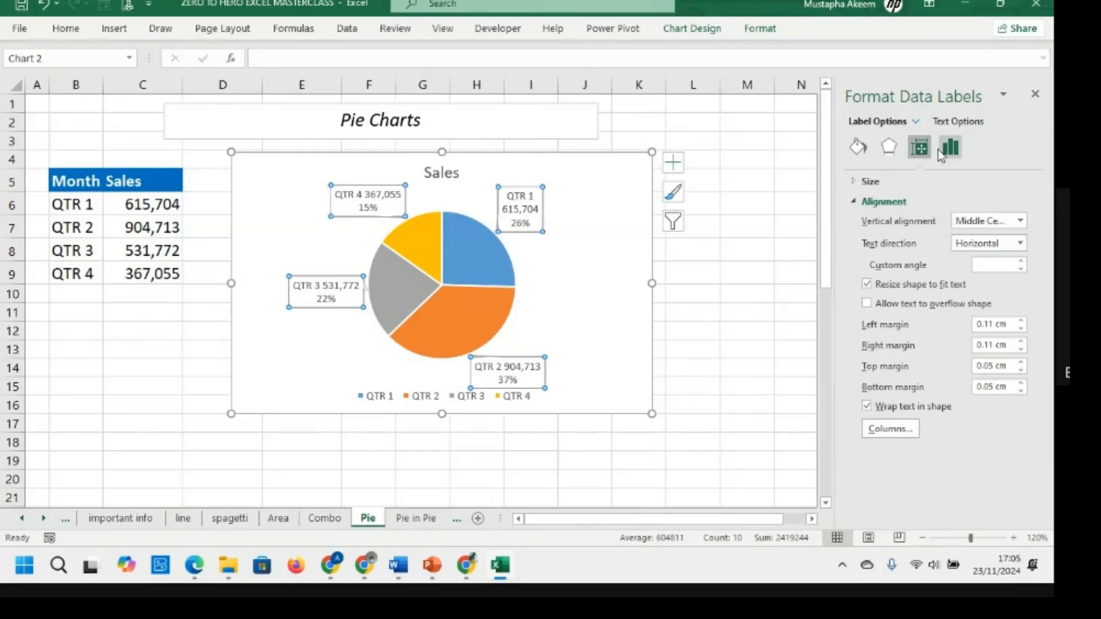
{"action": "left_click", "coordinate": [947, 148]}
{"action": "left_click", "coordinate": [856, 183]}
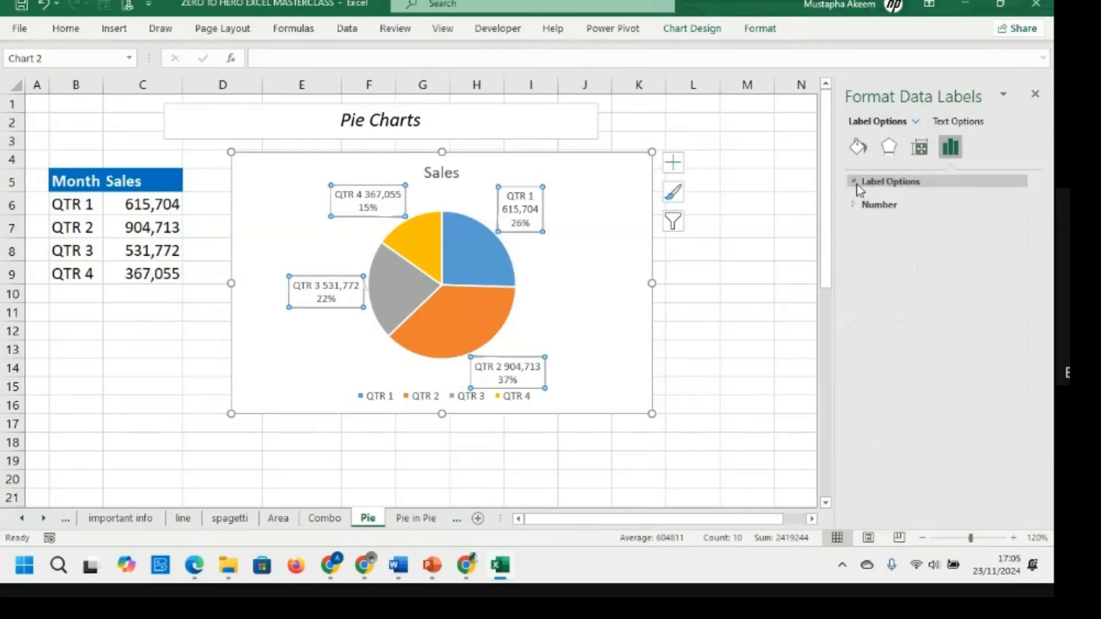
{"action": "left_click", "coordinate": [1019, 353]}
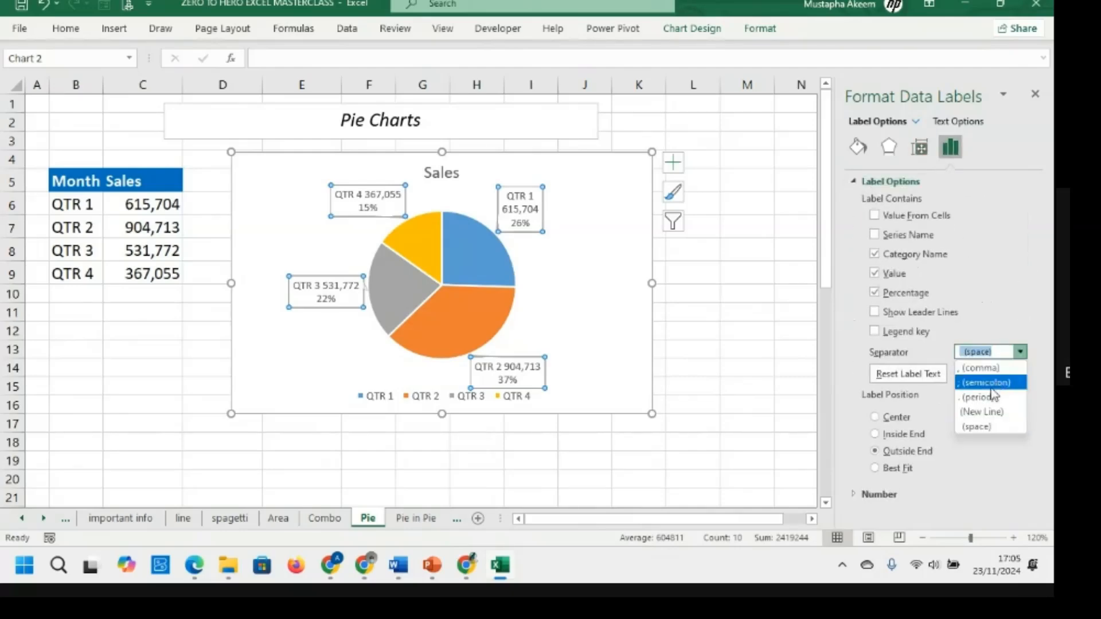
{"action": "left_click", "coordinate": [990, 412]}
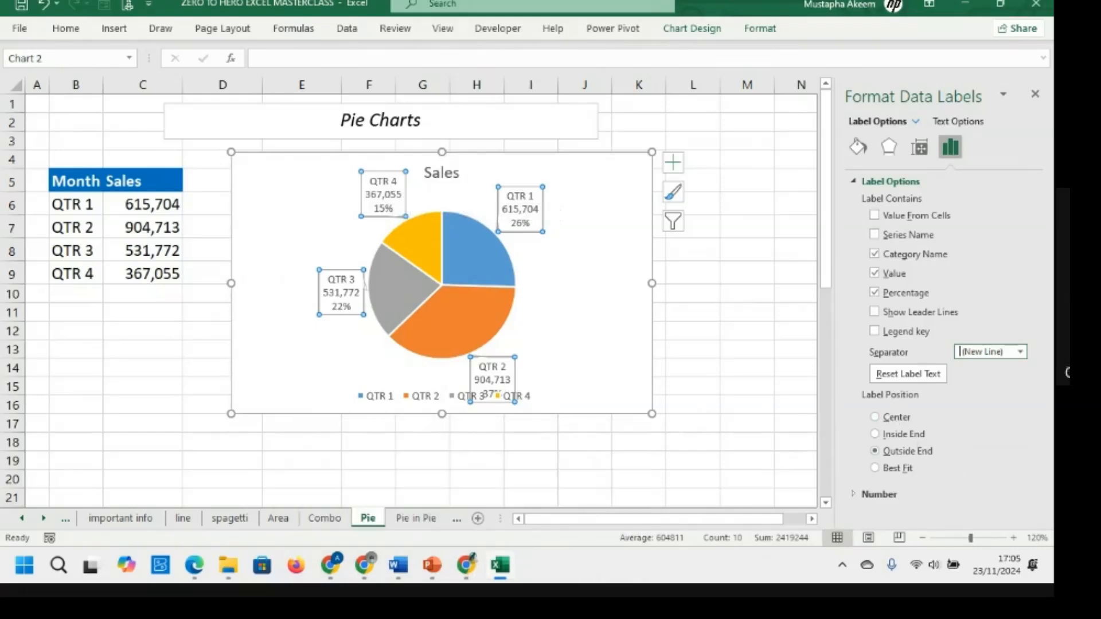
Remove the legend from the Sales pie chart
{"action": "left_click", "coordinate": [415, 395]}
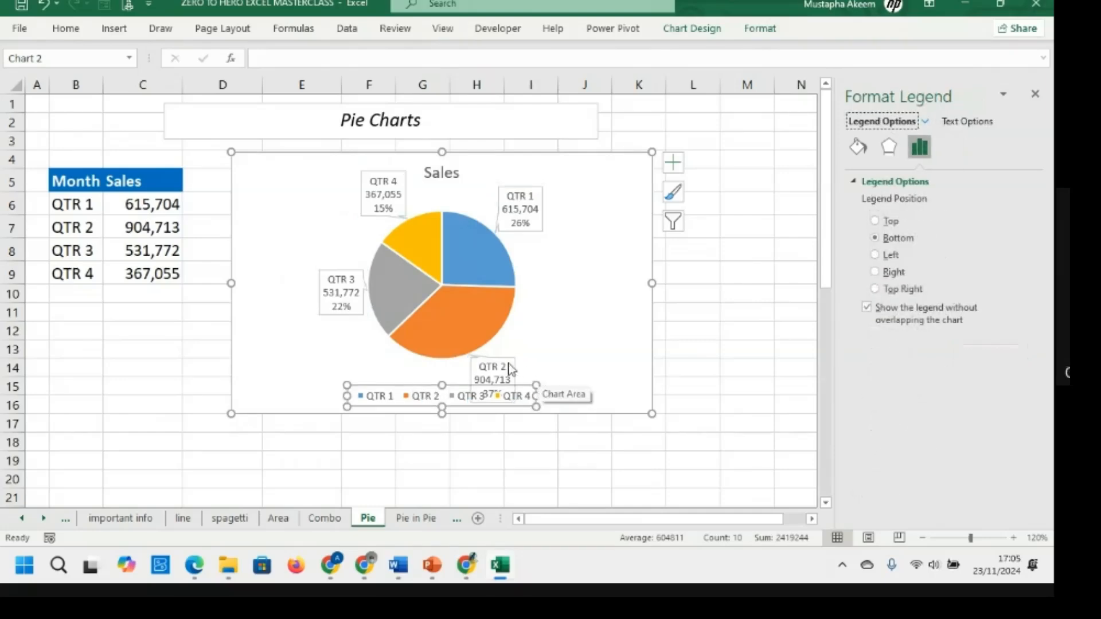
{"action": "left_click", "coordinate": [669, 152]}
{"action": "left_click", "coordinate": [602, 204]}
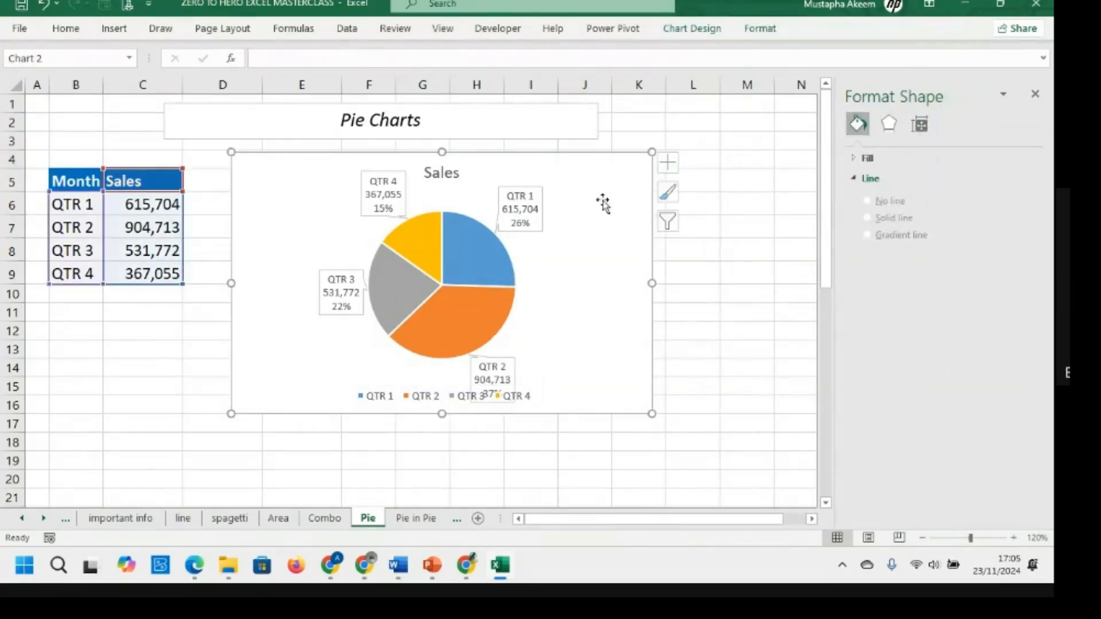
{"action": "left_click", "coordinate": [672, 163]}
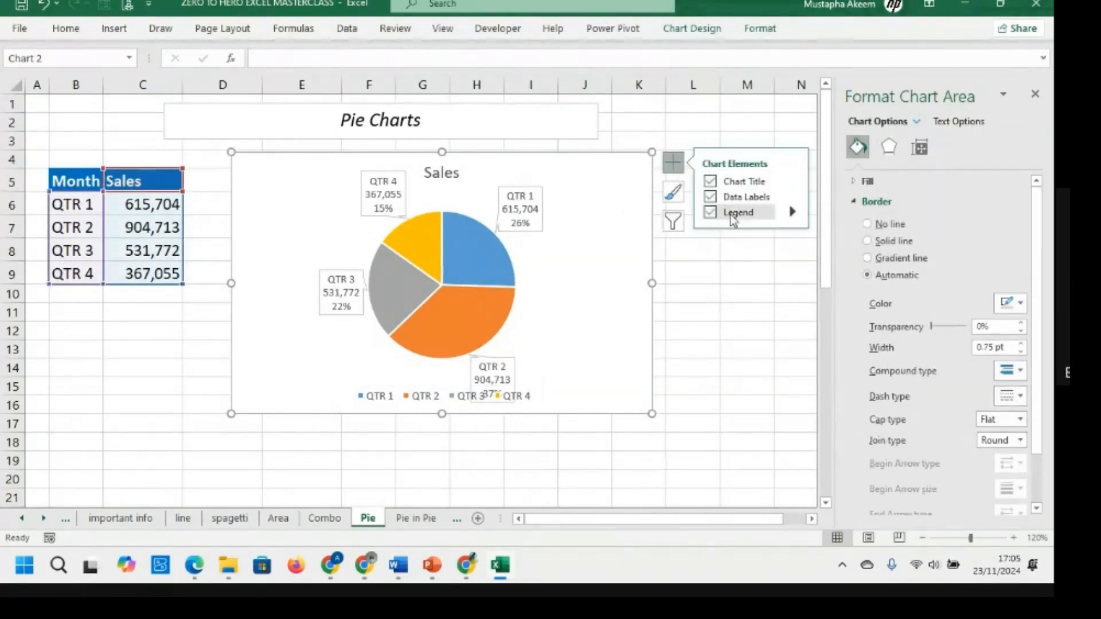
{"action": "left_click", "coordinate": [710, 213]}
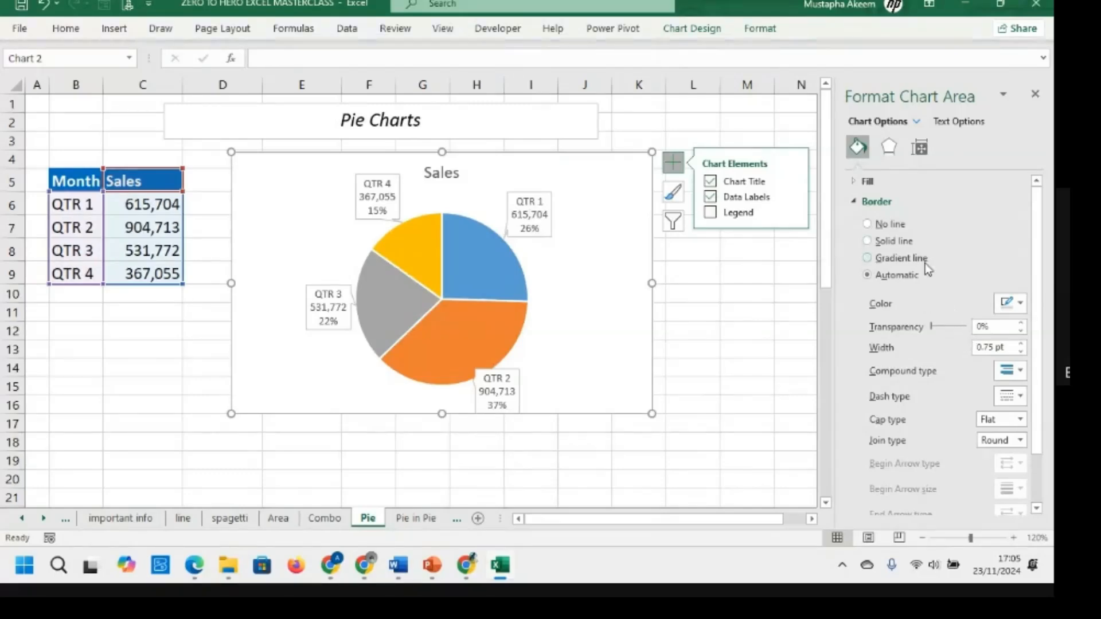
{"action": "left_click", "coordinate": [466, 176]}
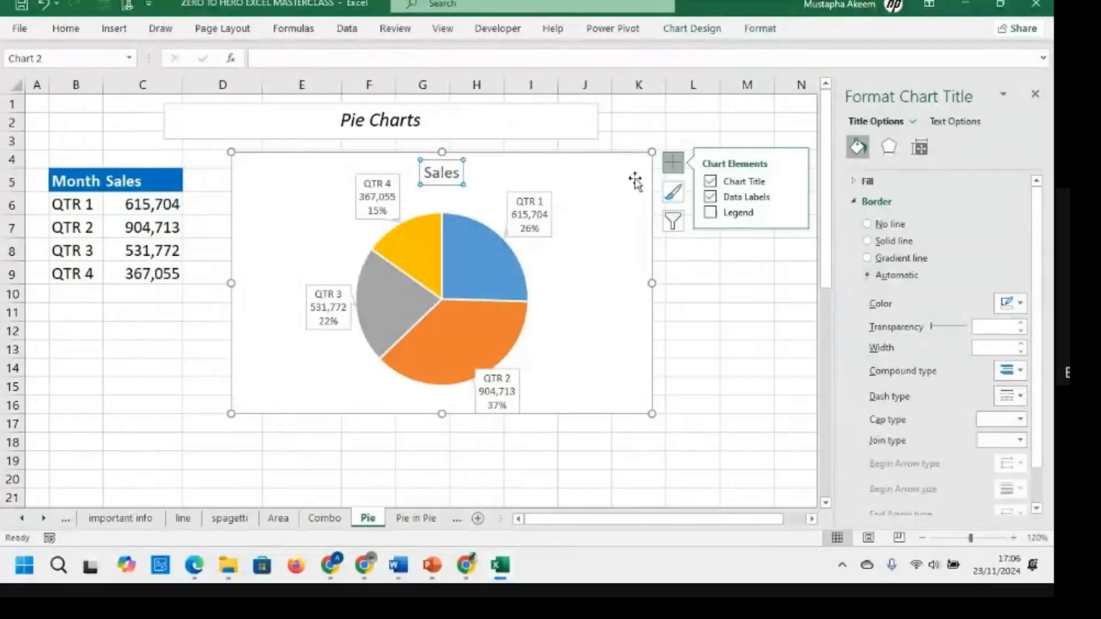
{"action": "left_click", "coordinate": [634, 182]}
{"action": "left_click", "coordinate": [760, 29]}
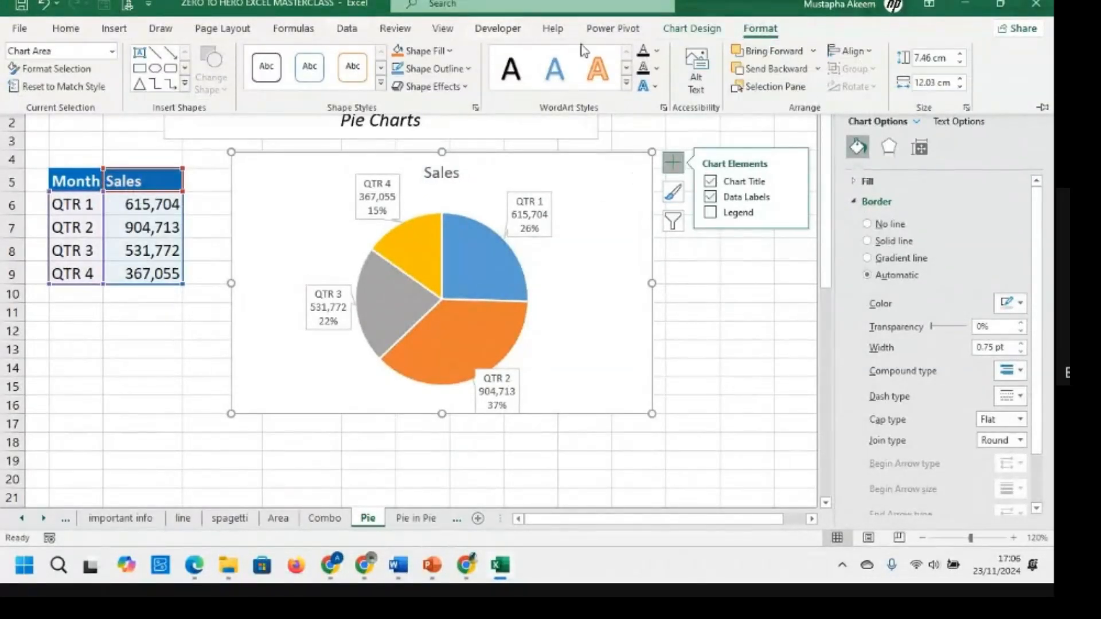
{"action": "left_click", "coordinate": [601, 217]}
{"action": "left_click", "coordinate": [708, 29]}
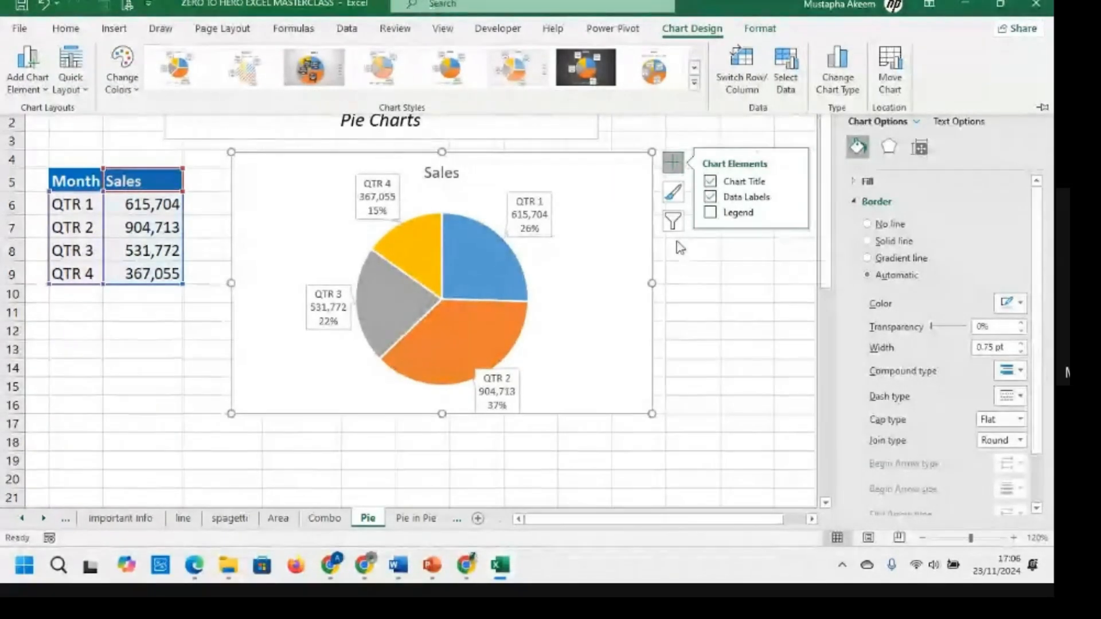
Filter the pie chart to exclude the QTR 1 and QTR 2 categories and apply the filter
{"action": "left_click", "coordinate": [672, 221]}
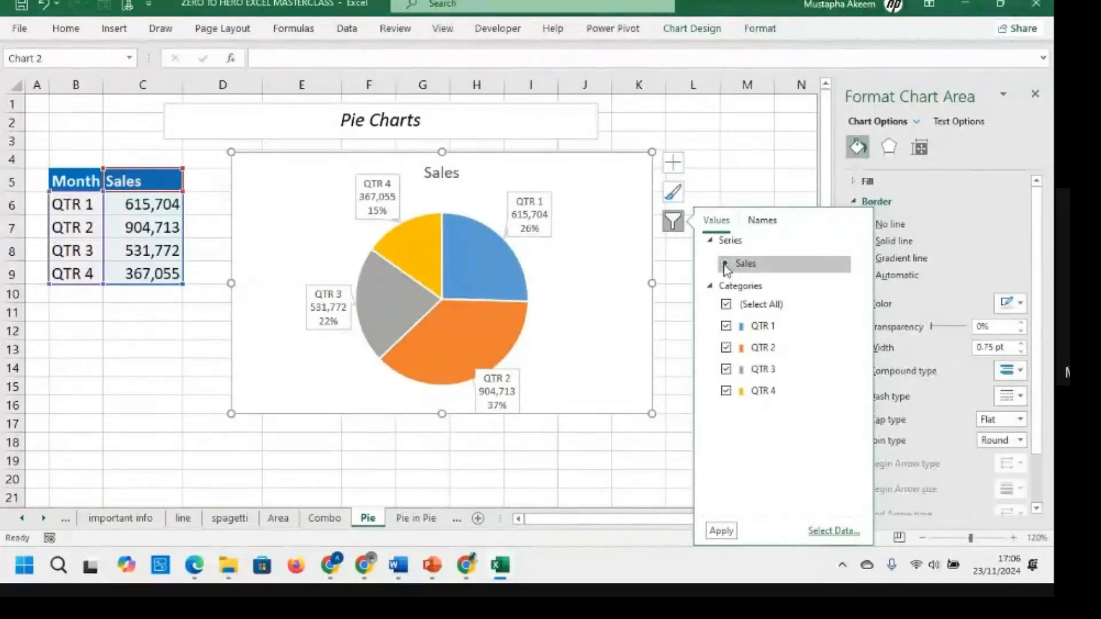
{"action": "left_click", "coordinate": [761, 224]}
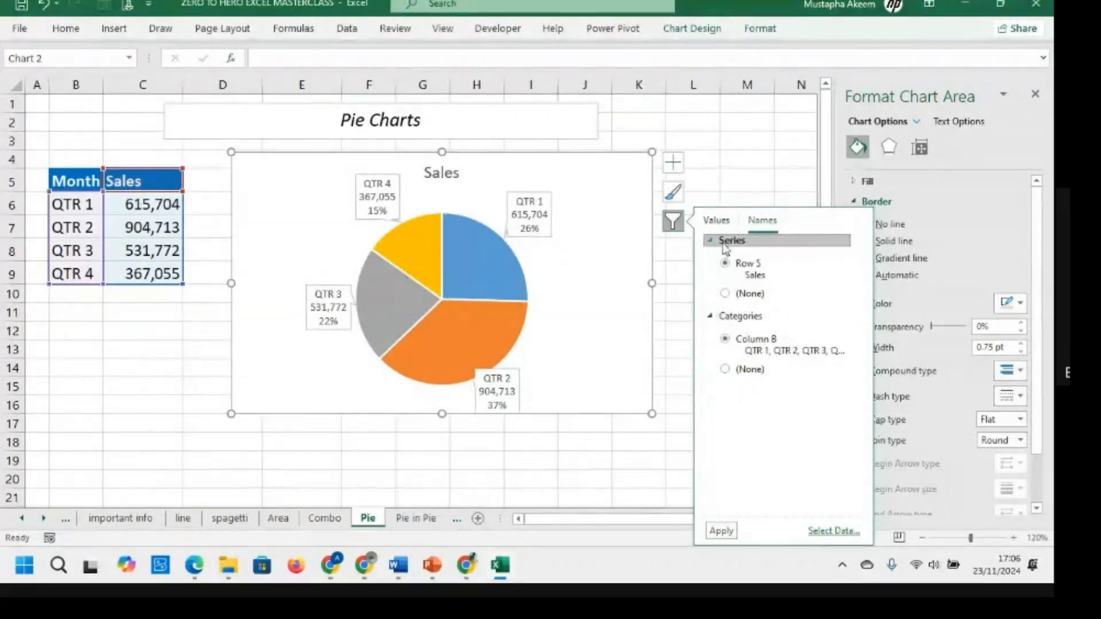
{"action": "left_click", "coordinate": [714, 225]}
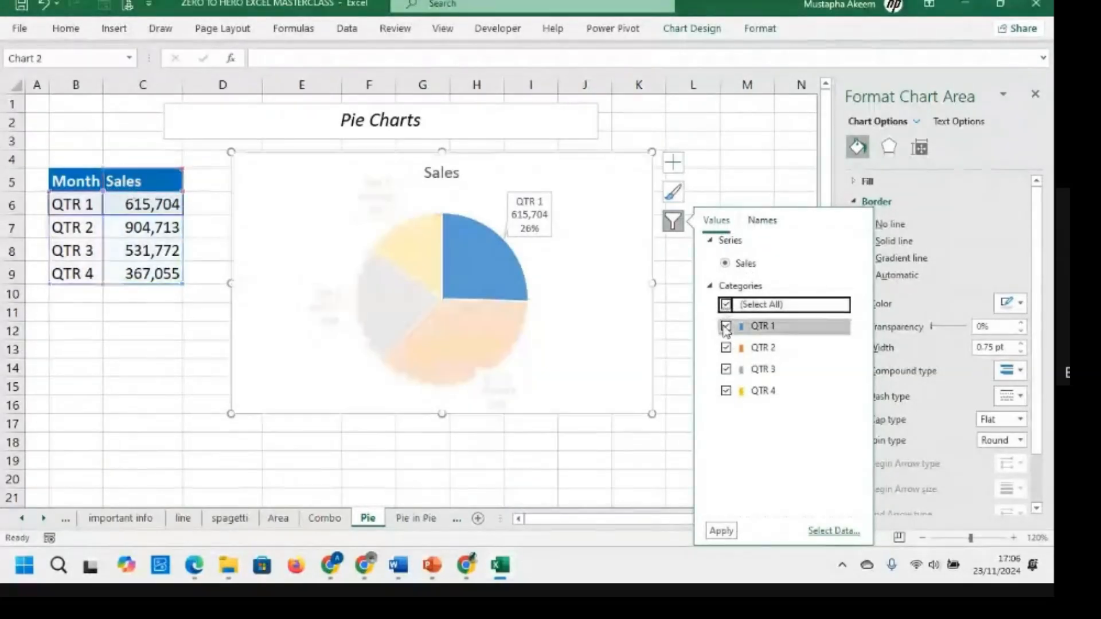
{"action": "left_click", "coordinate": [725, 326]}
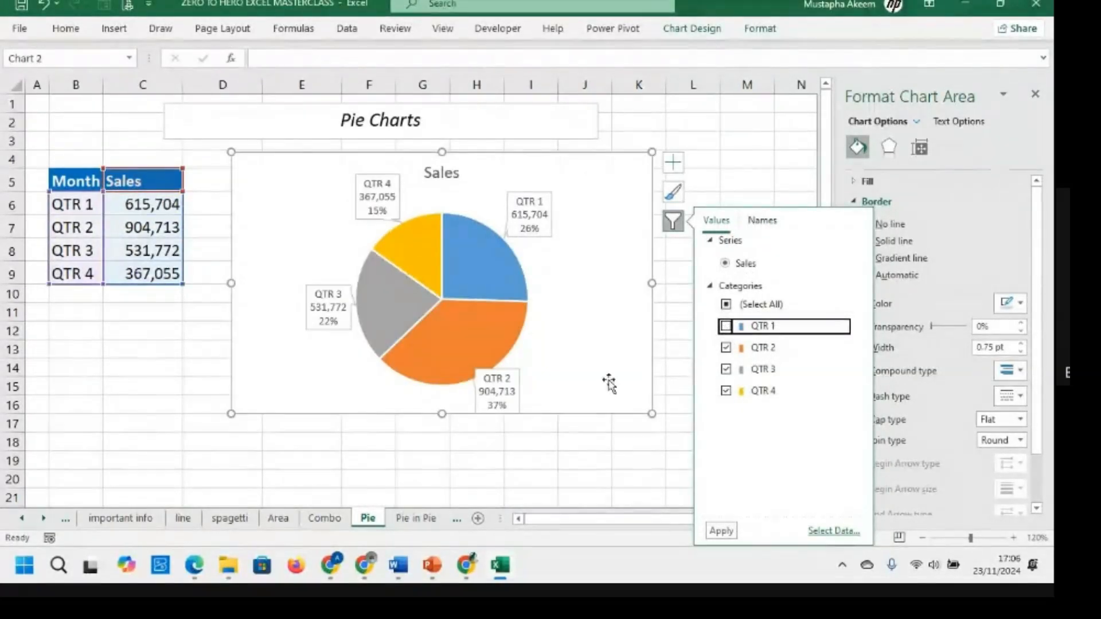
{"action": "left_click", "coordinate": [725, 348]}
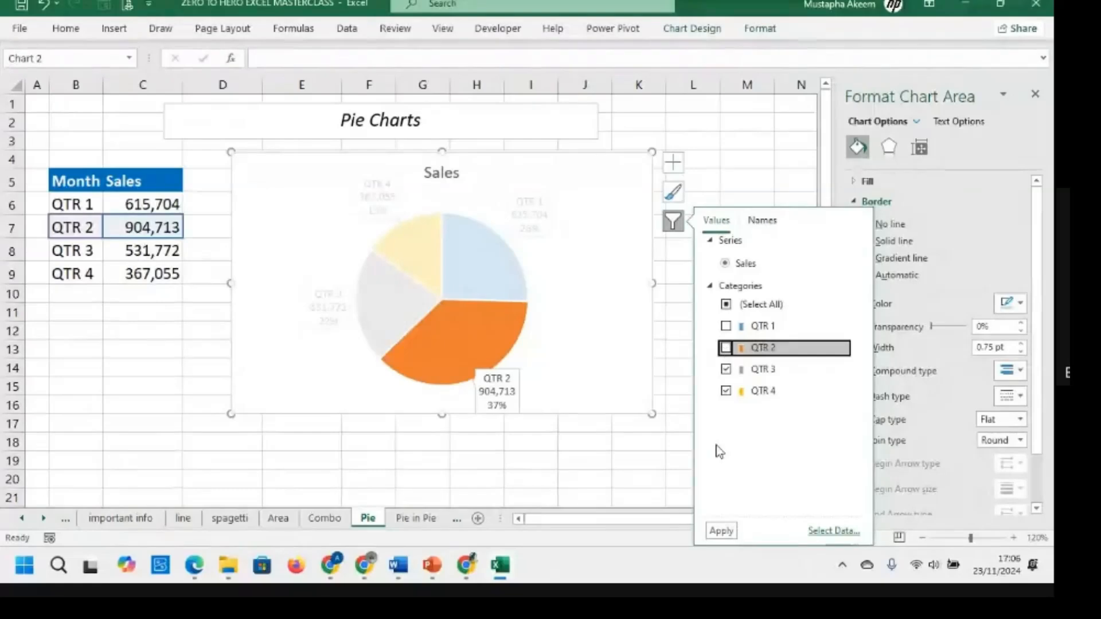
{"action": "left_click", "coordinate": [721, 531]}
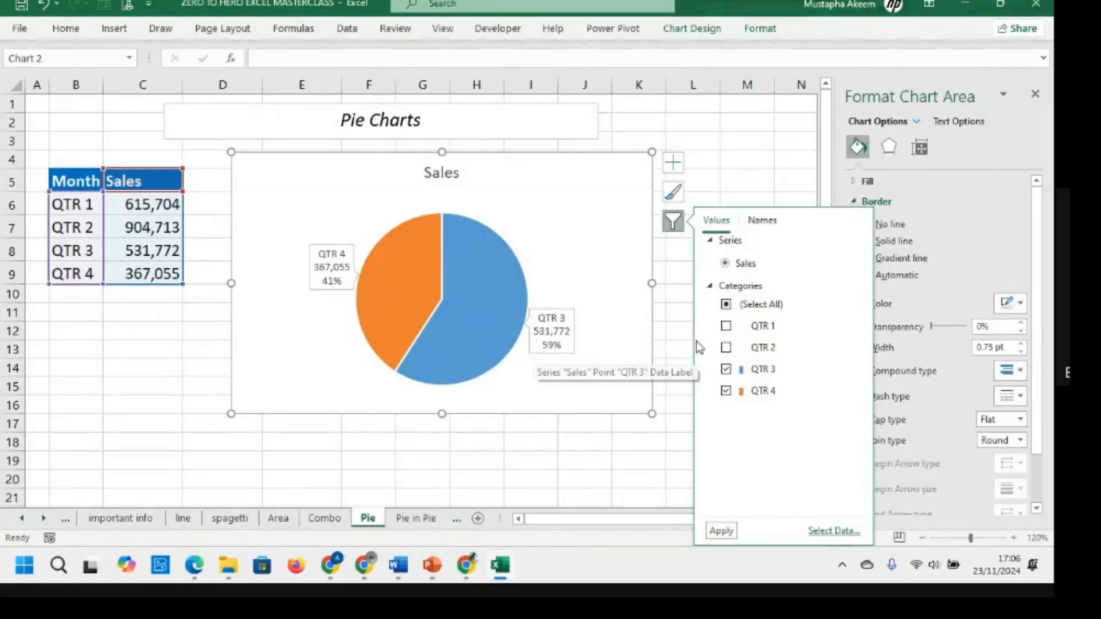
Try to include QTR 1 and QTR 2 again in the chart's category filter
{"action": "left_click", "coordinate": [726, 326]}
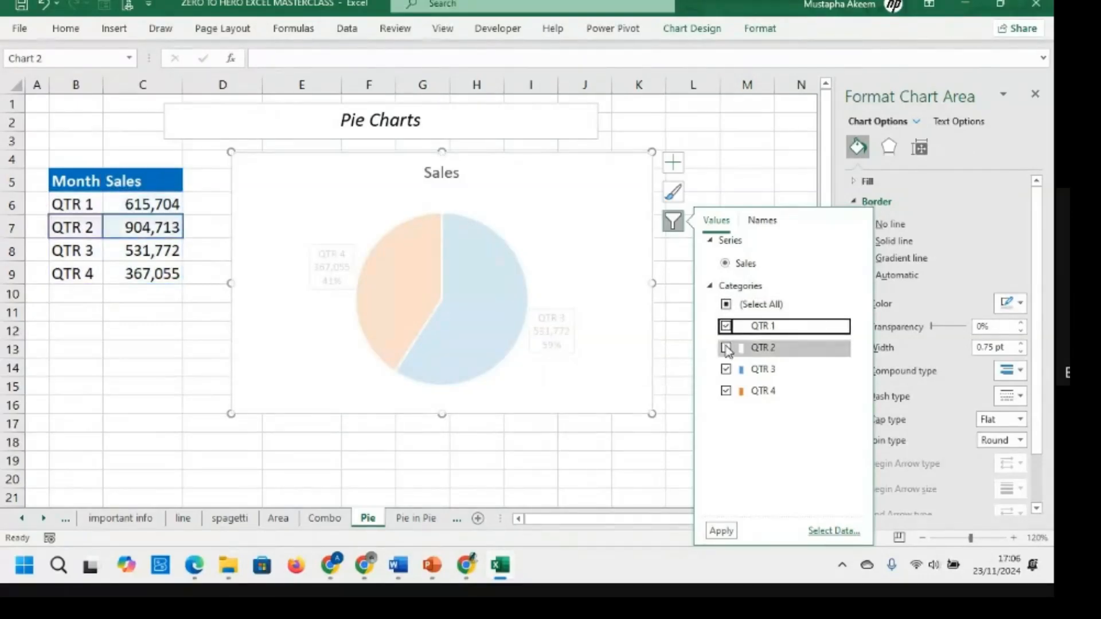
{"action": "left_click", "coordinate": [726, 347]}
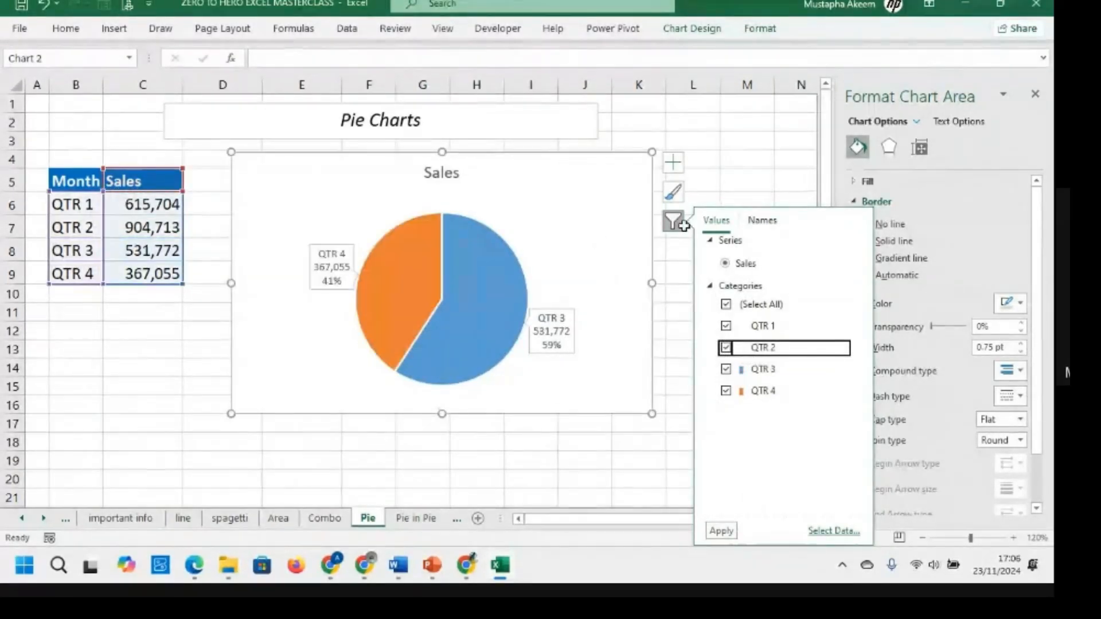
{"action": "left_click", "coordinate": [674, 195]}
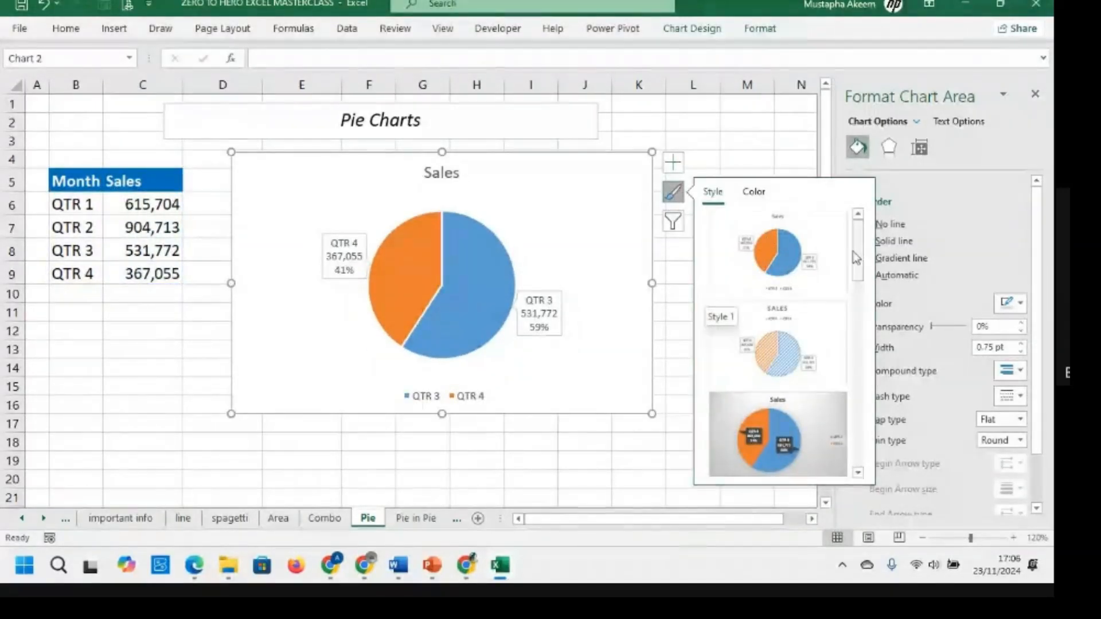
{"action": "left_click_drag", "start_coordinate": [857, 247], "coordinate": [857, 215]}
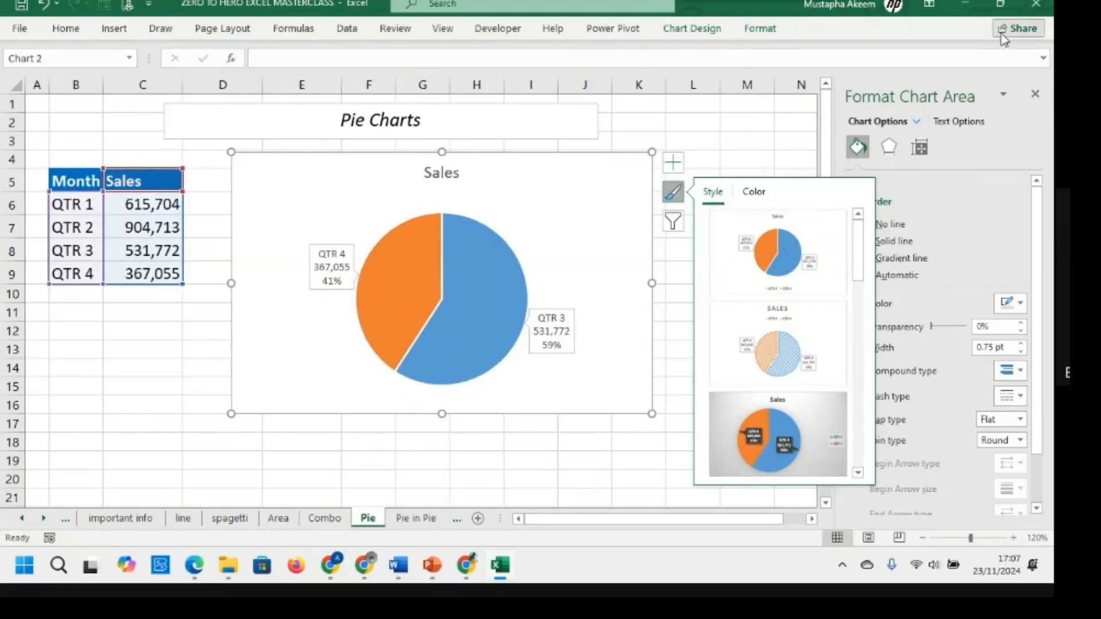
{"action": "left_click", "coordinate": [760, 28]}
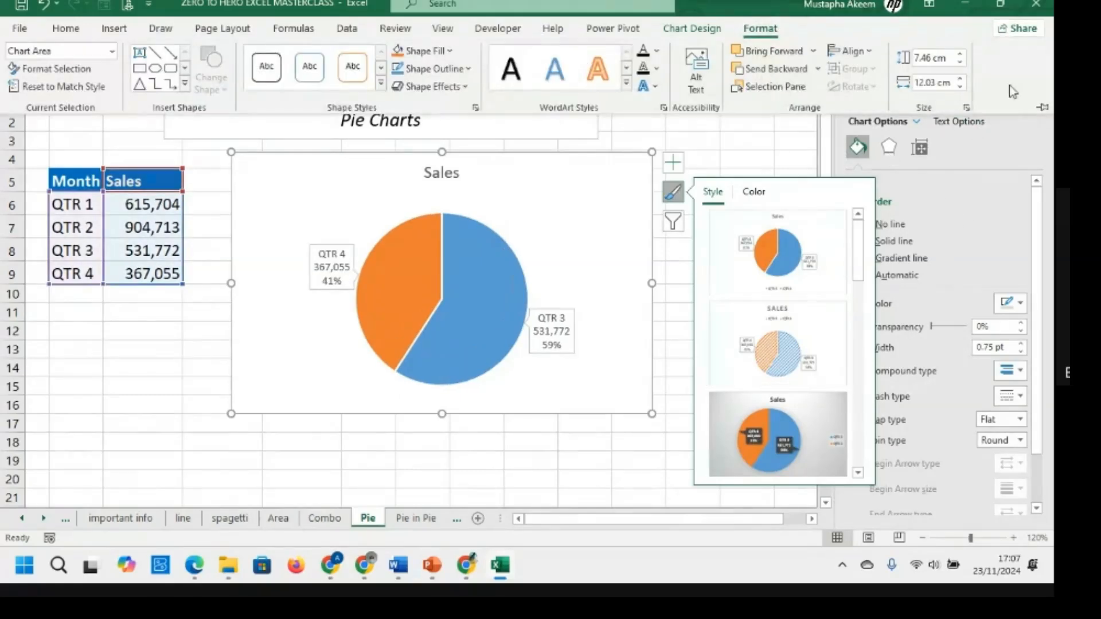
{"action": "left_click", "coordinate": [688, 28]}
{"action": "left_click", "coordinate": [760, 29]}
{"action": "left_click", "coordinate": [689, 30]}
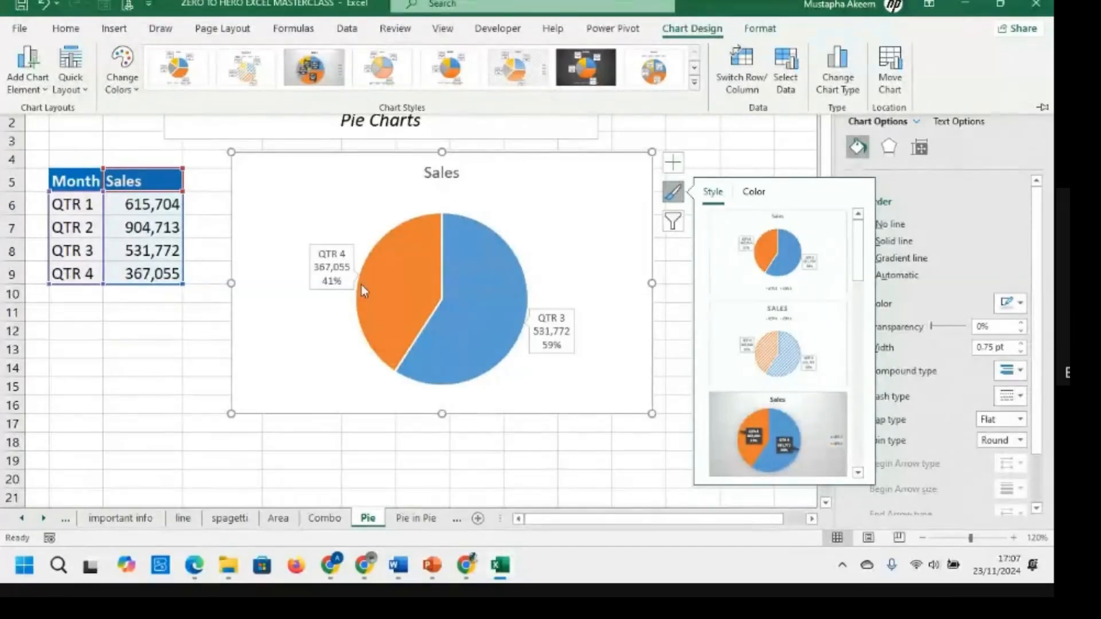
{"action": "left_click", "coordinate": [547, 246]}
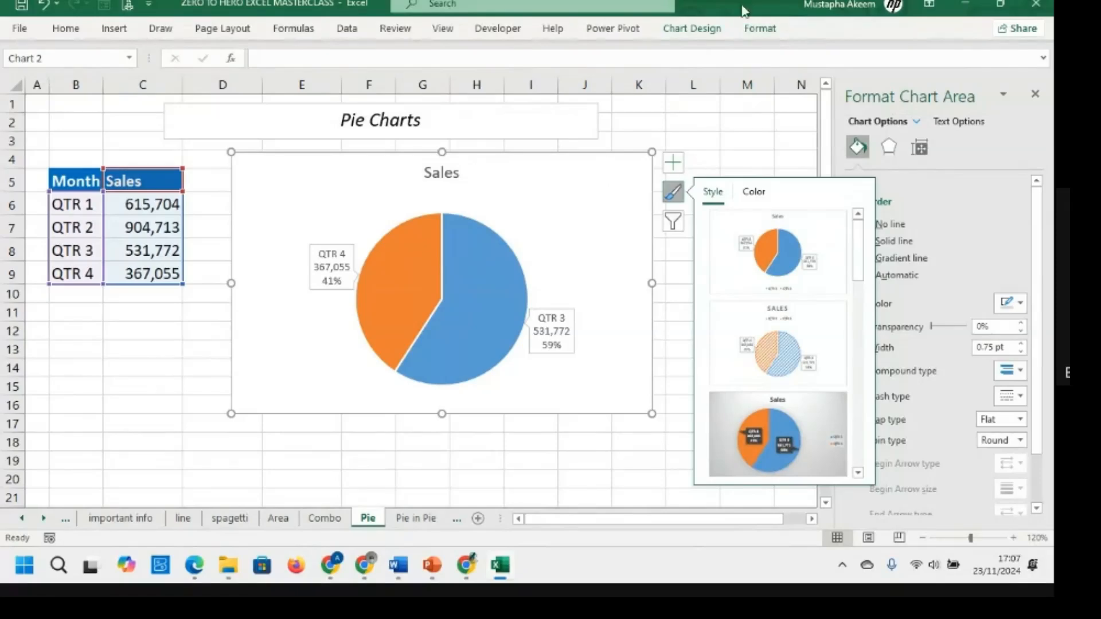
Change the pie chart's type to Doughnut
{"action": "left_click", "coordinate": [694, 27]}
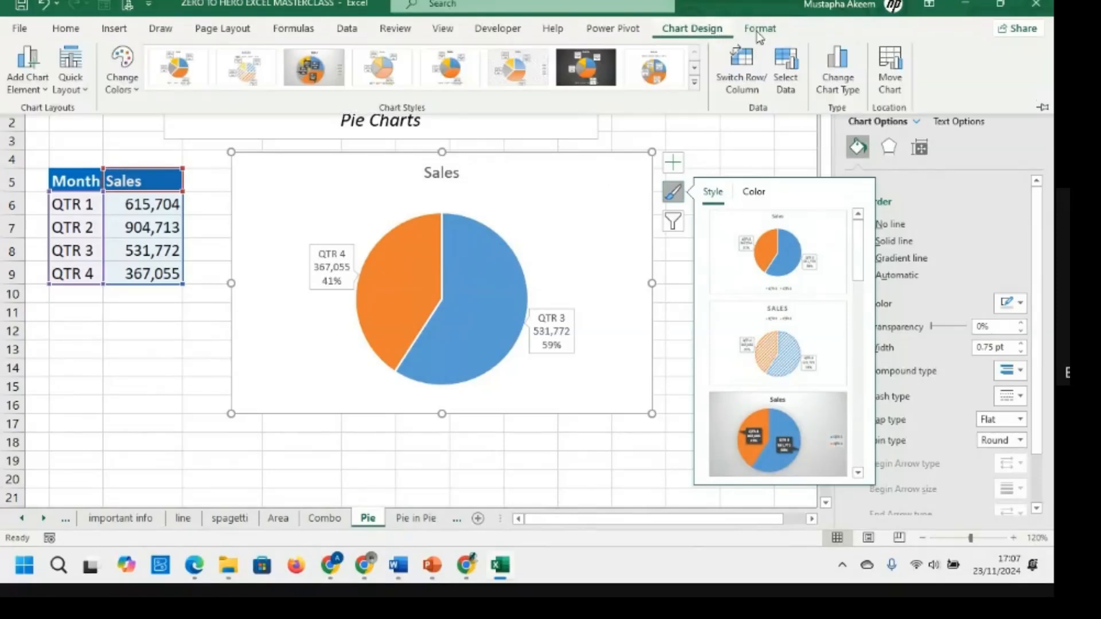
{"action": "left_click", "coordinate": [829, 79]}
{"action": "left_click", "coordinate": [596, 115]}
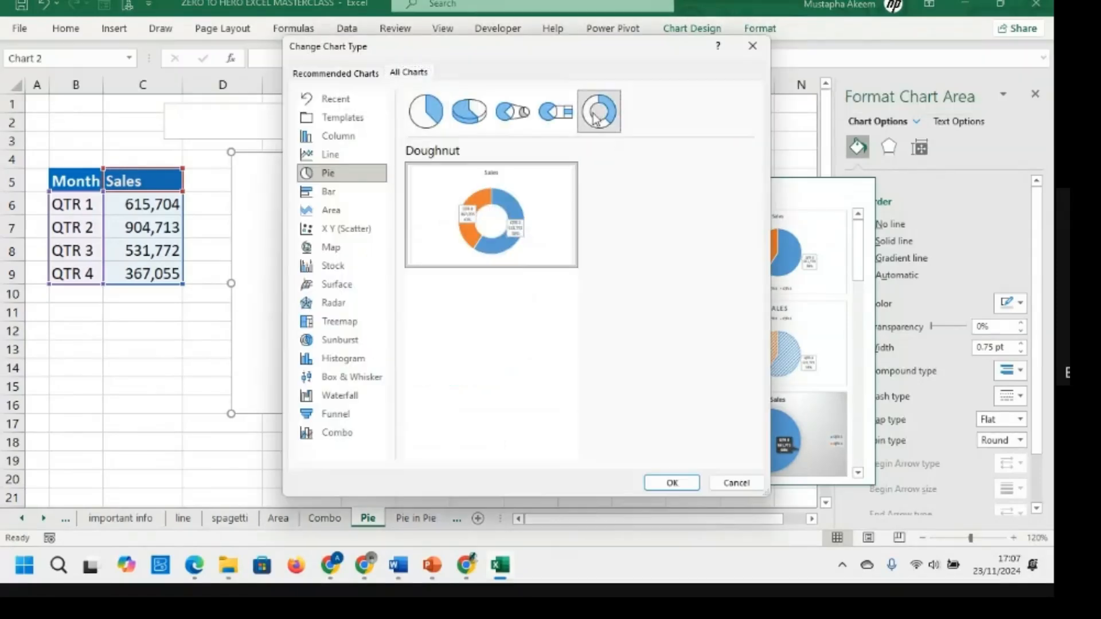
{"action": "left_click", "coordinate": [671, 482]}
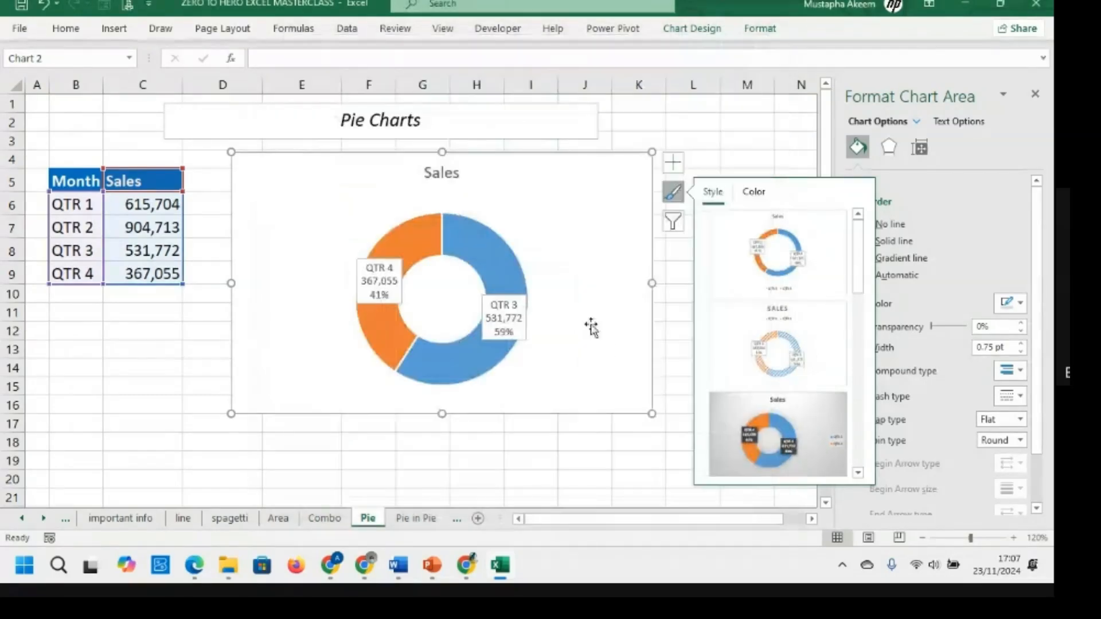
Set the Sales series' doughnut explosion to 0% and hole size to 70%, and rotate the angle of its first slice
{"action": "left_click", "coordinate": [443, 248]}
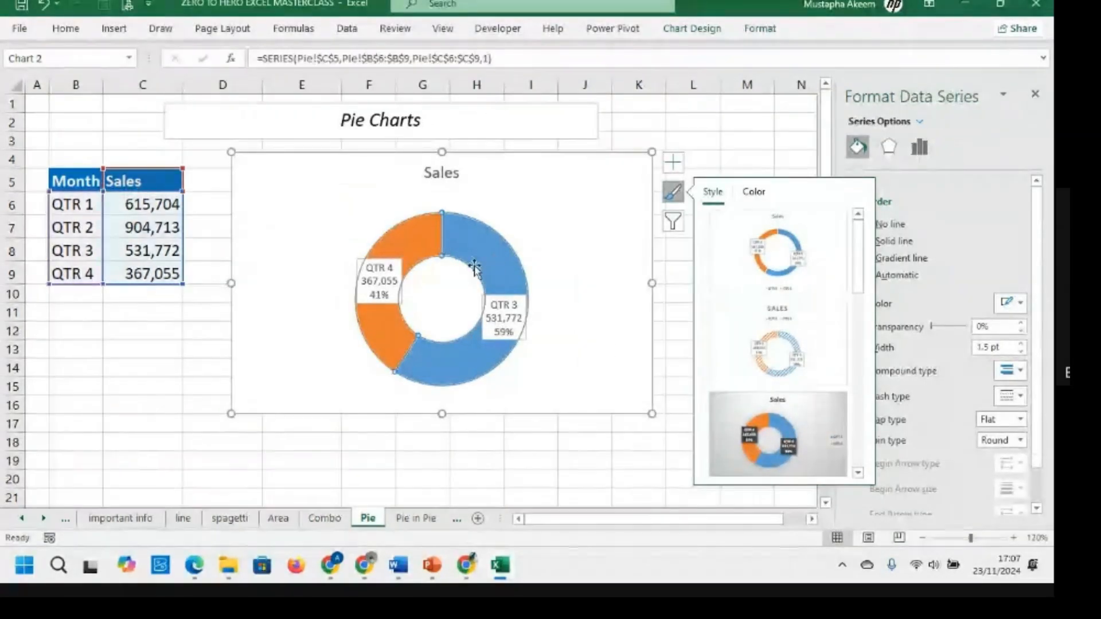
{"action": "left_click", "coordinate": [672, 192]}
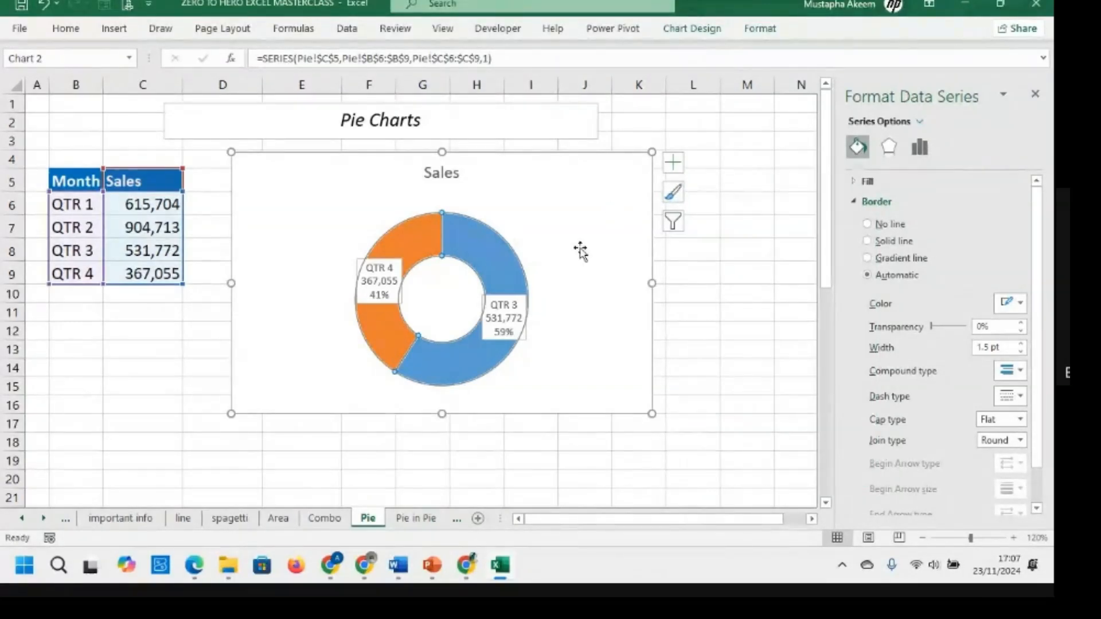
{"action": "left_click", "coordinate": [926, 148]}
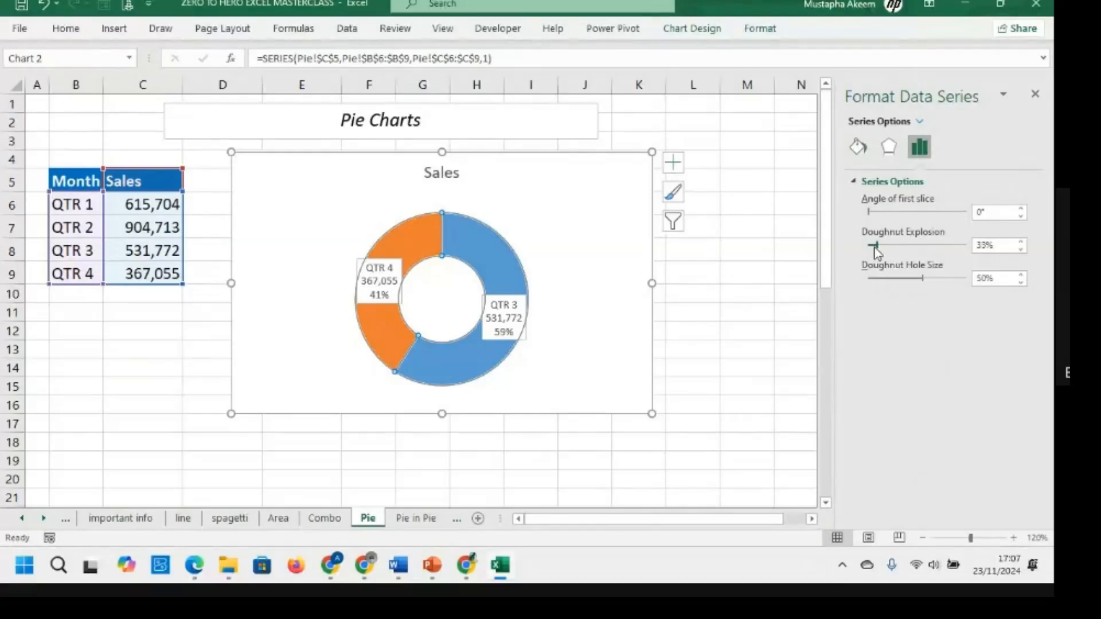
{"action": "mouse_move", "coordinate": [876, 248]}
{"action": "left_mouse_down"}
{"action": "mouse_move", "coordinate": [888, 249]}
{"action": "mouse_move", "coordinate": [862, 244]}
{"action": "left_mouse_up"}
{"action": "left_click_drag", "start_coordinate": [922, 278], "coordinate": [944, 280]}
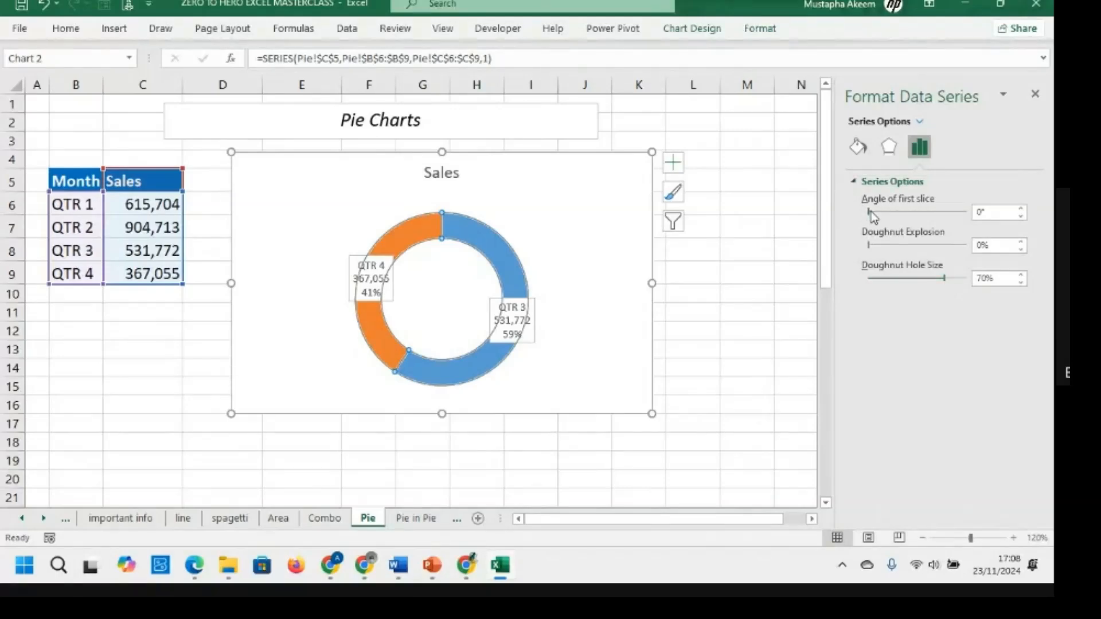
{"action": "left_click_drag", "start_coordinate": [870, 212], "coordinate": [907, 217]}
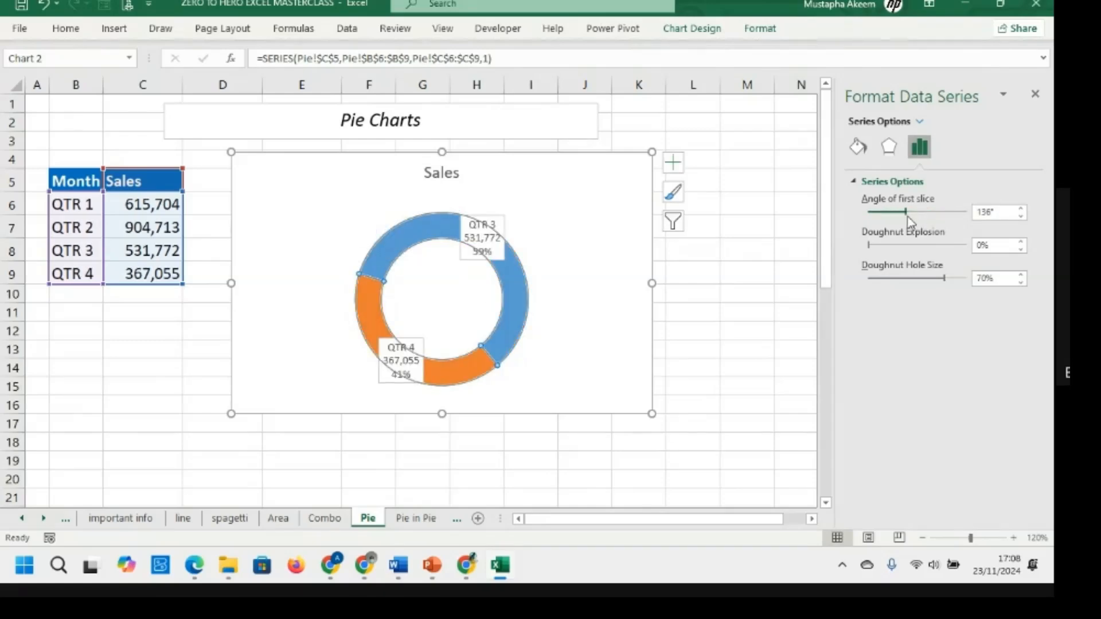
Insert an empty text box inside the hole of the doughnut chart
{"action": "left_click", "coordinate": [411, 298]}
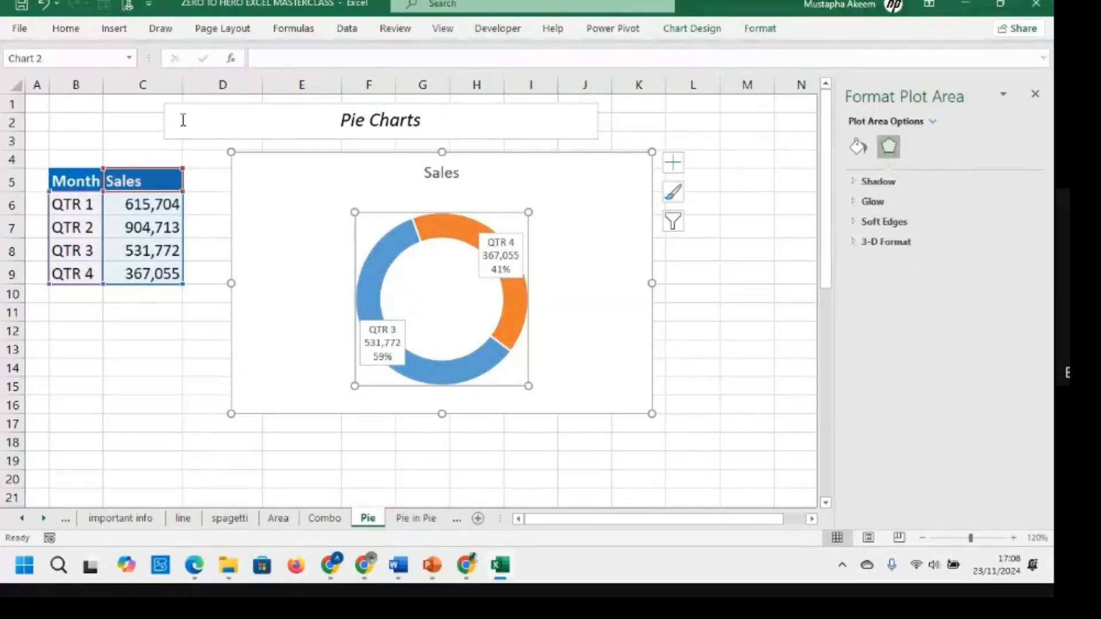
{"action": "left_click", "coordinate": [113, 29]}
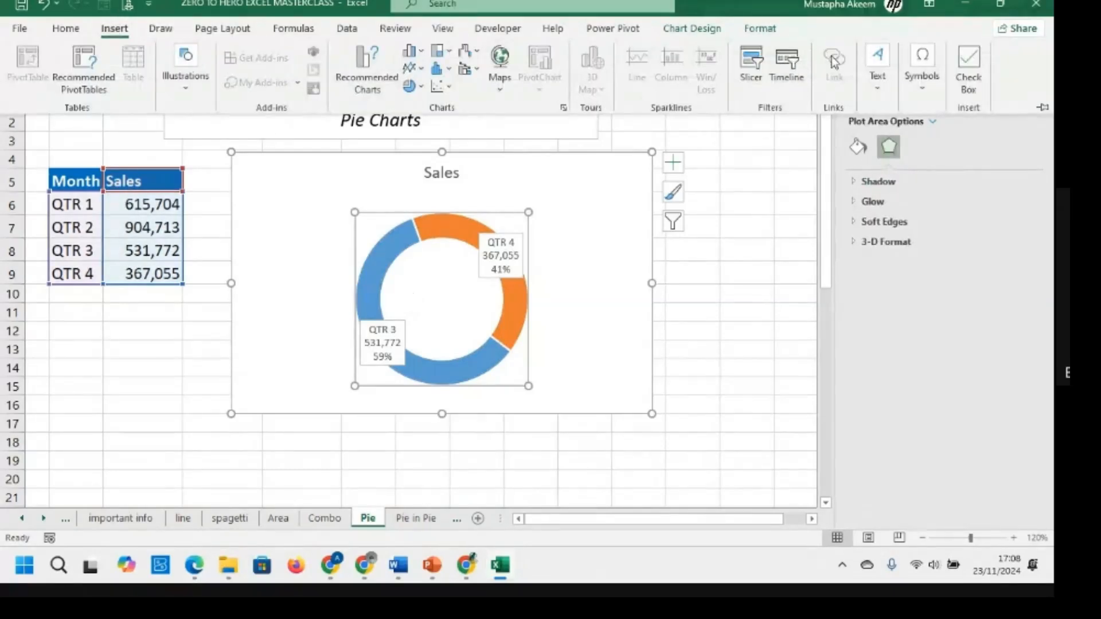
{"action": "left_click", "coordinate": [876, 84]}
{"action": "left_click", "coordinate": [872, 135]}
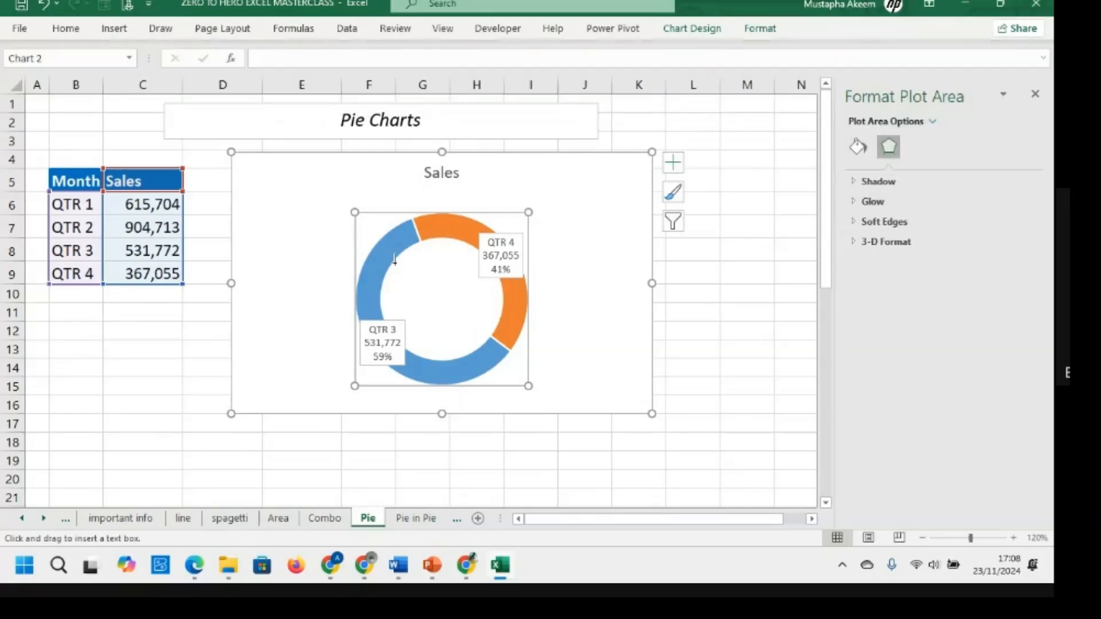
{"action": "left_click_drag", "start_coordinate": [395, 263], "coordinate": [490, 328]}
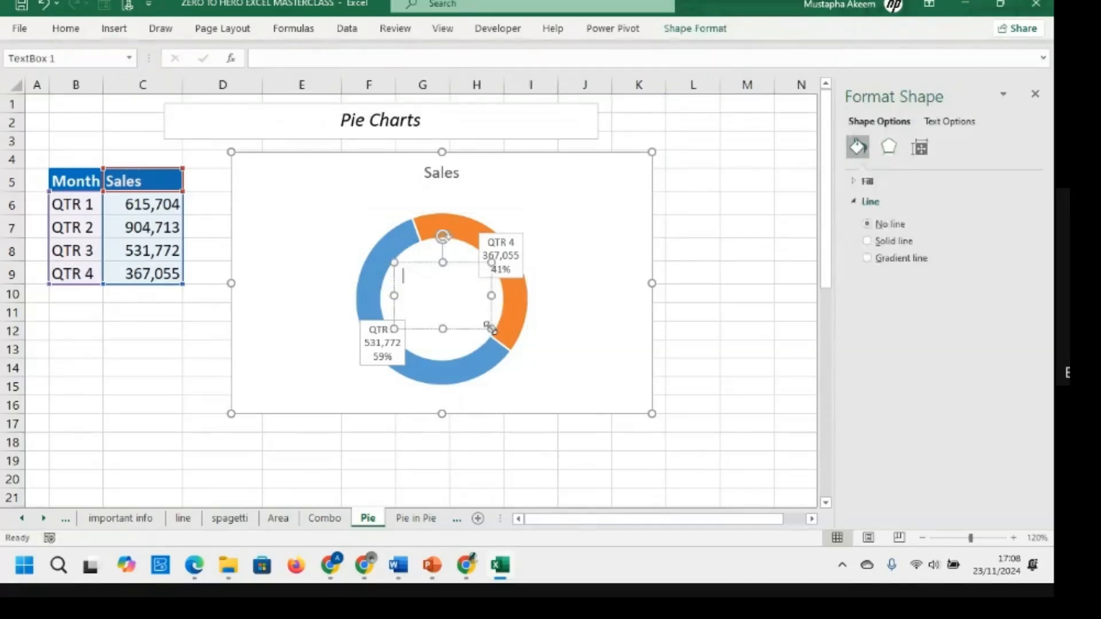
Total the four quarters' sales in cell C10 with the formula =SUM(C6:C9)
{"action": "left_click", "coordinate": [160, 308]}
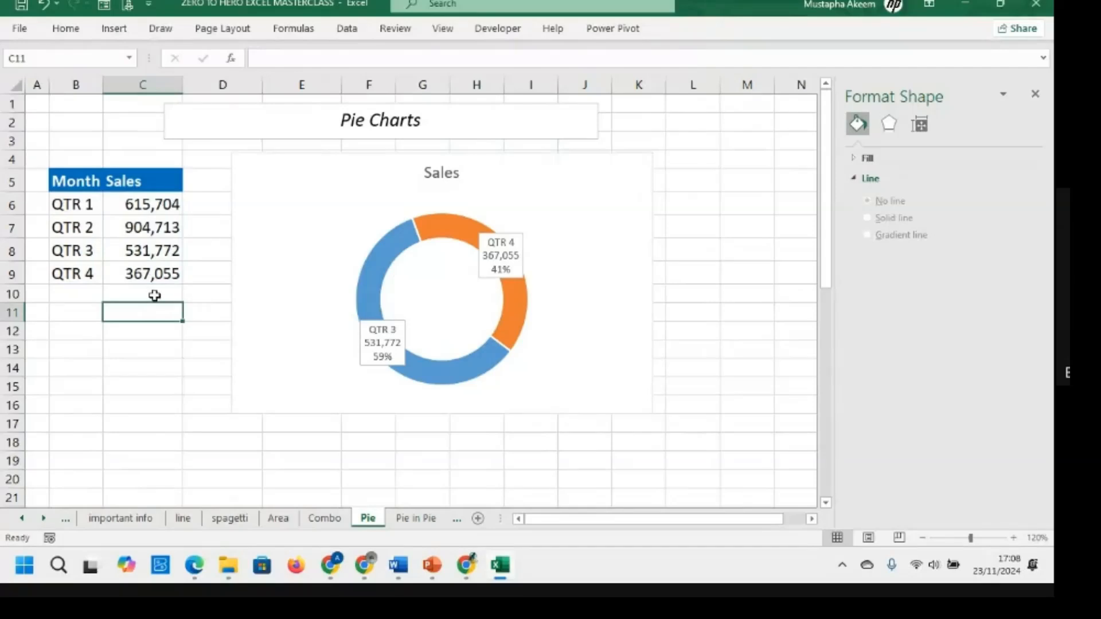
{"action": "left_click", "coordinate": [154, 291]}
{"action": "type", "text": "TO"}
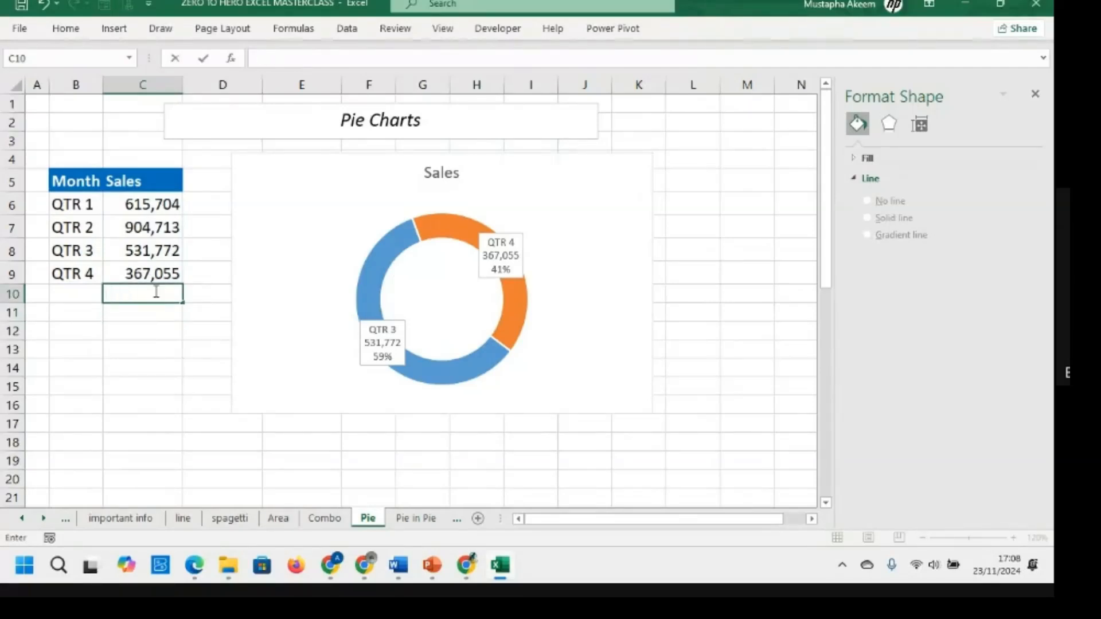
{"action": "type", "text": "SUM"}
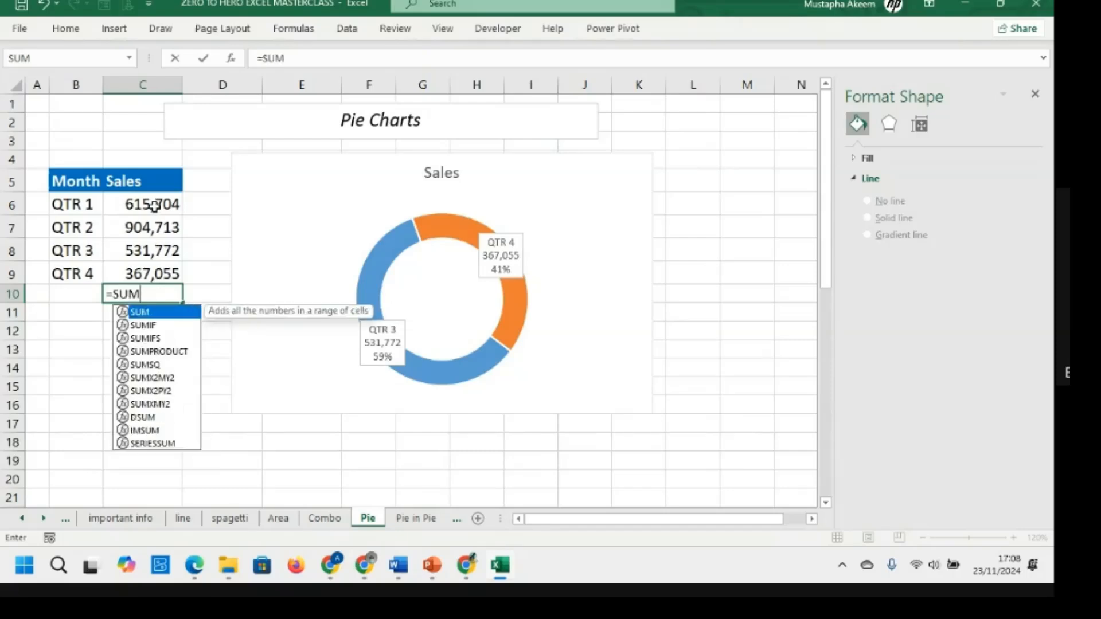
{"action": "type", "text": "("}
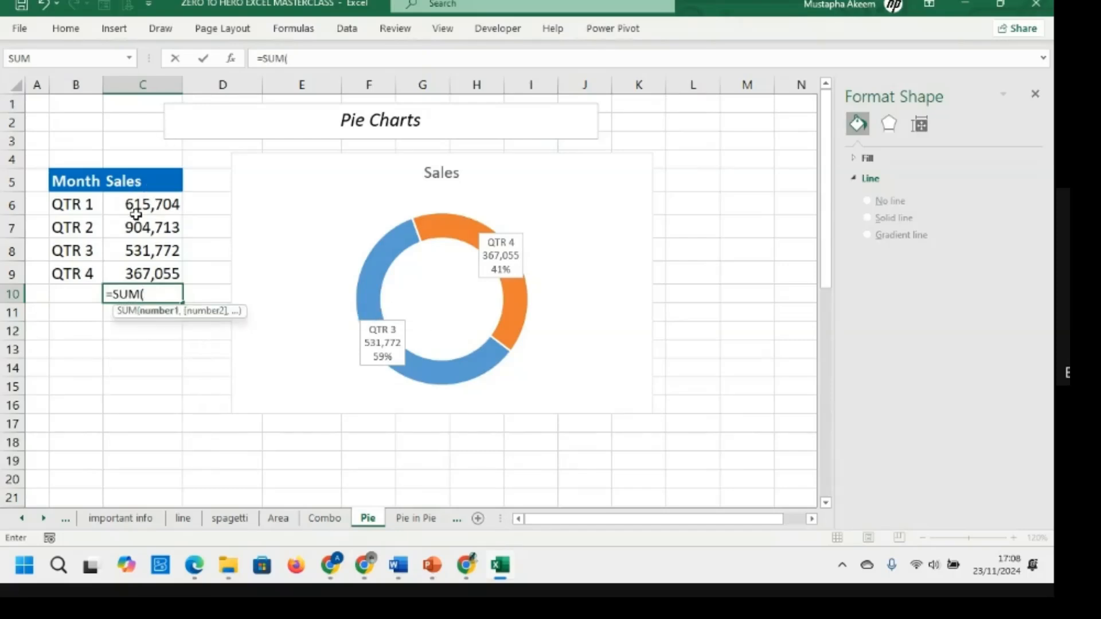
{"action": "left_click_drag", "start_coordinate": [137, 204], "coordinate": [152, 277]}
{"action": "type", "text": ")"}
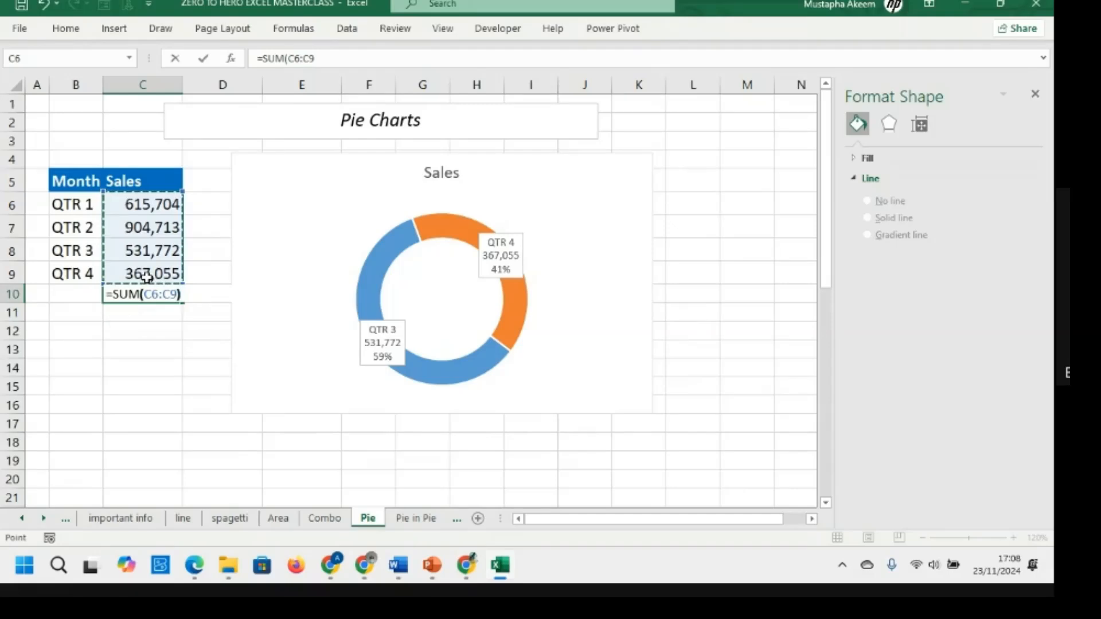
{"action": "key", "text": "Return"}
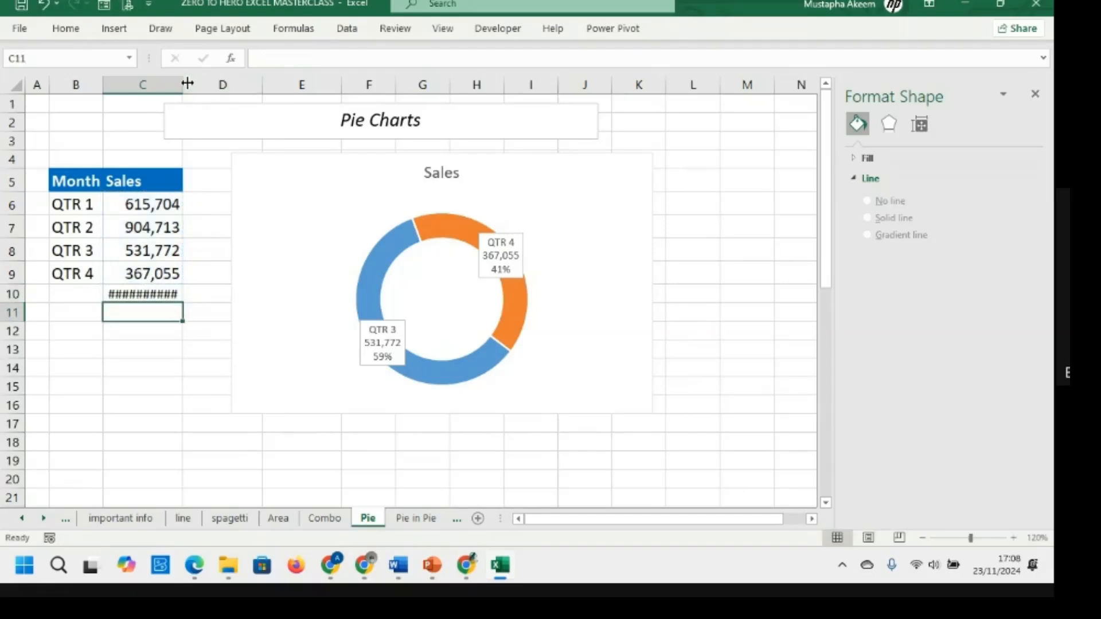
Widen column C and format the total in C10 as a number with thousands separators and two decimals
{"action": "left_click_drag", "start_coordinate": [182, 84], "coordinate": [246, 84]}
{"action": "left_click", "coordinate": [512, 274]}
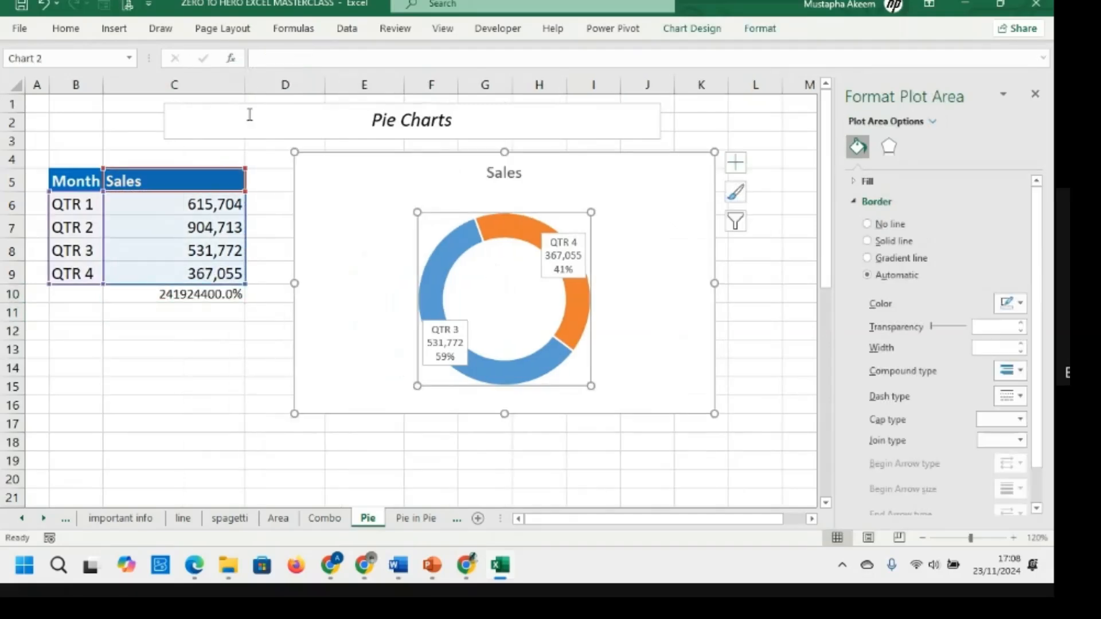
{"action": "left_click", "coordinate": [105, 36]}
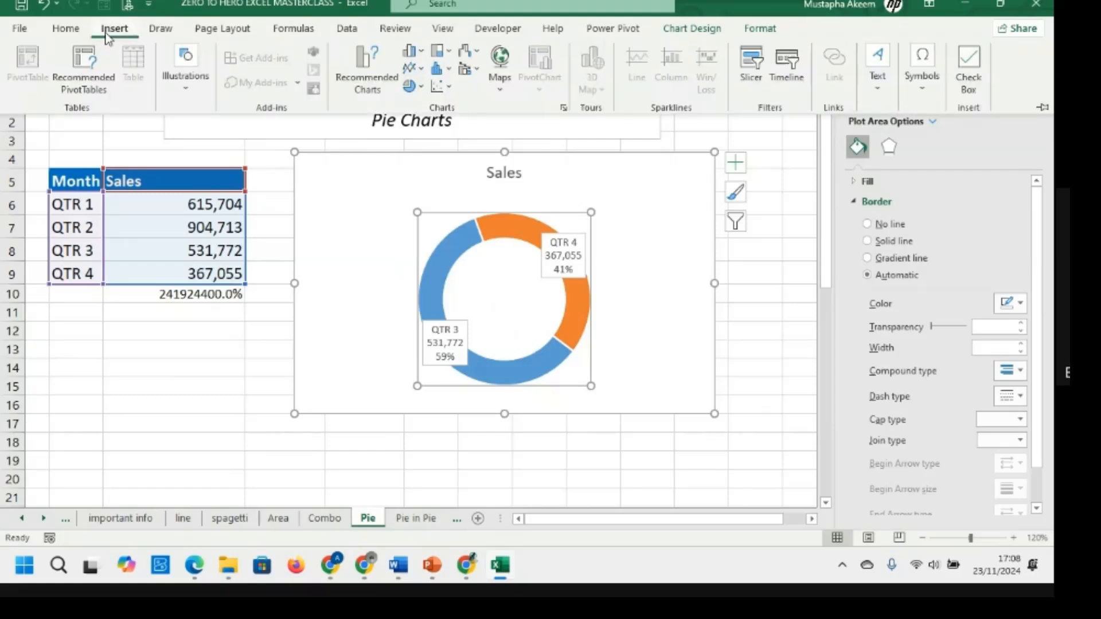
{"action": "left_click", "coordinate": [207, 288]}
{"action": "left_click", "coordinate": [206, 288]}
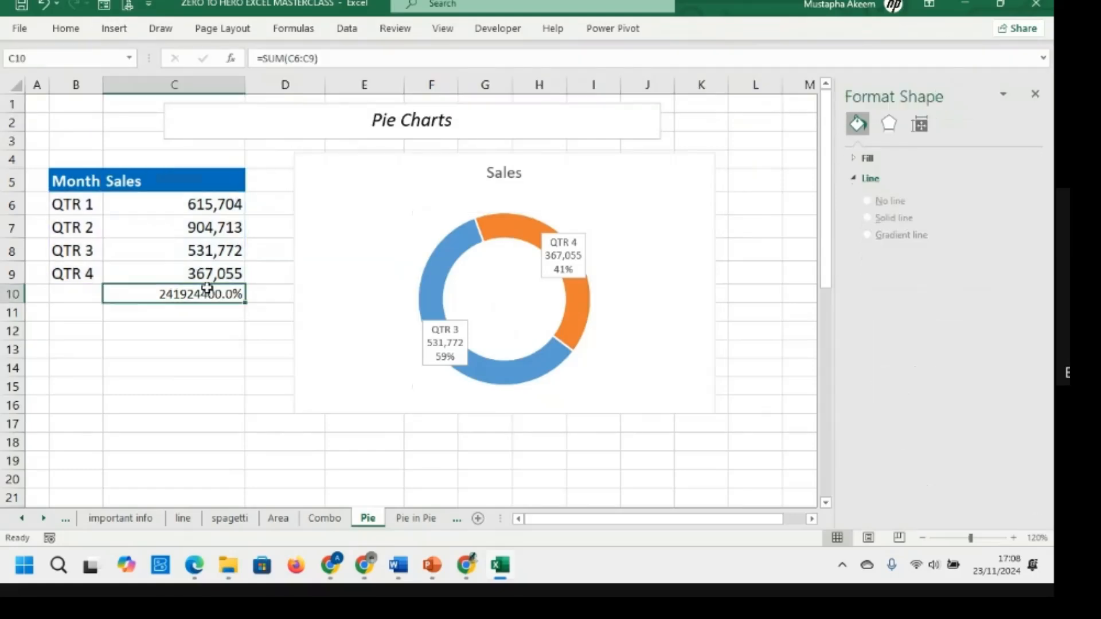
{"action": "key", "text": "ctrl+shift+1"}
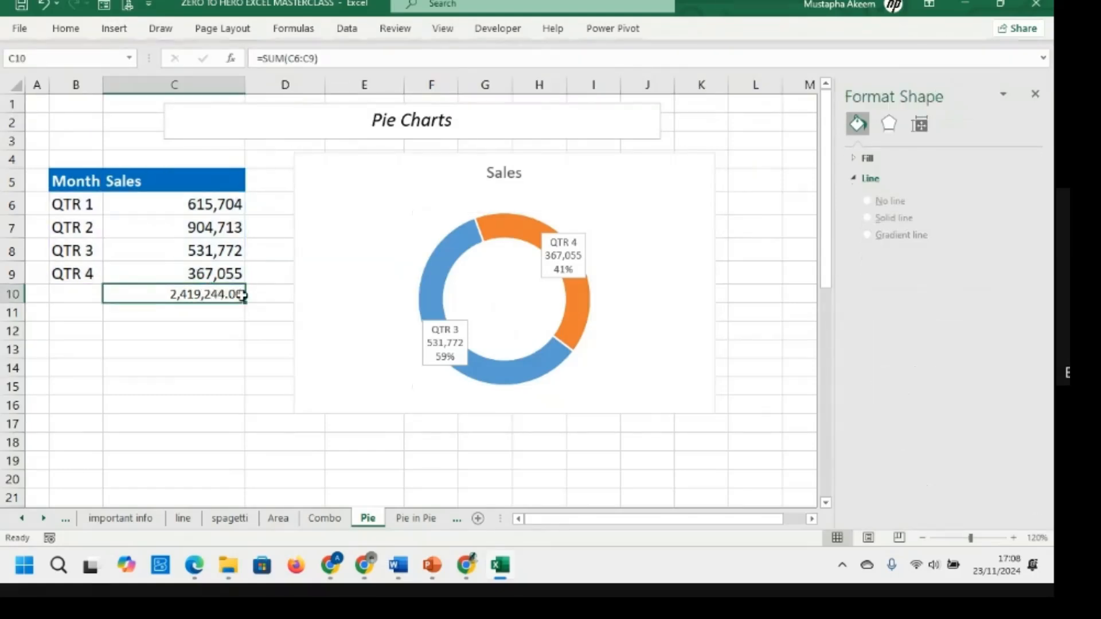
Insert a text box over the doughnut chart's hole and link its content to cell C10
{"action": "left_click", "coordinate": [115, 29]}
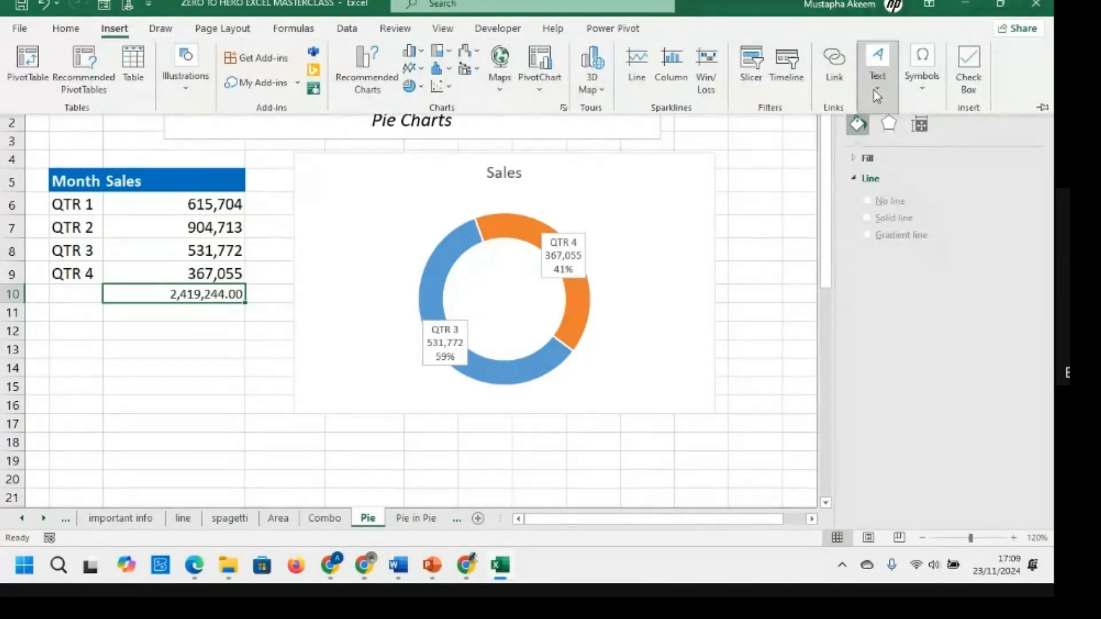
{"action": "left_click", "coordinate": [876, 69]}
{"action": "left_click", "coordinate": [869, 148]}
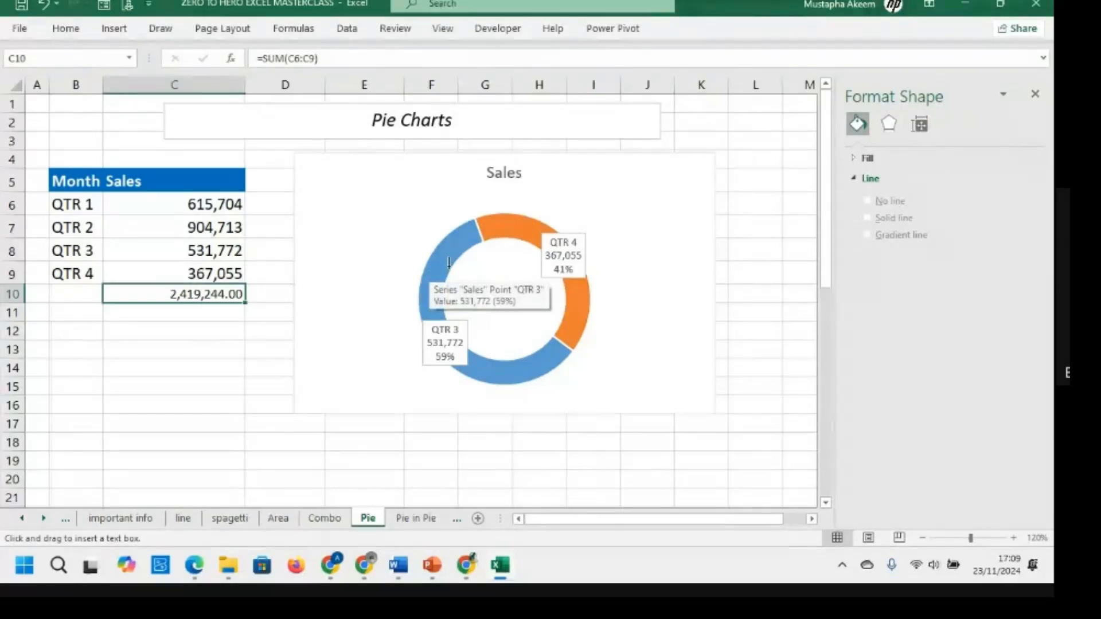
{"action": "left_click_drag", "start_coordinate": [450, 262], "coordinate": [560, 329]}
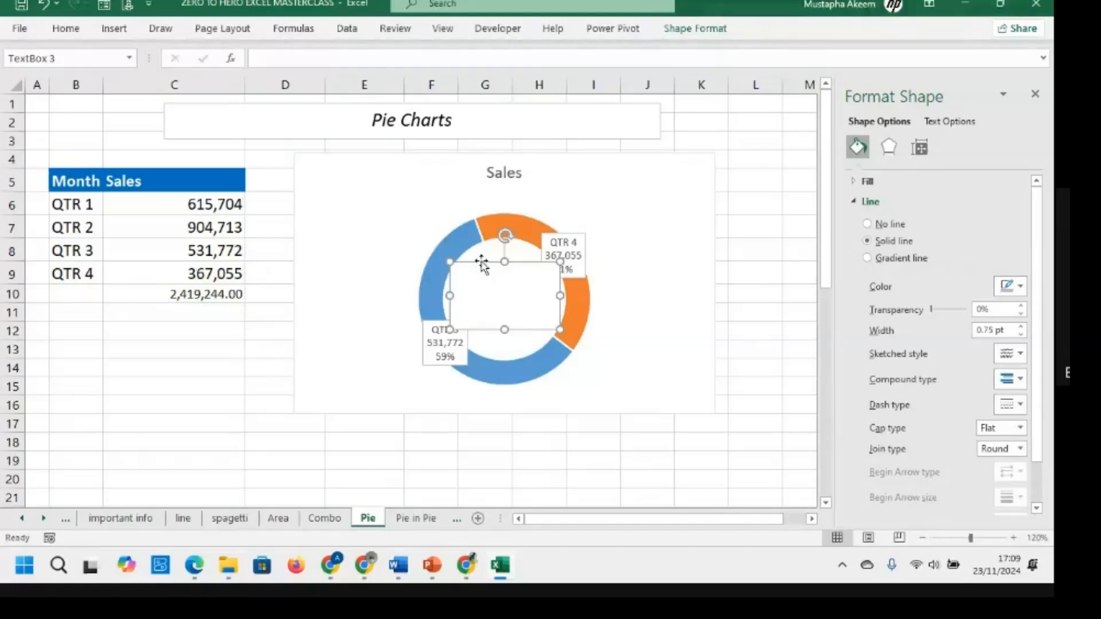
{"action": "left_click", "coordinate": [351, 58]}
{"action": "type", "text": "="}
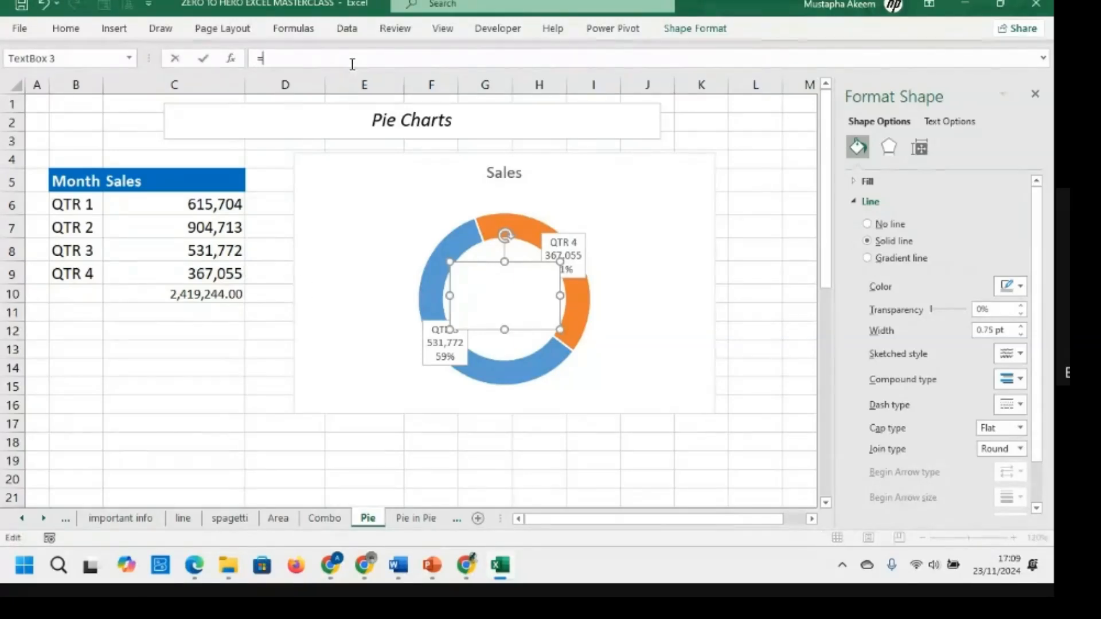
{"action": "left_click", "coordinate": [221, 294]}
{"action": "key", "text": "Return"}
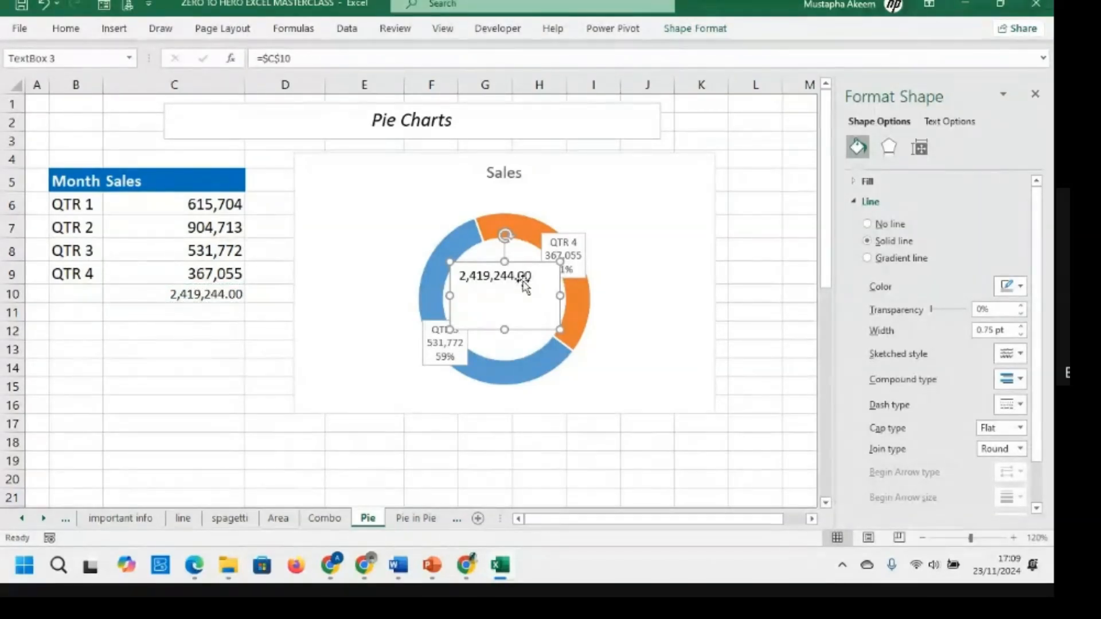
Increase the font size of the linked total's text box to 16
{"action": "left_click", "coordinate": [64, 30]}
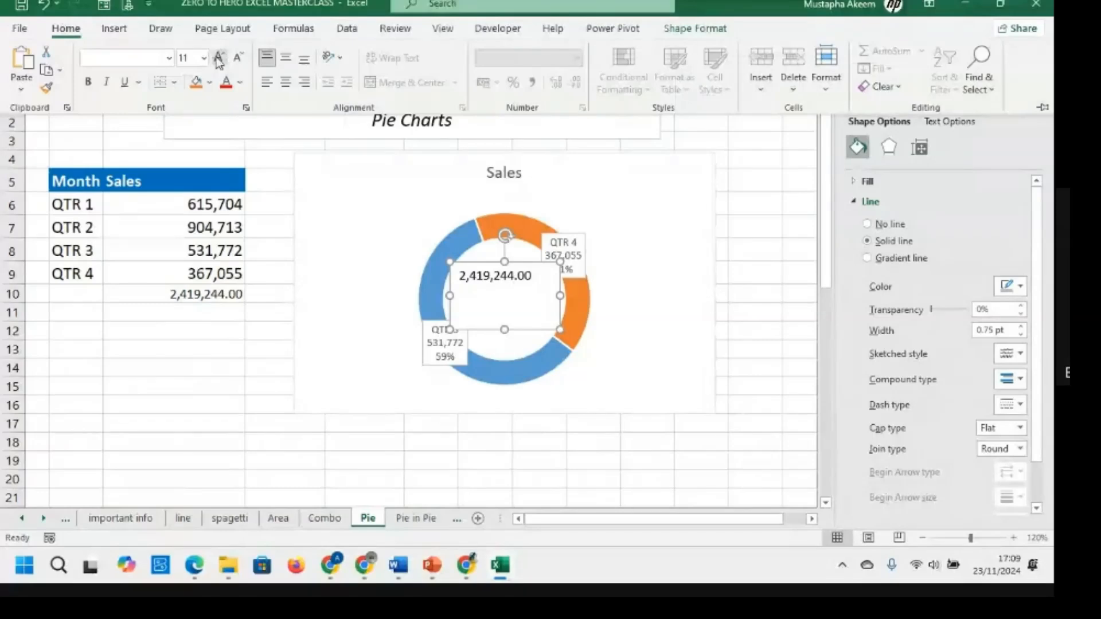
{"action": "left_click", "coordinate": [217, 58]}
{"action": "left_click", "coordinate": [217, 57]}
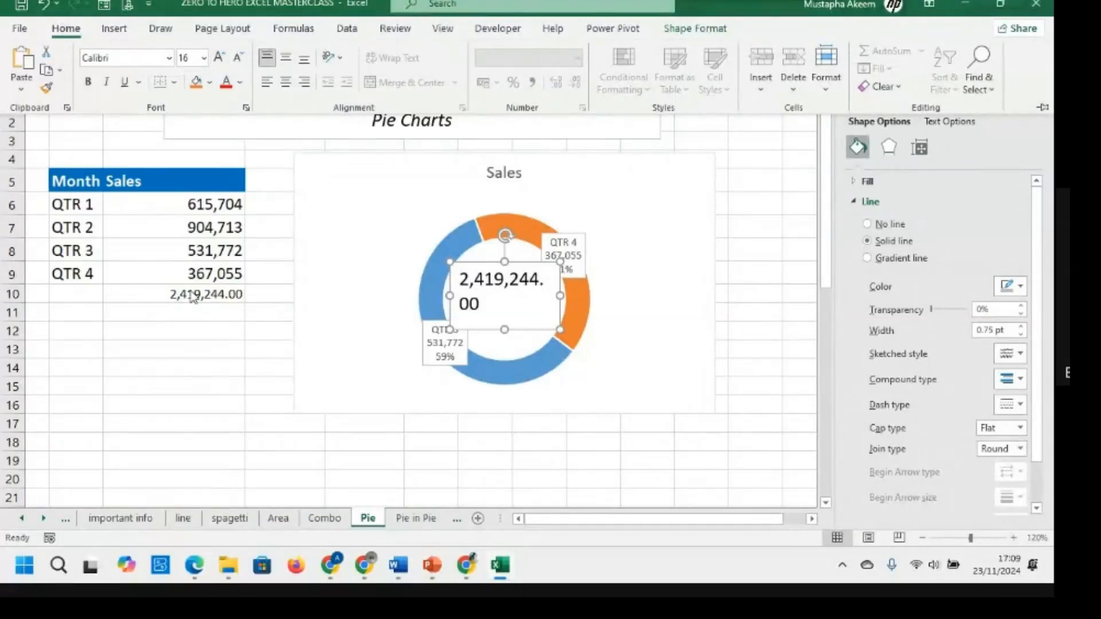
Remove both decimal places from the sales total in cell C10
{"action": "left_click", "coordinate": [189, 292]}
{"action": "left_click", "coordinate": [189, 293]}
{"action": "left_click", "coordinate": [66, 29]}
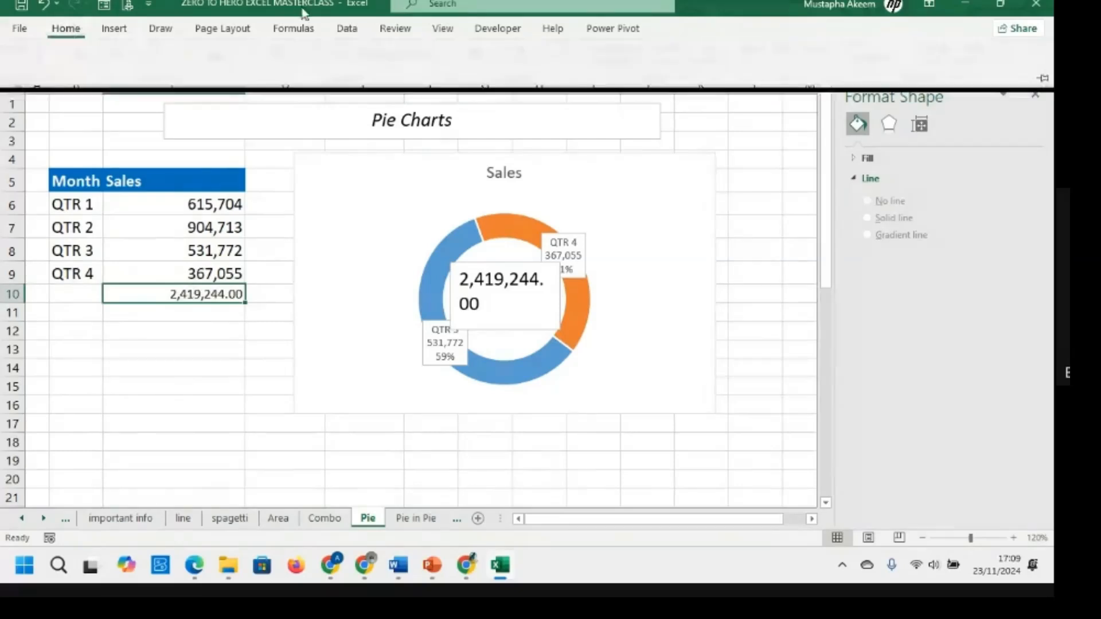
{"action": "left_click", "coordinate": [575, 82]}
{"action": "left_click", "coordinate": [575, 82]}
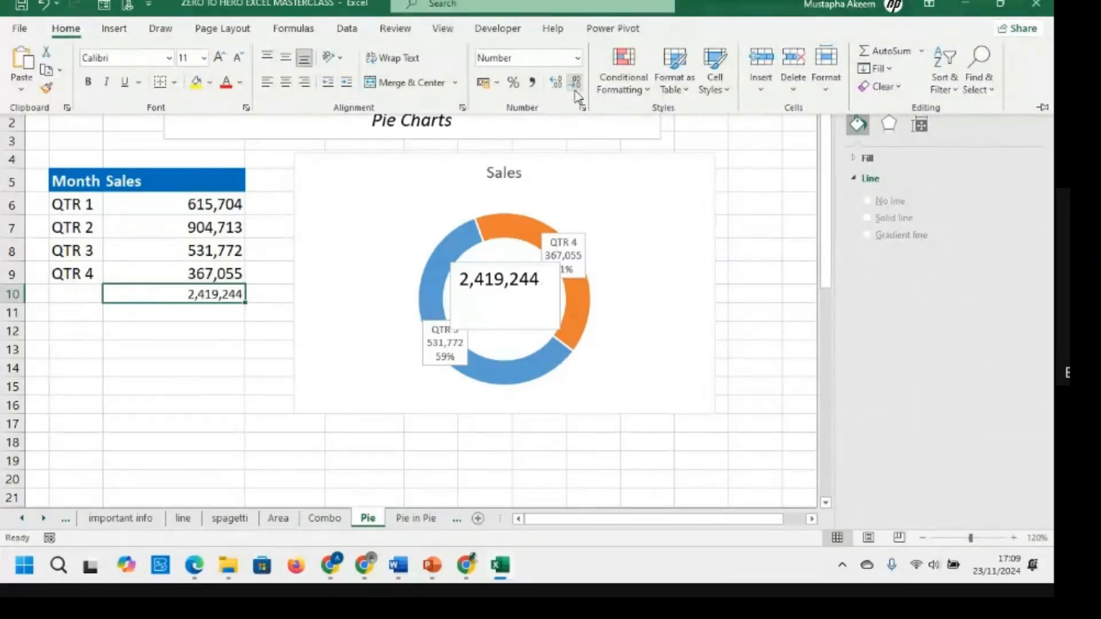
Shorten the total's text box to about 1.08 cm high, position it inside the hole and remove its outline
{"action": "left_click", "coordinate": [511, 321]}
{"action": "left_click", "coordinate": [511, 322]}
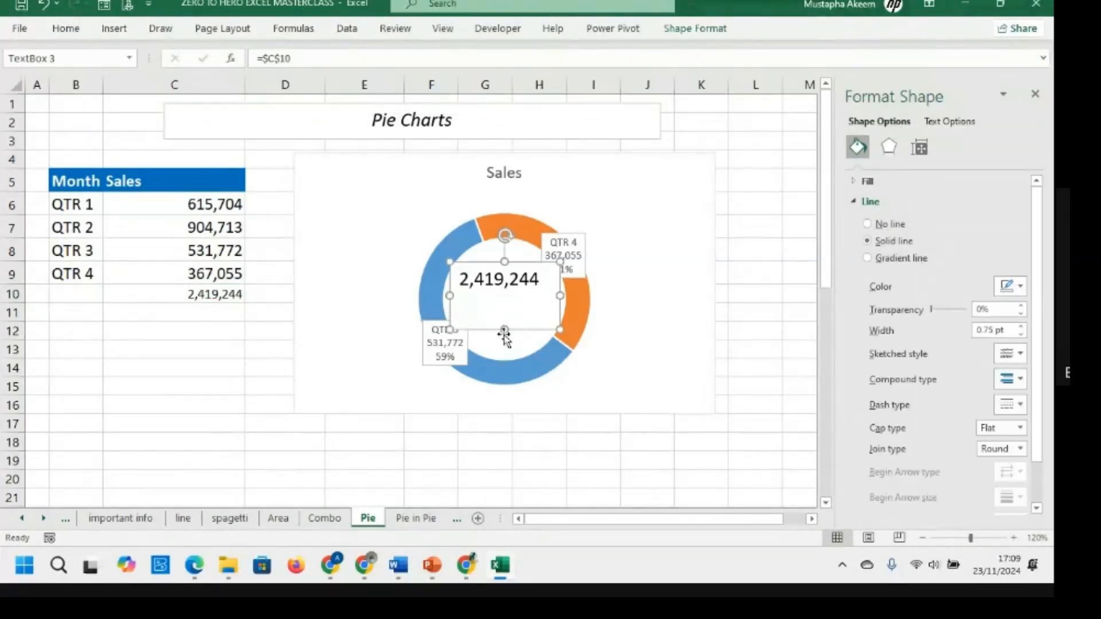
{"action": "left_click_drag", "start_coordinate": [504, 331], "coordinate": [515, 271]}
{"action": "left_click", "coordinate": [697, 33]}
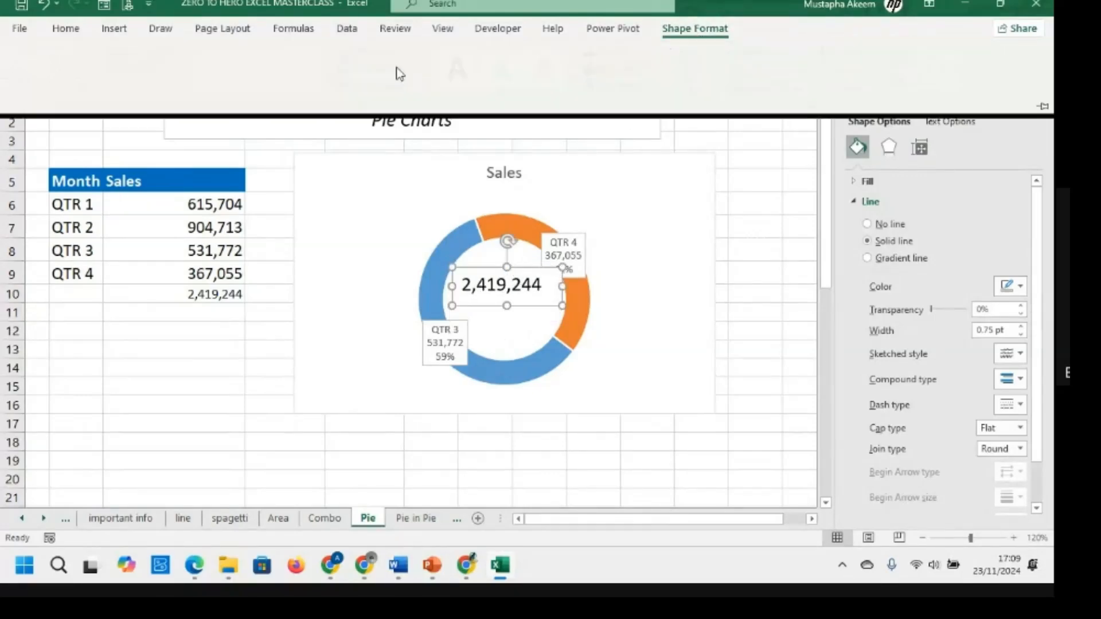
{"action": "left_click", "coordinate": [411, 70]}
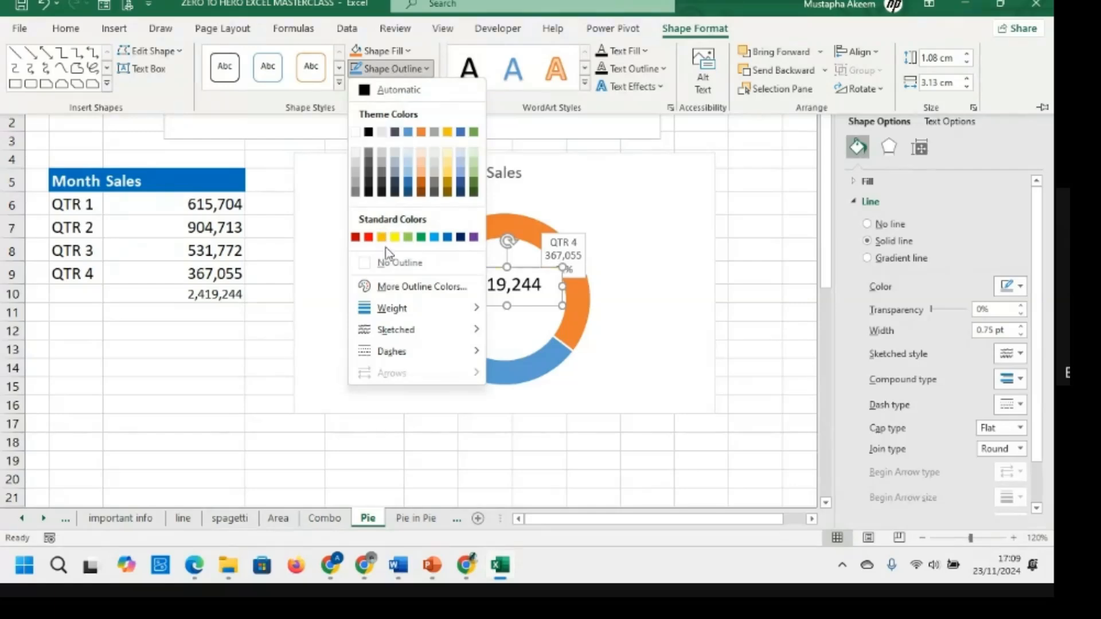
{"action": "left_click", "coordinate": [396, 261]}
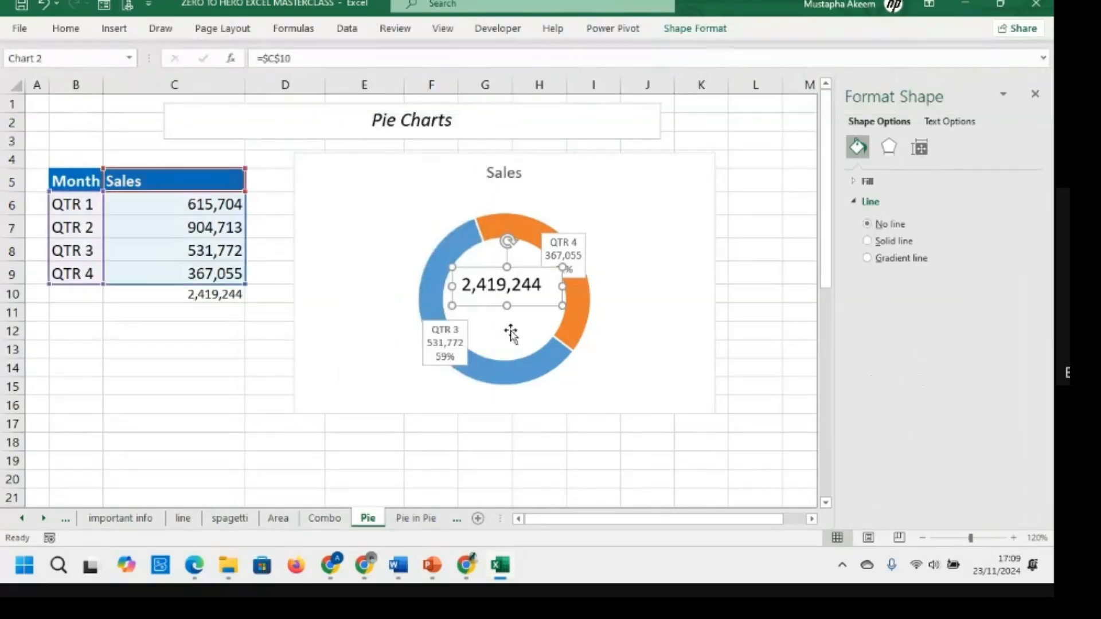
Move the doughnut's plot area up slightly and shift the QTR 3 callout label outside the ring
{"action": "left_click", "coordinate": [510, 334]}
{"action": "left_click", "coordinate": [513, 292]}
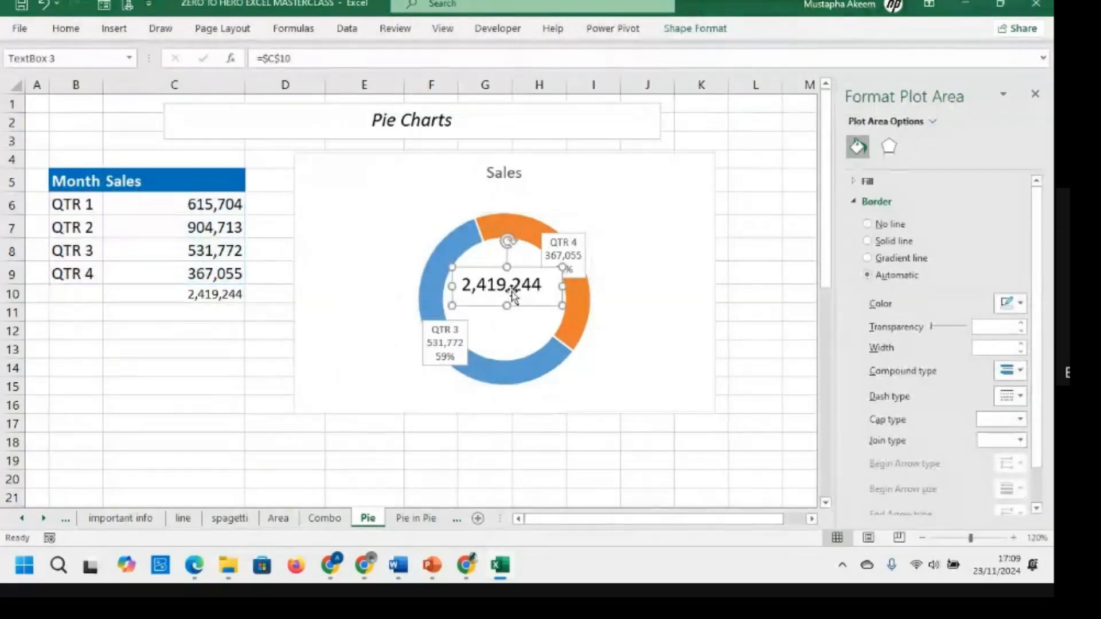
{"action": "left_click_drag", "start_coordinate": [512, 269], "coordinate": [509, 256]}
{"action": "left_click_drag", "start_coordinate": [574, 236], "coordinate": [608, 222]}
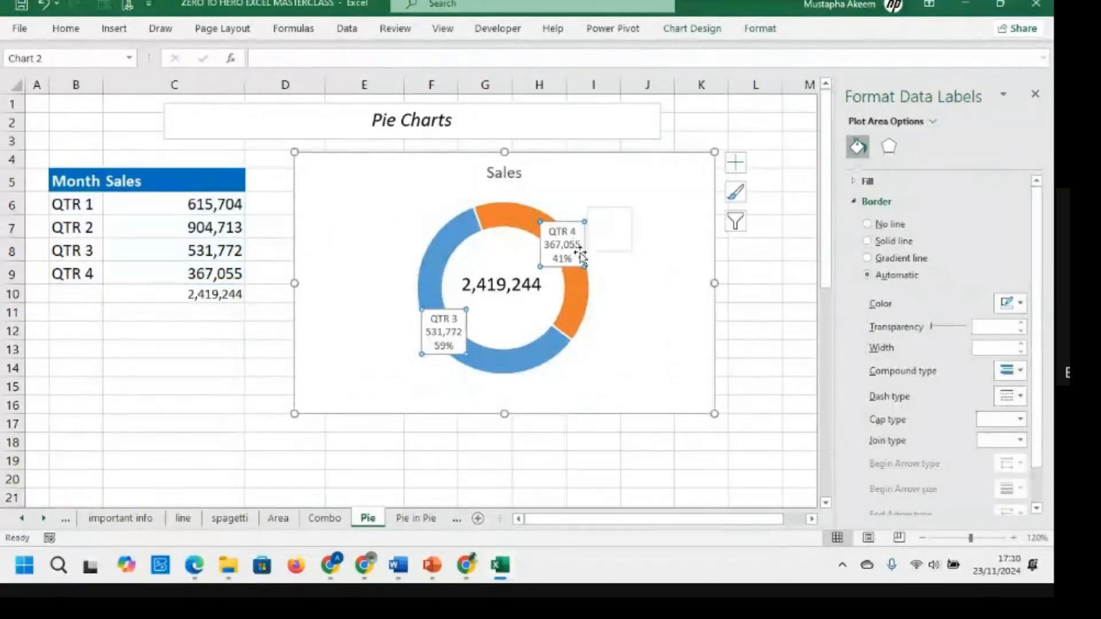
{"action": "left_click", "coordinate": [442, 338]}
{"action": "left_click_drag", "start_coordinate": [393, 341], "coordinate": [393, 340]}
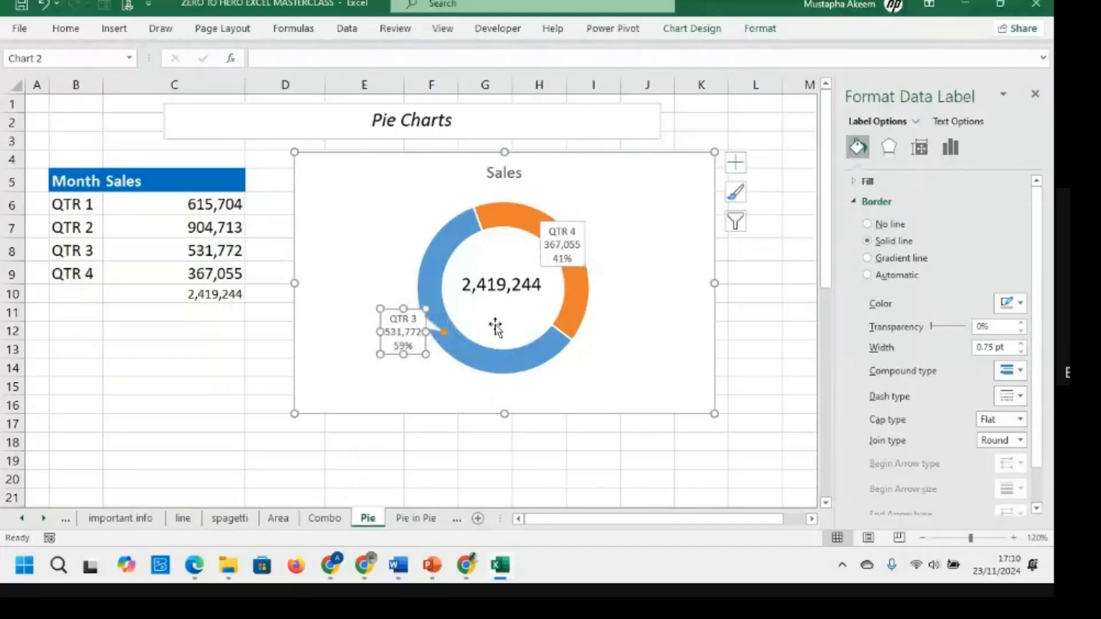
Insert a second text box beneath the total inside the doughnut's hole and enter TOTAL SALES
{"action": "left_click", "coordinate": [496, 326]}
{"action": "left_click", "coordinate": [653, 300]}
{"action": "left_click", "coordinate": [515, 280]}
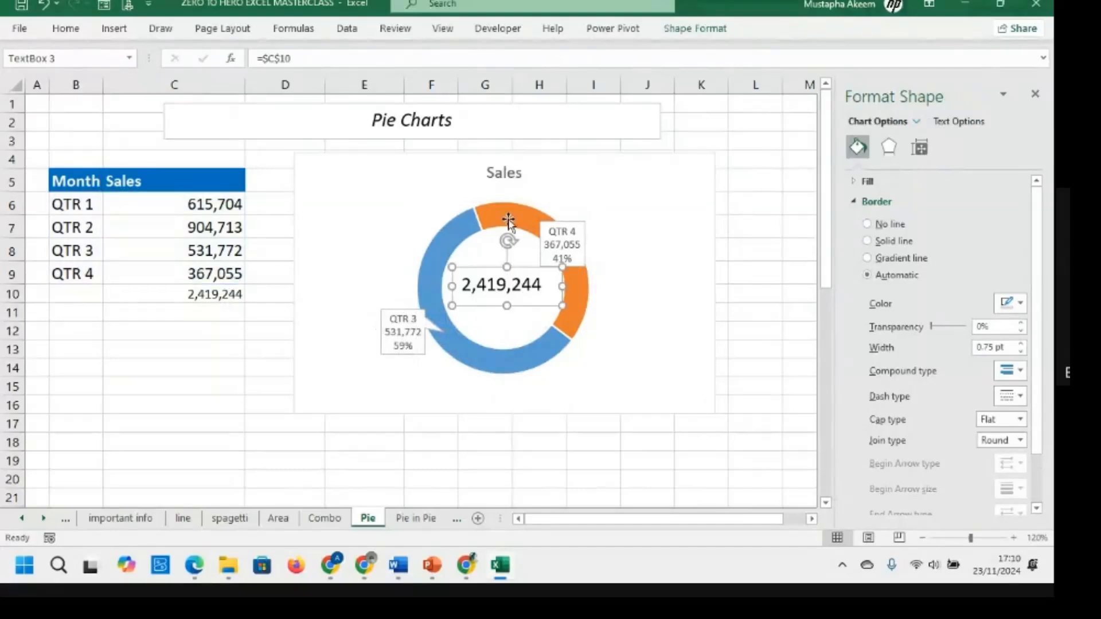
{"action": "left_click", "coordinate": [114, 28]}
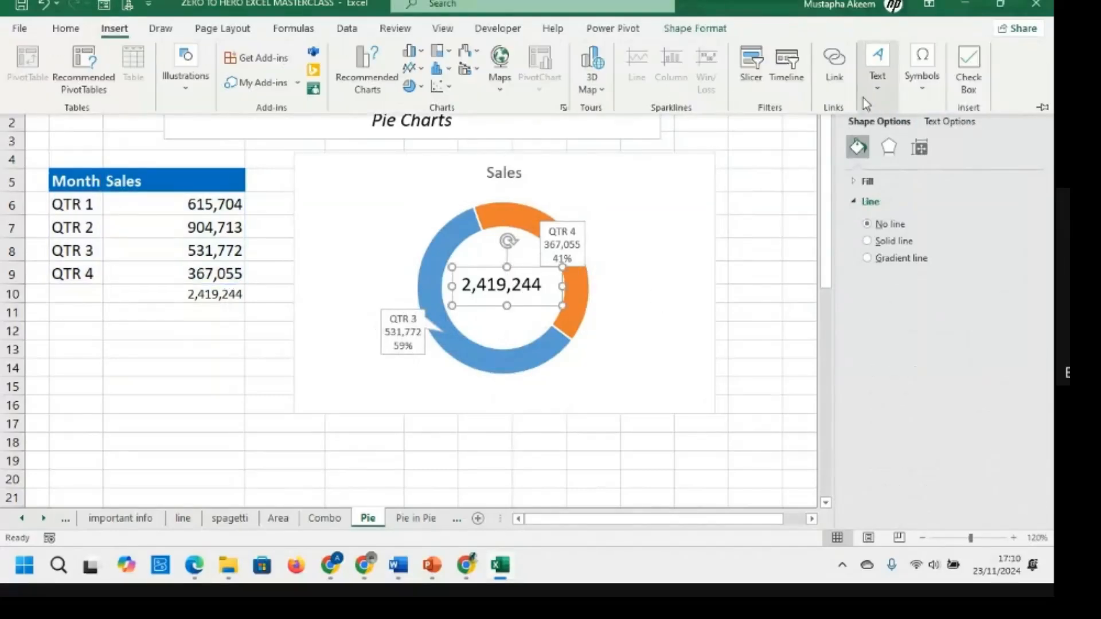
{"action": "left_click", "coordinate": [874, 86]}
{"action": "left_click", "coordinate": [874, 154]}
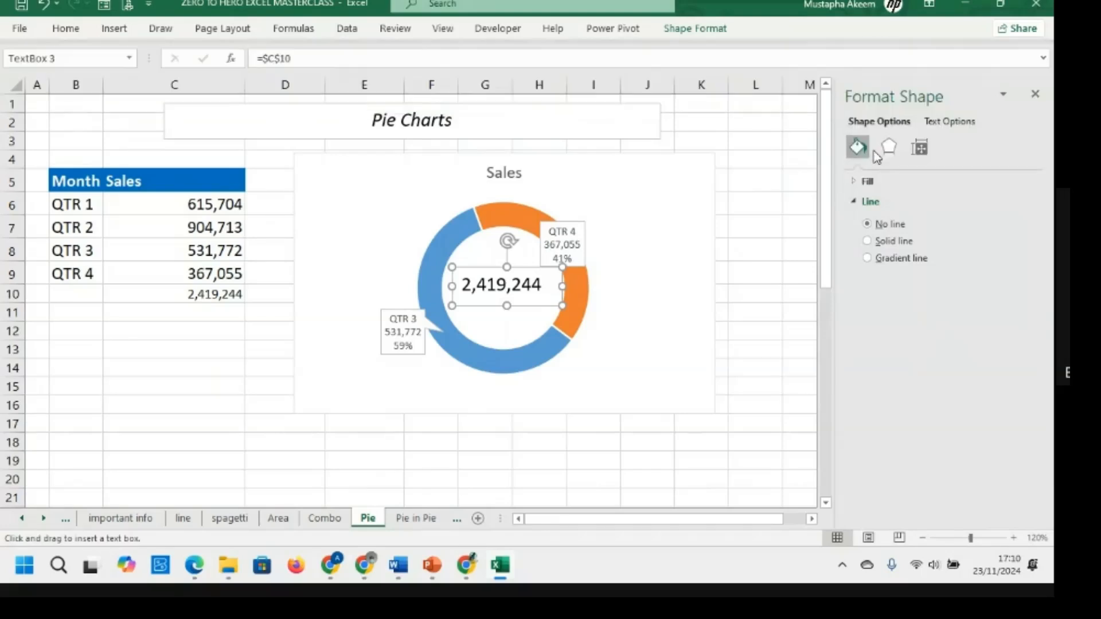
{"action": "left_click_drag", "start_coordinate": [470, 307], "coordinate": [533, 325]}
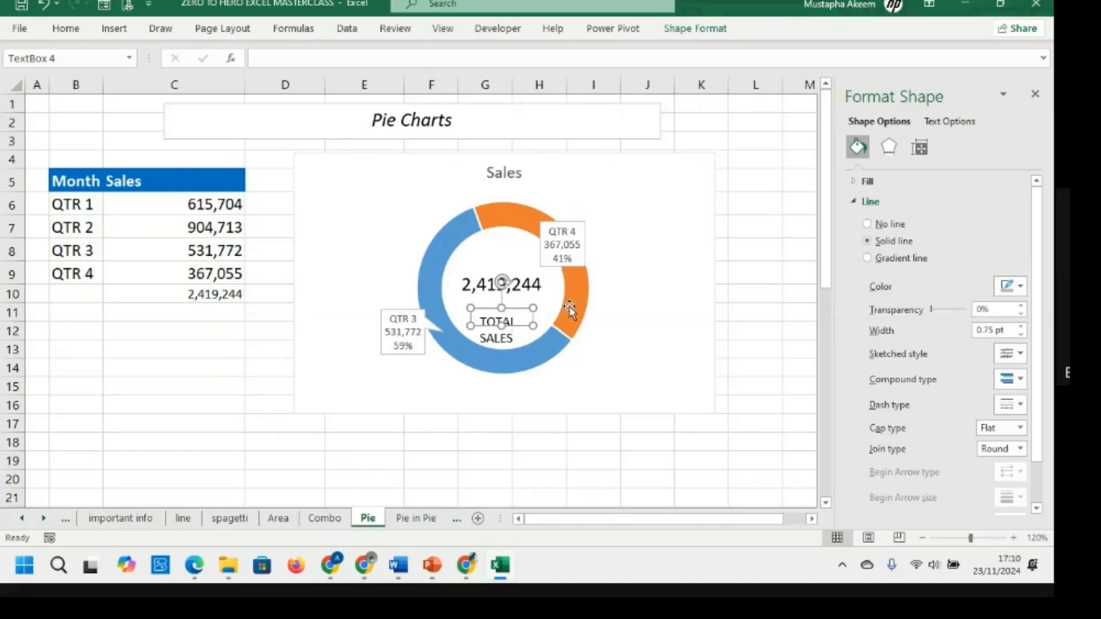
Resize and reposition the TOTAL SALES text box so its text fits on one line beneath the total
{"action": "left_click_drag", "start_coordinate": [533, 324], "coordinate": [555, 332]}
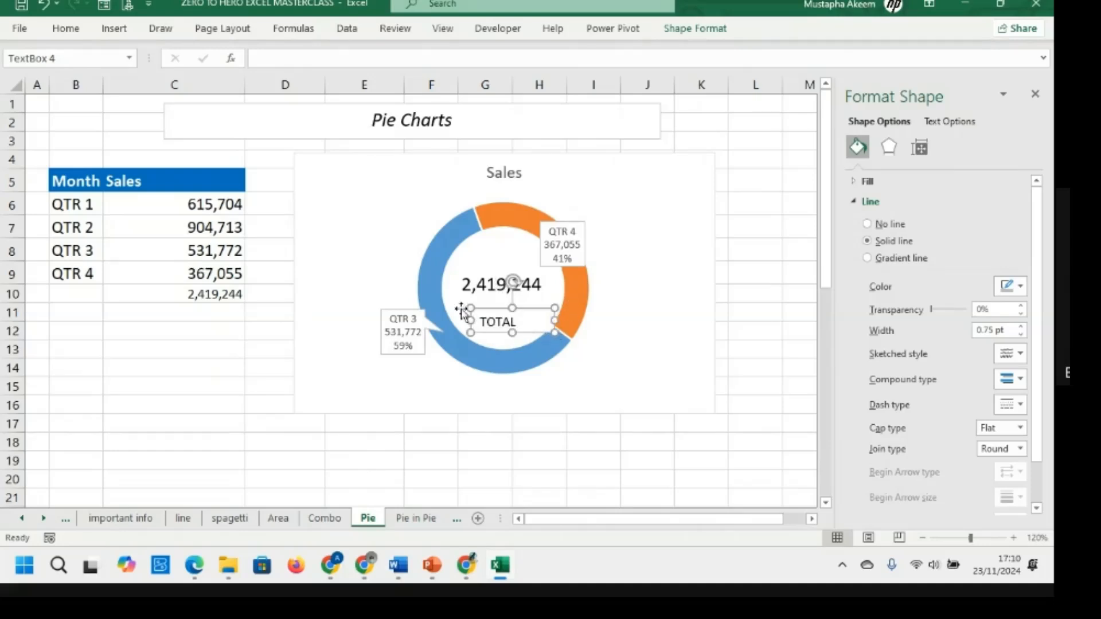
{"action": "left_click_drag", "start_coordinate": [471, 310], "coordinate": [521, 301]}
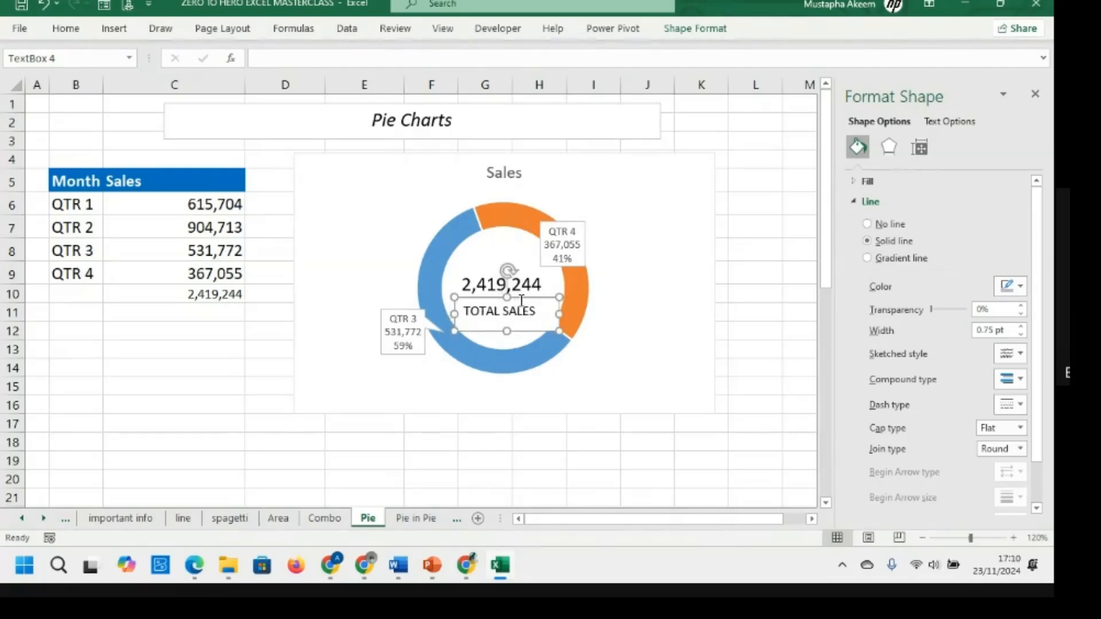
{"action": "left_click_drag", "start_coordinate": [561, 330], "coordinate": [556, 325]}
Make the TOTAL SALES caption bold and center it horizontally in its text box
{"action": "triple_click", "coordinate": [533, 319]}
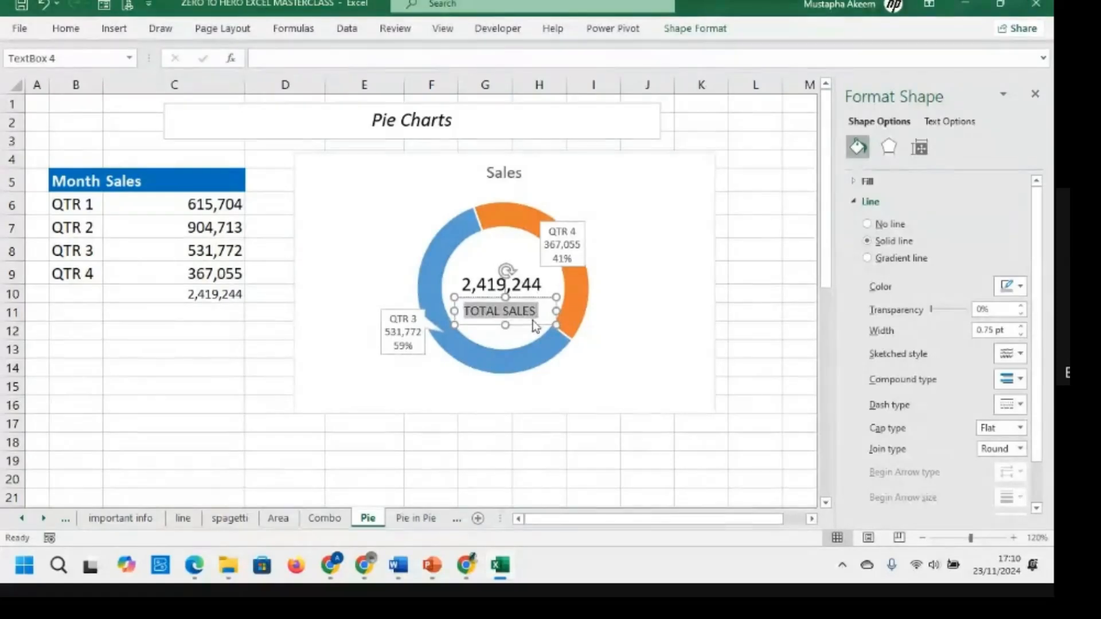
{"action": "key", "text": "ctrl+b"}
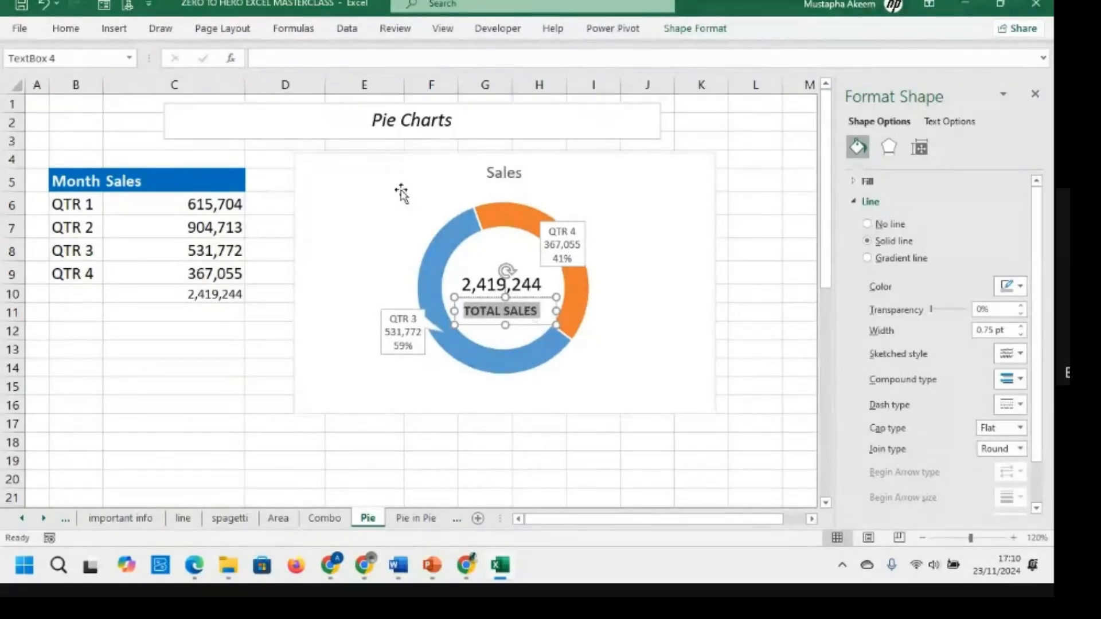
{"action": "left_click", "coordinate": [69, 28]}
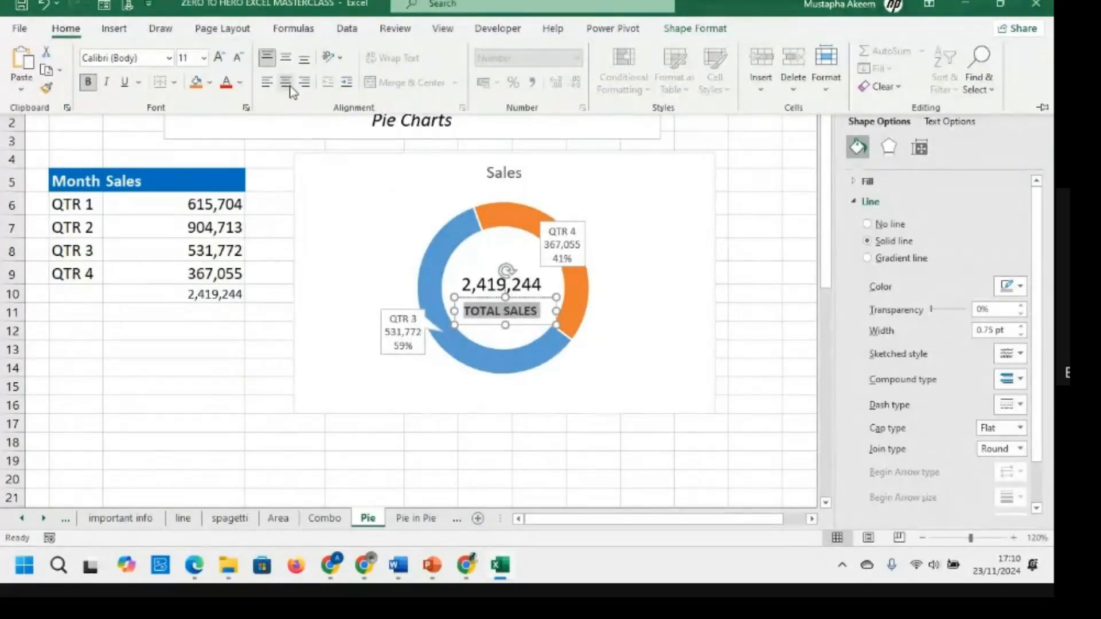
{"action": "left_click", "coordinate": [285, 82]}
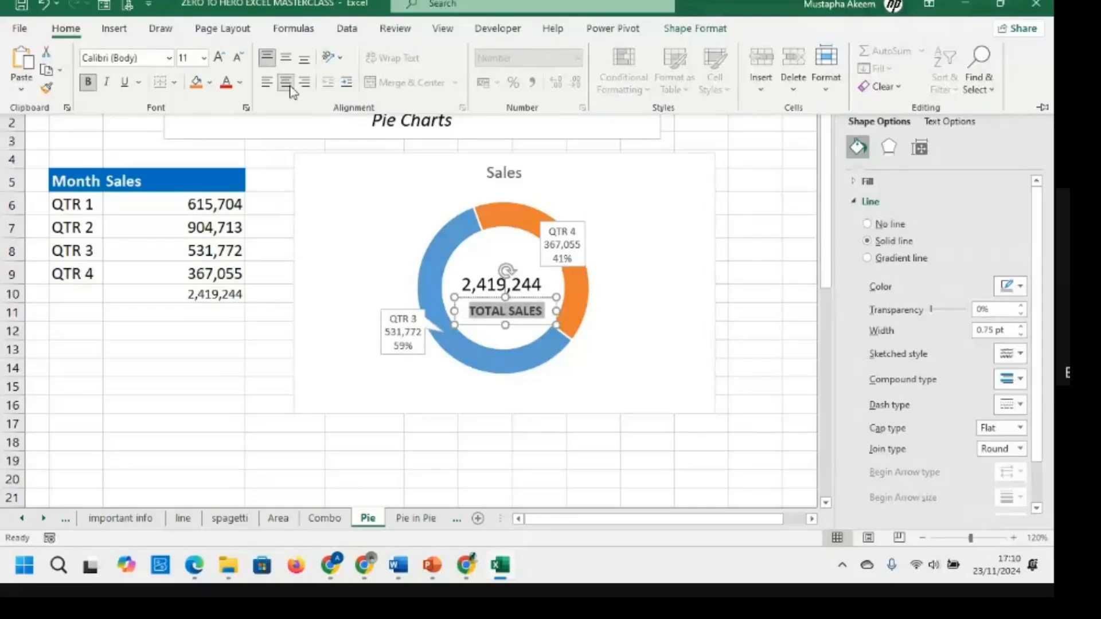
Remove the outline from the TOTAL SALES text box
{"action": "left_click", "coordinate": [694, 29]}
{"action": "left_click", "coordinate": [382, 50]}
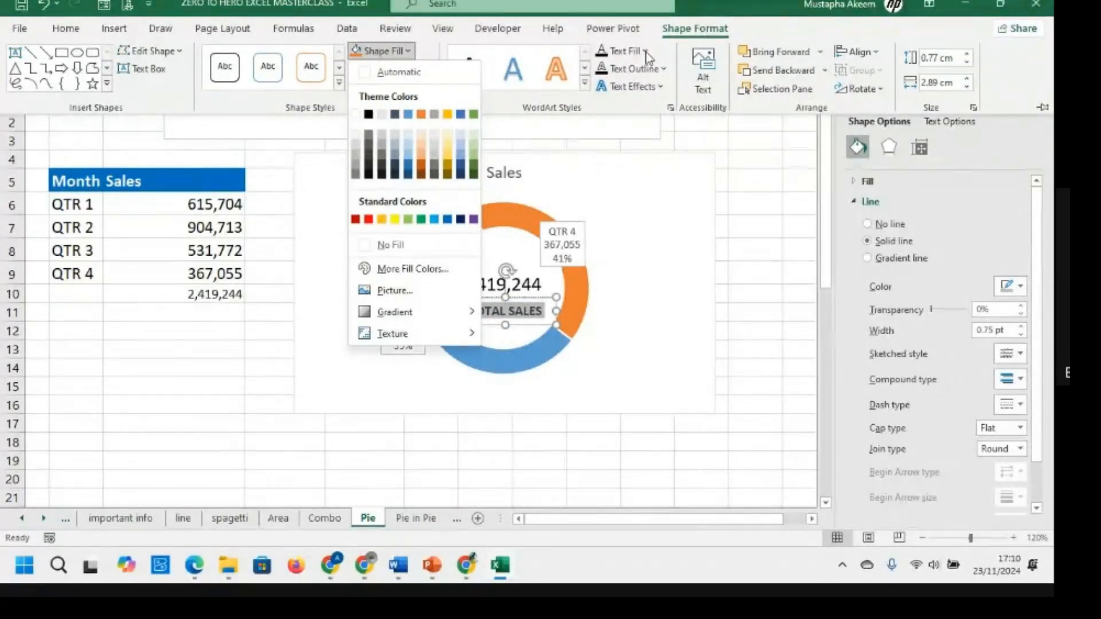
{"action": "key", "text": "Escape"}
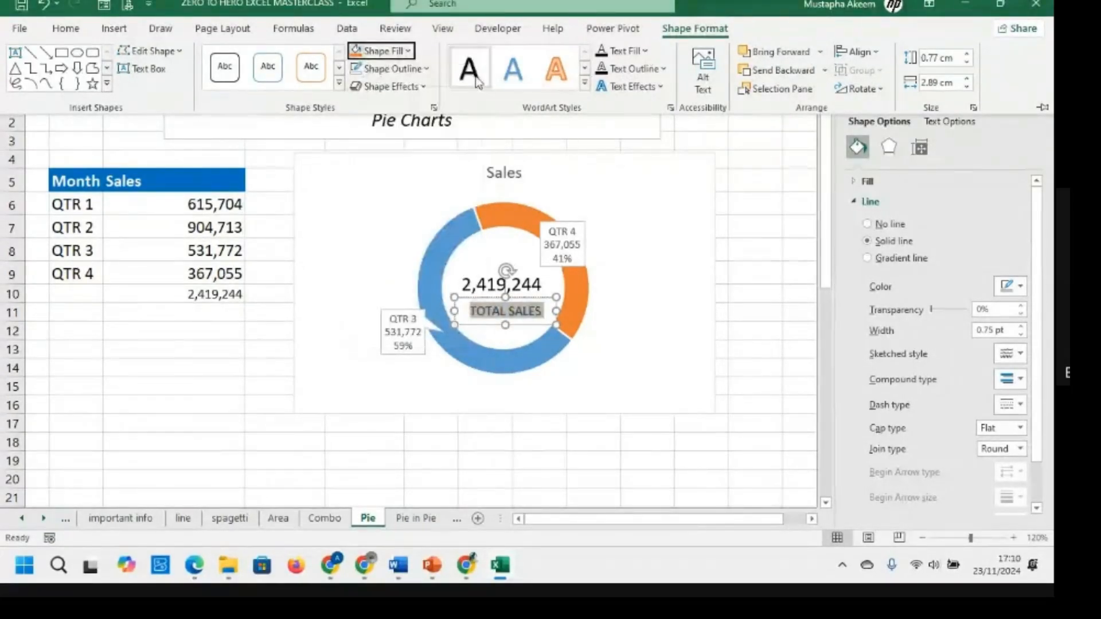
{"action": "left_click", "coordinate": [422, 69]}
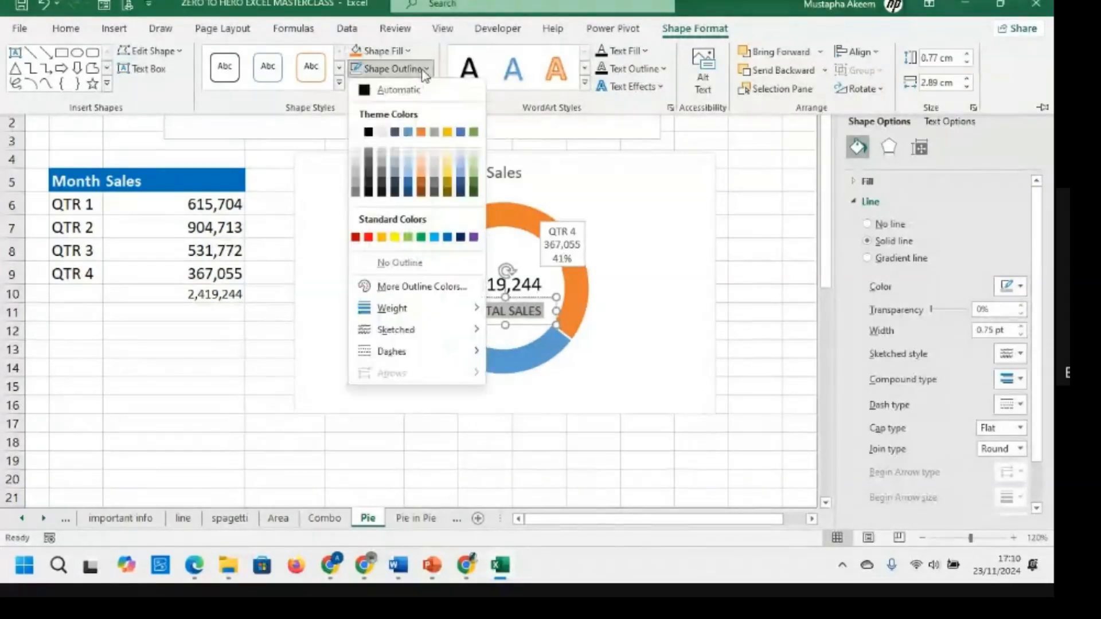
{"action": "left_click", "coordinate": [381, 265]}
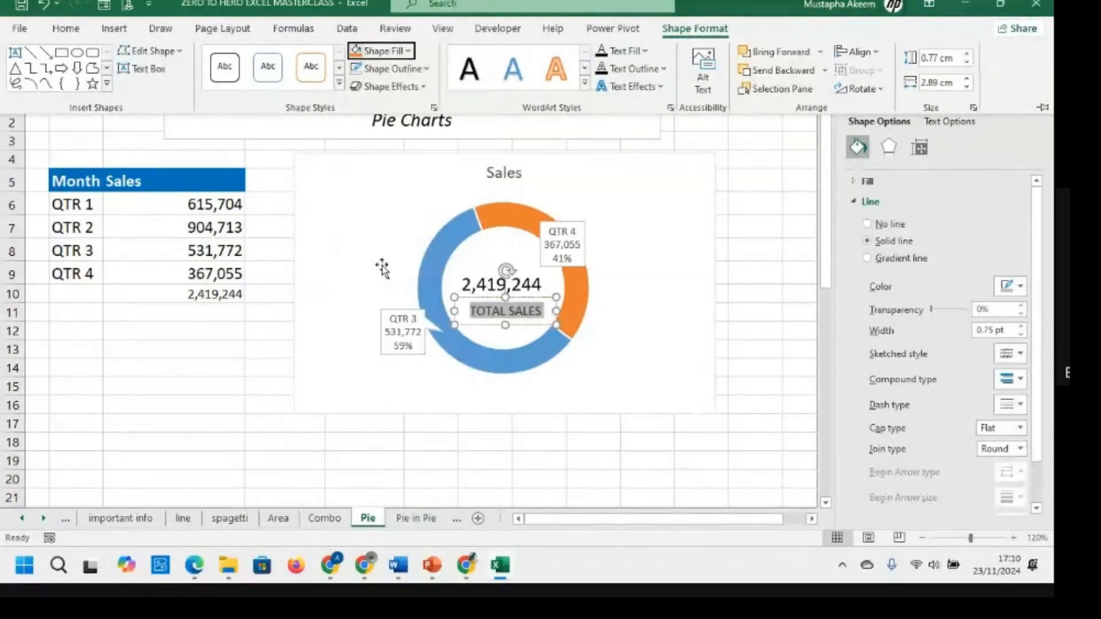
{"action": "left_click", "coordinate": [650, 339]}
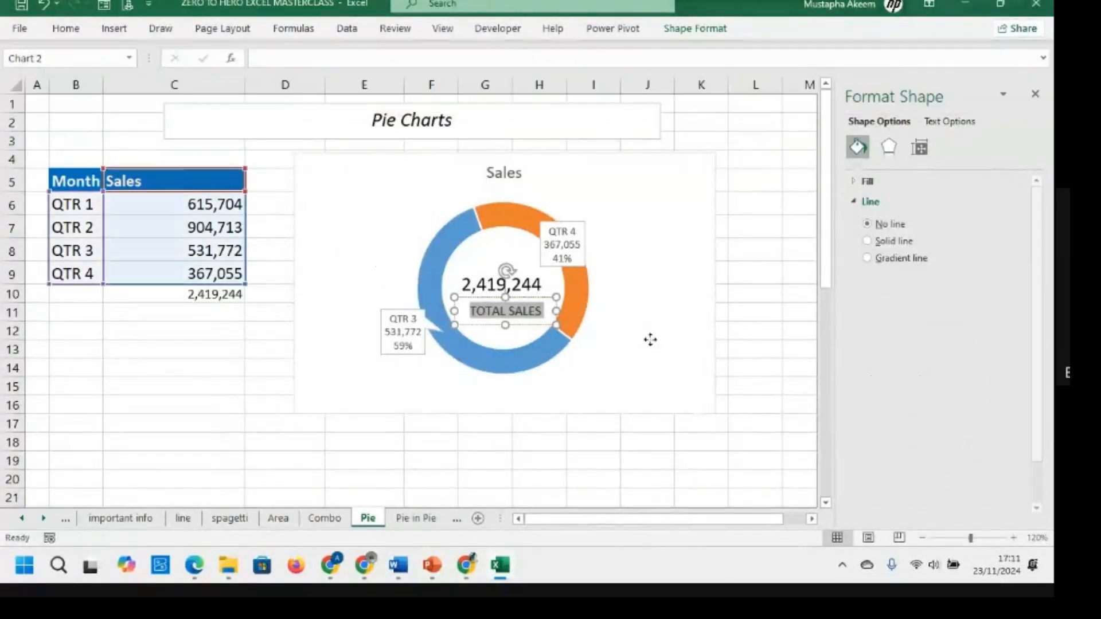
Move the TOTAL SALES text box up slightly so it sits closer beneath the total in the doughnut's hole
{"action": "left_click", "coordinate": [512, 320]}
{"action": "left_click", "coordinate": [509, 311]}
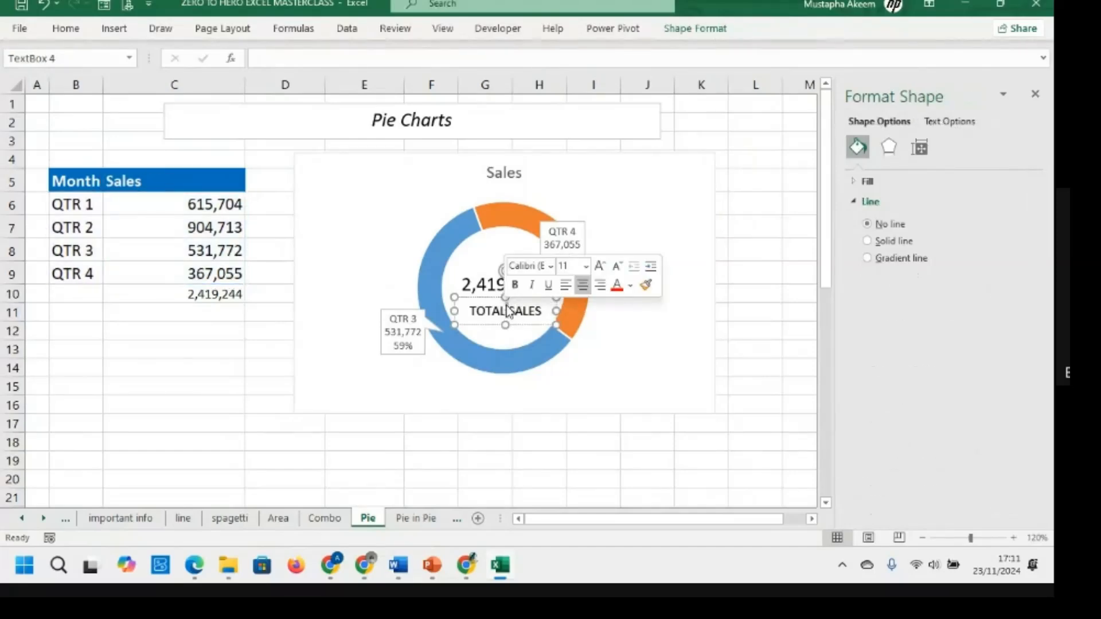
{"action": "left_click_drag", "start_coordinate": [494, 298], "coordinate": [494, 289]}
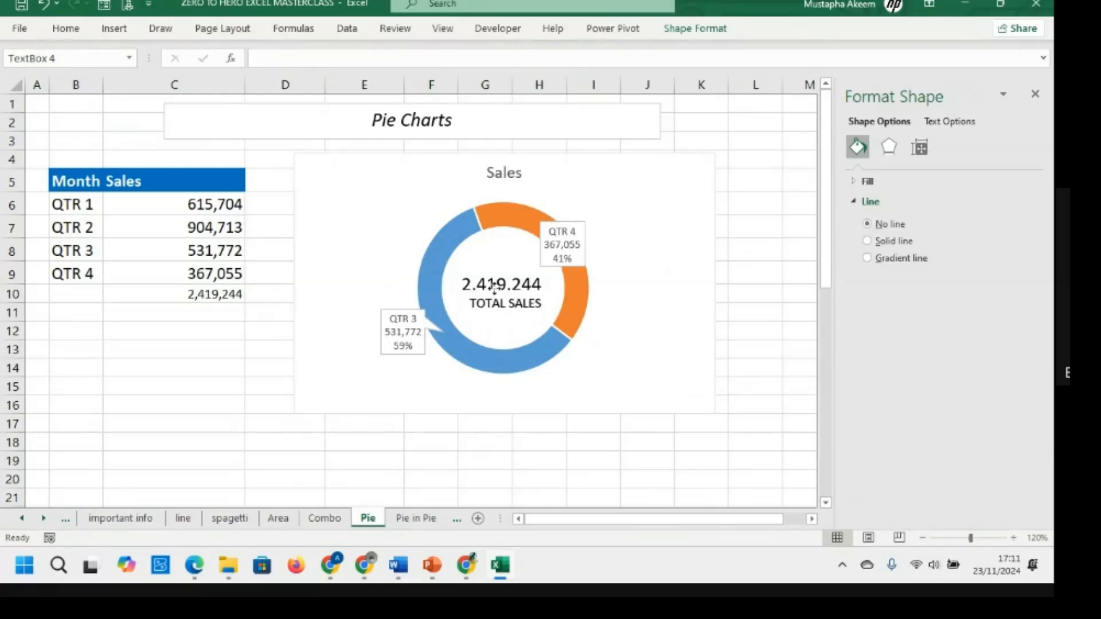
{"action": "left_click", "coordinate": [710, 290]}
{"action": "left_click", "coordinate": [787, 344]}
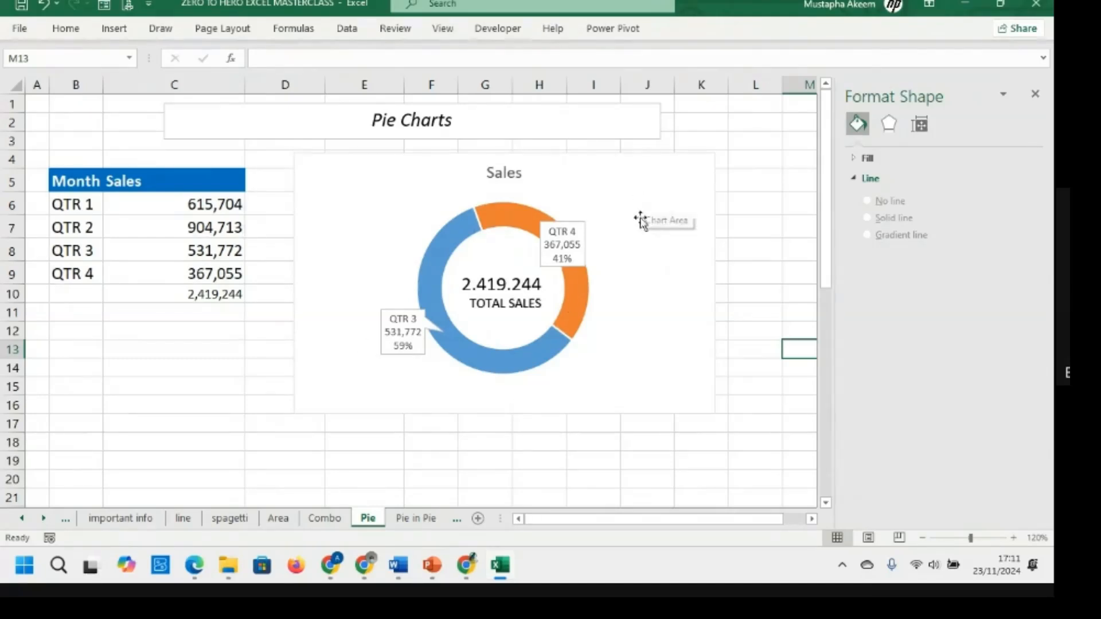
On the Pie in Pie sheet, insert a 2-D Pie of Pie chart from the sector revenue data in A5:B12
{"action": "left_click", "coordinate": [417, 520]}
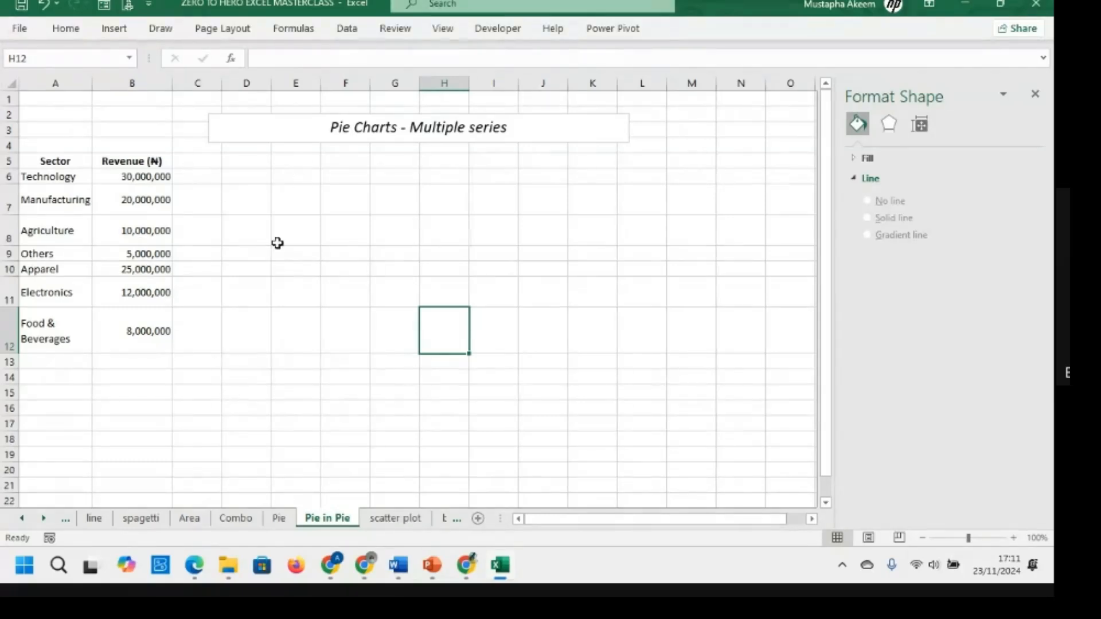
{"action": "left_click", "coordinate": [348, 126]}
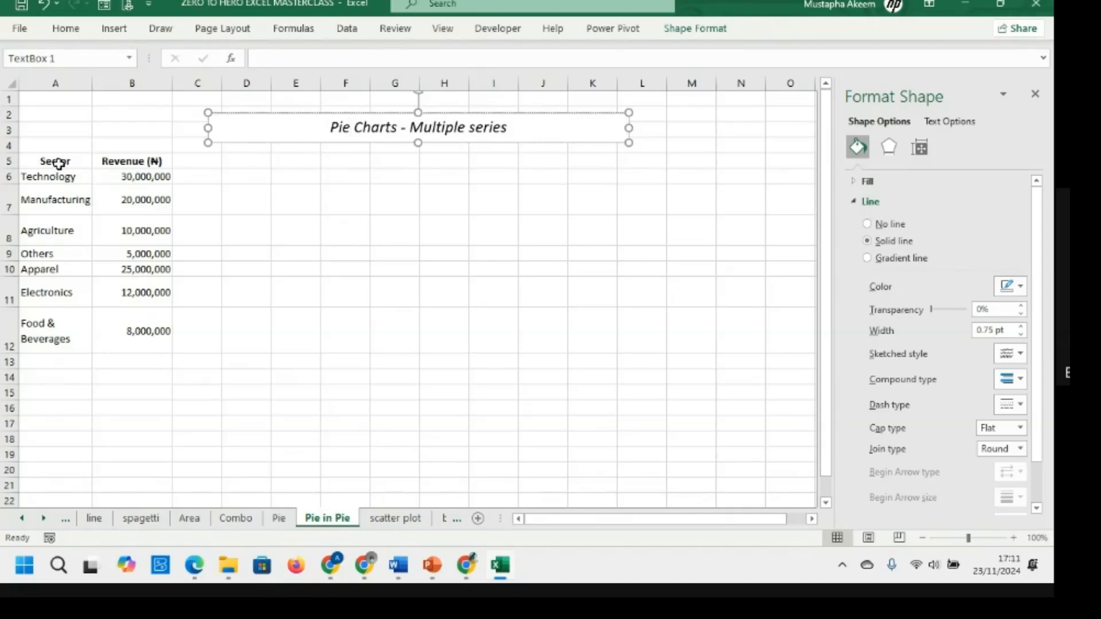
{"action": "left_click_drag", "start_coordinate": [58, 164], "coordinate": [144, 332]}
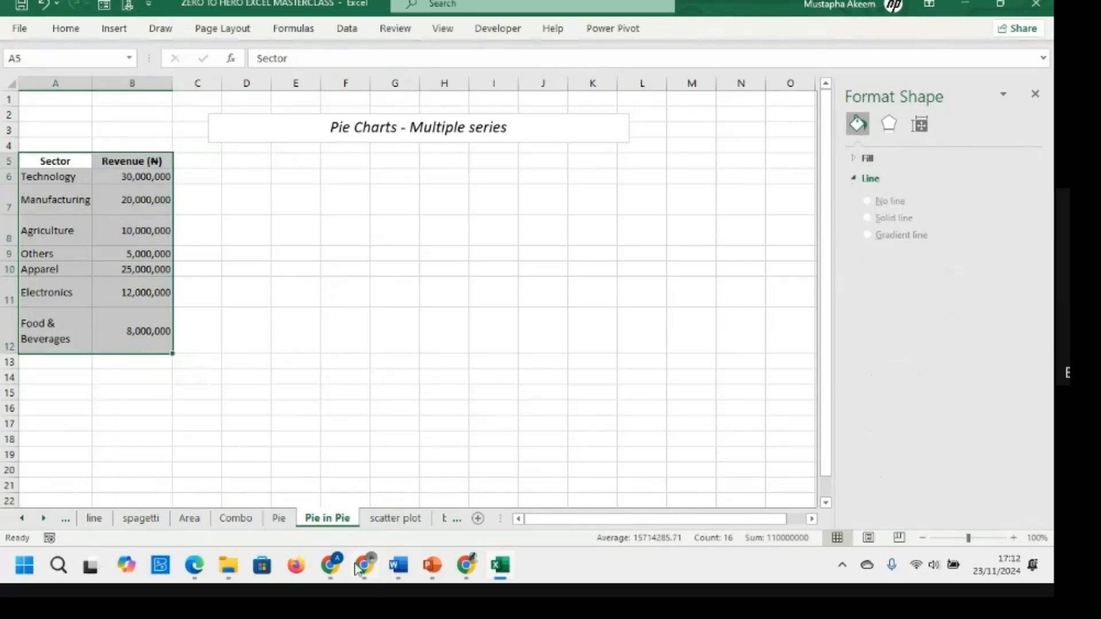
{"action": "left_click", "coordinate": [115, 30]}
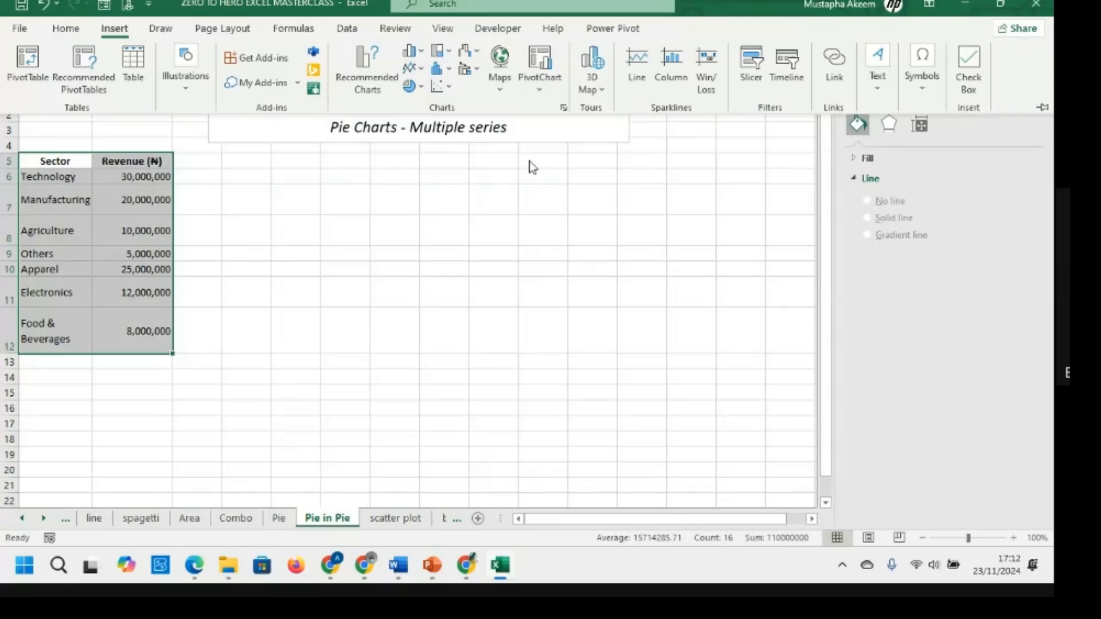
{"action": "left_click", "coordinate": [419, 89]}
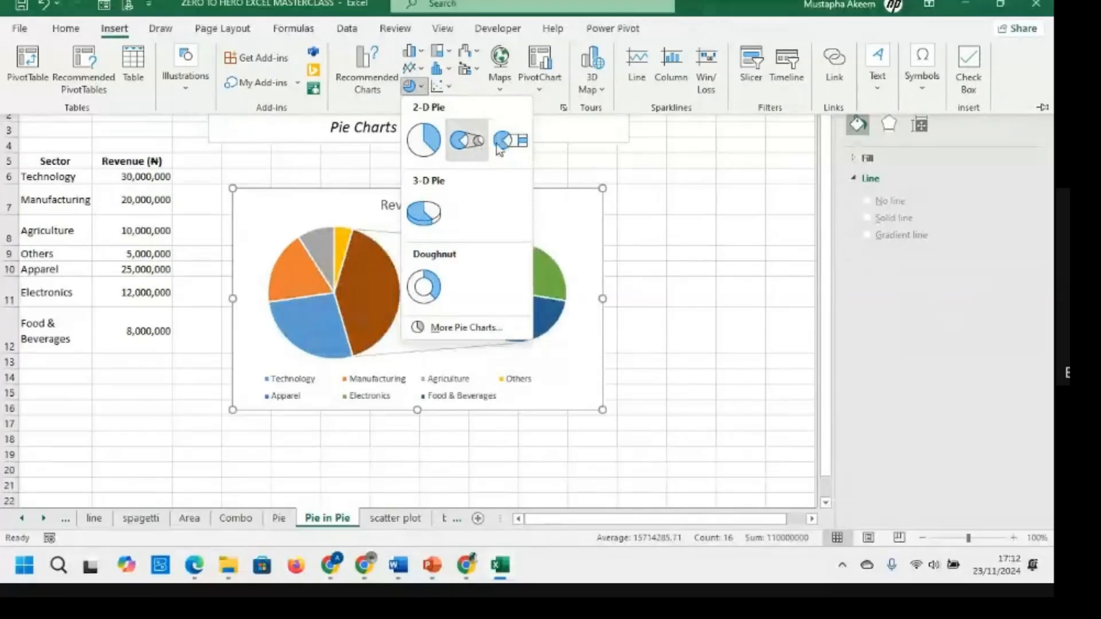
{"action": "left_click", "coordinate": [476, 141]}
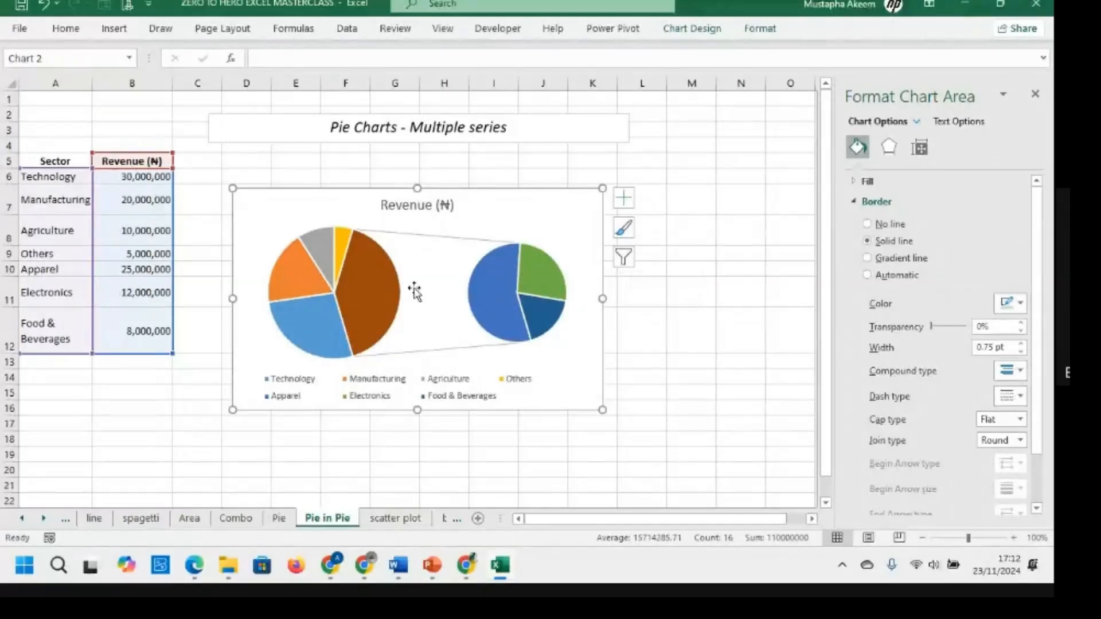
Rename the Others sector in cell A9 to Furniture
{"action": "mouse_move", "coordinate": [362, 291]}
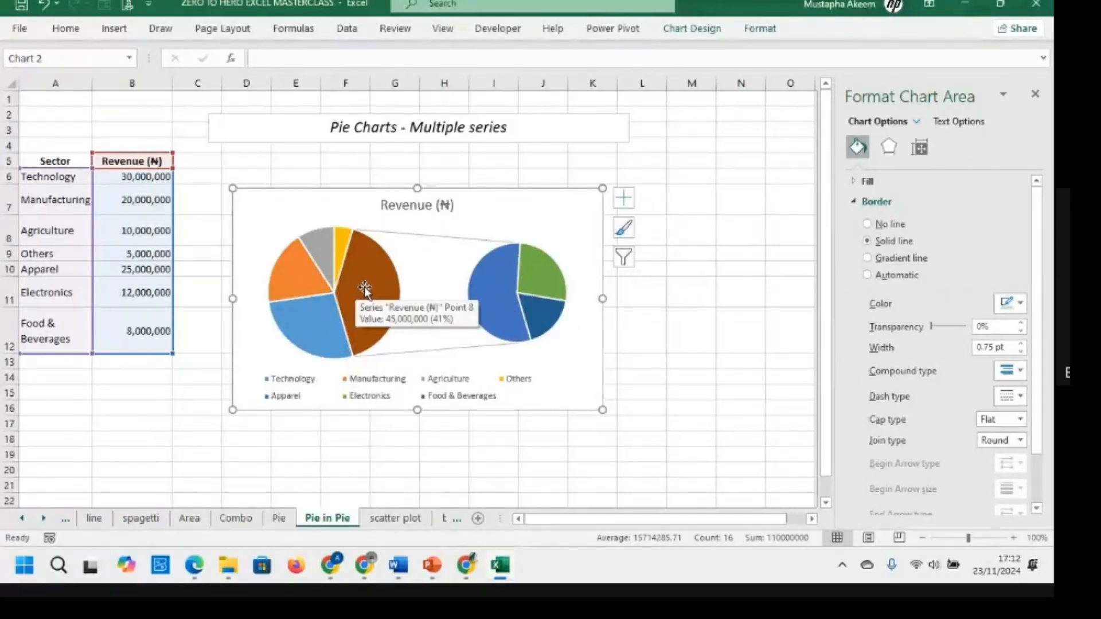
{"action": "left_click", "coordinate": [60, 253]}
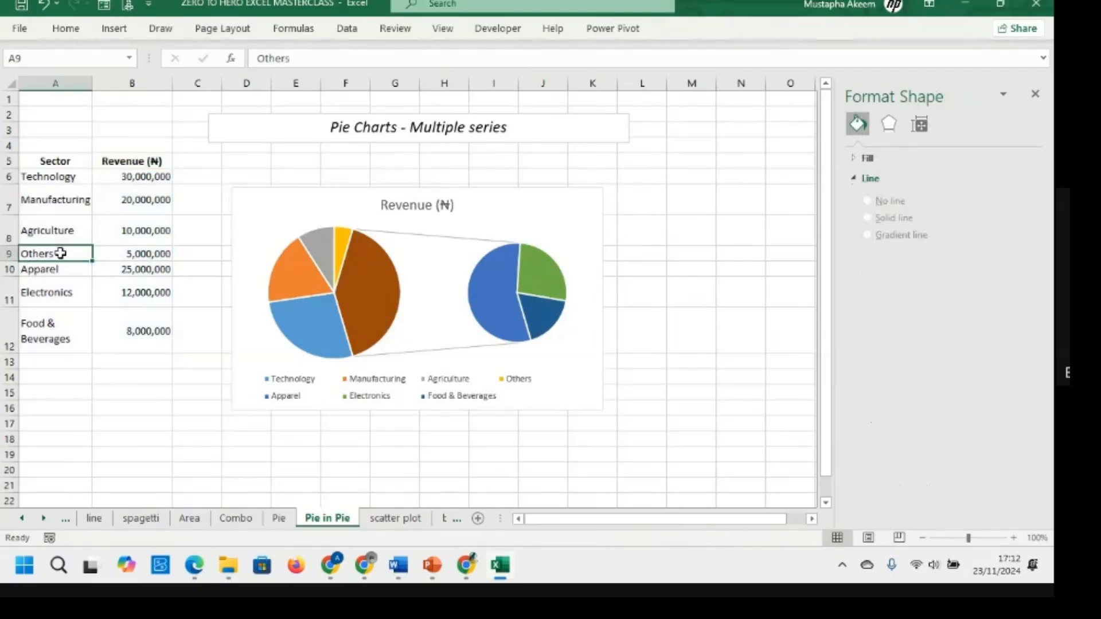
{"action": "type", "text": "FURNITURE"}
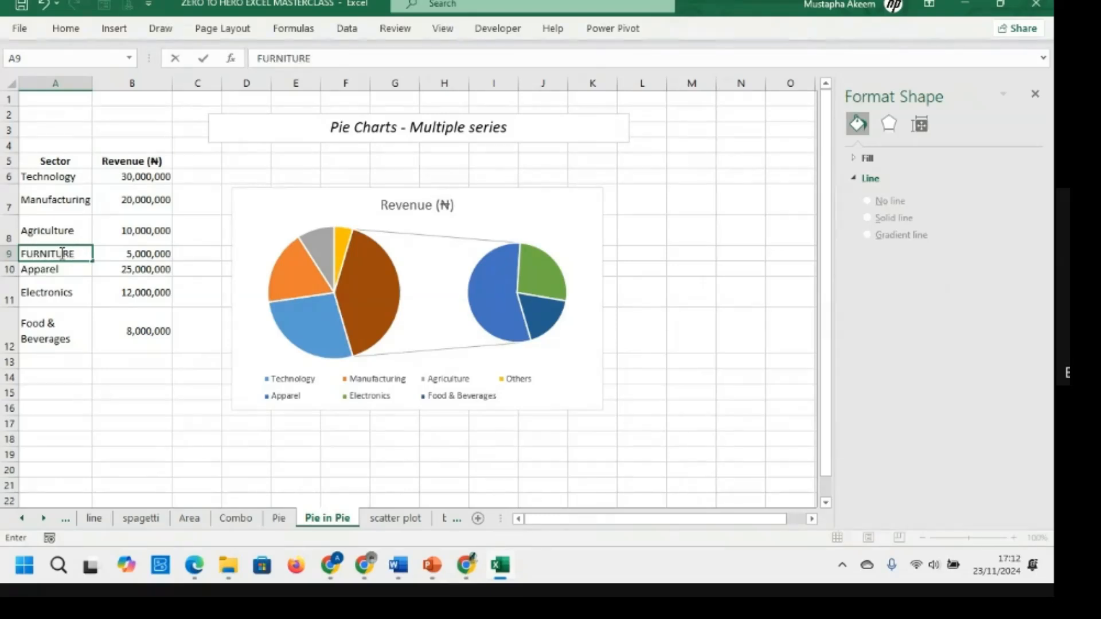
{"action": "key", "text": "BackSpace"}
{"action": "key", "text": "BackSpace"}
{"action": "key", "text": "BackSpace"}
{"action": "key", "text": "BackSpace"}
{"action": "key", "text": "BackSpace"}
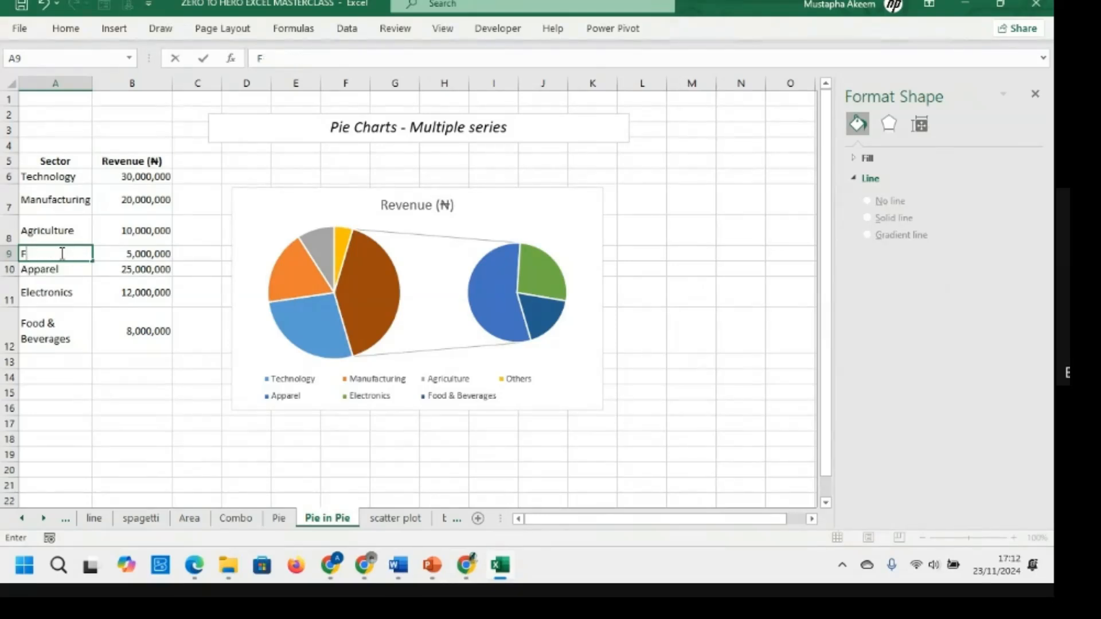
{"action": "type", "text": "rniture"}
{"action": "key", "text": "Return"}
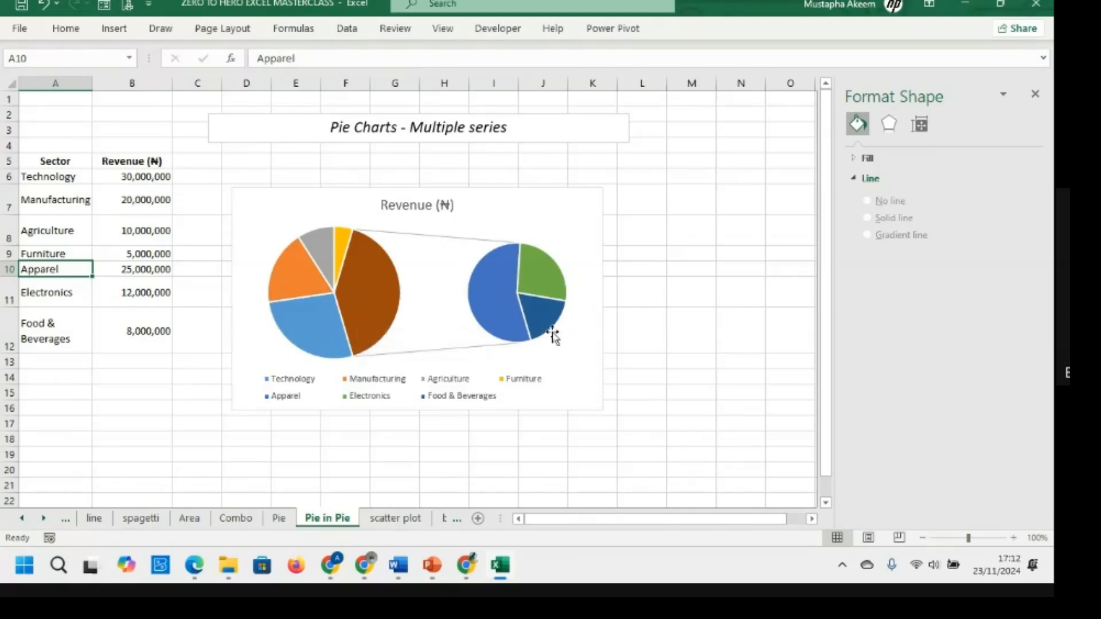
Set the number of values in the Pie of Pie chart's second plot to 4
{"action": "left_click", "coordinate": [497, 295]}
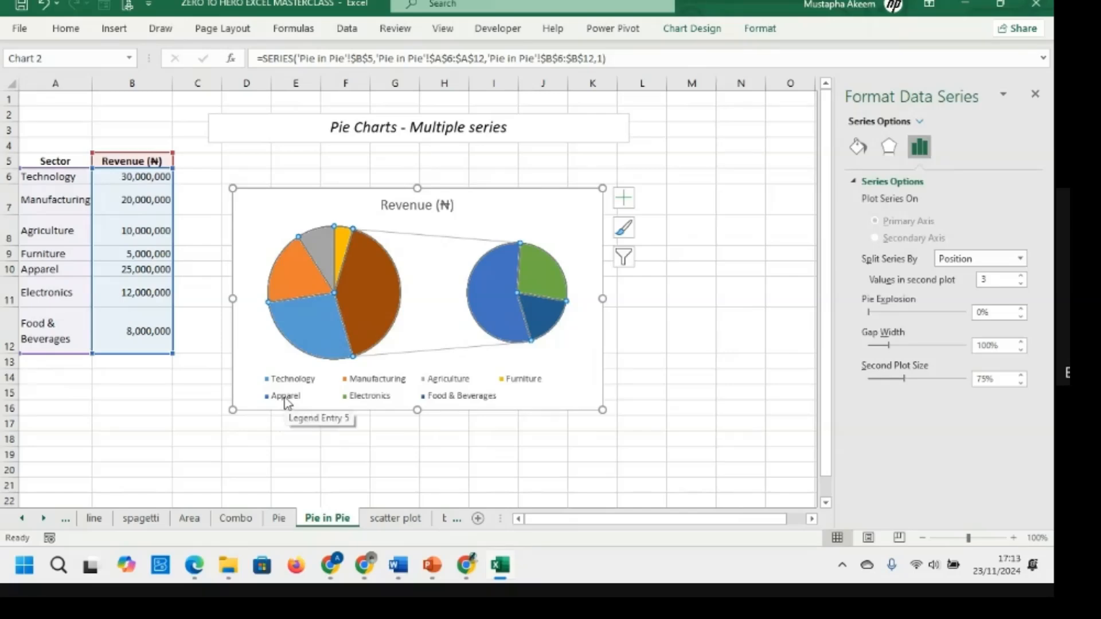
{"action": "left_click", "coordinate": [491, 315]}
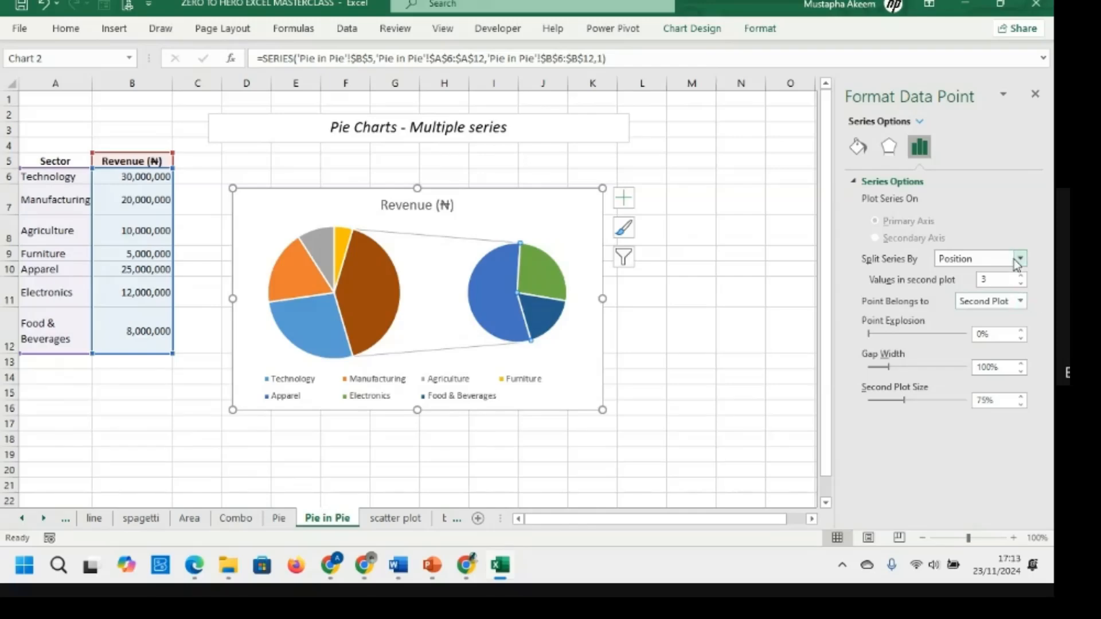
{"action": "left_click", "coordinate": [1020, 277]}
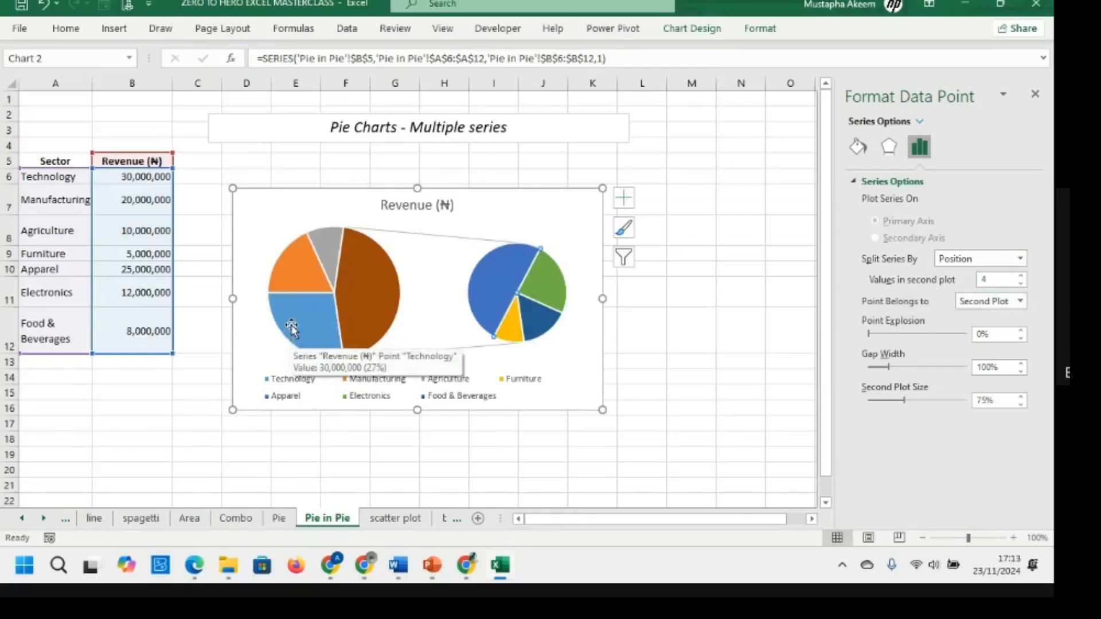
Add a data callout label to the selected Apparel slice in the second pie
{"action": "left_click", "coordinate": [622, 202]}
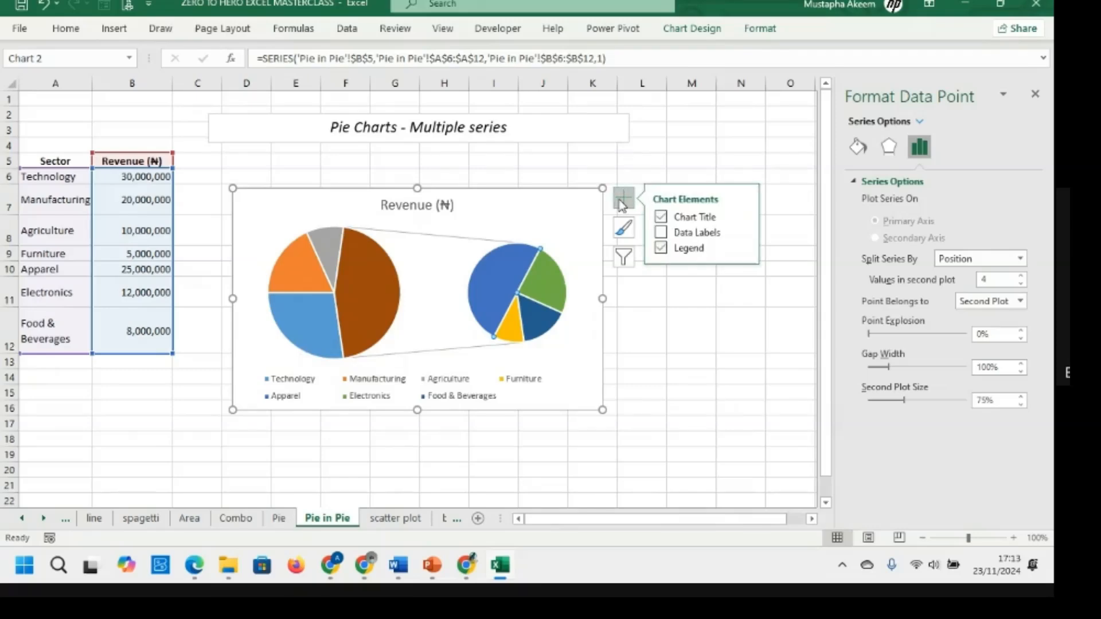
{"action": "left_click", "coordinate": [747, 235]}
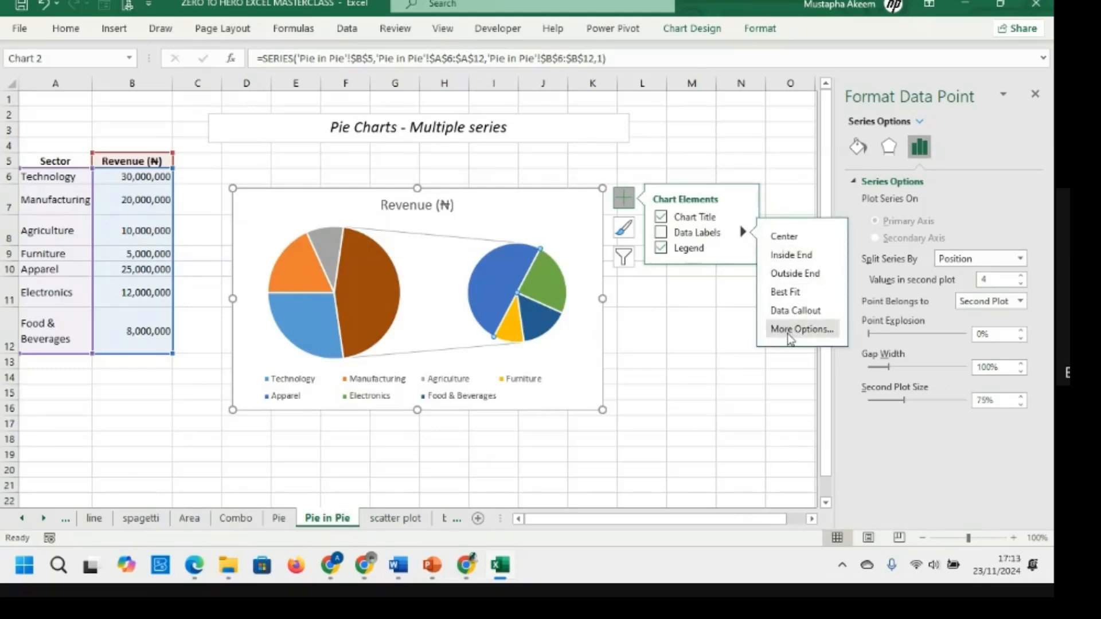
{"action": "left_click", "coordinate": [795, 310]}
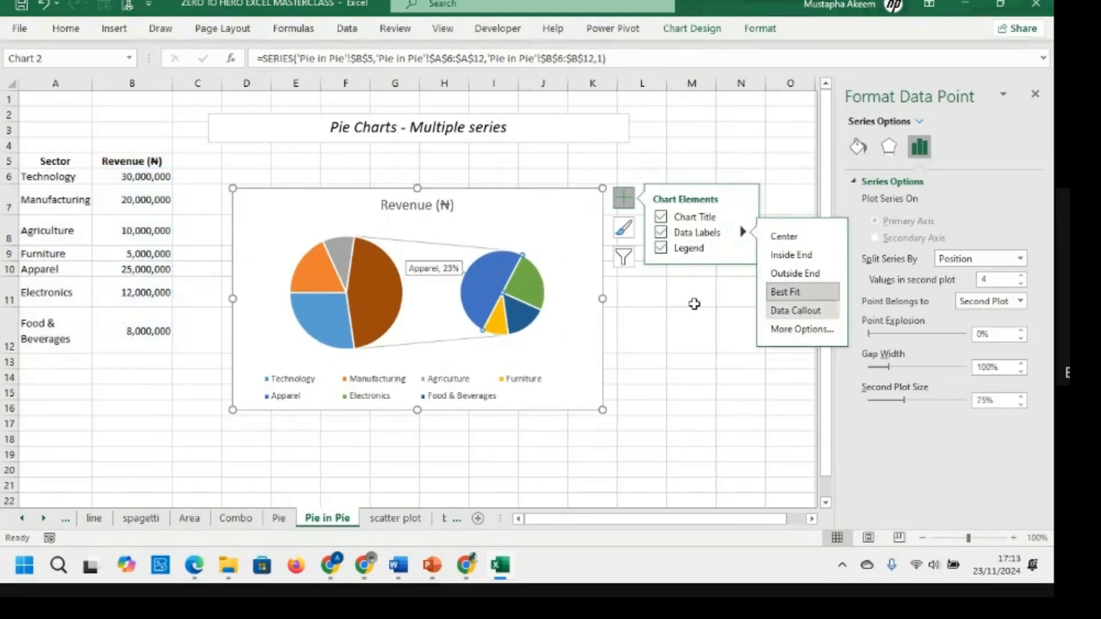
Turn the data labels off and on again for the whole chart and show them as data callouts on every slice
{"action": "left_click", "coordinate": [575, 263]}
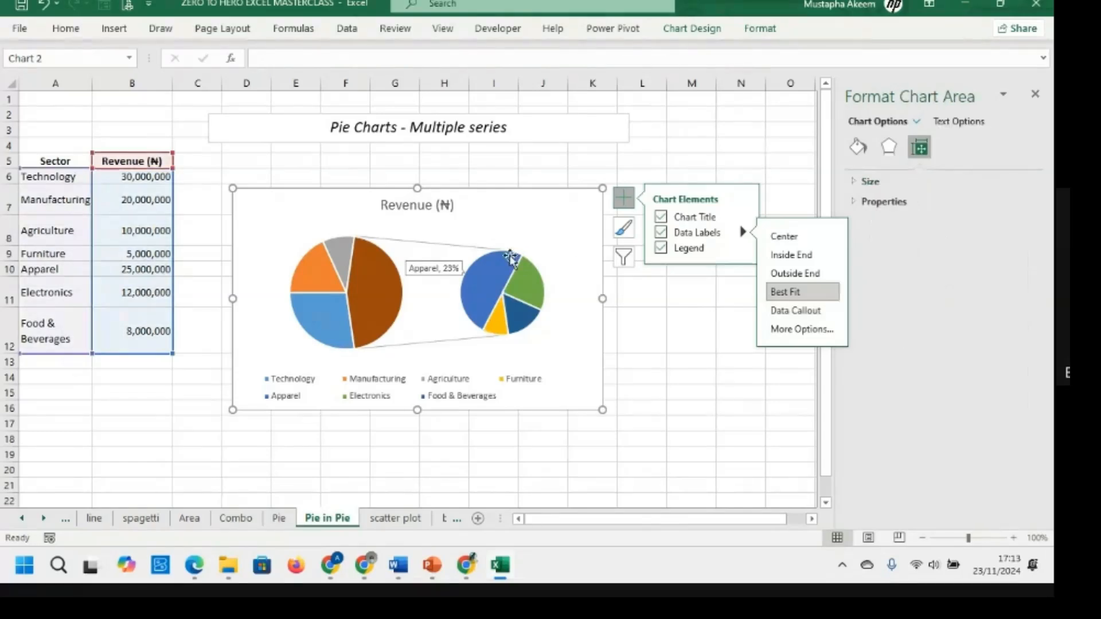
{"action": "left_click", "coordinate": [453, 292]}
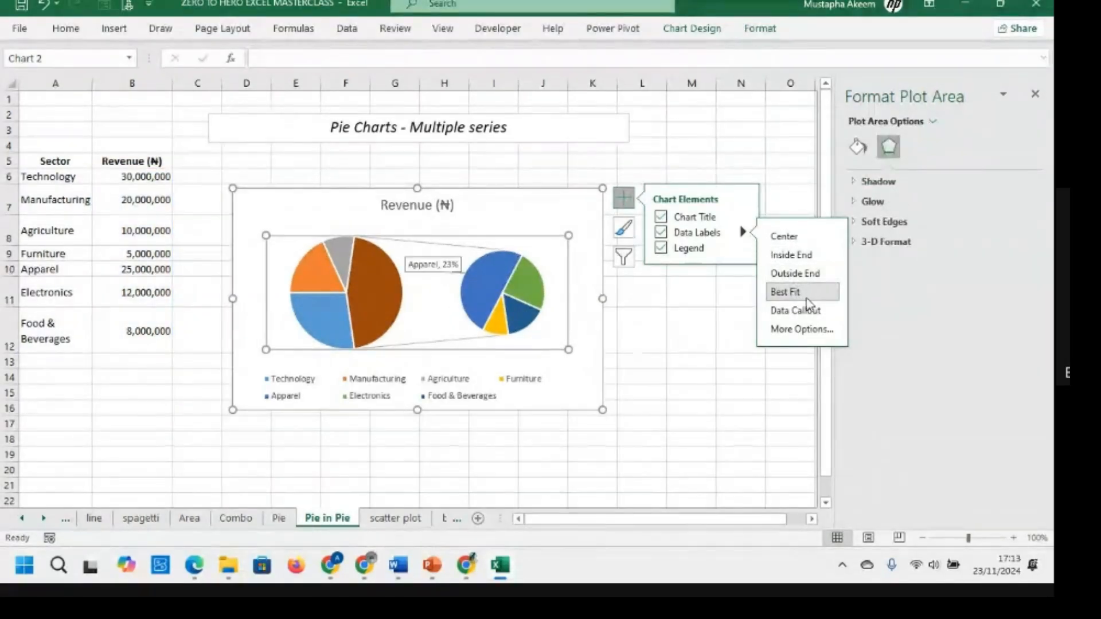
{"action": "left_click", "coordinate": [698, 231]}
{"action": "left_click", "coordinate": [661, 233]}
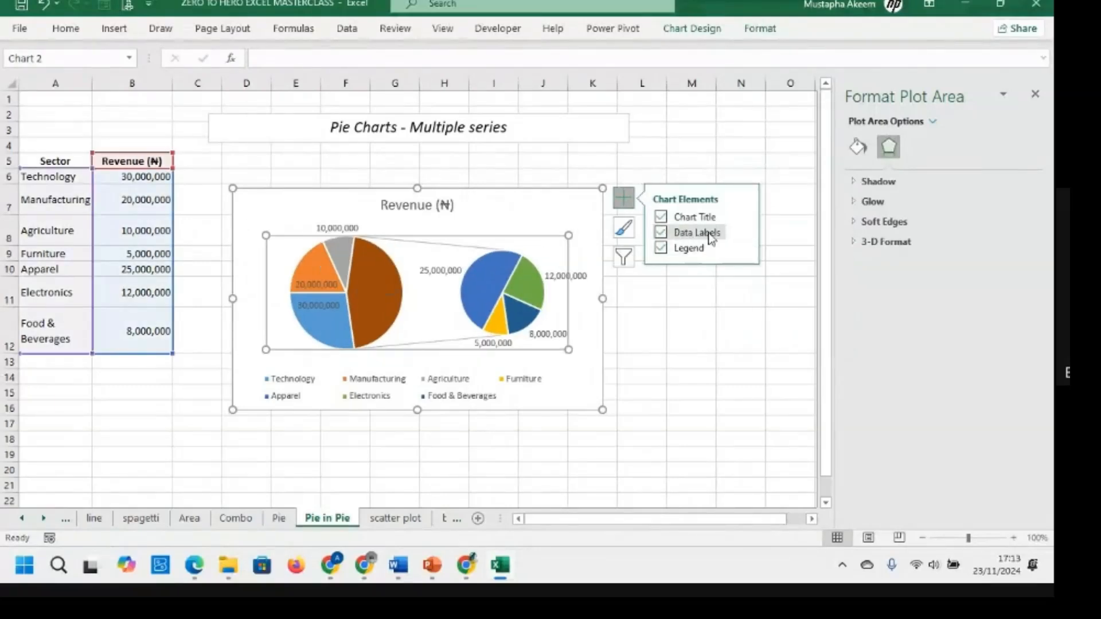
{"action": "left_click", "coordinate": [741, 232]}
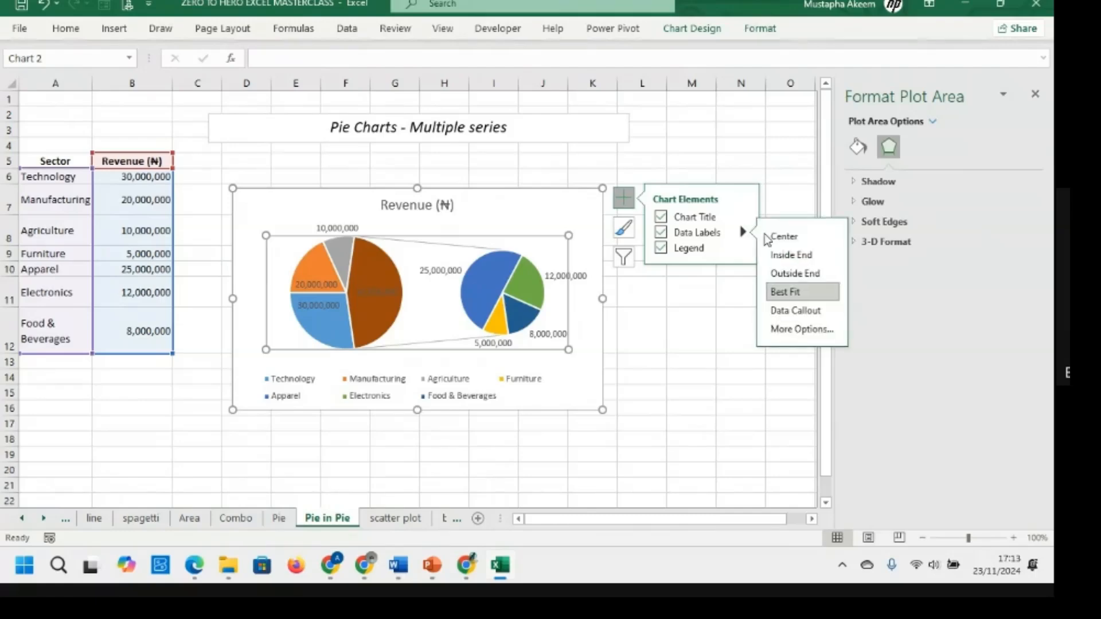
{"action": "left_click", "coordinate": [795, 310]}
{"action": "left_click", "coordinate": [706, 386]}
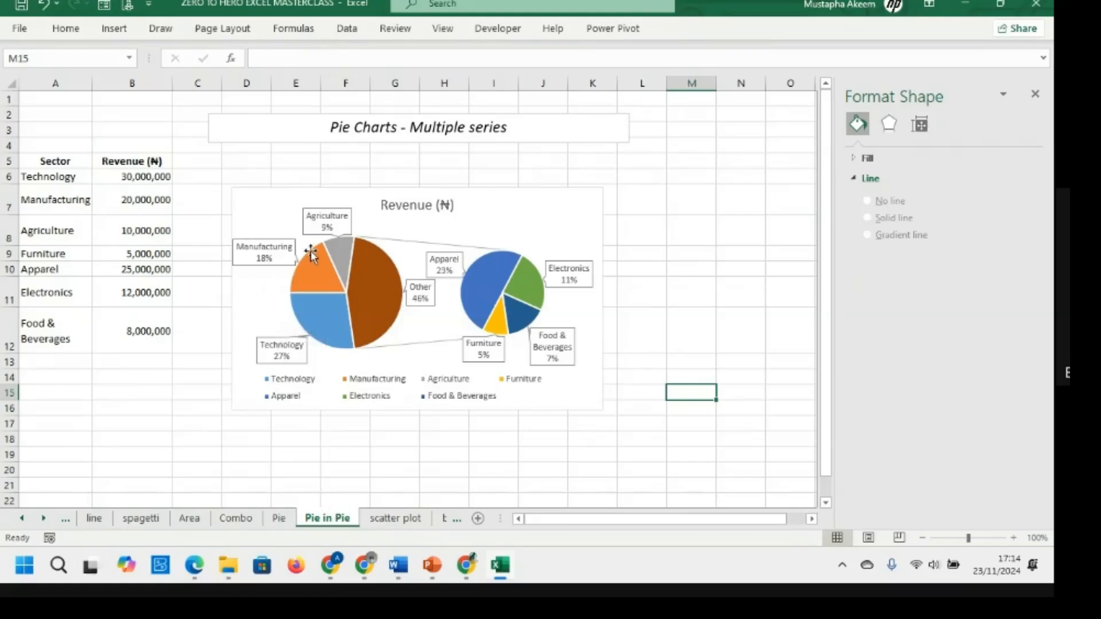
{"action": "left_click", "coordinate": [151, 173]}
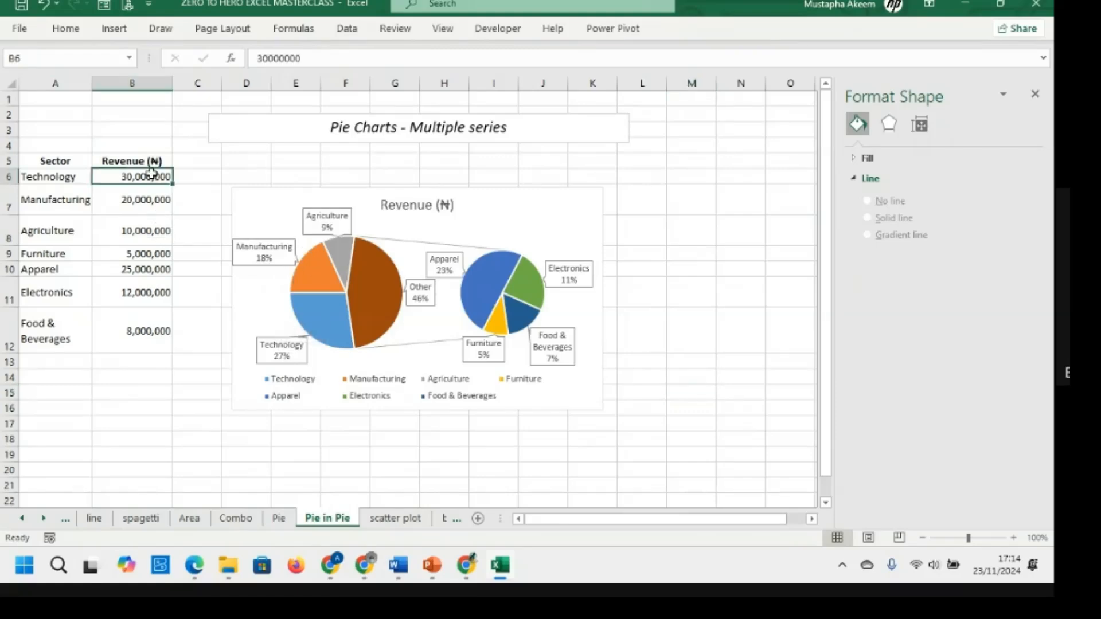
Check the sector revenue figures against the chart and set the number of values in the second plot to 3
{"action": "left_click", "coordinate": [153, 202]}
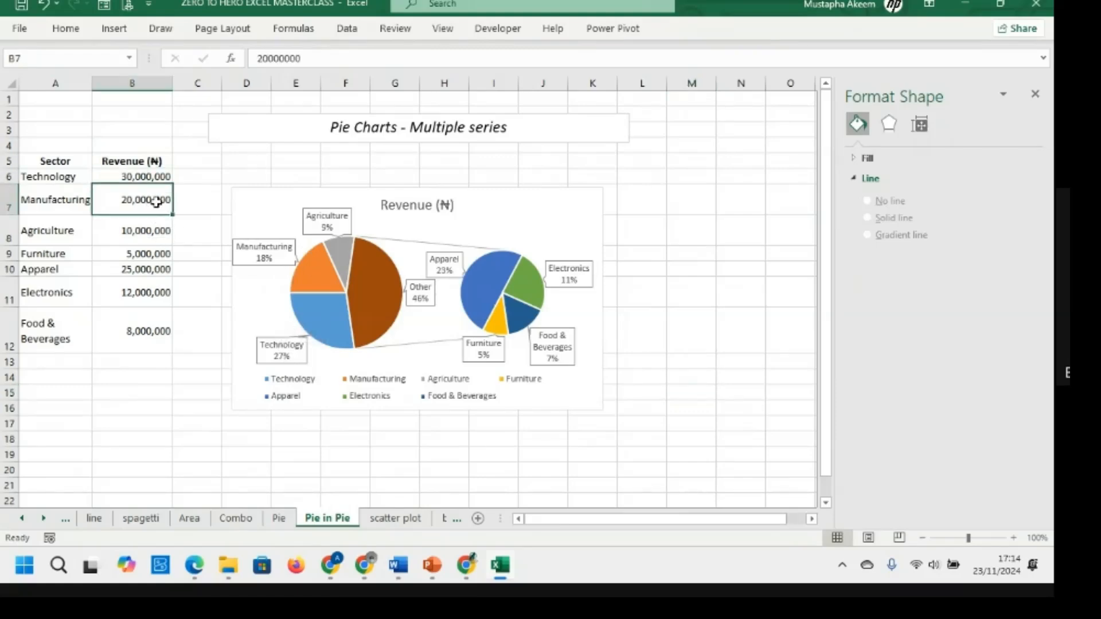
{"action": "left_click", "coordinate": [149, 235]}
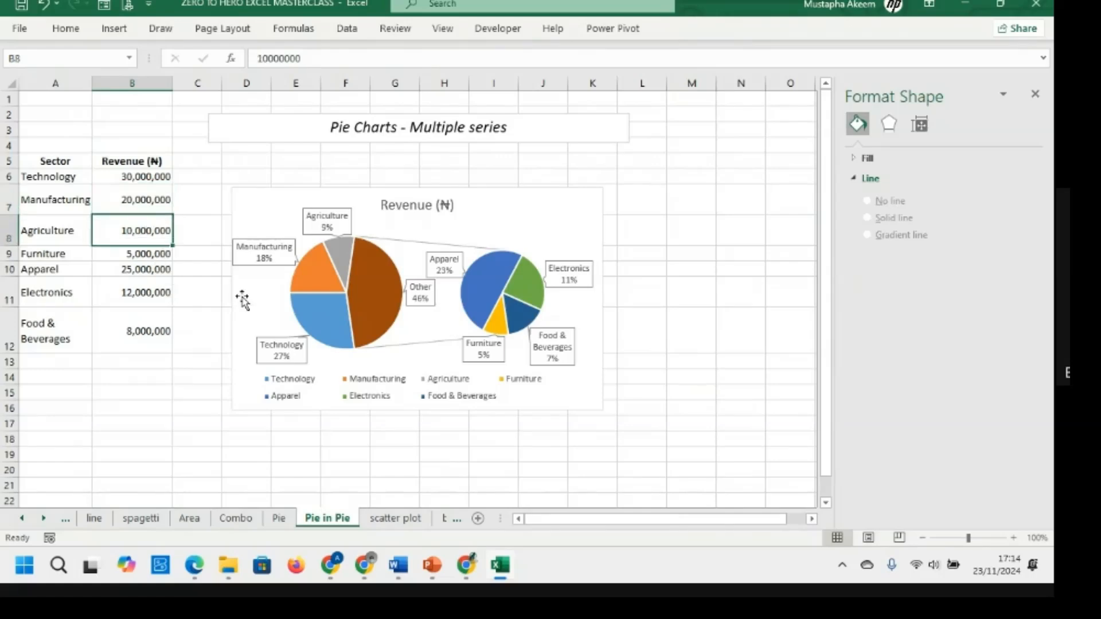
{"action": "left_click", "coordinate": [131, 293]}
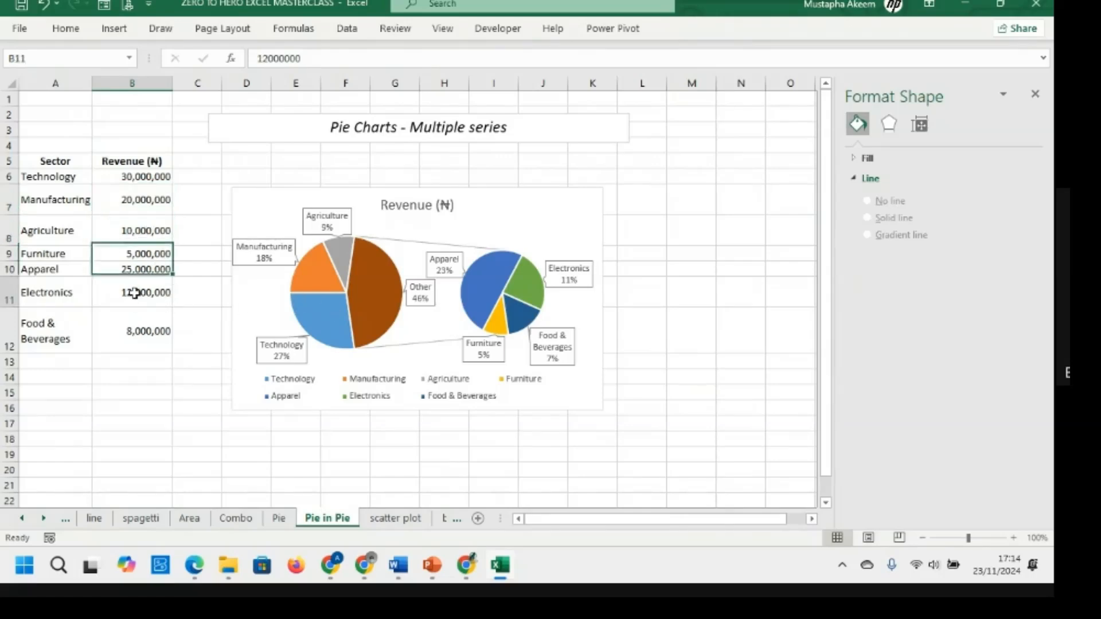
{"action": "left_click", "coordinate": [518, 293]}
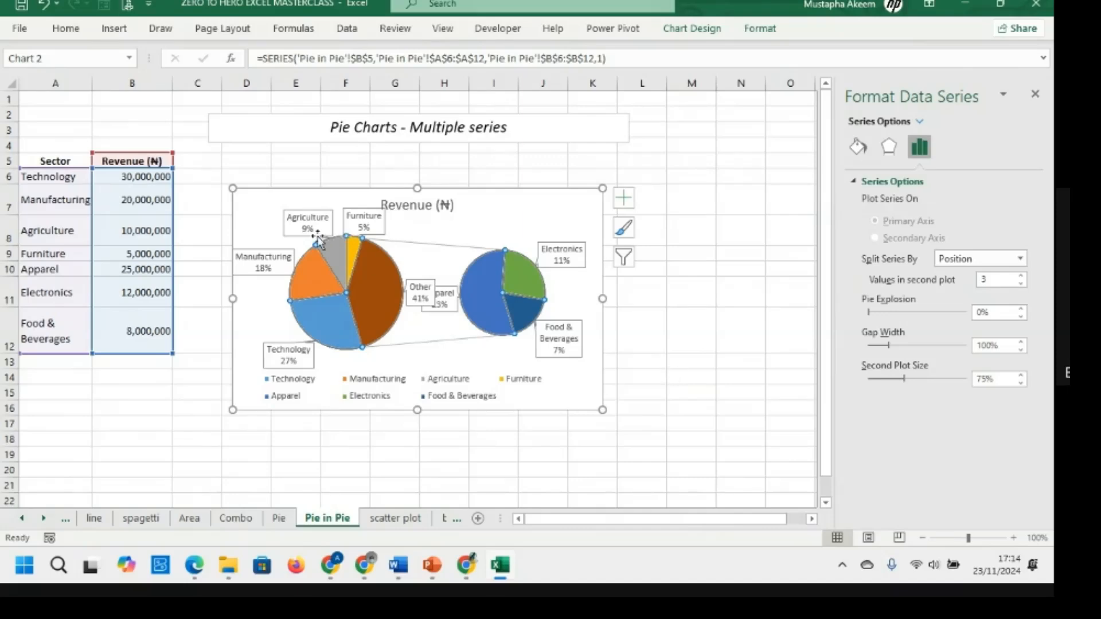
Inspect the label content options of the chart's data labels and return to the pie series options
{"action": "left_click", "coordinate": [367, 221]}
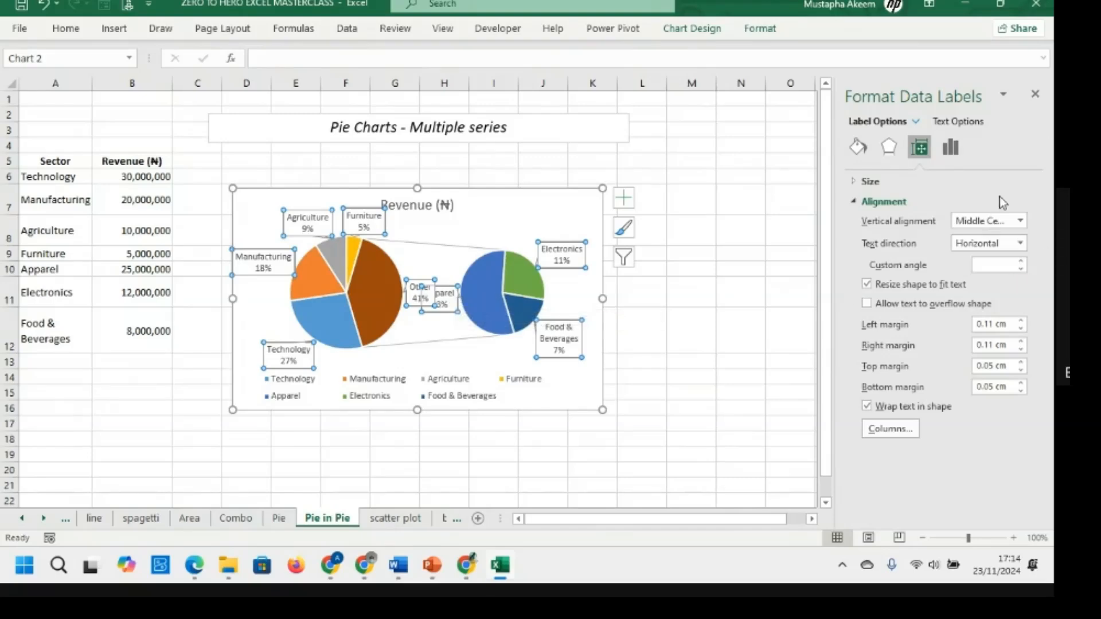
{"action": "left_click", "coordinate": [950, 146]}
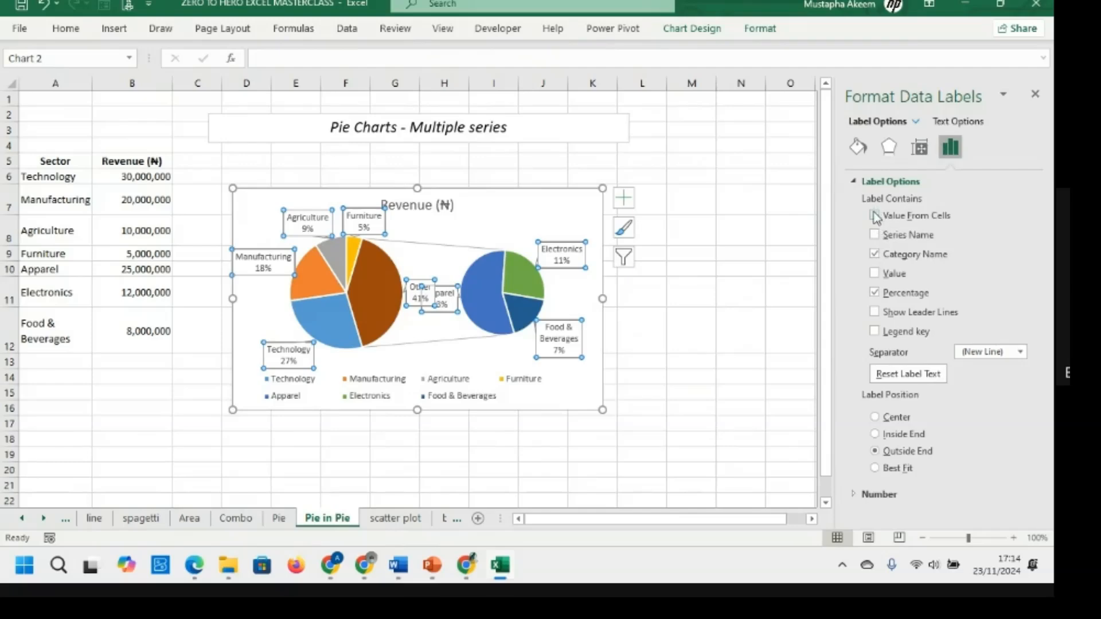
{"action": "left_click", "coordinate": [493, 318]}
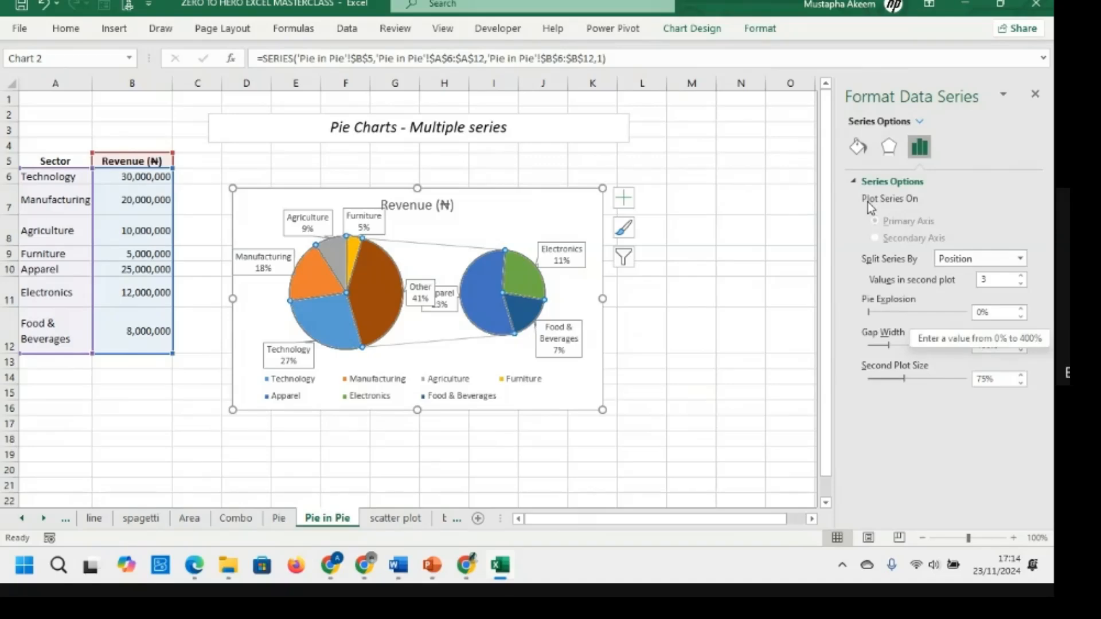
Split the chart series by value, placing revenues less than 15000000 in the second plot
{"action": "left_click", "coordinate": [525, 316]}
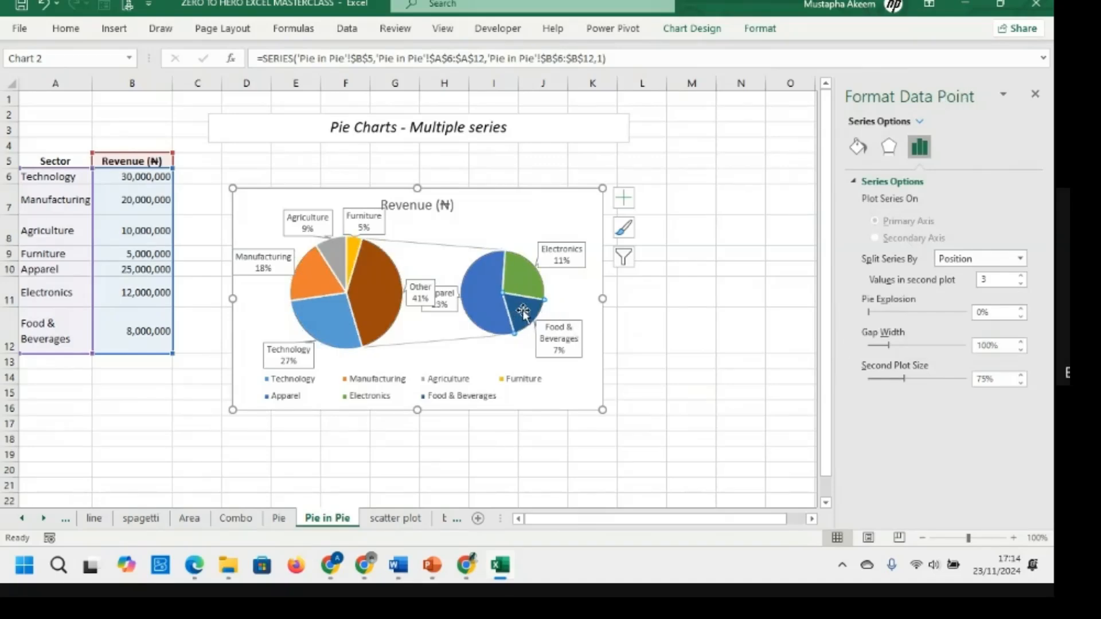
{"action": "left_click", "coordinate": [484, 314]}
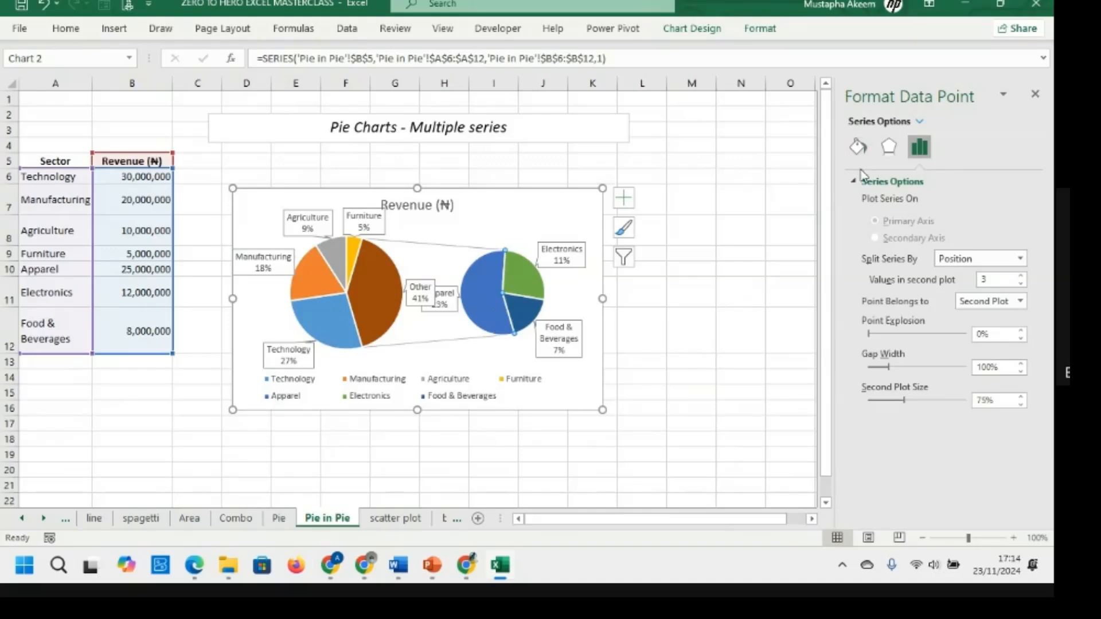
{"action": "left_click", "coordinate": [1014, 261]}
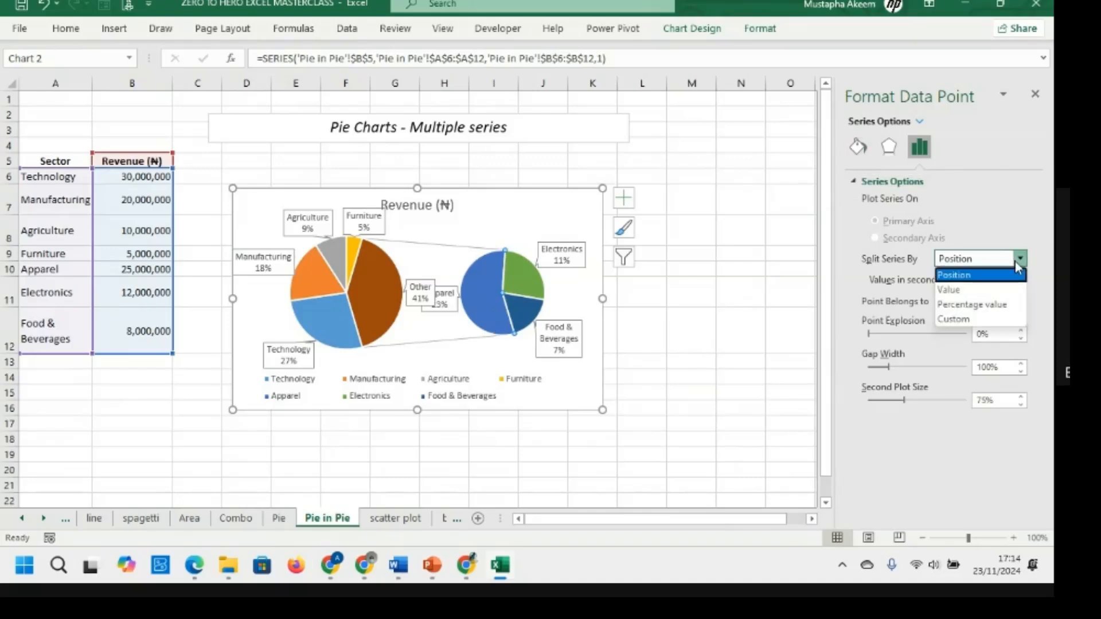
{"action": "left_click", "coordinate": [979, 291]}
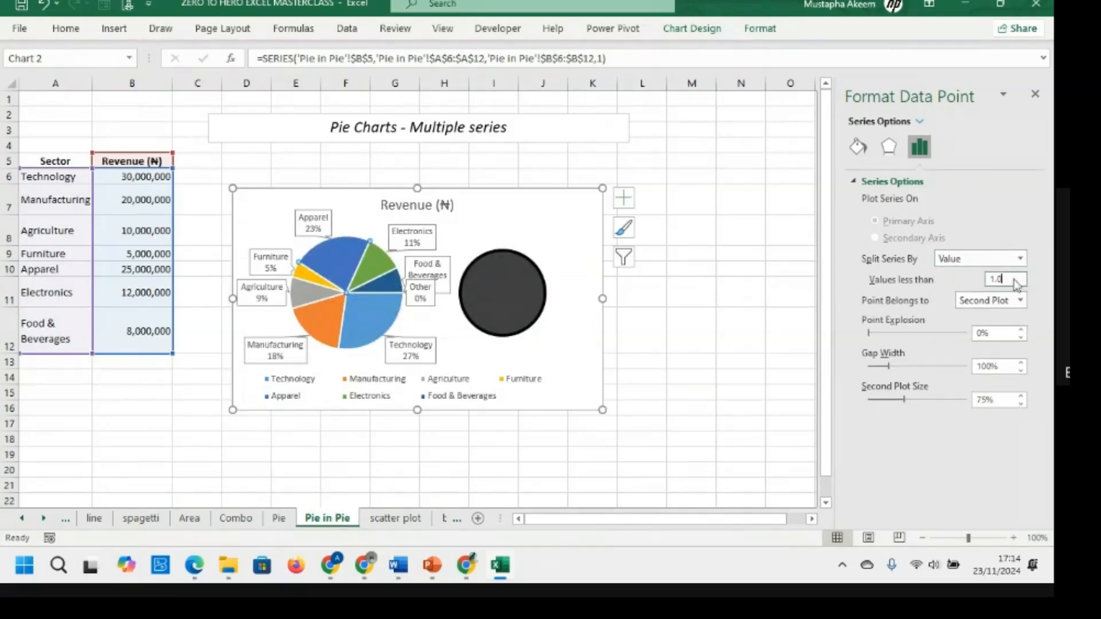
{"action": "left_click_drag", "start_coordinate": [1010, 280], "coordinate": [969, 281]}
{"action": "type", "text": "1"}
{"action": "type", "text": "5000000"}
{"action": "key", "text": "Tab"}
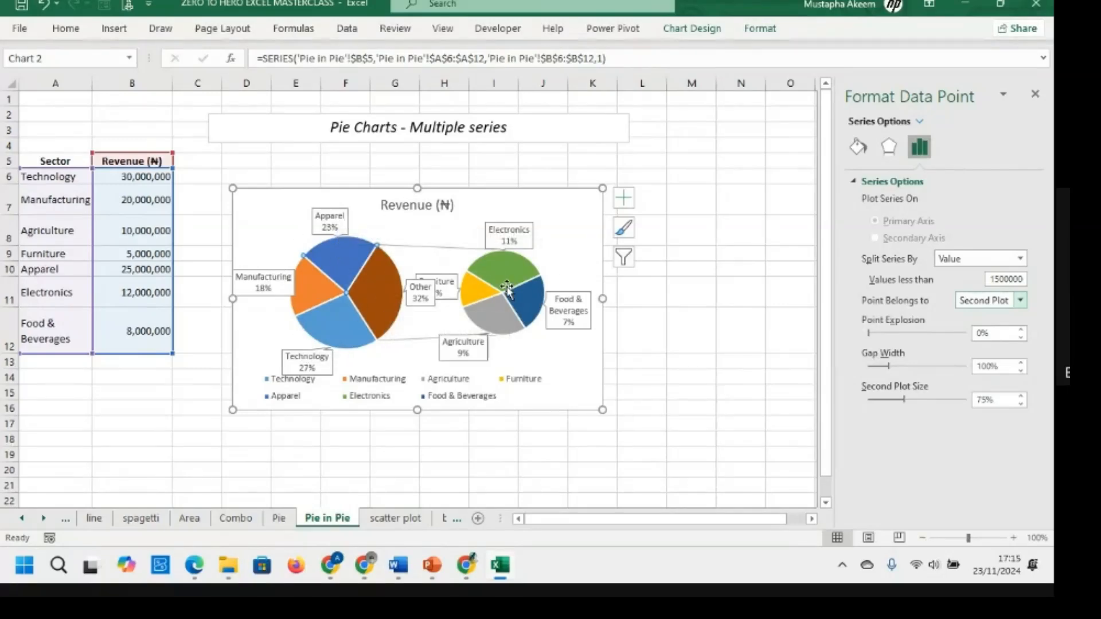
Change the Revenue chart's type to Bar of Pie and widen the chart to reach column M
{"action": "left_click", "coordinate": [711, 26]}
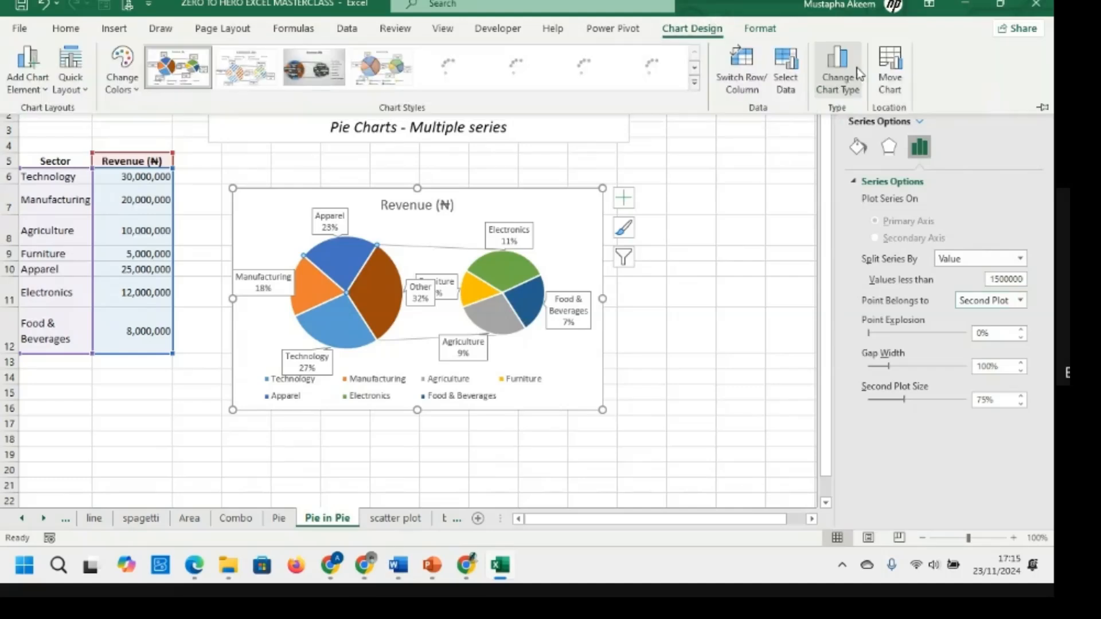
{"action": "left_click", "coordinate": [847, 77]}
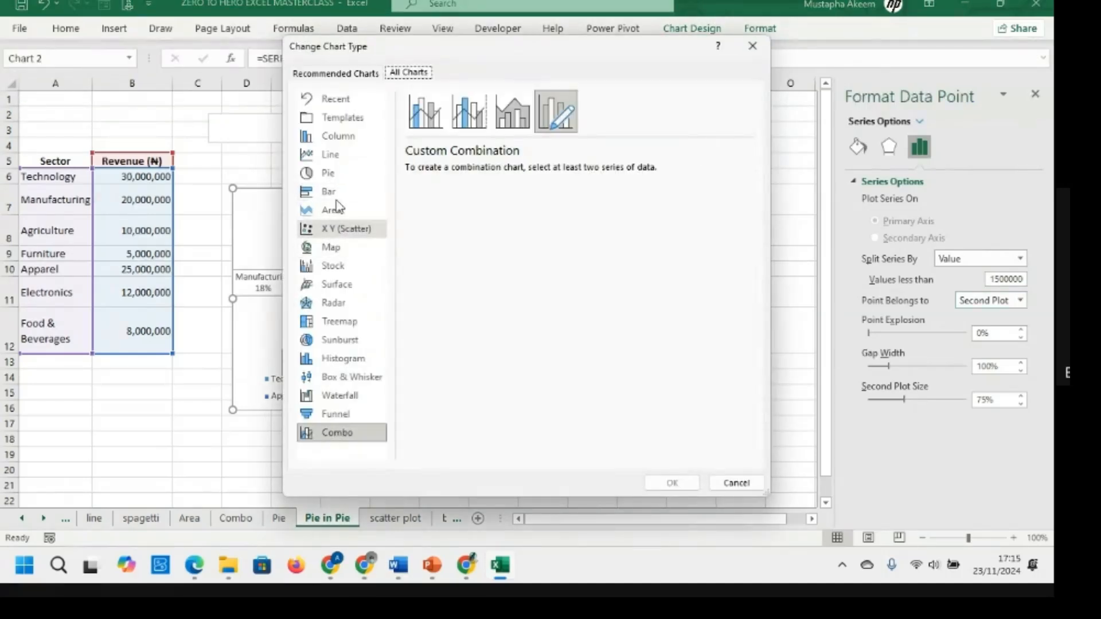
{"action": "left_click", "coordinate": [327, 173]}
{"action": "left_click", "coordinate": [556, 111]}
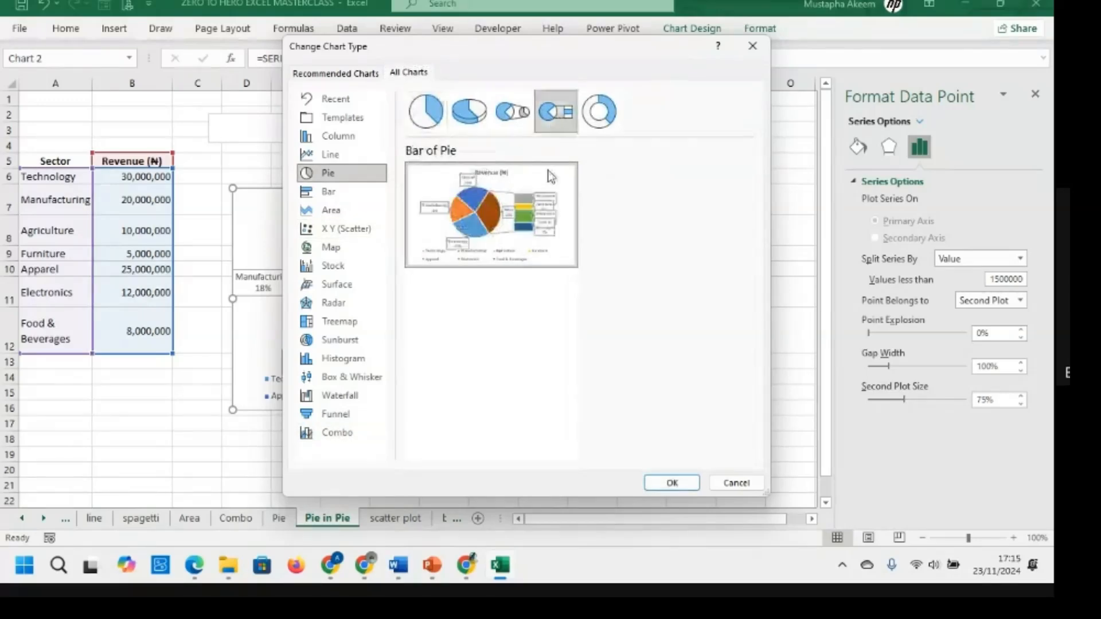
{"action": "left_click", "coordinate": [674, 482]}
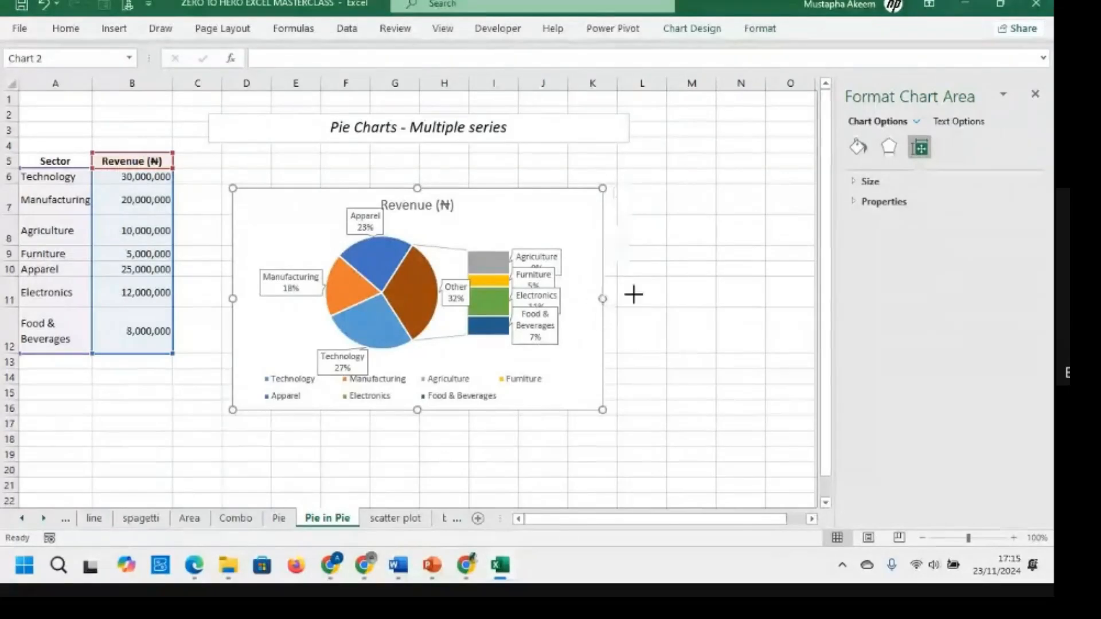
{"action": "left_click_drag", "start_coordinate": [633, 294], "coordinate": [721, 296]}
Set the Bar of Pie chart's gap width to 392% and its second plot size to 89%
{"action": "left_click", "coordinate": [457, 276]}
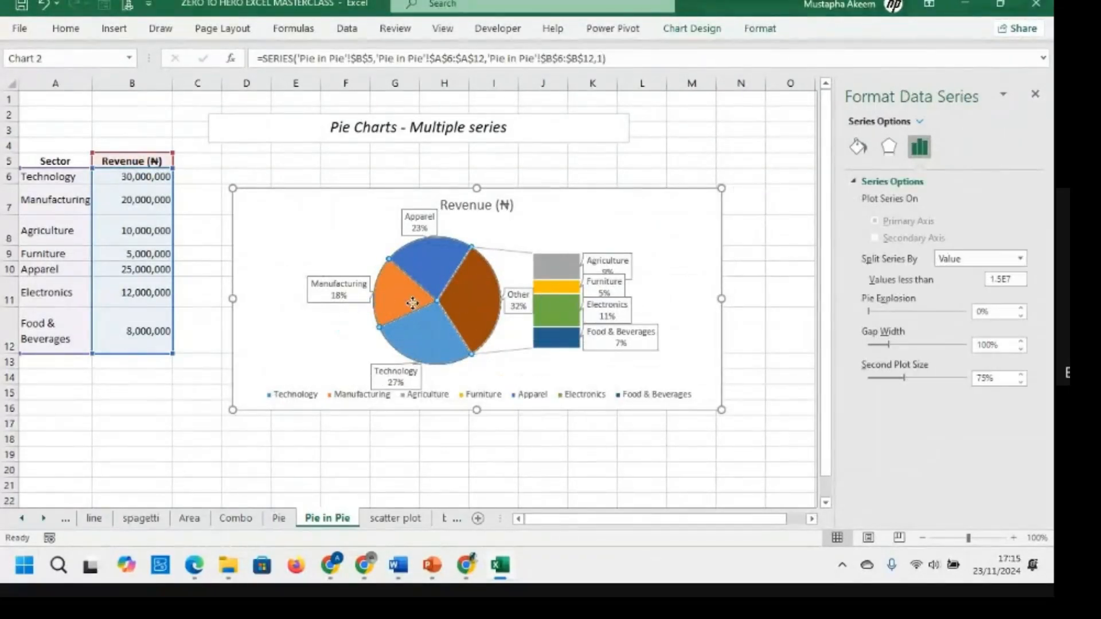
{"action": "left_click", "coordinate": [451, 299]}
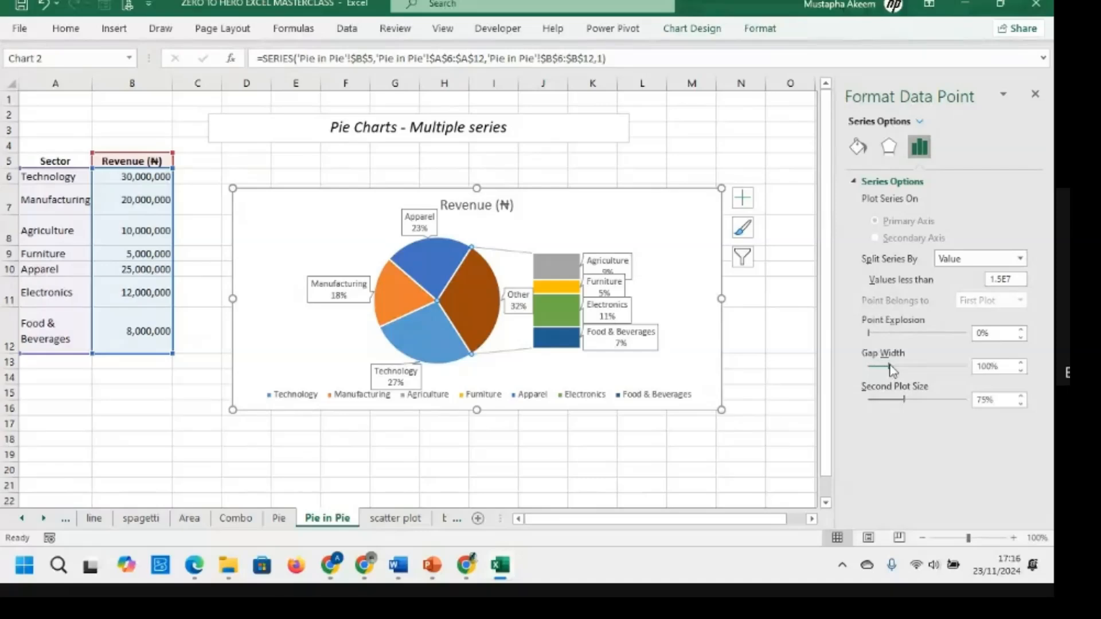
{"action": "left_click_drag", "start_coordinate": [887, 366], "coordinate": [945, 363]}
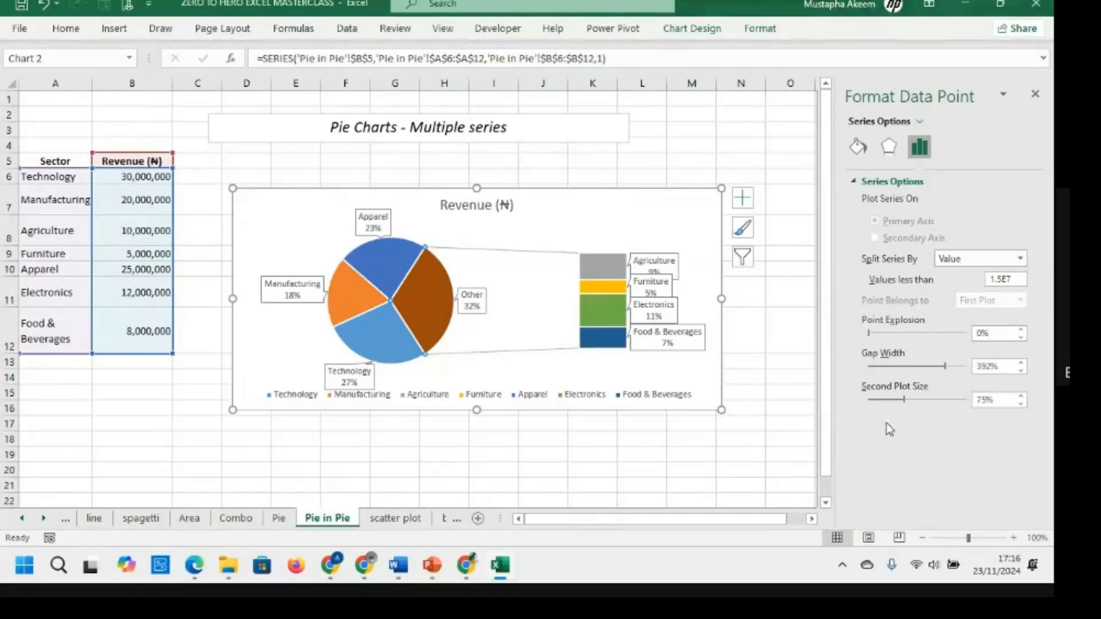
{"action": "mouse_move", "coordinate": [904, 401]}
{"action": "left_mouse_down"}
{"action": "mouse_move", "coordinate": [933, 399]}
{"action": "mouse_move", "coordinate": [912, 397]}
{"action": "left_mouse_up"}
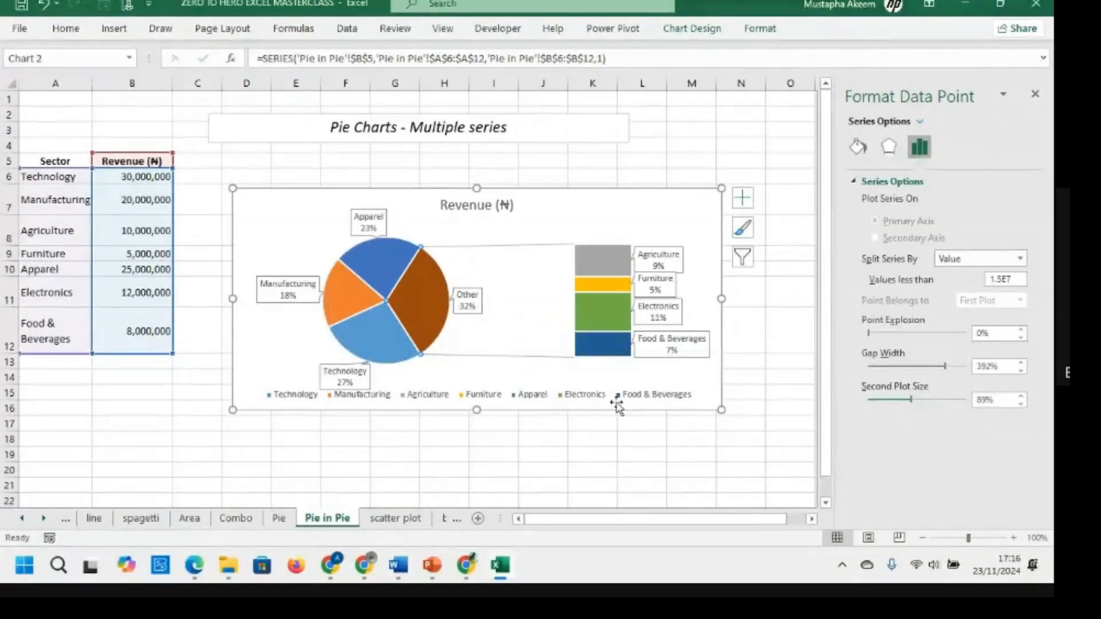
{"action": "left_click", "coordinate": [577, 212]}
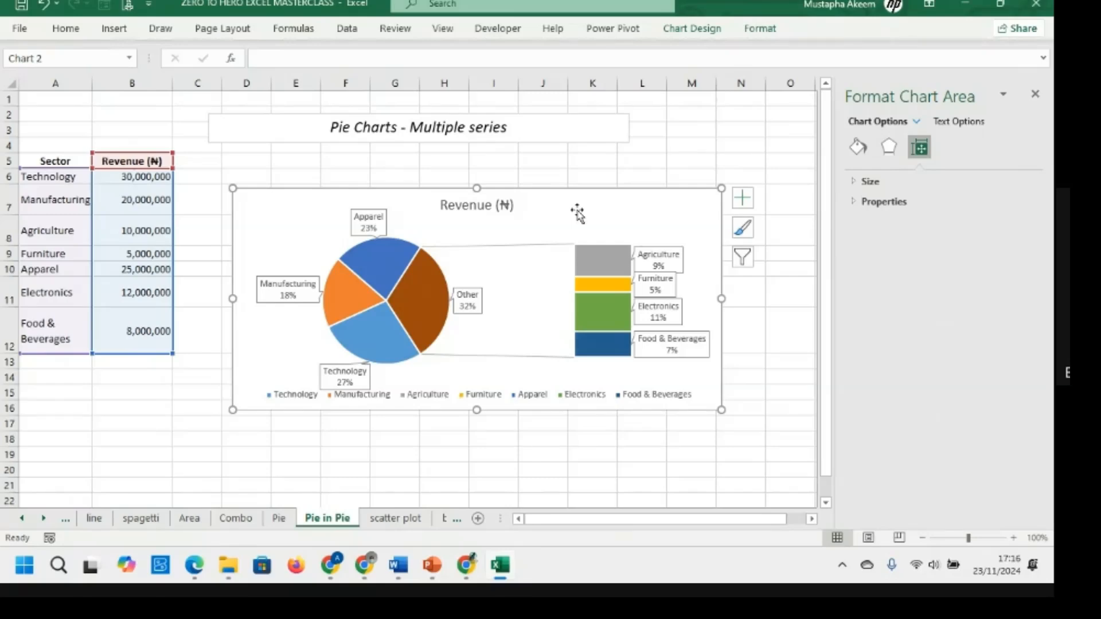
Open the scatter plot sheet and go to the first Marketing emails value in cell D5
{"action": "mouse_move", "coordinate": [464, 568]}
{"action": "left_click", "coordinate": [395, 518]}
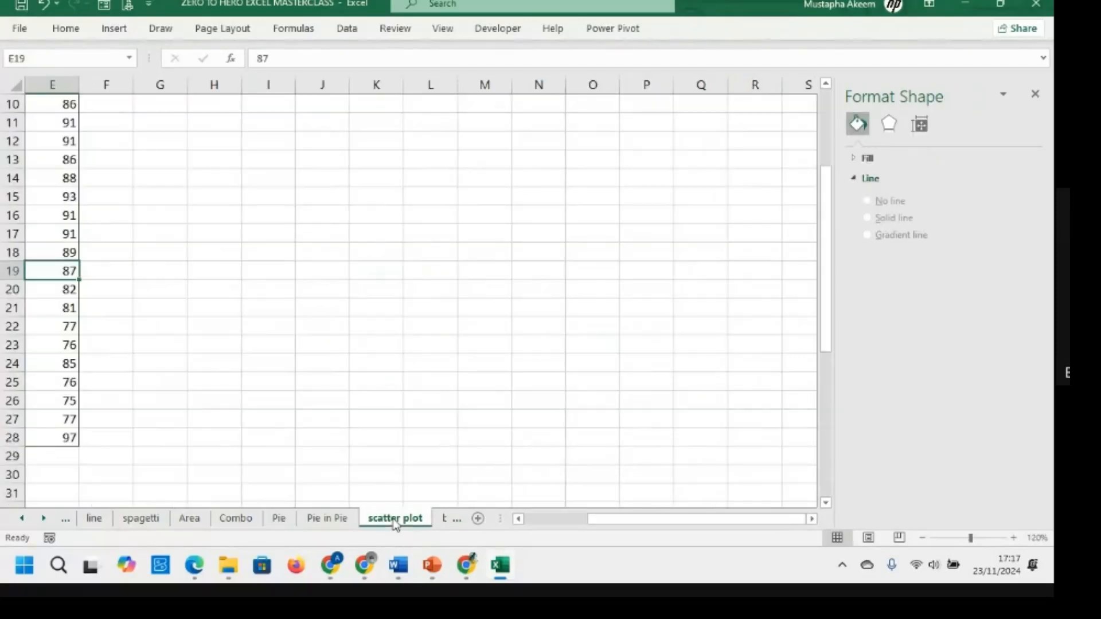
{"action": "key", "text": "Left"}
{"action": "key", "text": "Left"}
{"action": "key", "text": "Left"}
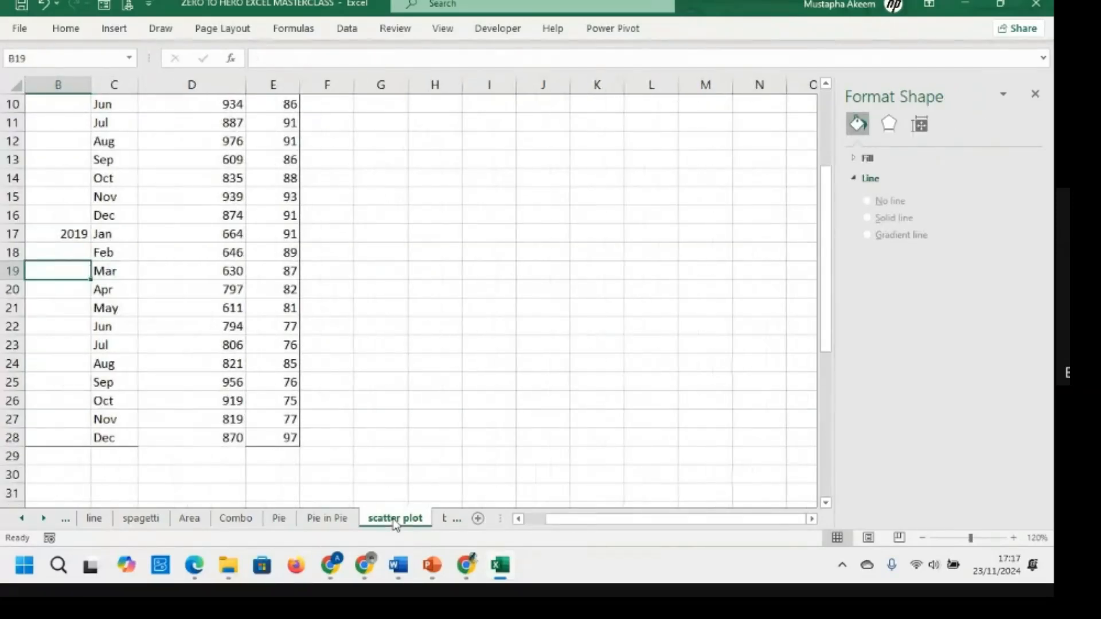
{"action": "key", "text": "Right"}
{"action": "key", "text": "Right"}
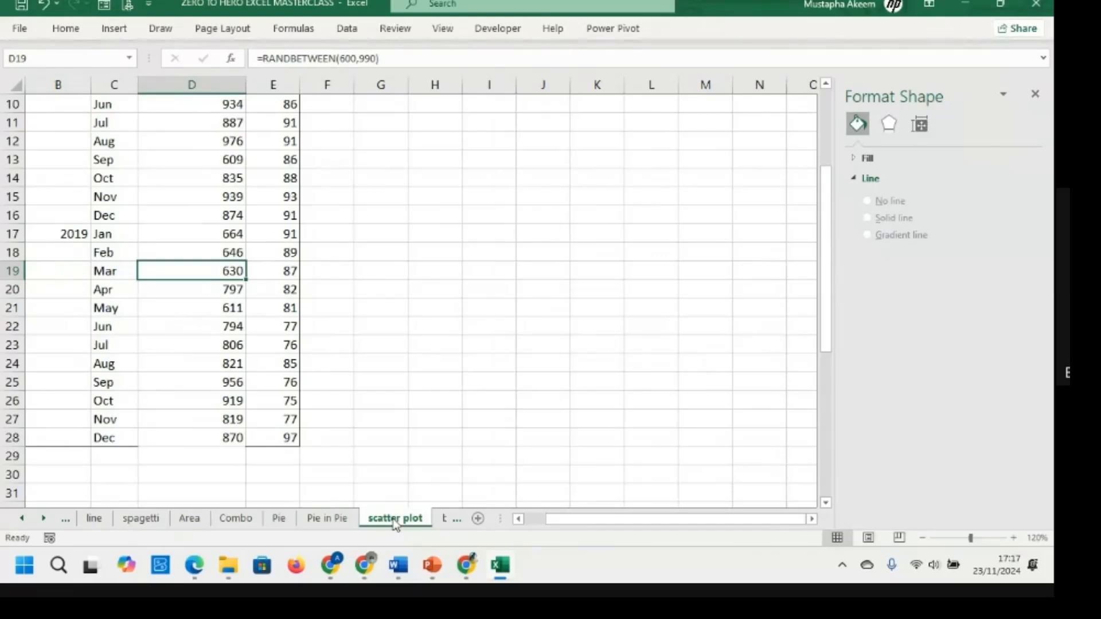
{"action": "key", "text": "Up"}
{"action": "key", "text": "Up"}
{"action": "key", "text": "Up"}
{"action": "key", "text": "Up"}
{"action": "key", "text": "Up"}
{"action": "key", "text": "Up"}
{"action": "key", "text": "Up"}
{"action": "key", "text": "Up"}
{"action": "key", "text": "Up"}
{"action": "key", "text": "Up"}
{"action": "key", "text": "Up"}
{"action": "key", "text": "Up"}
{"action": "key", "text": "Up"}
{"action": "key", "text": "Up"}
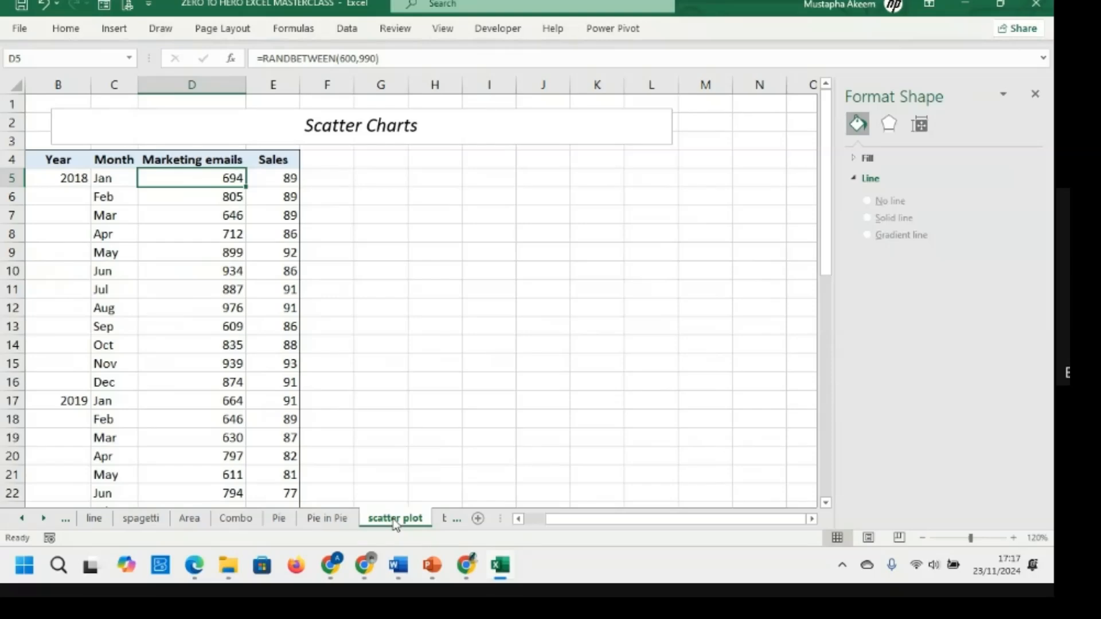
Examine the monthly Marketing emails values from D5 down to D13 and return to D5
{"action": "key", "text": "Down"}
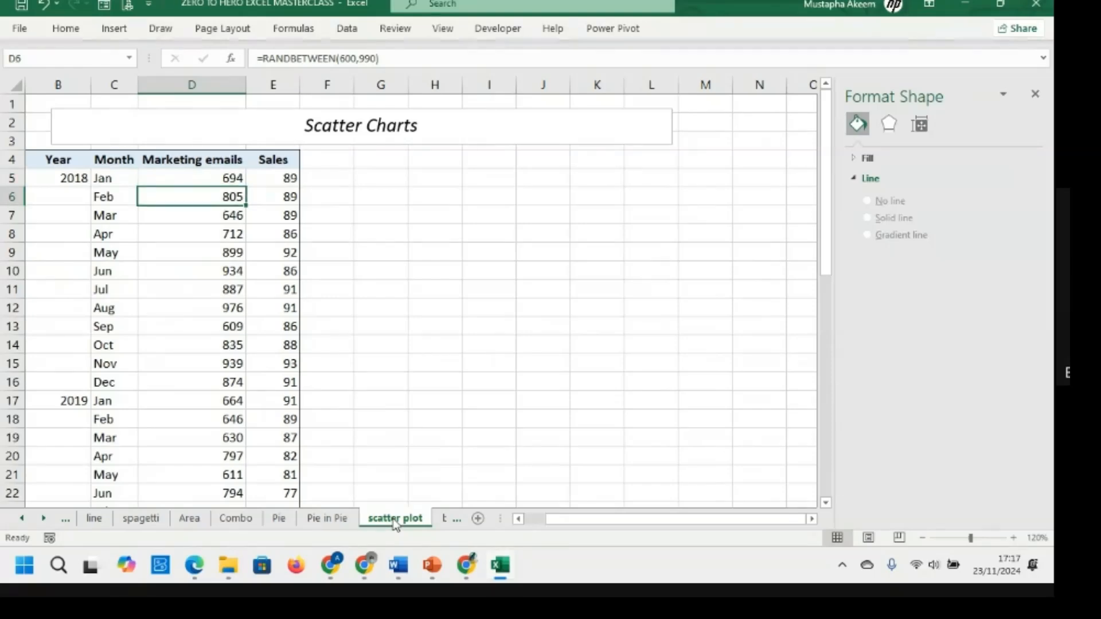
{"action": "key", "text": "Down"}
{"action": "key", "text": "Down"}
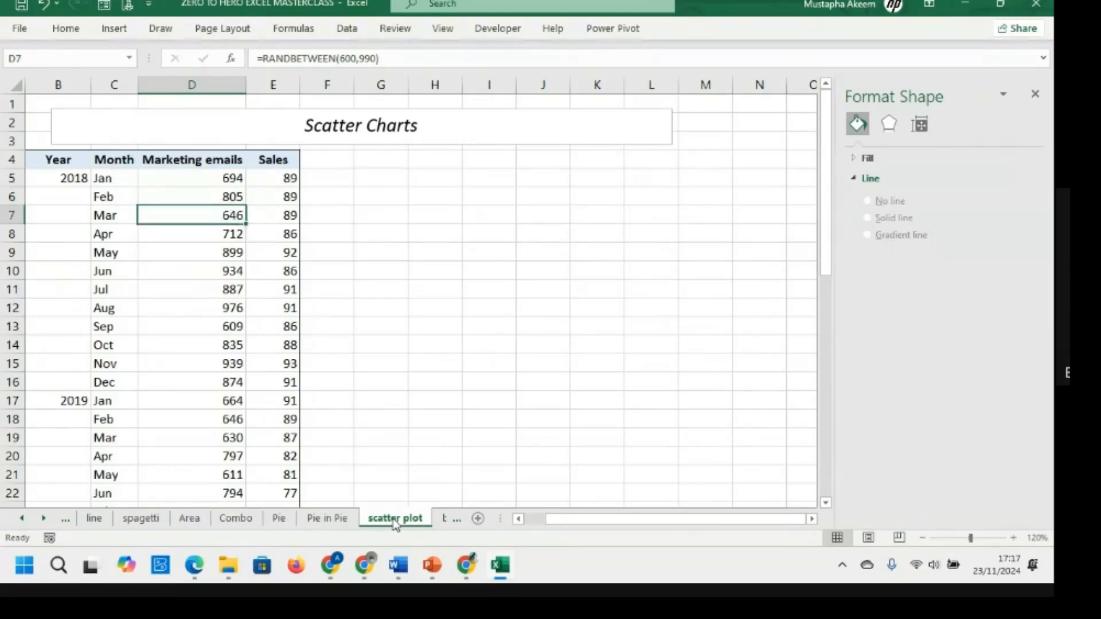
{"action": "key", "text": "Down"}
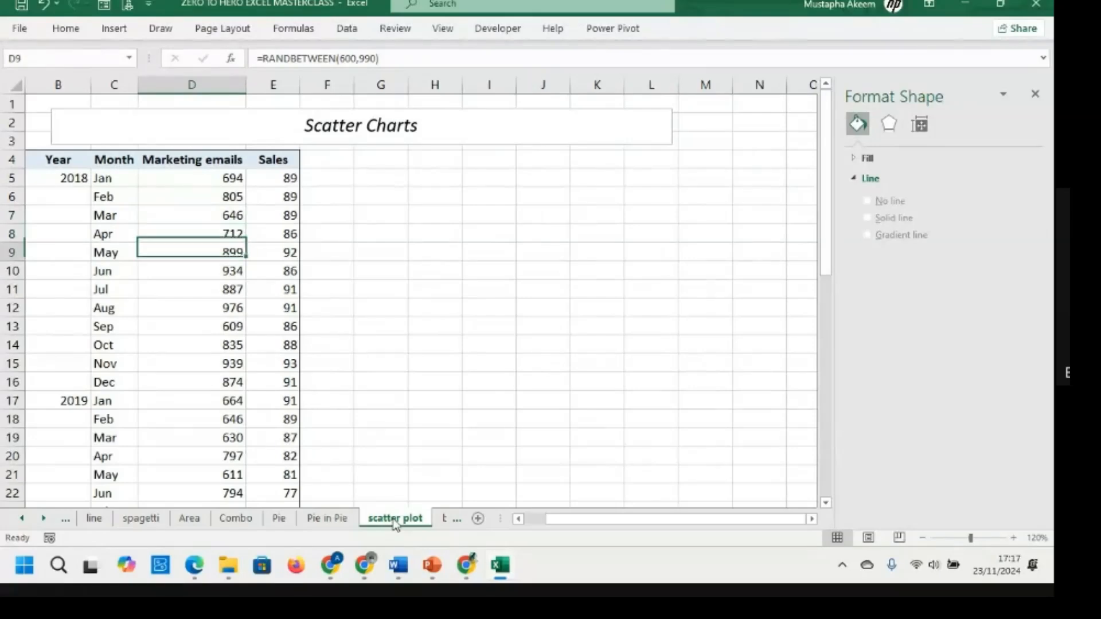
{"action": "key", "text": "Down"}
{"action": "key", "text": "Down"}
{"action": "key", "text": "Down"}
{"action": "key", "text": "Down"}
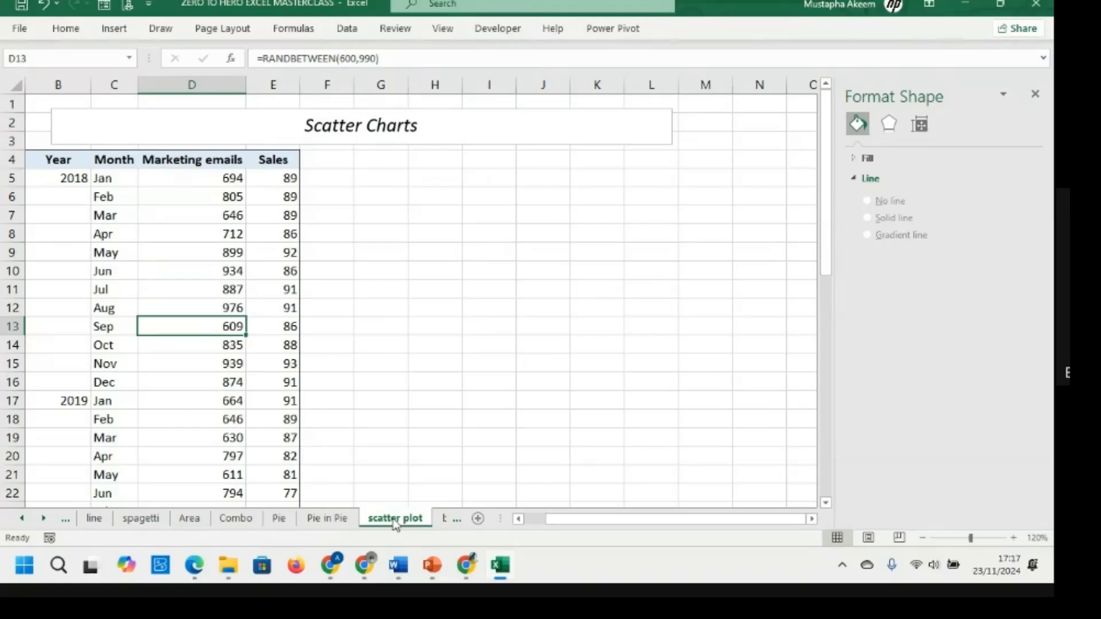
{"action": "key", "text": "Up"}
{"action": "key", "text": "Up"}
{"action": "key", "text": "Up"}
{"action": "key", "text": "Up"}
{"action": "key", "text": "Up"}
{"action": "key", "text": "Up"}
{"action": "key", "text": "Up"}
{"action": "key", "text": "Up"}
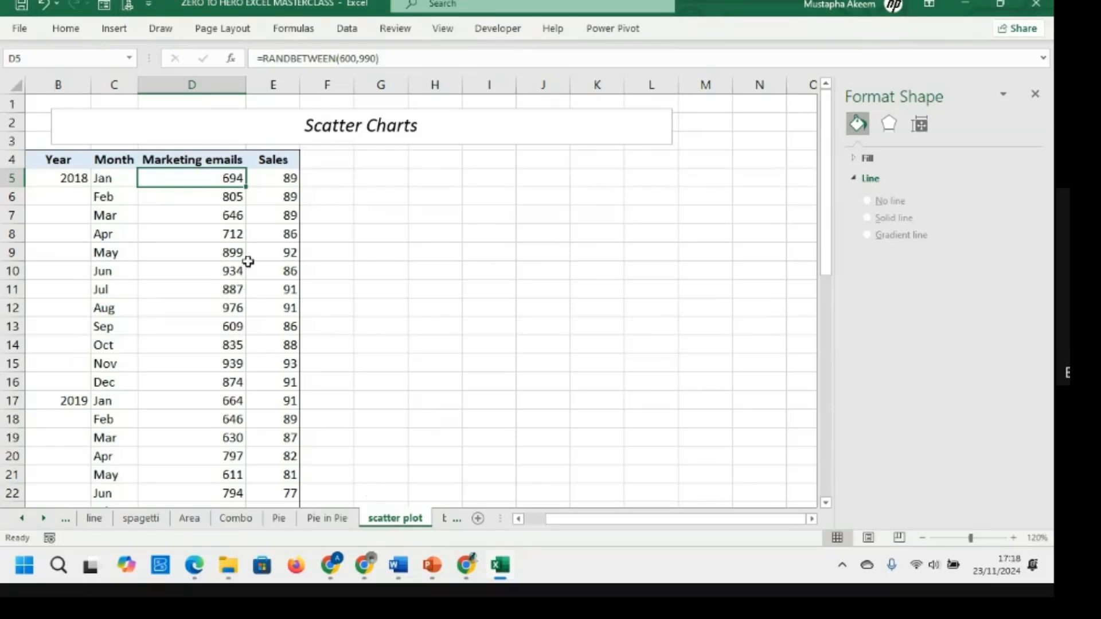
Compare the Sales column with the Marketing emails column by selecting each in turn
{"action": "left_click", "coordinate": [274, 80]}
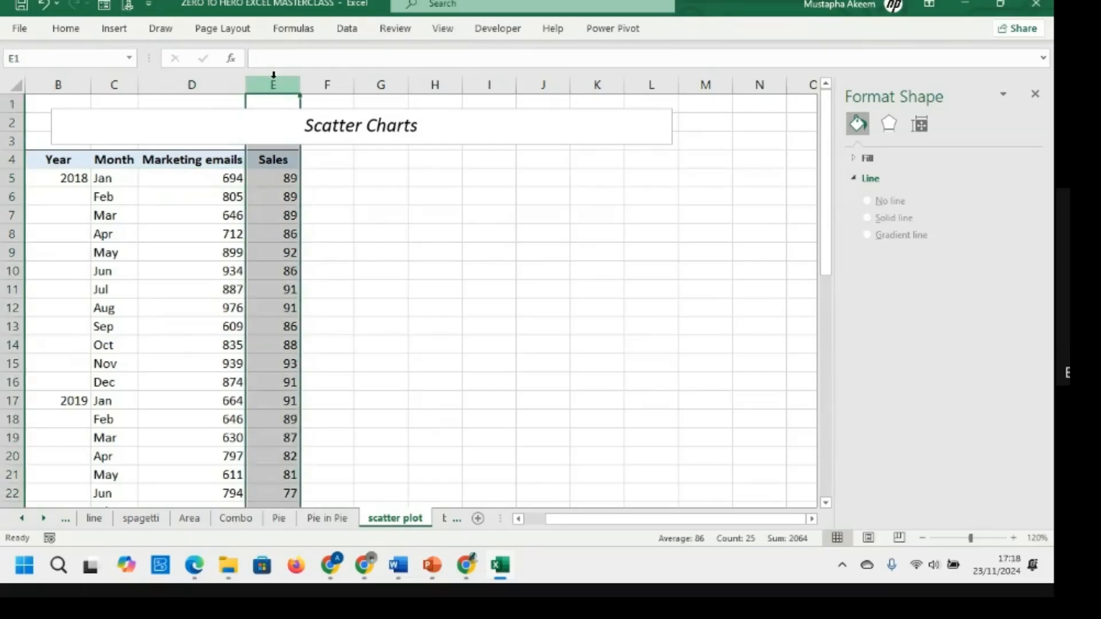
{"action": "left_click", "coordinate": [218, 84]}
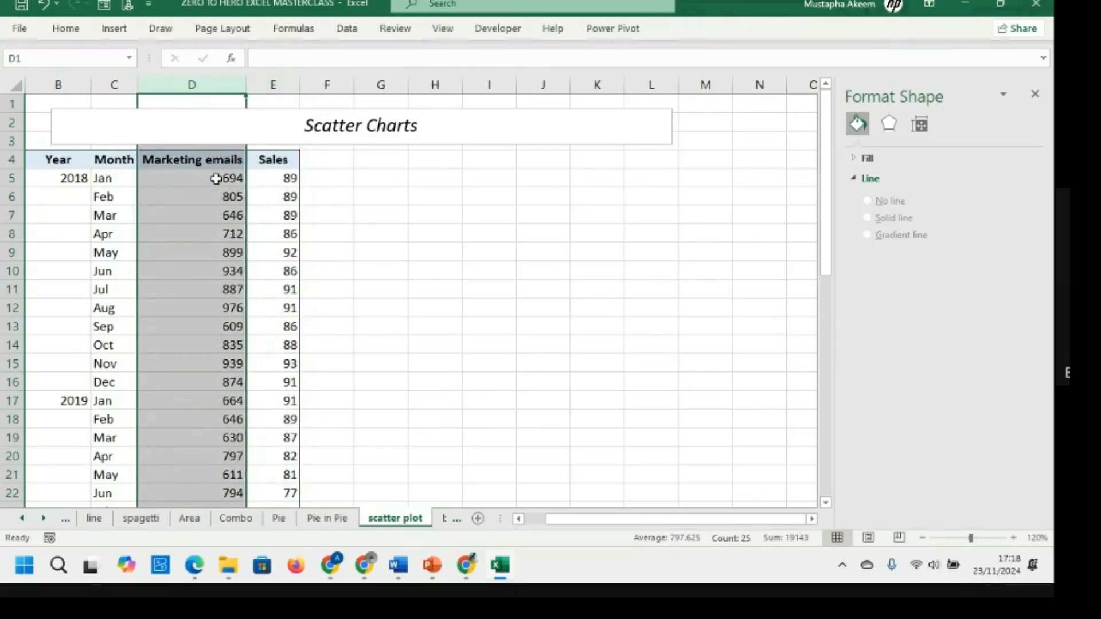
{"action": "left_click", "coordinate": [265, 83]}
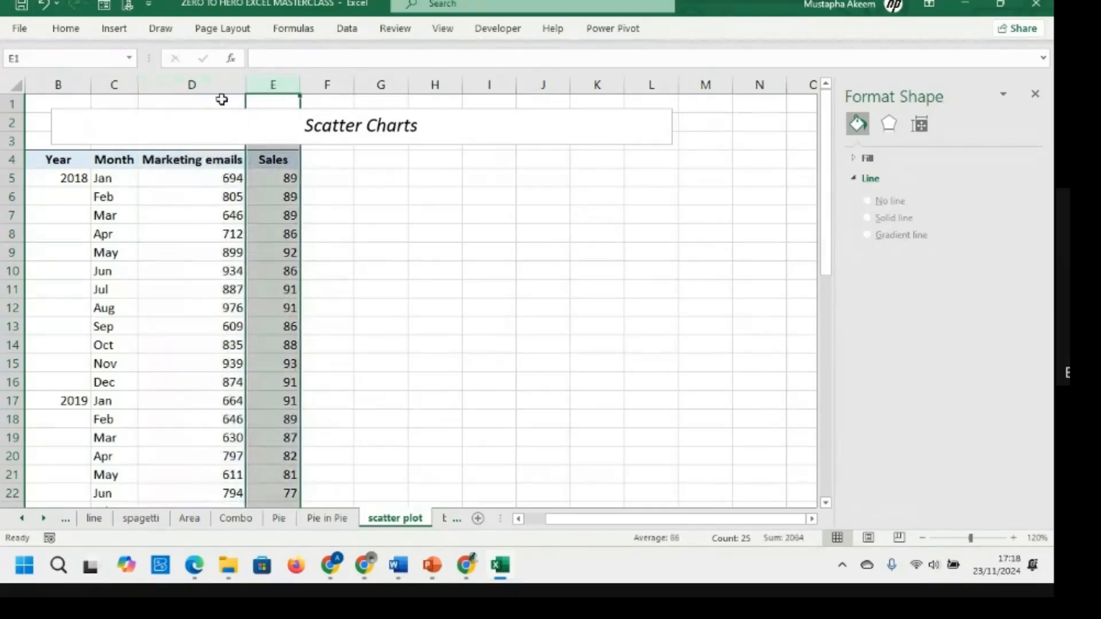
{"action": "left_click", "coordinate": [200, 86]}
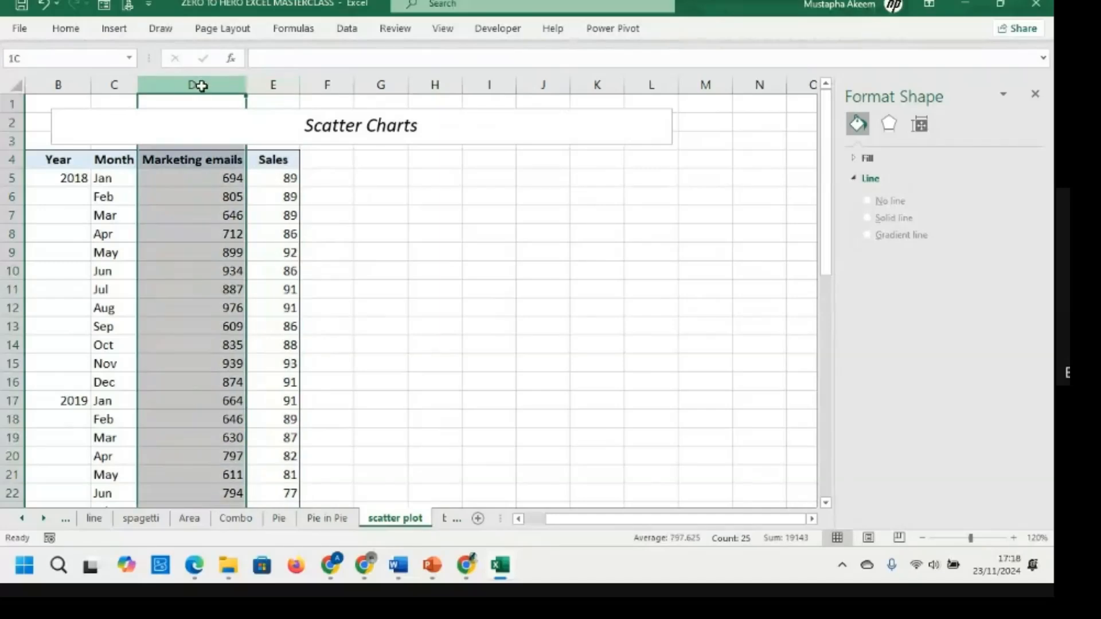
{"action": "left_click", "coordinate": [271, 84]}
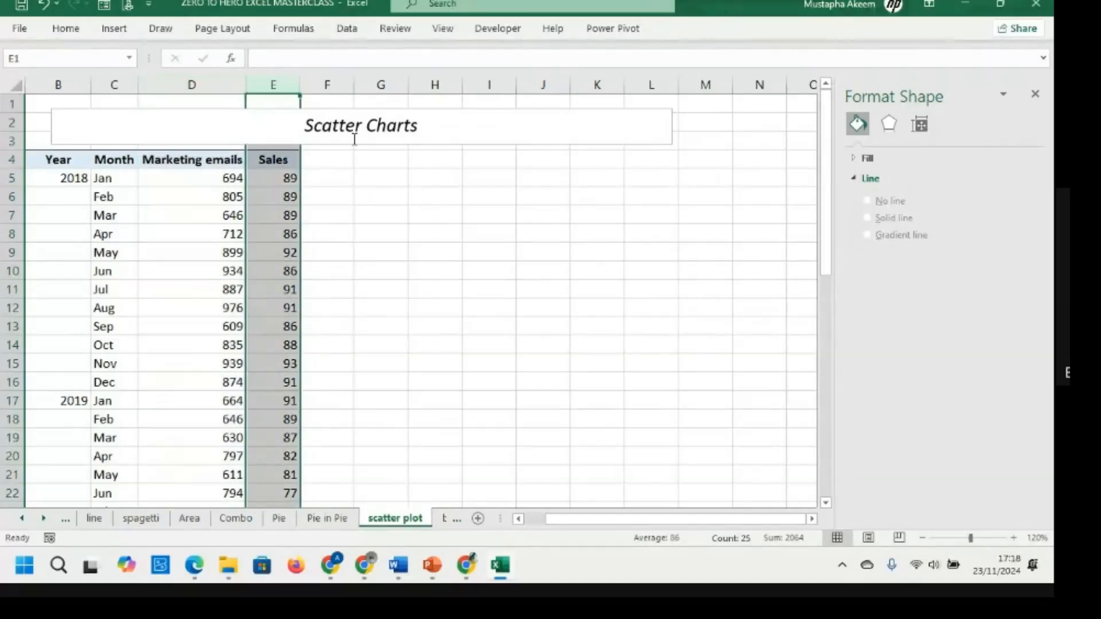
Insert a Scatter chart plotting Sales against Marketing emails from the data in D4:E28
{"action": "left_click", "coordinate": [198, 160]}
{"action": "key", "text": "ctrl+shift+Right"}
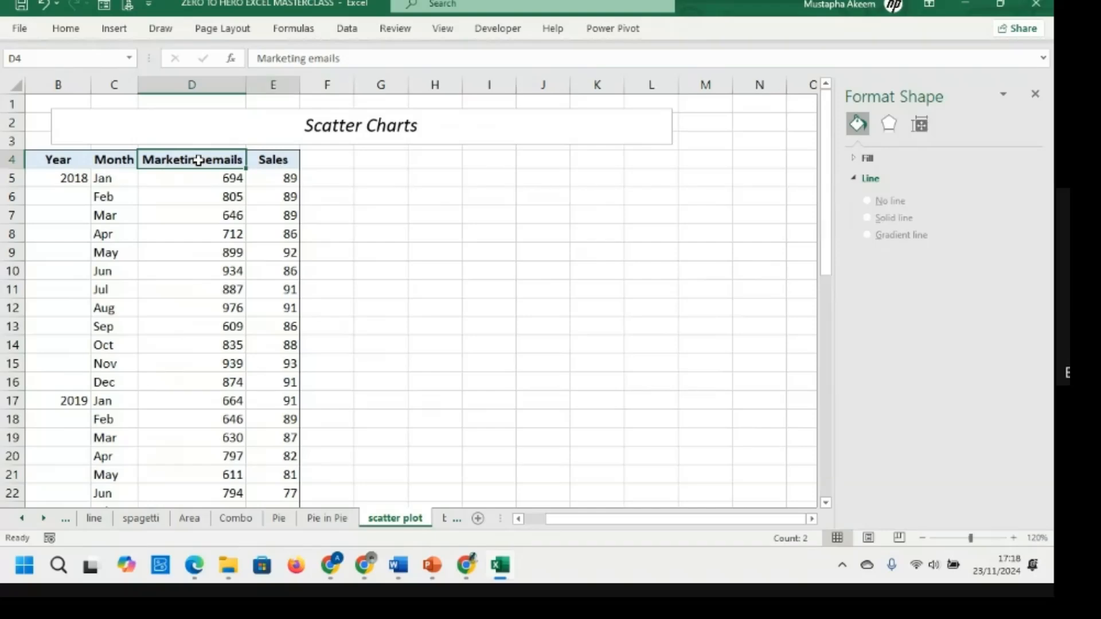
{"action": "key", "text": "ctrl+shift+Down"}
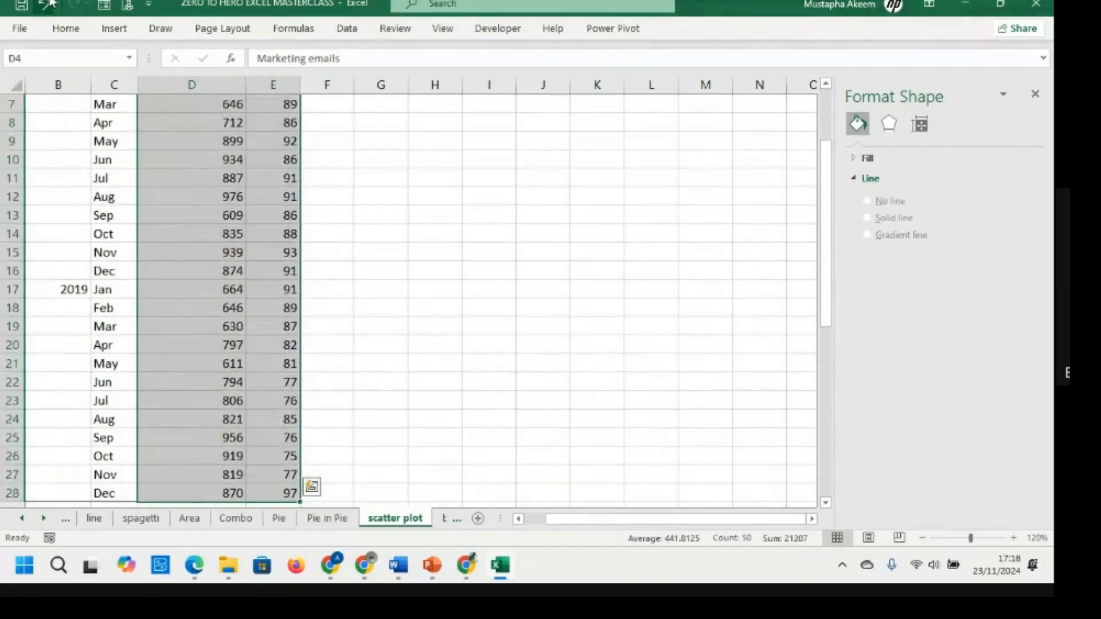
{"action": "left_click", "coordinate": [110, 29]}
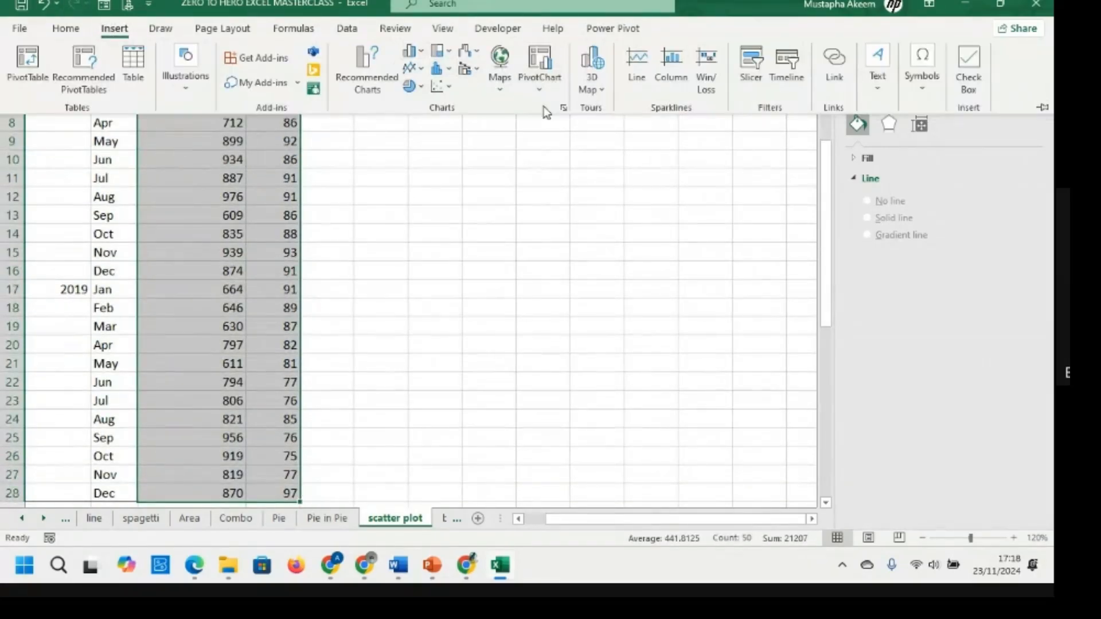
{"action": "left_click", "coordinate": [563, 110]}
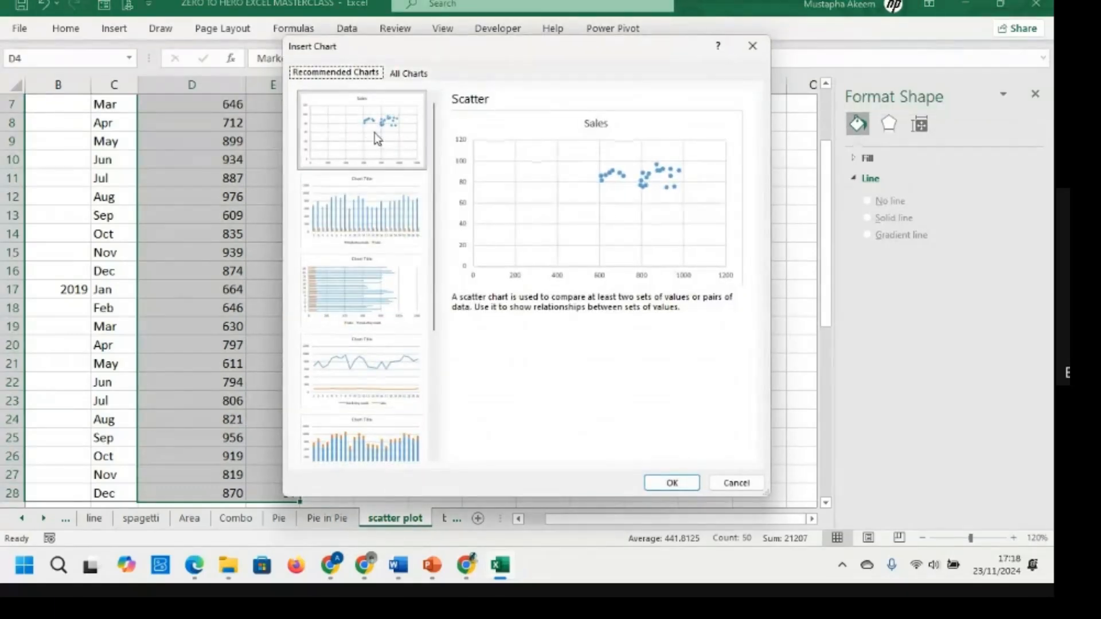
{"action": "left_click", "coordinate": [412, 74]}
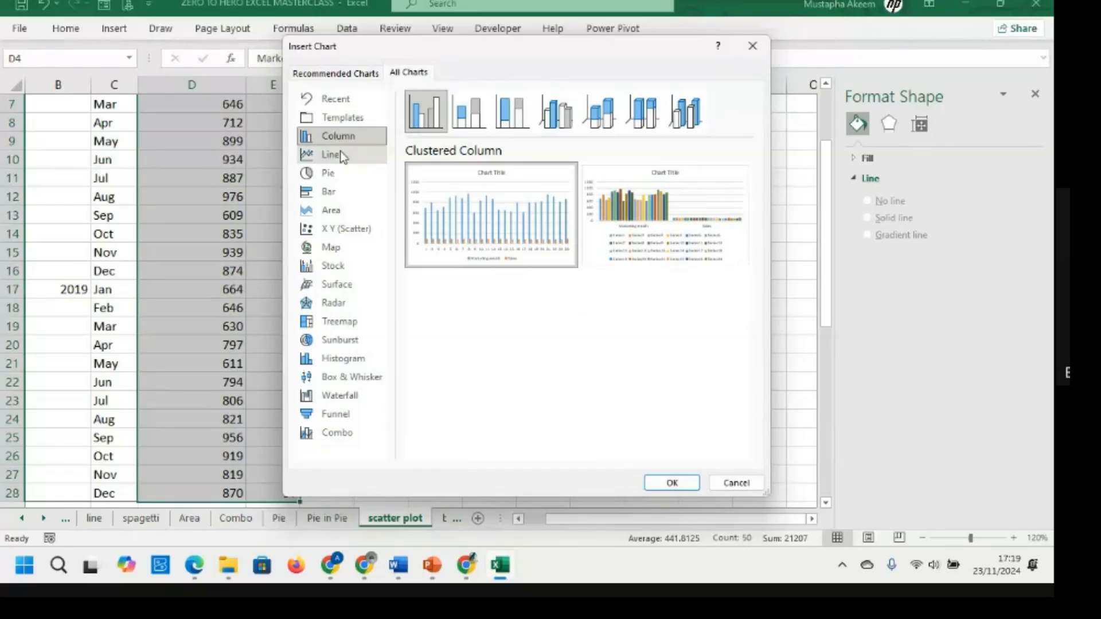
{"action": "left_click", "coordinate": [343, 229]}
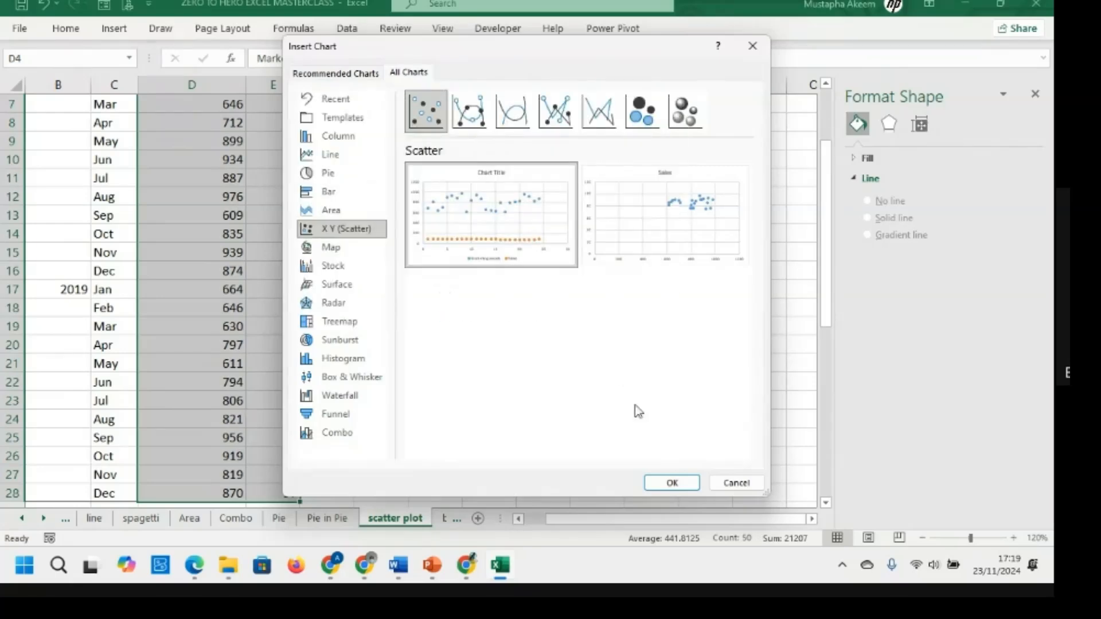
{"action": "left_click", "coordinate": [672, 483]}
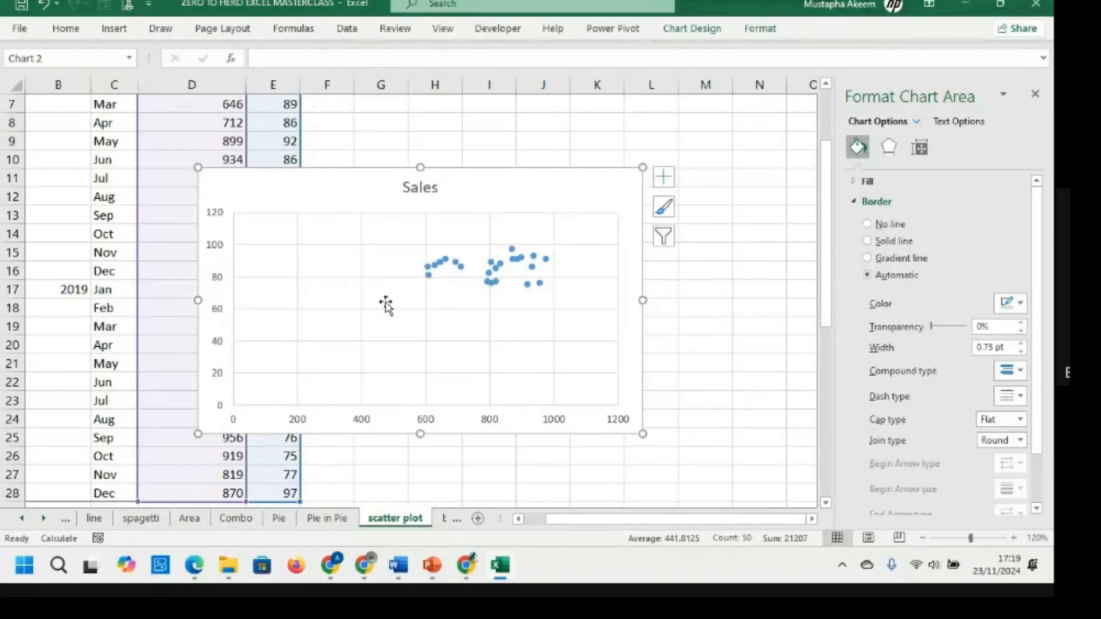
Set the minimum bound of the scatter chart's vertical axis to 65
{"action": "left_click", "coordinate": [226, 312]}
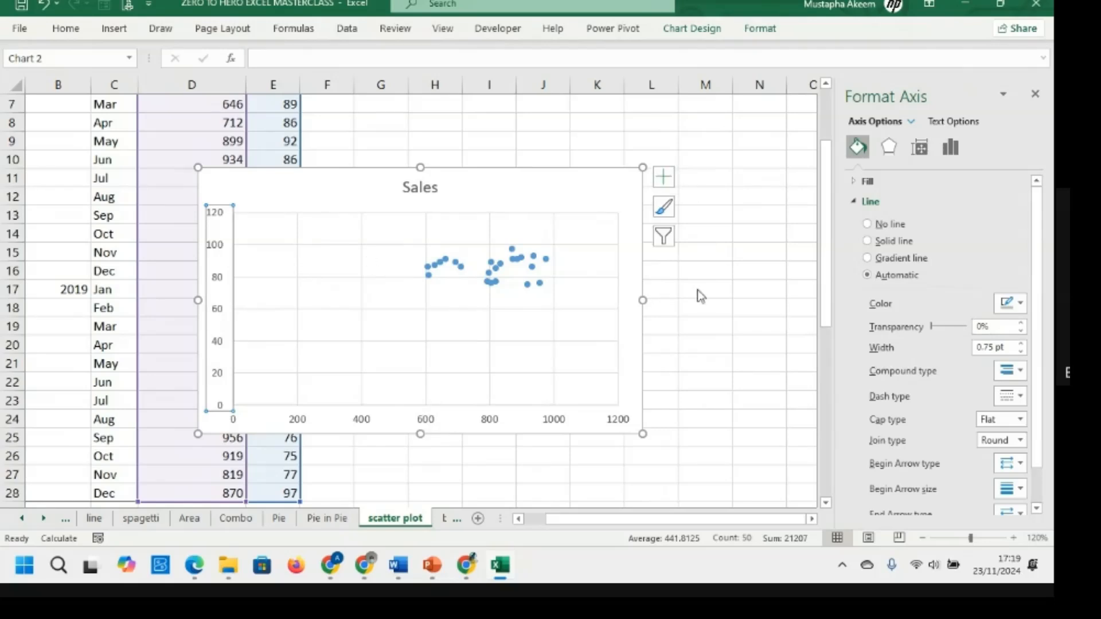
{"action": "left_click", "coordinate": [951, 148]}
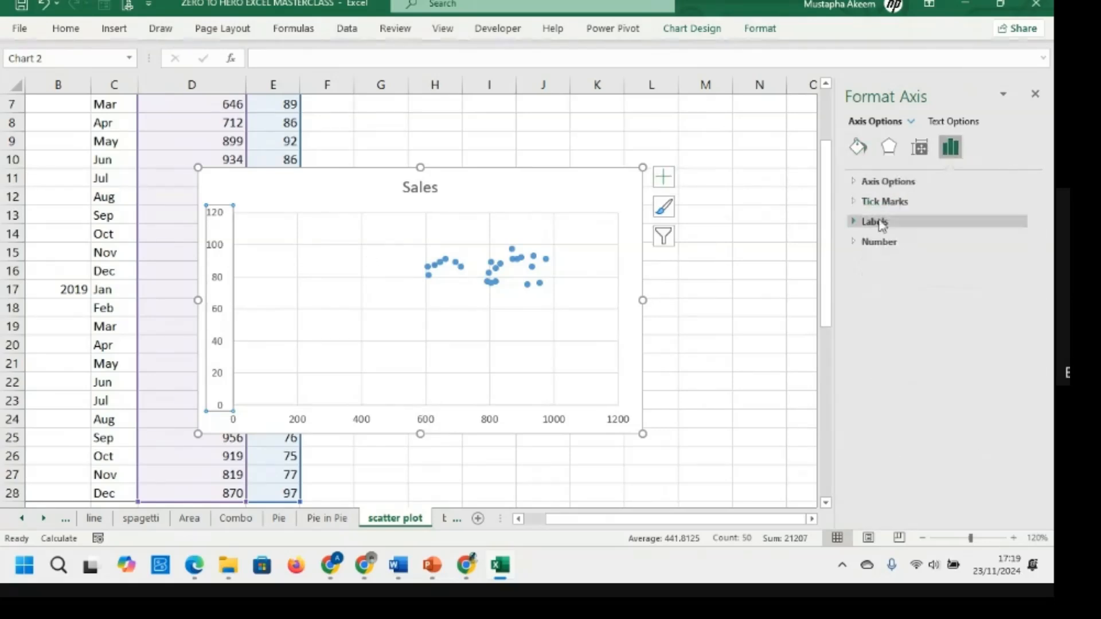
{"action": "left_click", "coordinate": [857, 185]}
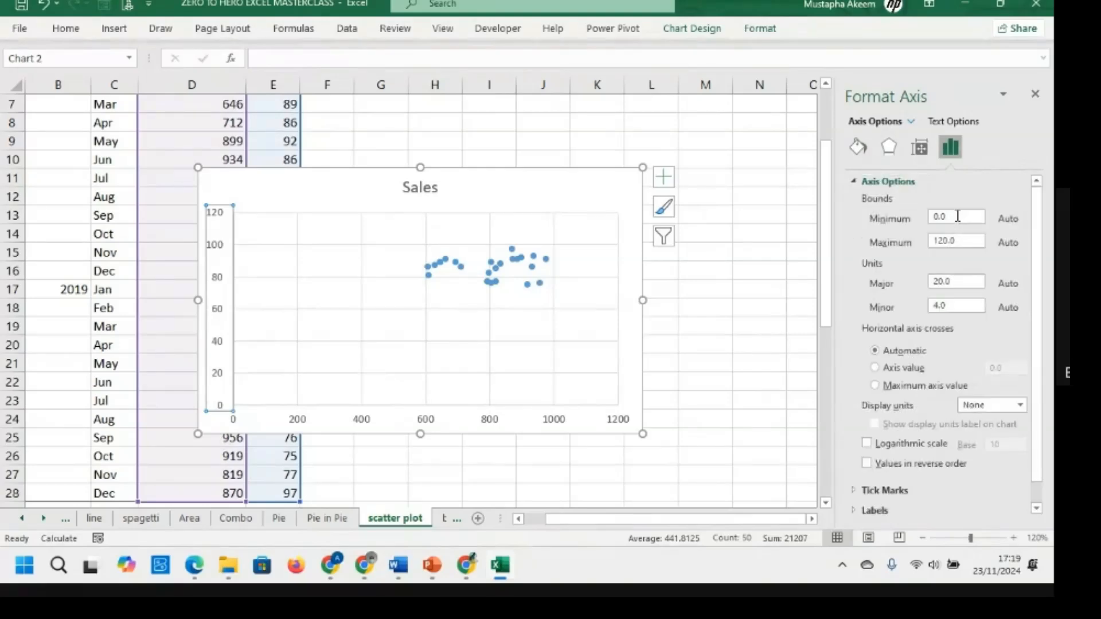
{"action": "type", "text": "65"}
{"action": "key", "text": "Return"}
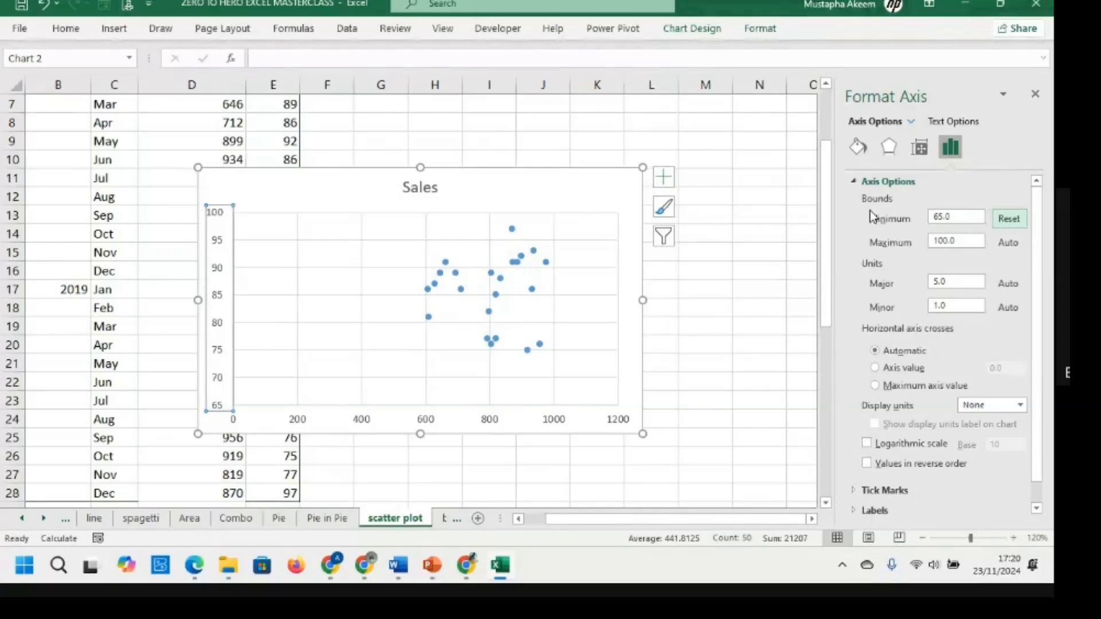
Set the minimum bound of the scatter chart's horizontal axis to 600
{"action": "left_click", "coordinate": [455, 421]}
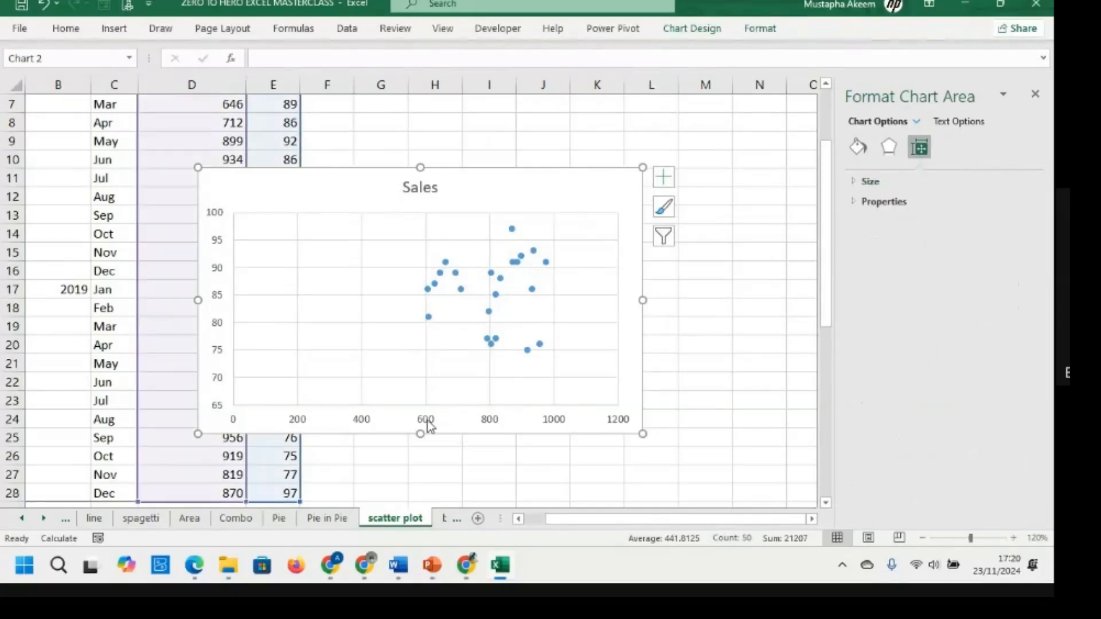
{"action": "left_click", "coordinate": [431, 425]}
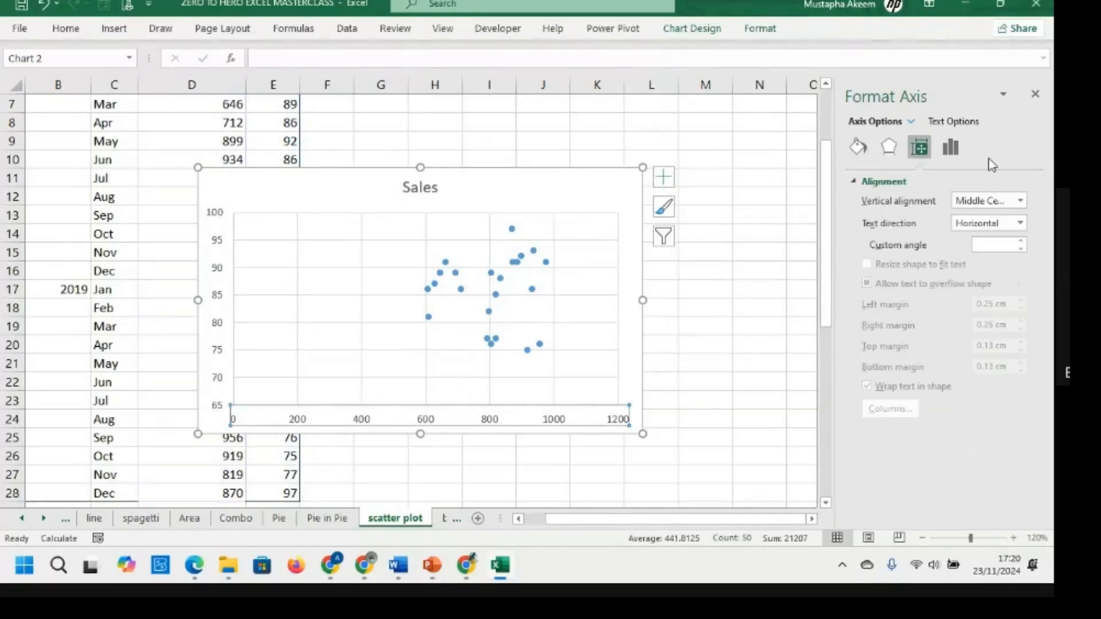
{"action": "left_click", "coordinate": [950, 147]}
{"action": "left_click", "coordinate": [853, 183]}
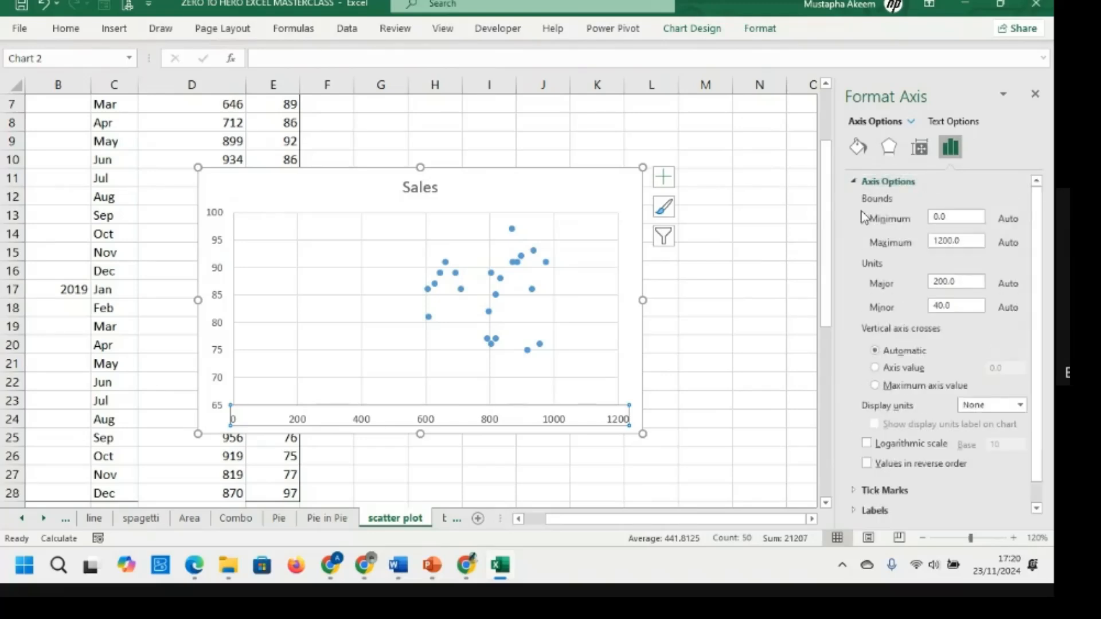
{"action": "left_click", "coordinate": [954, 217]}
{"action": "type", "text": "600"}
{"action": "key", "text": "Return"}
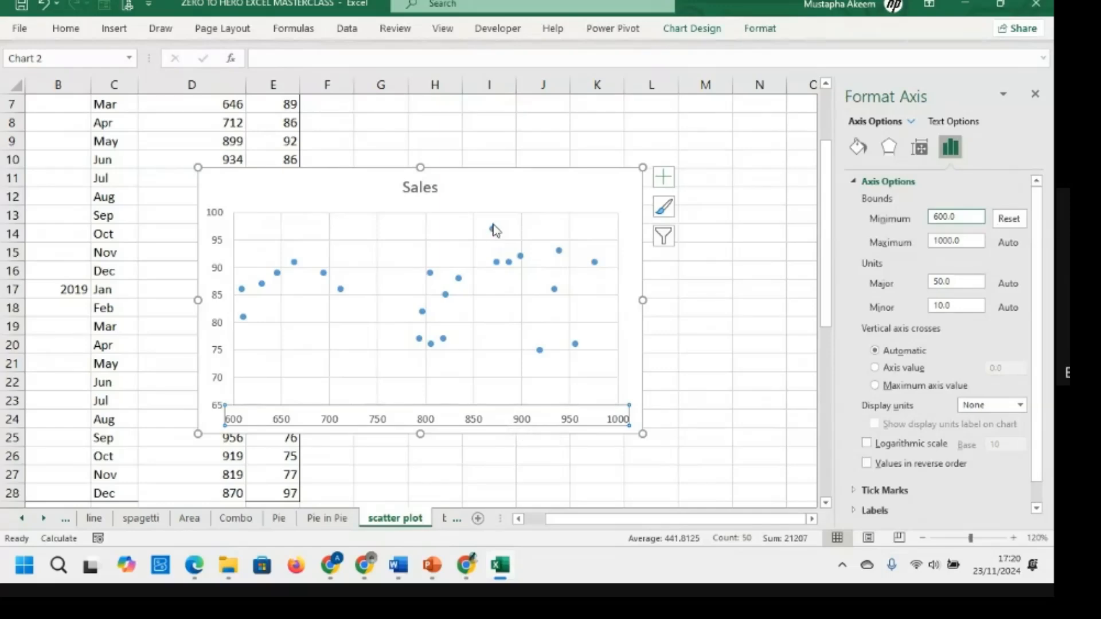
Add a linear trendline without a legend to the scatter chart and display its equation on the chart
{"action": "mouse_move", "coordinate": [492, 228]}
{"action": "mouse_move", "coordinate": [576, 346]}
{"action": "left_click", "coordinate": [665, 179]}
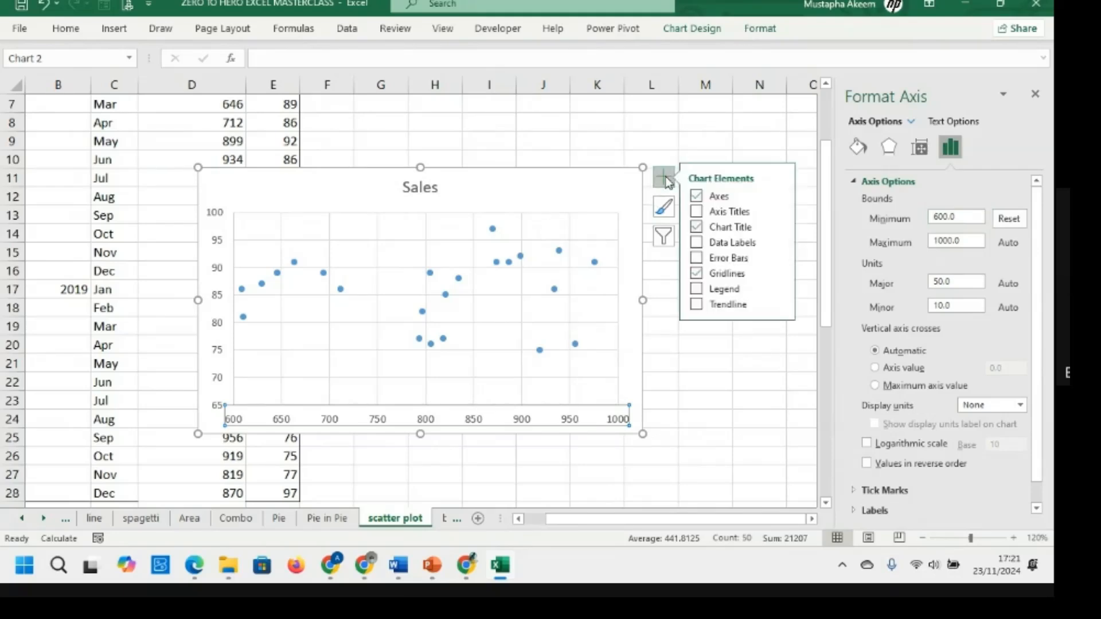
{"action": "left_click", "coordinate": [701, 304]}
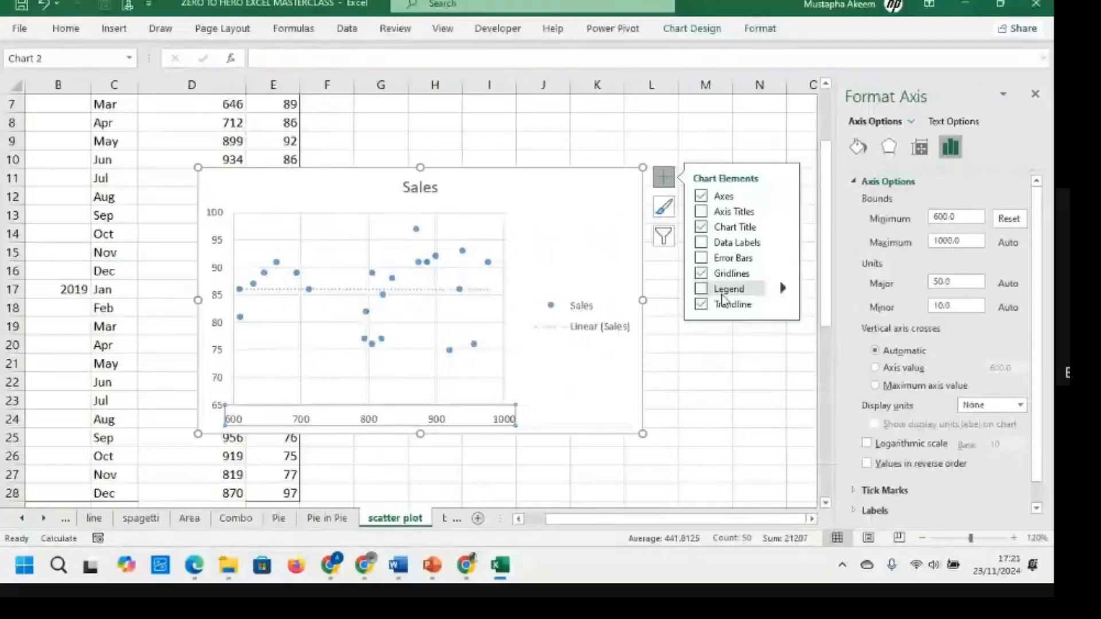
{"action": "left_click", "coordinate": [782, 304]}
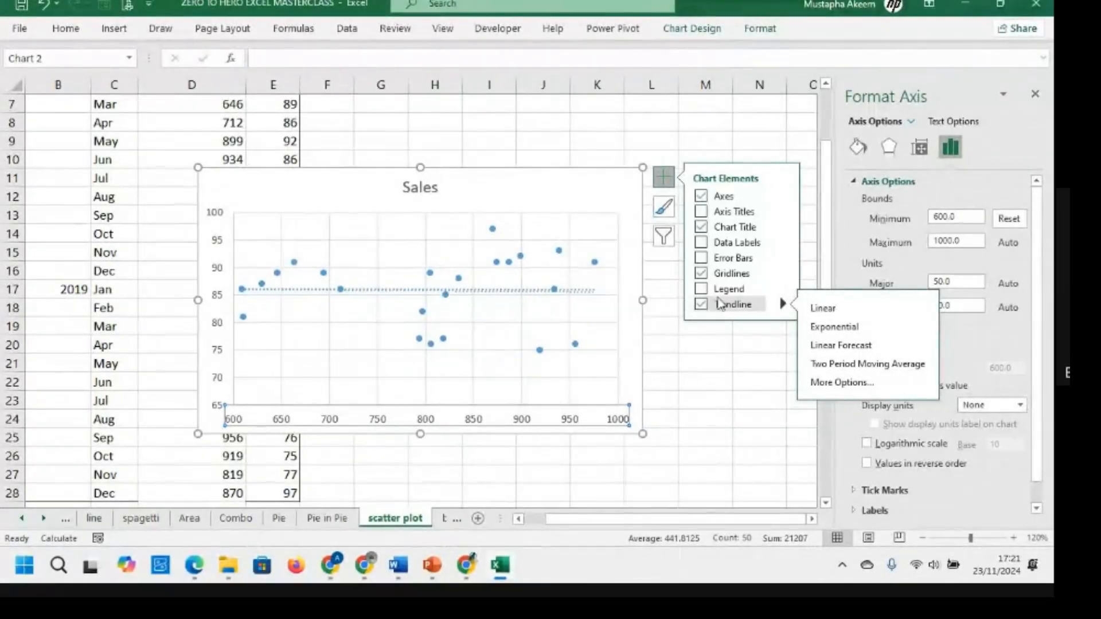
{"action": "left_click", "coordinate": [840, 383]}
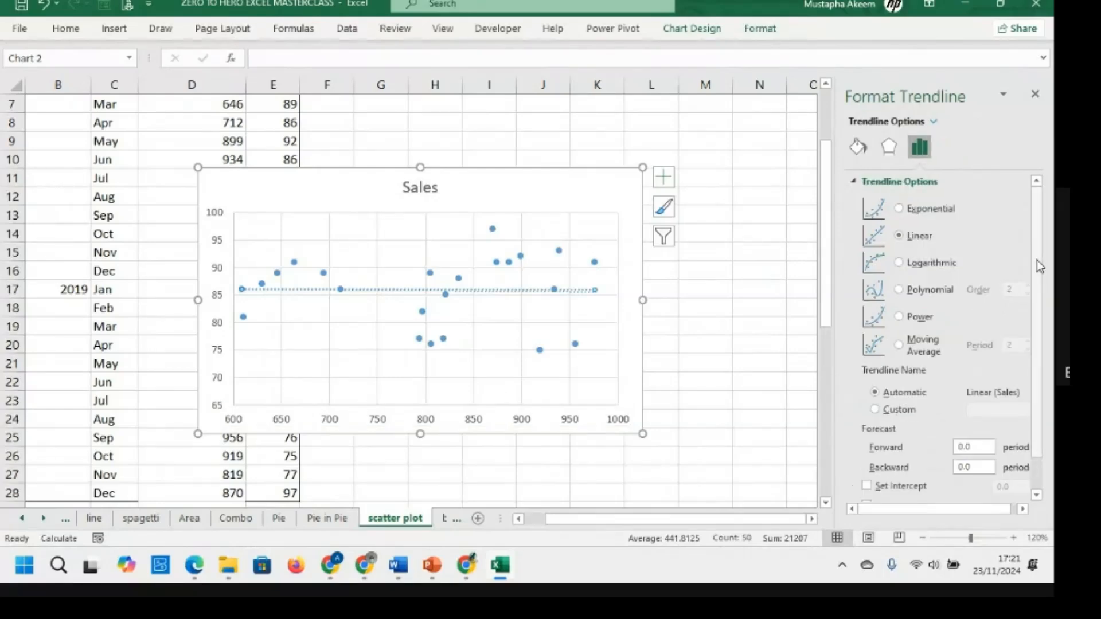
{"action": "scroll", "coordinate": [1036, 259], "scroll_direction": "down", "scroll_amount": 1}
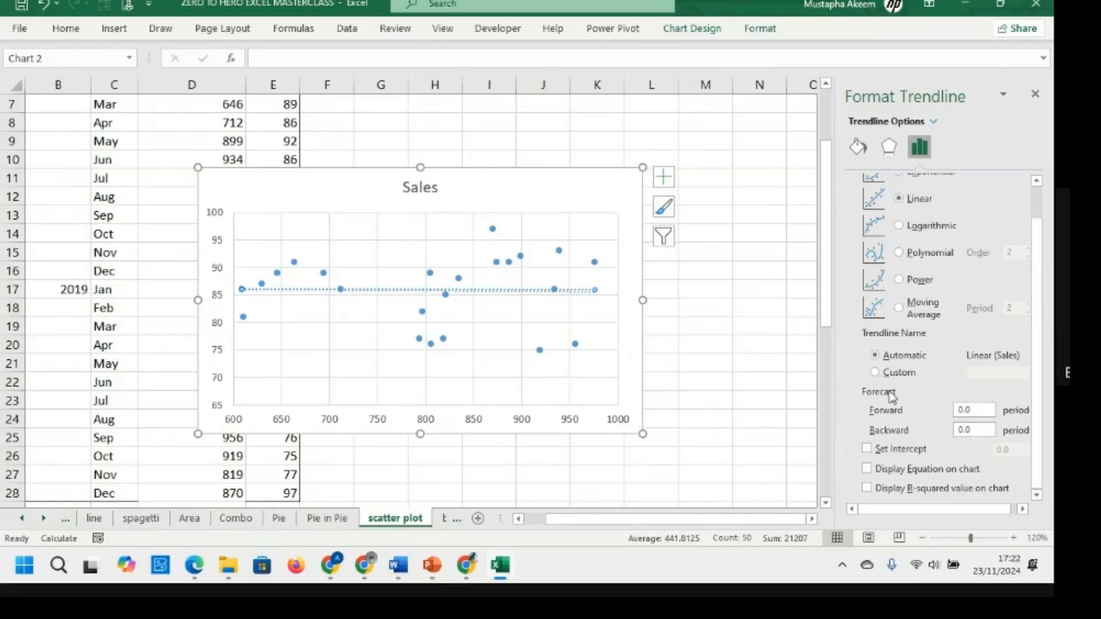
{"action": "left_click", "coordinate": [866, 469]}
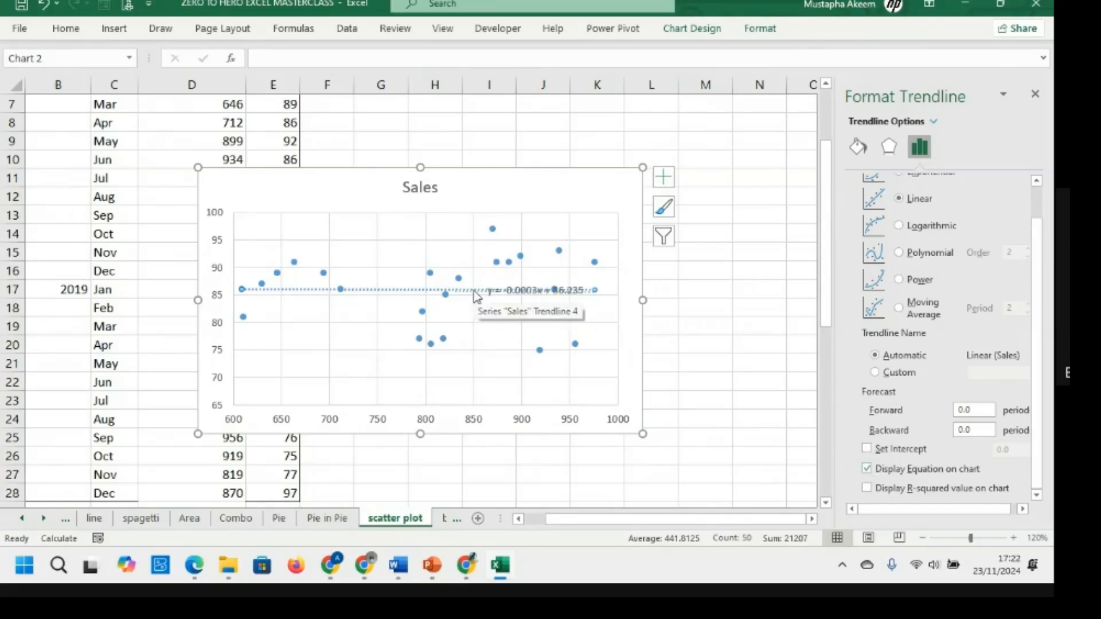
Move the trendline equation label off the data points to the space above the plot area, beside the chart title
{"action": "left_click", "coordinate": [523, 290]}
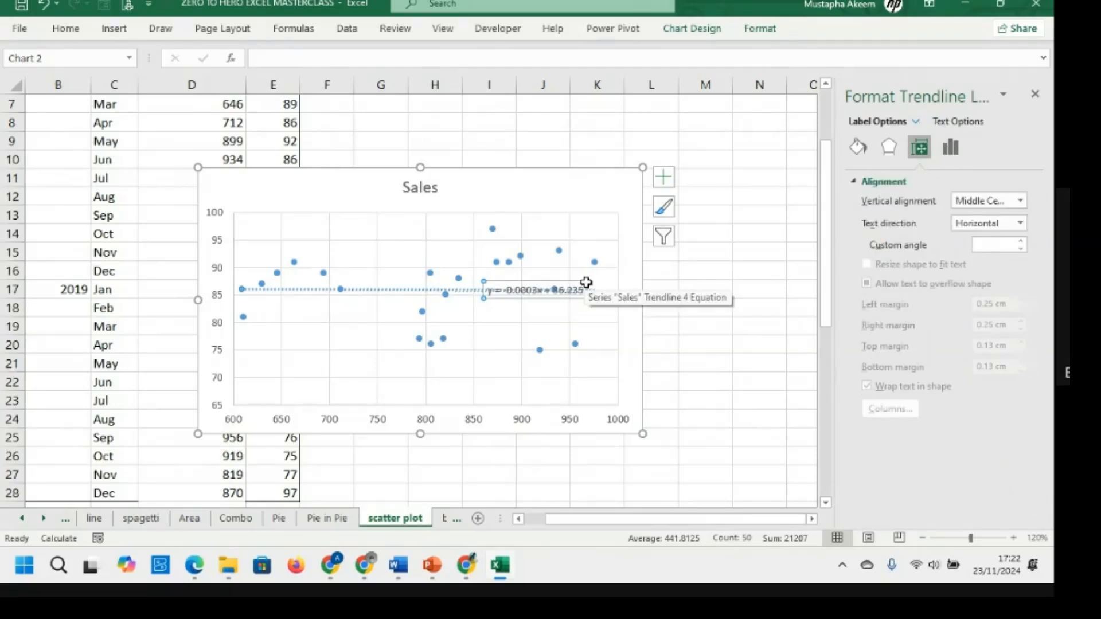
{"action": "left_click", "coordinate": [556, 288]}
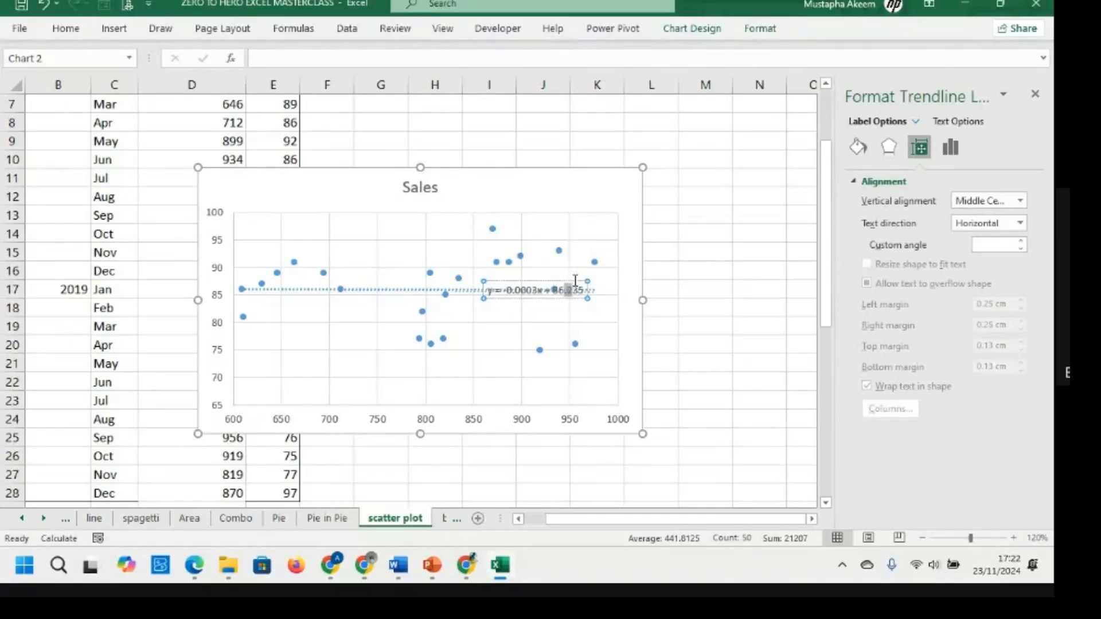
{"action": "left_click", "coordinate": [575, 281]}
{"action": "left_click_drag", "start_coordinate": [575, 281], "coordinate": [607, 184]}
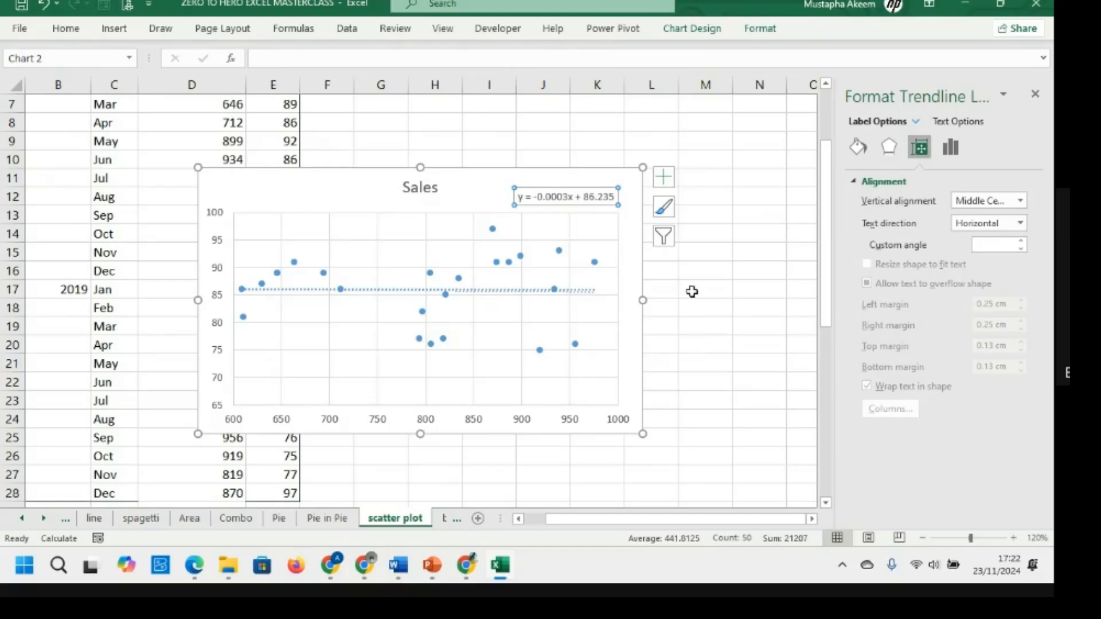
Try displaying the trendline's R-squared value on the chart, and hide it again
{"action": "left_click", "coordinate": [579, 291]}
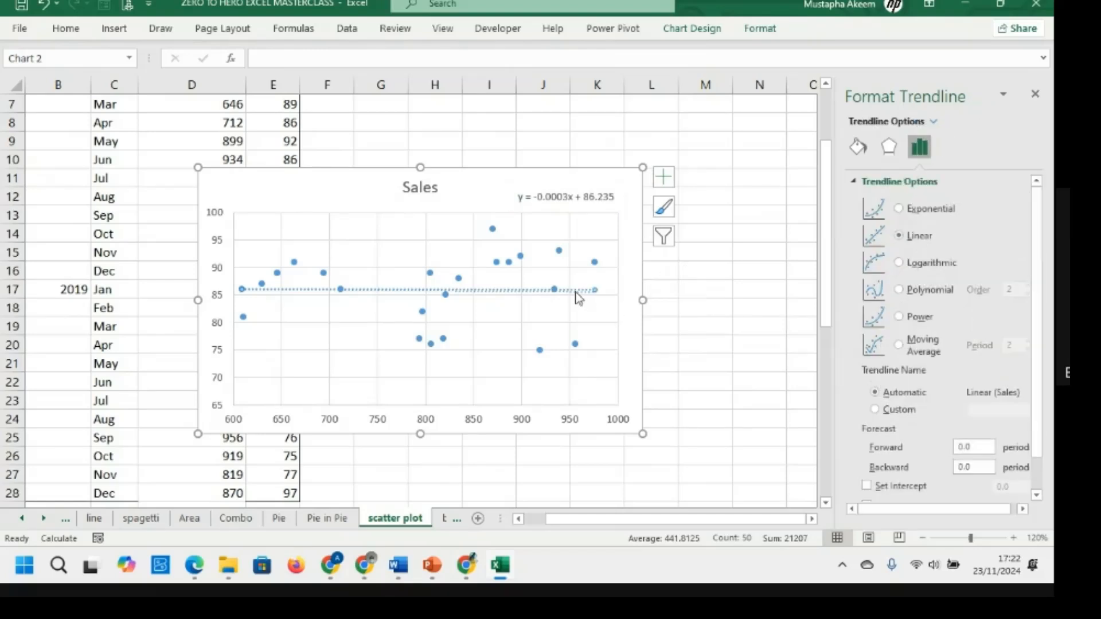
{"action": "scroll", "coordinate": [1047, 433], "scroll_direction": "down", "scroll_amount": 2}
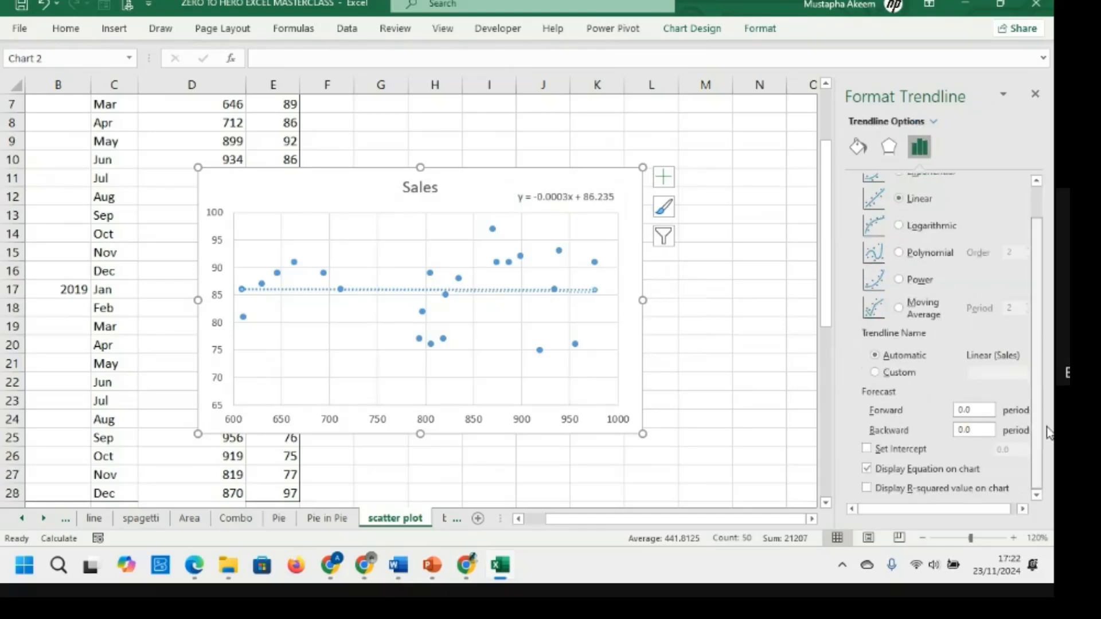
{"action": "left_click", "coordinate": [867, 489]}
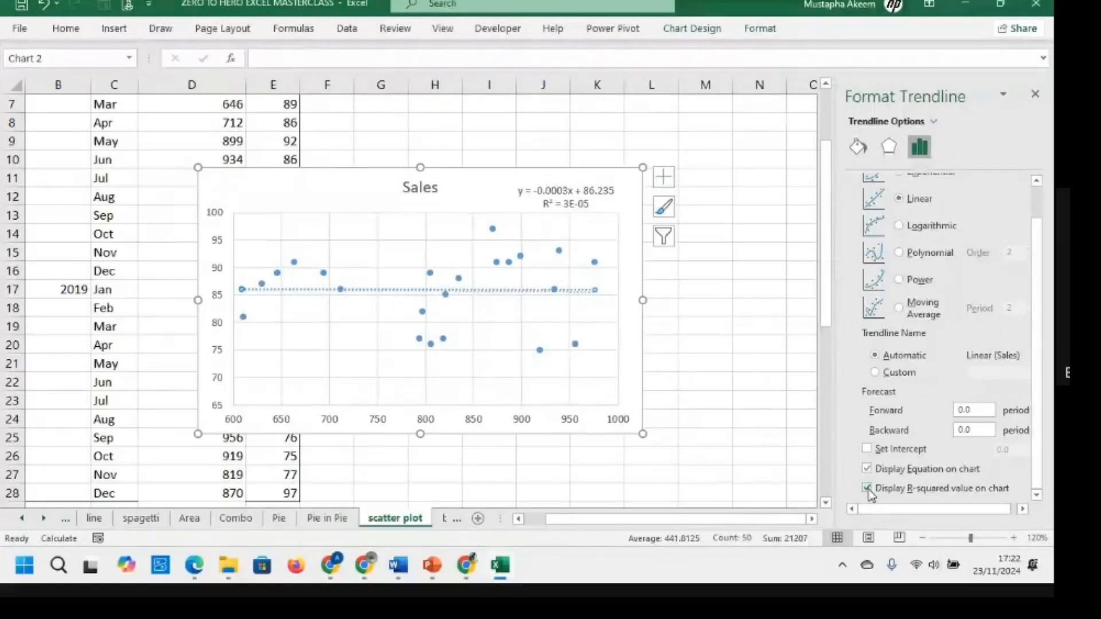
{"action": "left_click", "coordinate": [867, 489]}
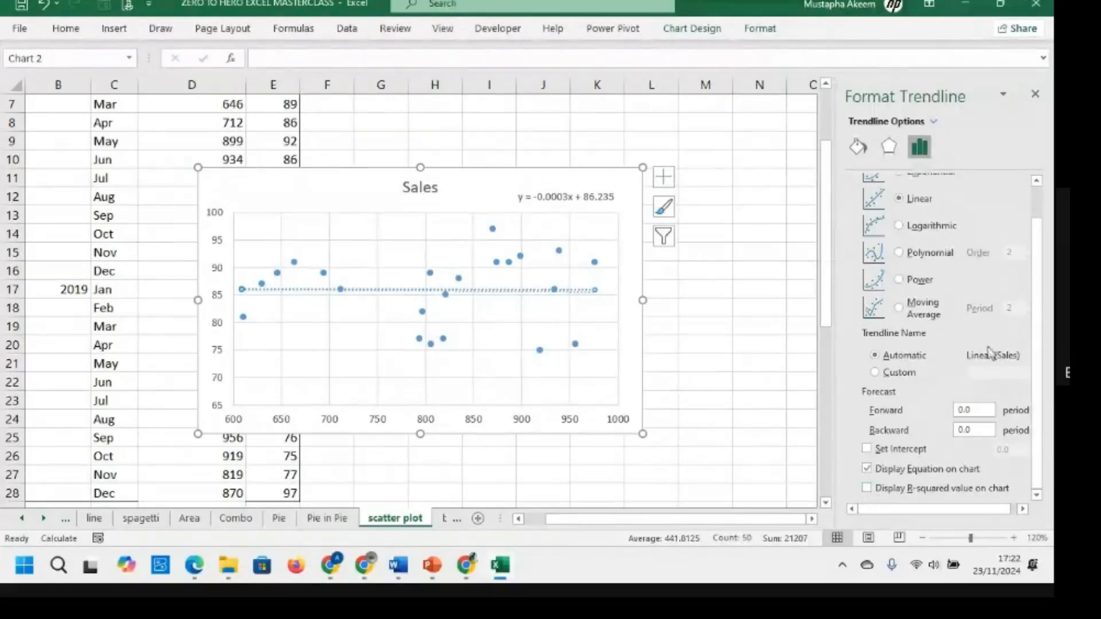
Try the Polynomial, Power and Moving Average trendline types, and return to Linear
{"action": "left_click", "coordinate": [900, 252]}
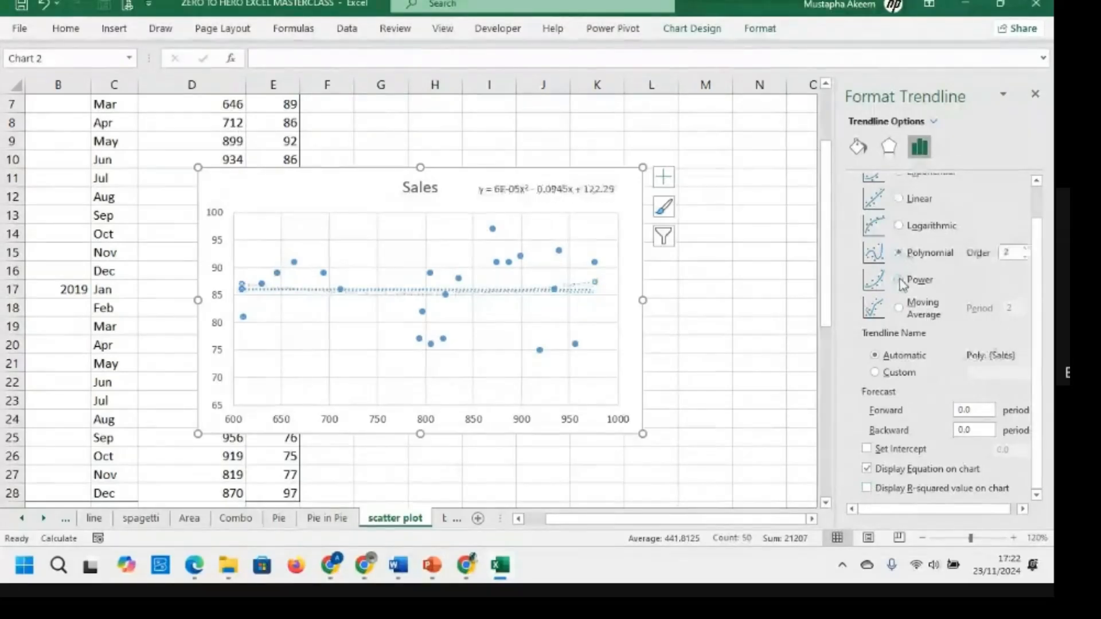
{"action": "left_click", "coordinate": [899, 279]}
{"action": "left_click", "coordinate": [899, 307]}
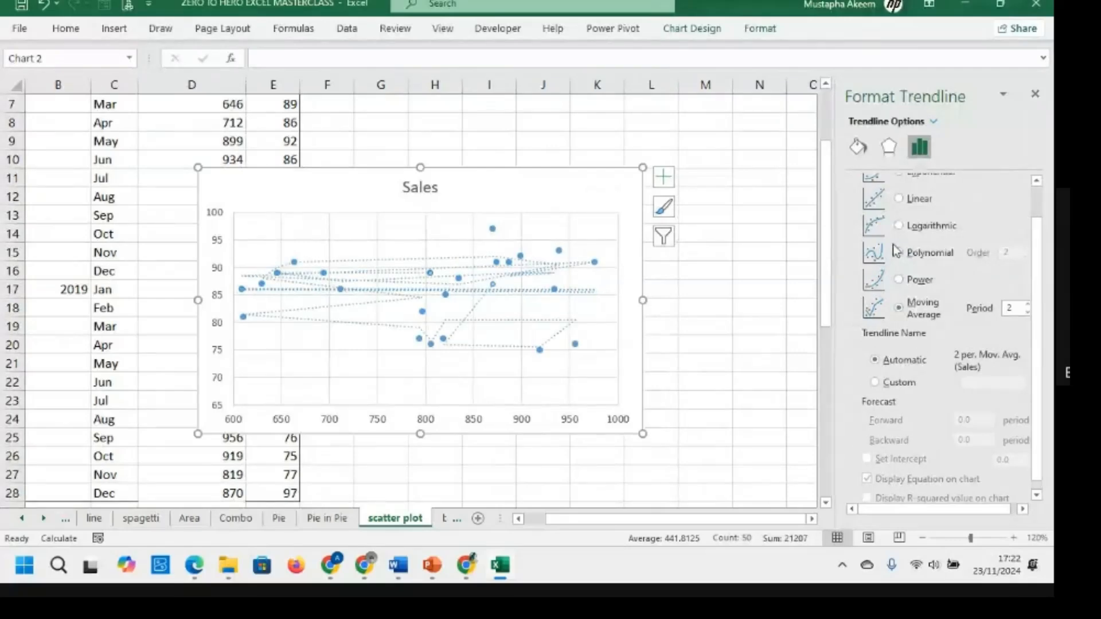
{"action": "left_click", "coordinate": [898, 198]}
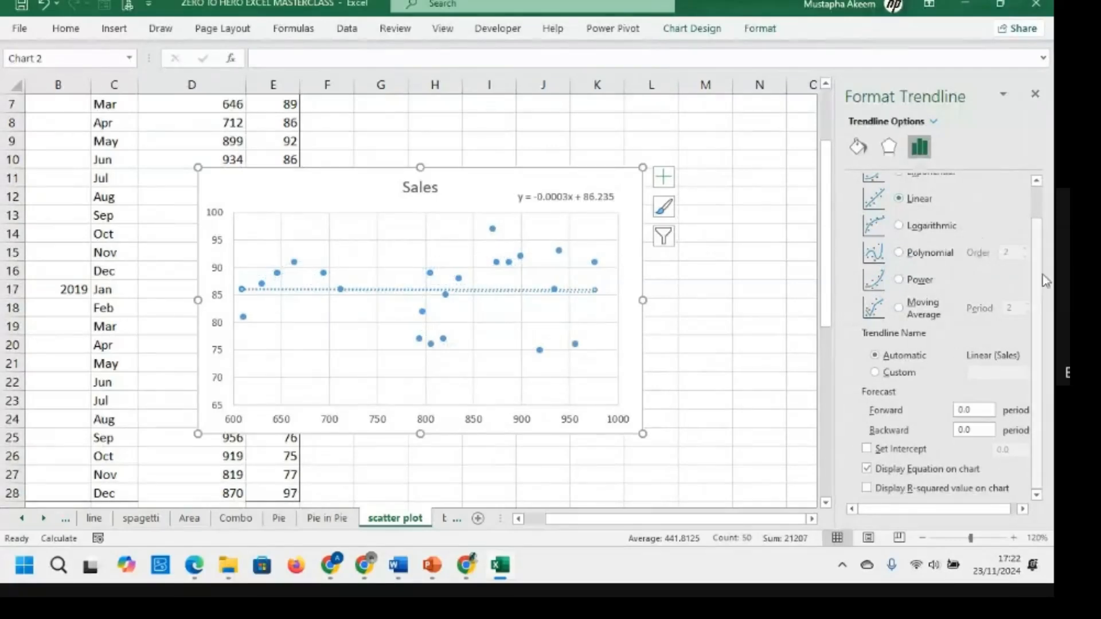
Forecast the linear trendline 5 periods forward
{"action": "scroll", "coordinate": [1041, 283], "scroll_direction": "up", "scroll_amount": 1}
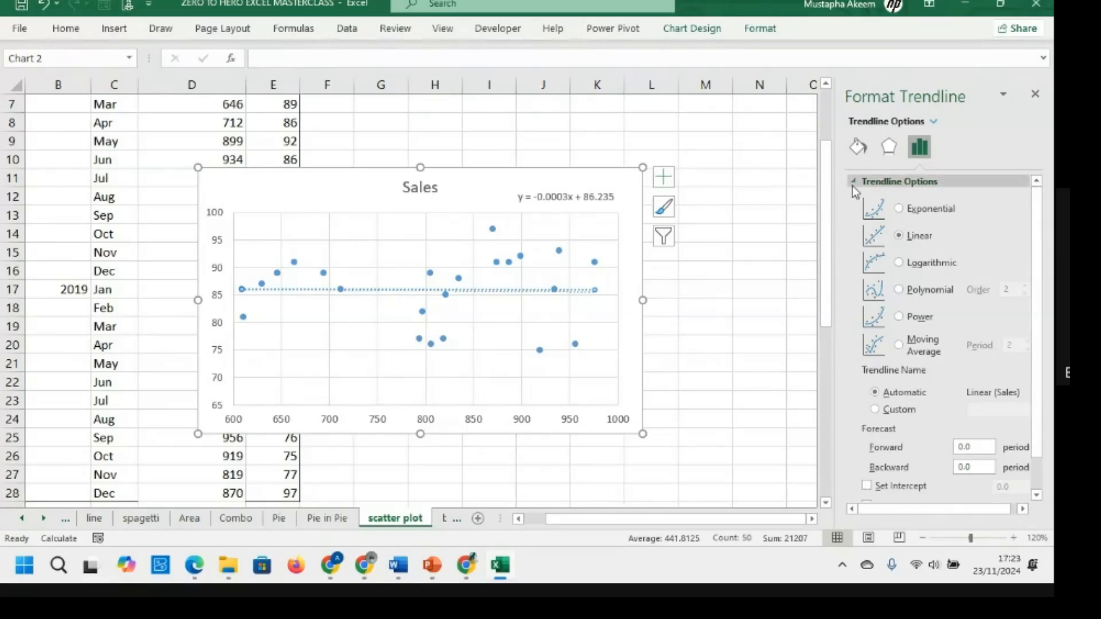
{"action": "left_click", "coordinate": [984, 446]}
{"action": "type", "text": "5"}
{"action": "key", "text": "Tab"}
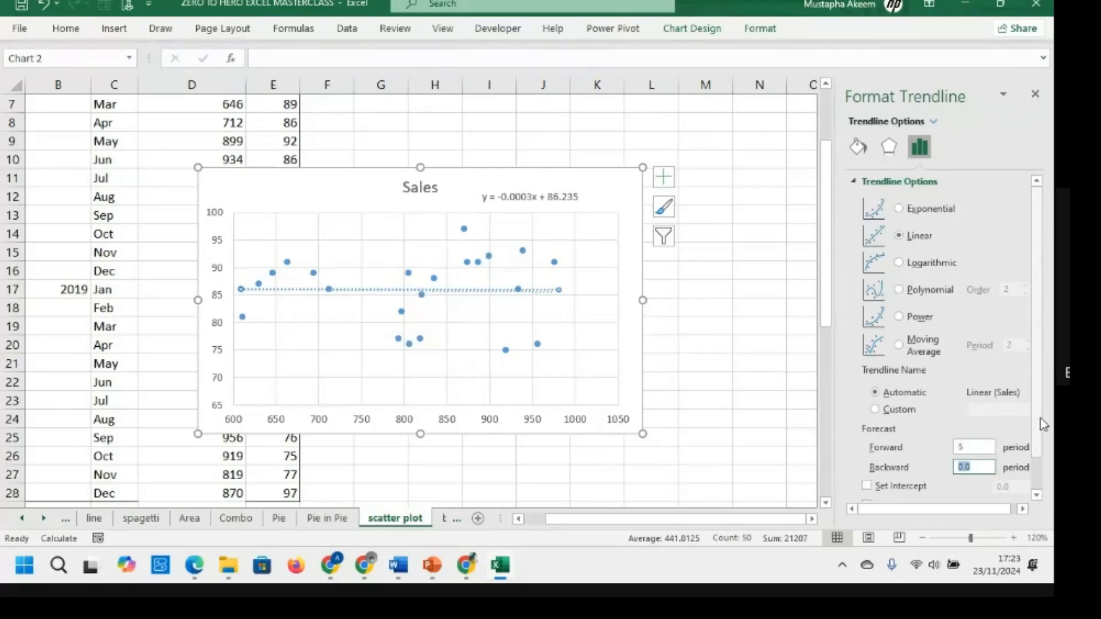
{"action": "scroll", "coordinate": [1043, 422], "scroll_direction": "down", "scroll_amount": 1}
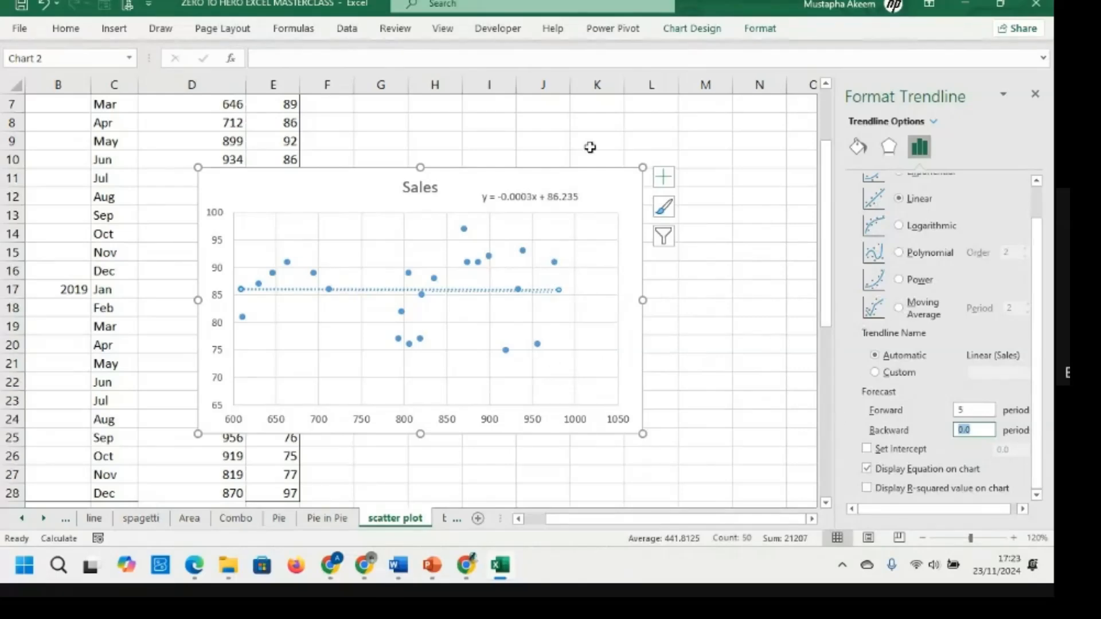
{"action": "left_click", "coordinate": [551, 184]}
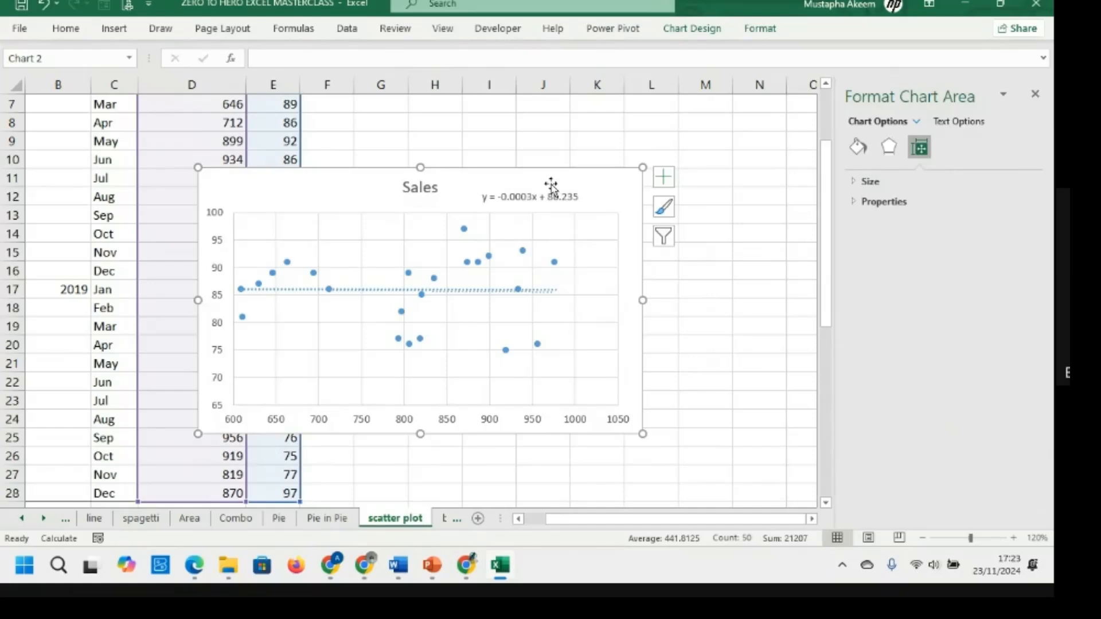
Preview the Bubble type for the Sales scatter chart, and cancel the chart type change
{"action": "left_click", "coordinate": [691, 32]}
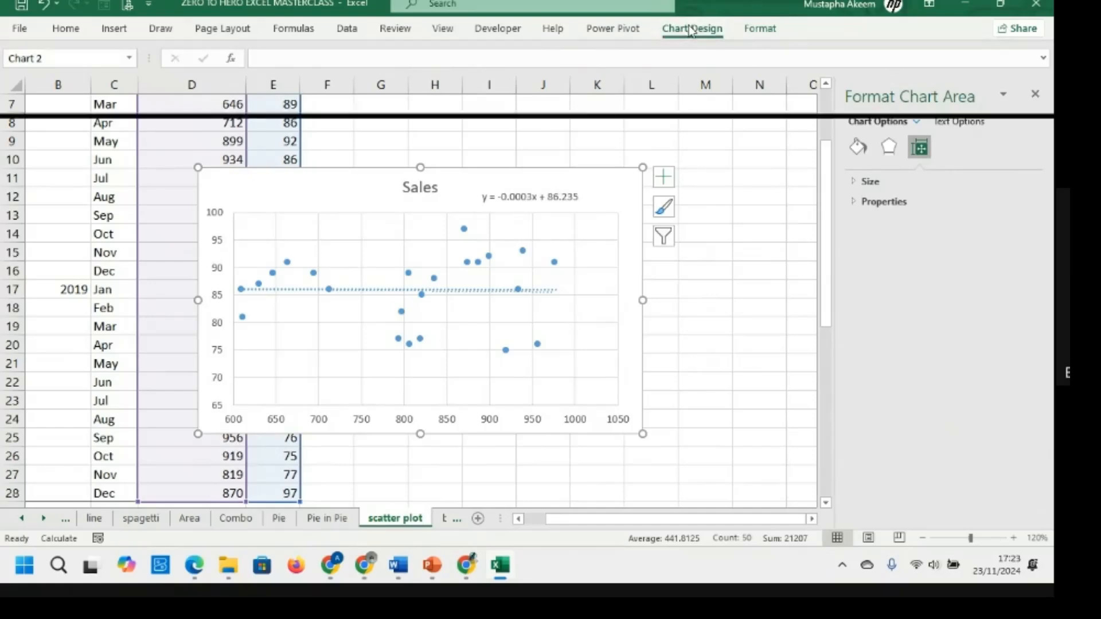
{"action": "left_click", "coordinate": [833, 85]}
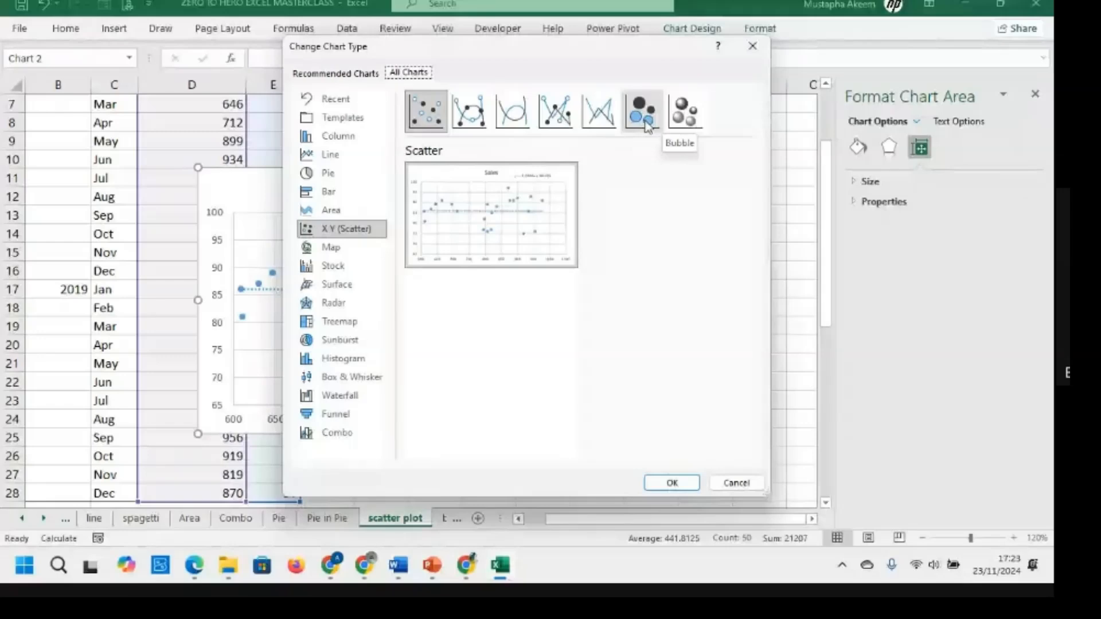
{"action": "left_click", "coordinate": [646, 118]}
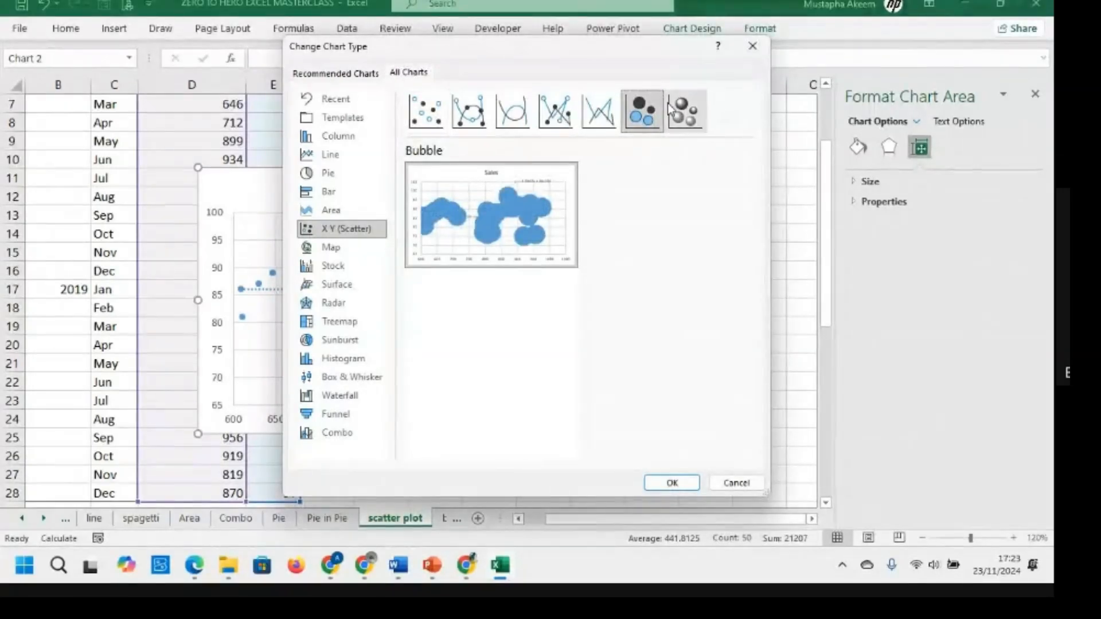
{"action": "left_click", "coordinate": [735, 482]}
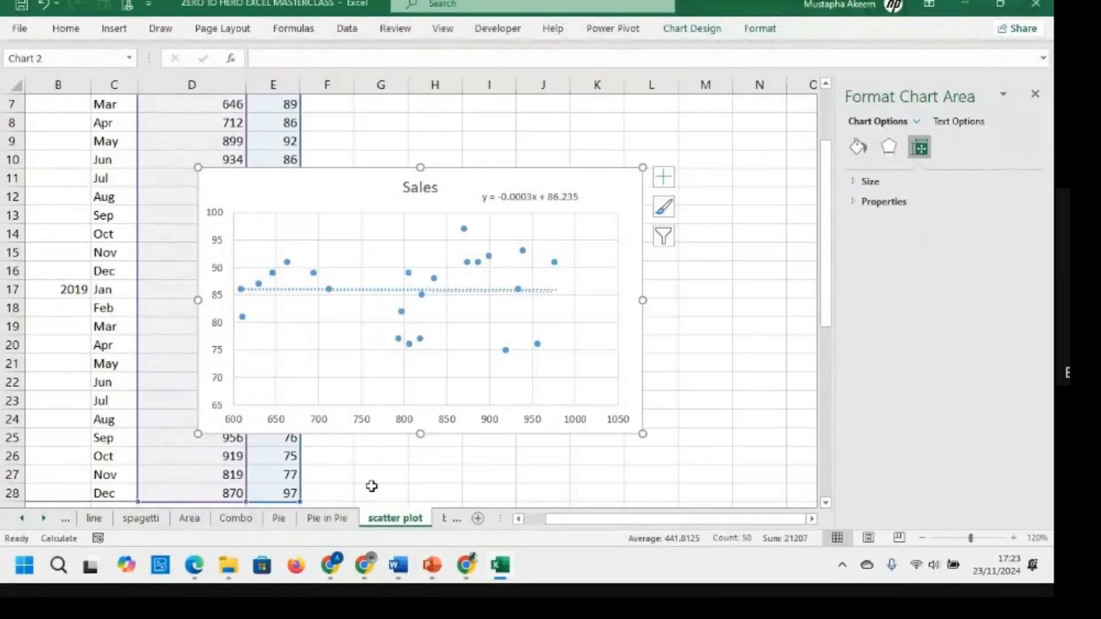
On the bubble chart sheet, insert a Bubble chart from C5:E13 in the single-series Weeks in Program layout, and move it up
{"action": "left_click", "coordinate": [443, 518]}
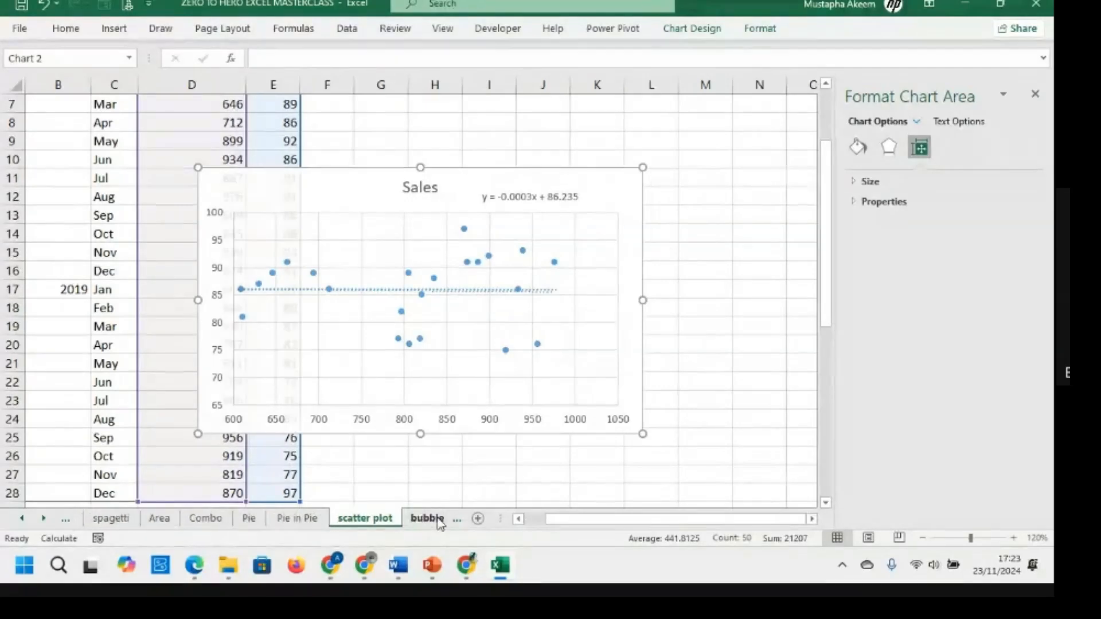
{"action": "left_click_drag", "start_coordinate": [158, 182], "coordinate": [294, 344]}
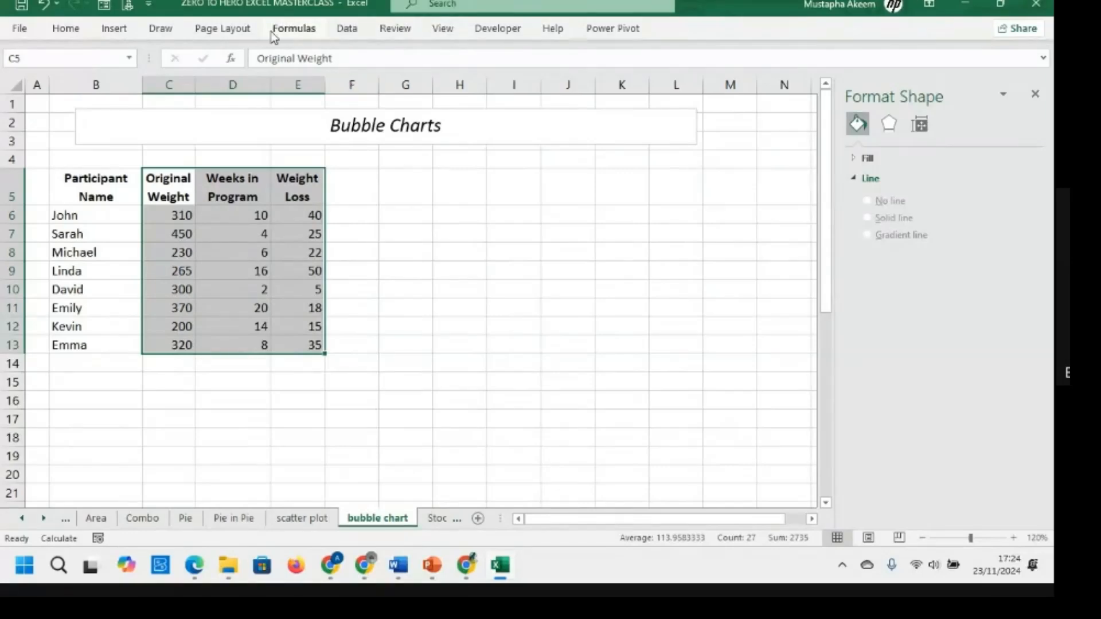
{"action": "left_click", "coordinate": [126, 32]}
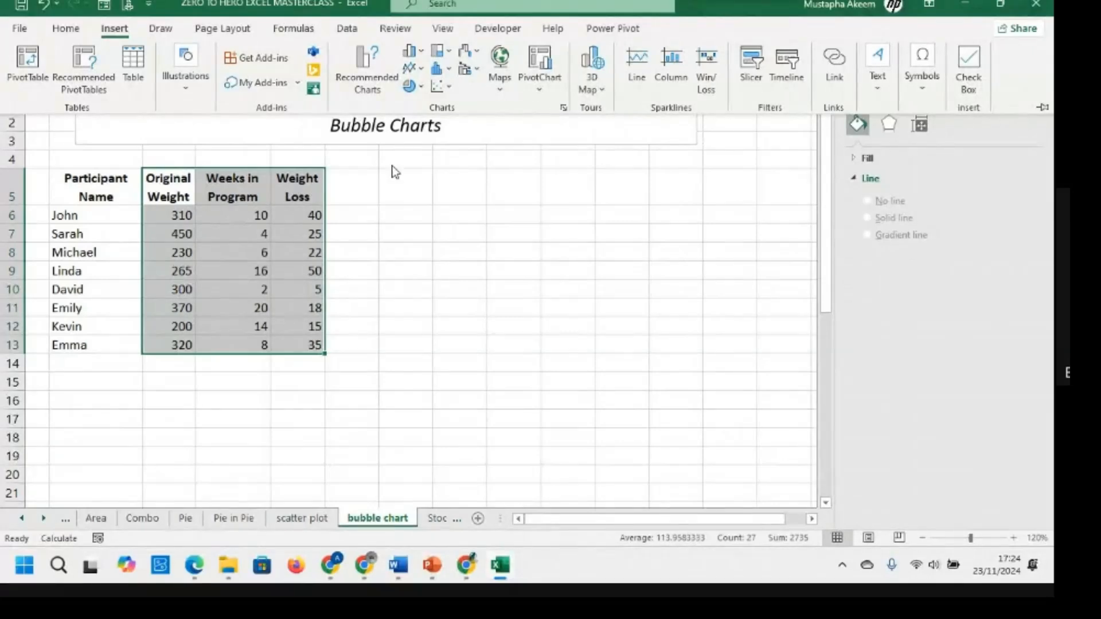
{"action": "left_click", "coordinate": [564, 108]}
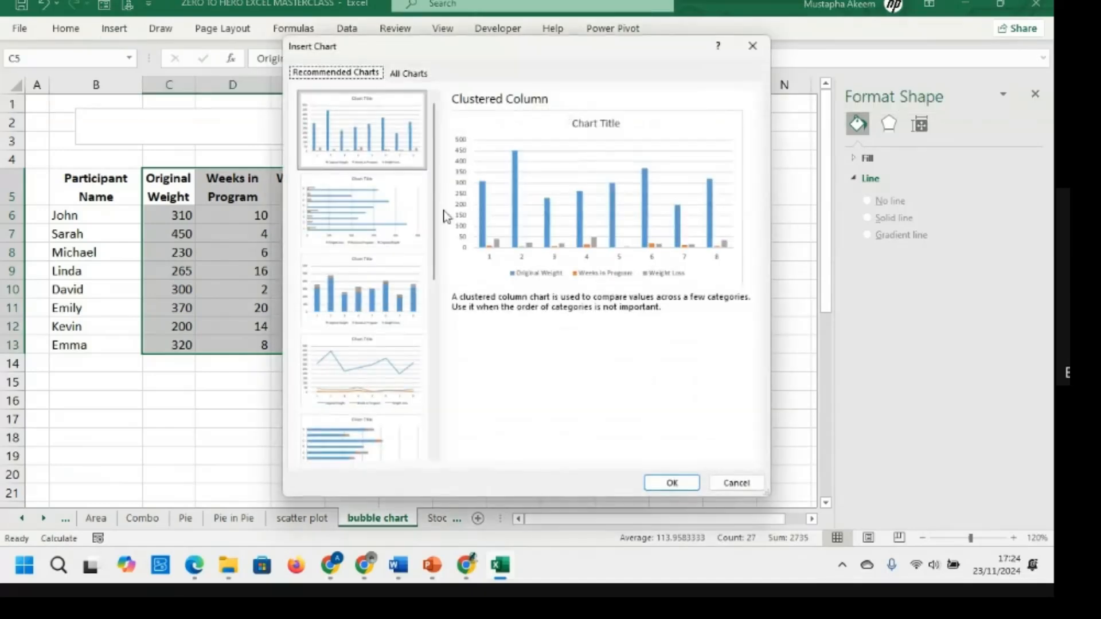
{"action": "left_click", "coordinate": [409, 75]}
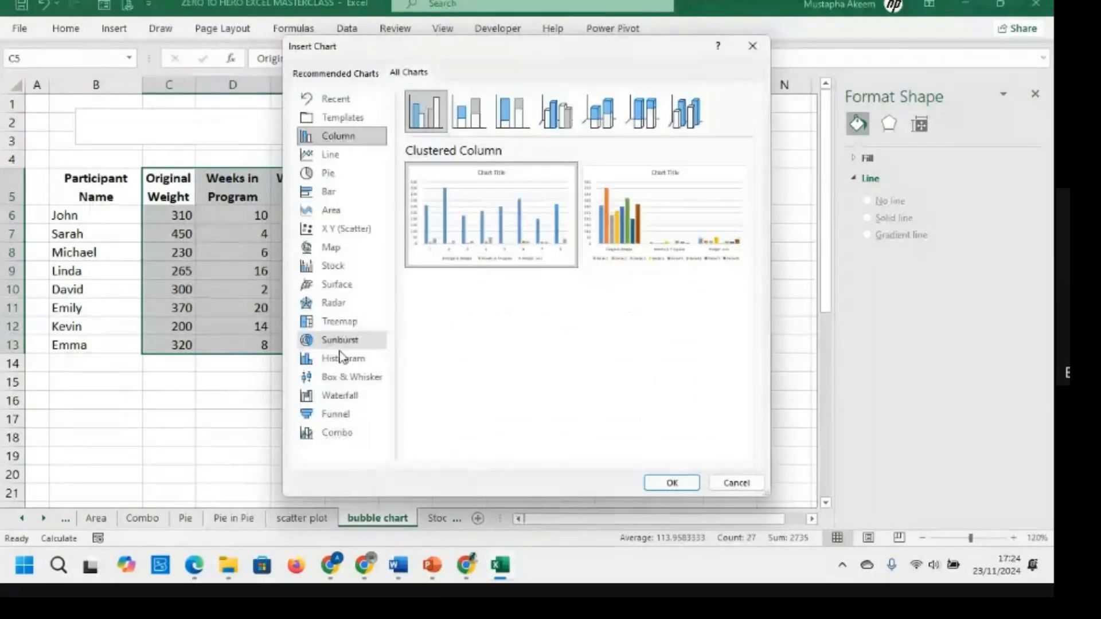
{"action": "left_click", "coordinate": [343, 233]}
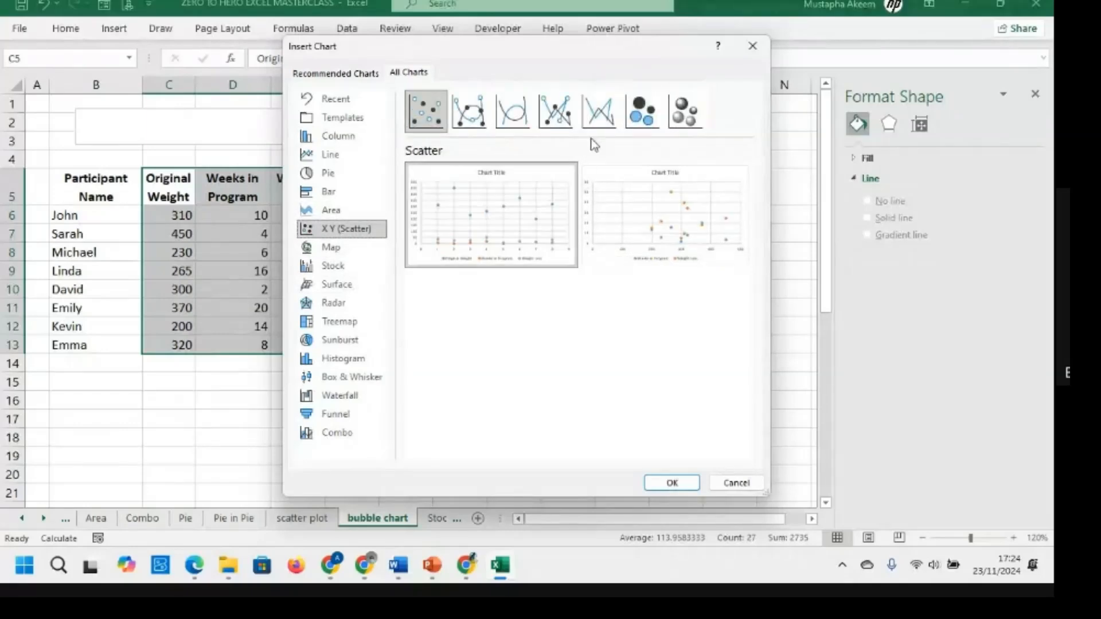
{"action": "left_click", "coordinate": [641, 112]}
{"action": "left_click", "coordinate": [668, 261]}
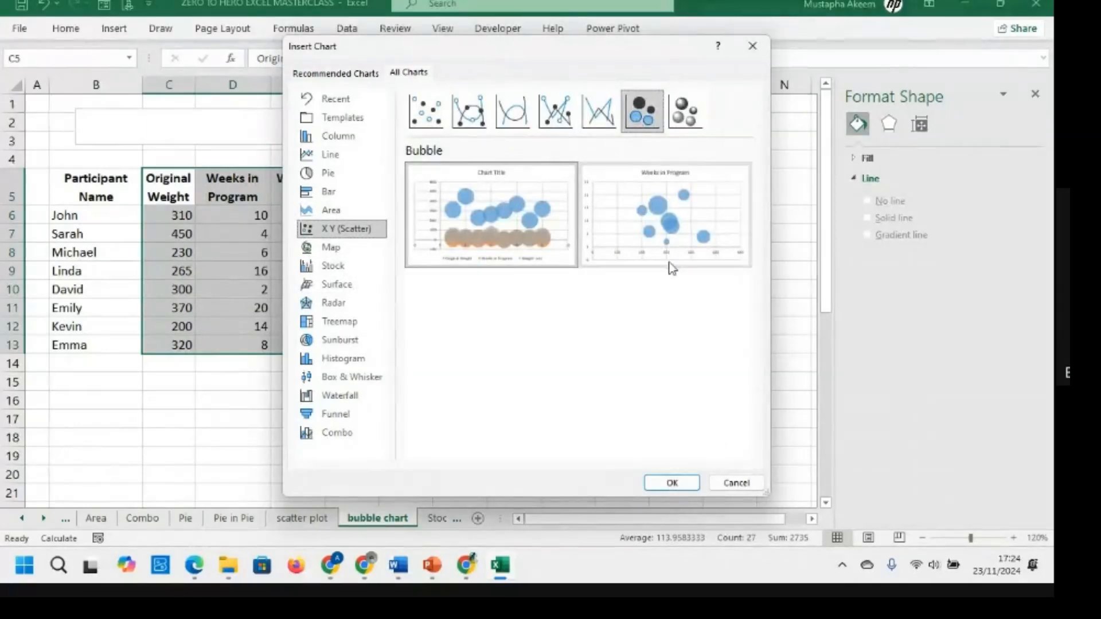
{"action": "left_click", "coordinate": [671, 483]}
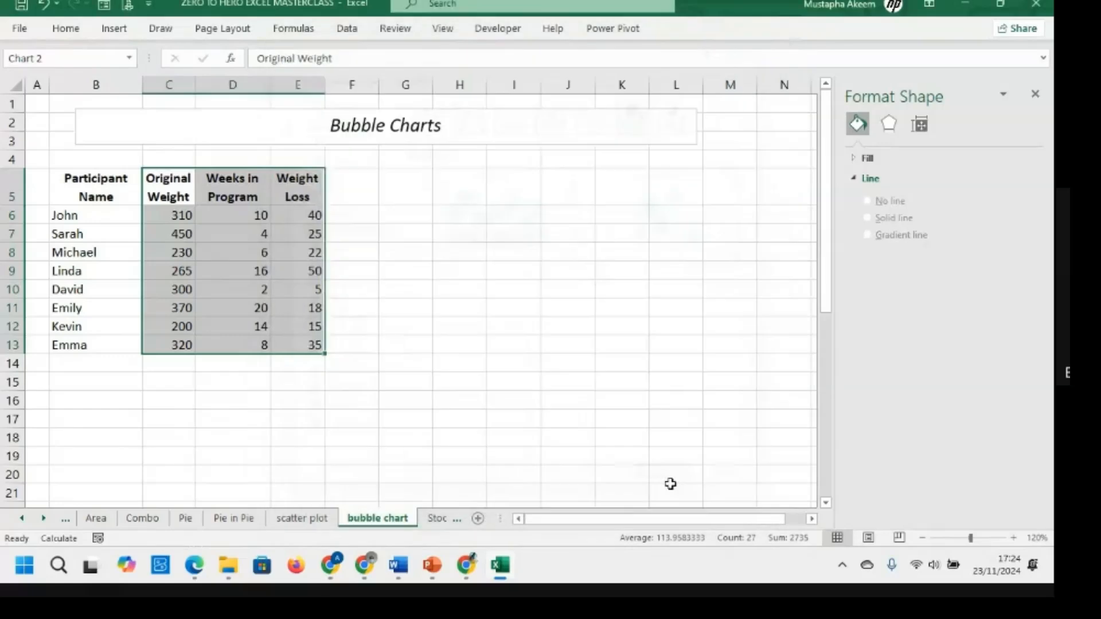
{"action": "left_click_drag", "start_coordinate": [550, 195], "coordinate": [575, 148]}
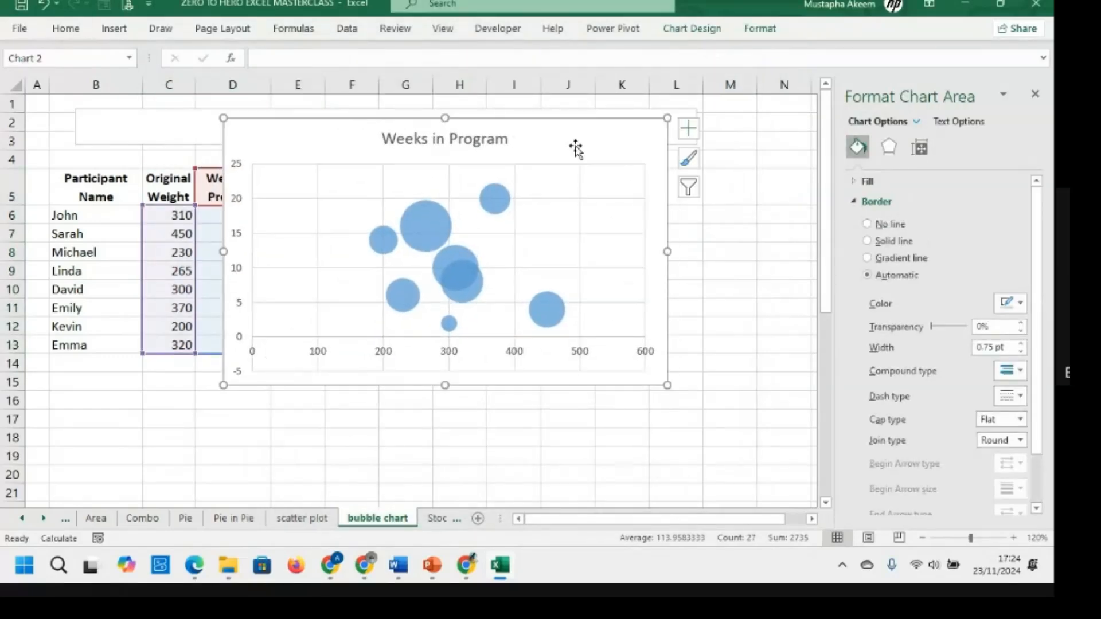
{"action": "mouse_move", "coordinate": [575, 148]}
{"action": "left_mouse_down"}
{"action": "mouse_move", "coordinate": [565, 138]}
{"action": "mouse_move", "coordinate": [584, 135]}
{"action": "left_mouse_up"}
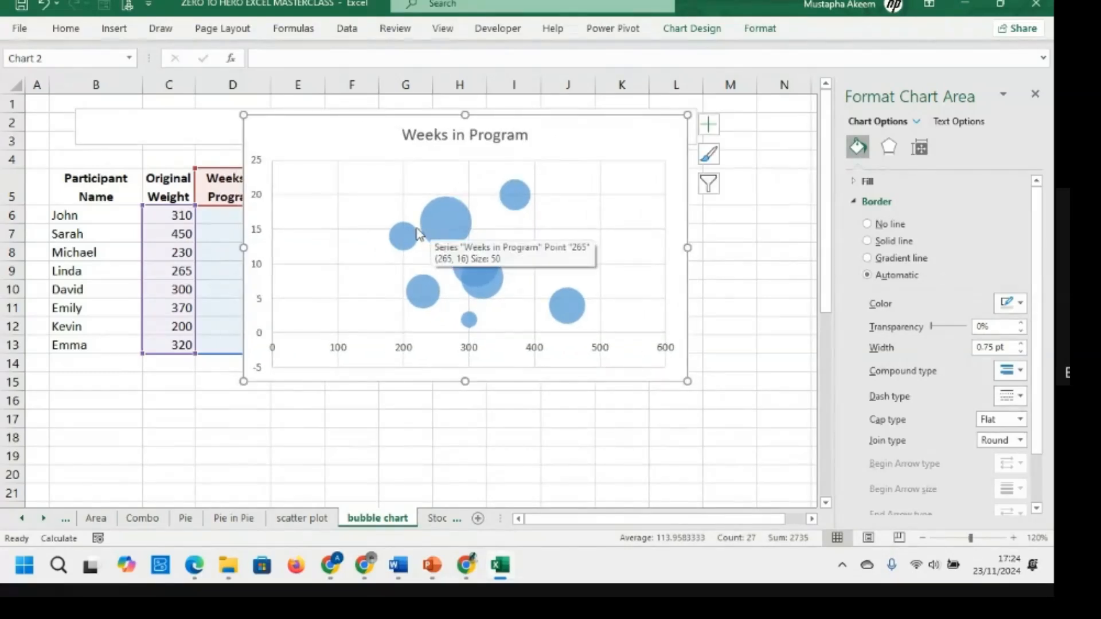
{"action": "right_click", "coordinate": [441, 227]}
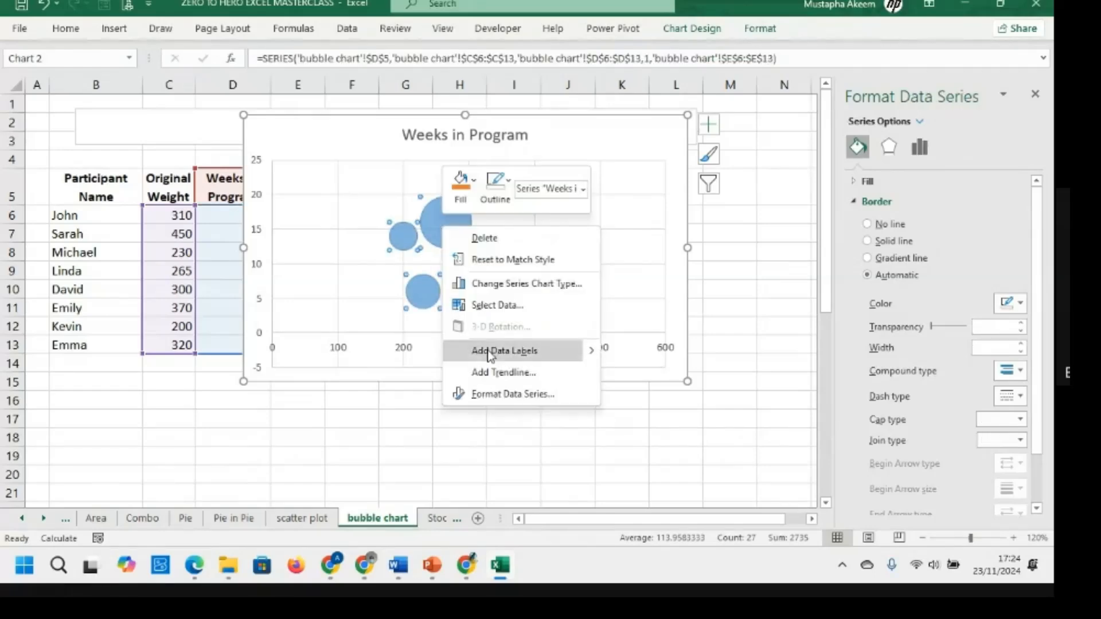
{"action": "left_click", "coordinate": [512, 297]}
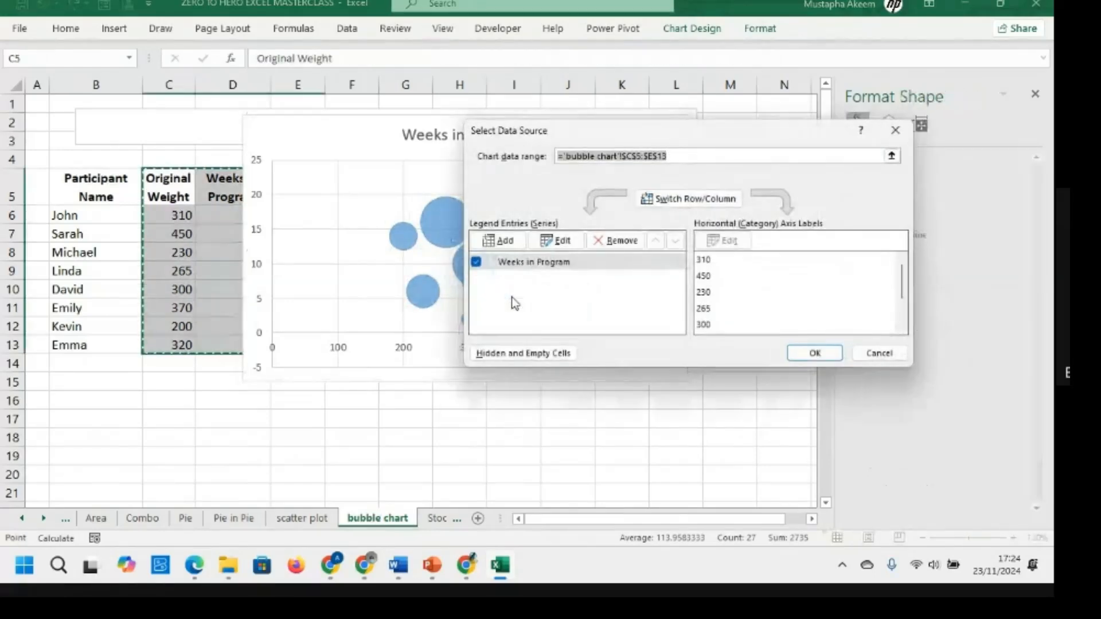
{"action": "left_click", "coordinate": [504, 241]}
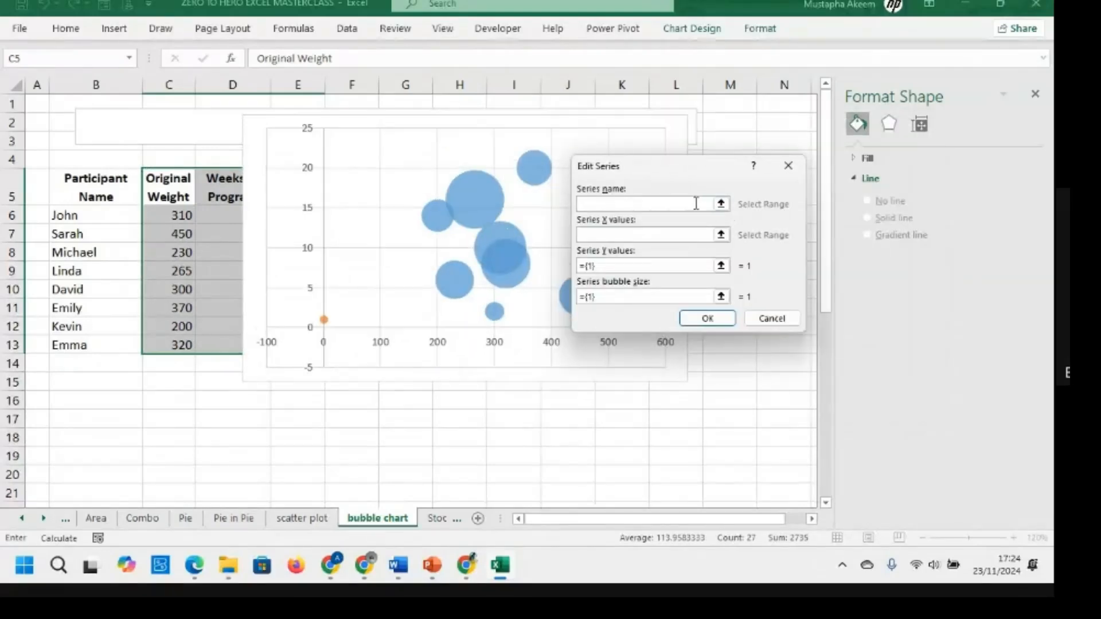
{"action": "left_click", "coordinate": [787, 168]}
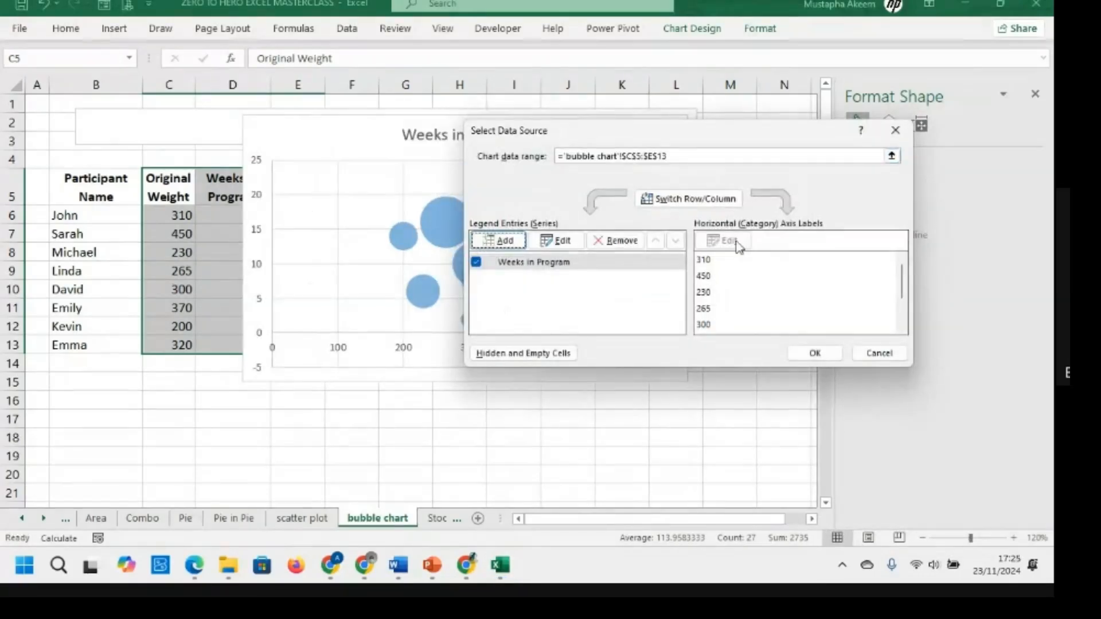
{"action": "left_click", "coordinate": [894, 130]}
{"action": "left_click", "coordinate": [455, 229]}
{"action": "left_click", "coordinate": [514, 434]}
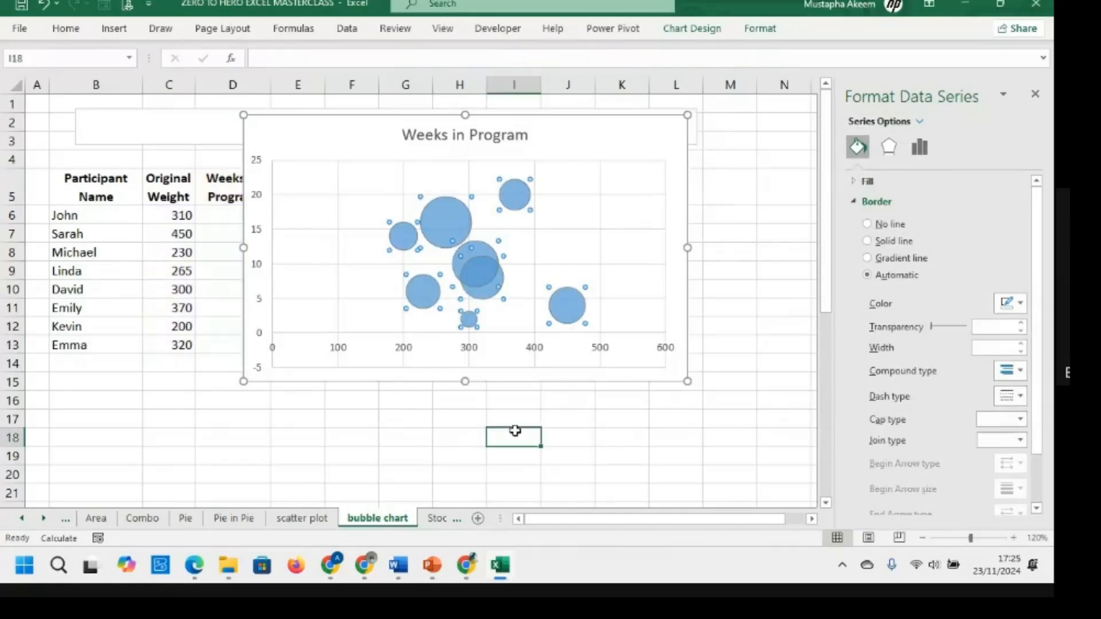
Move the bubble chart beside the data table, clear of the Weeks in Program and Weight Loss columns
{"action": "mouse_move", "coordinate": [452, 218]}
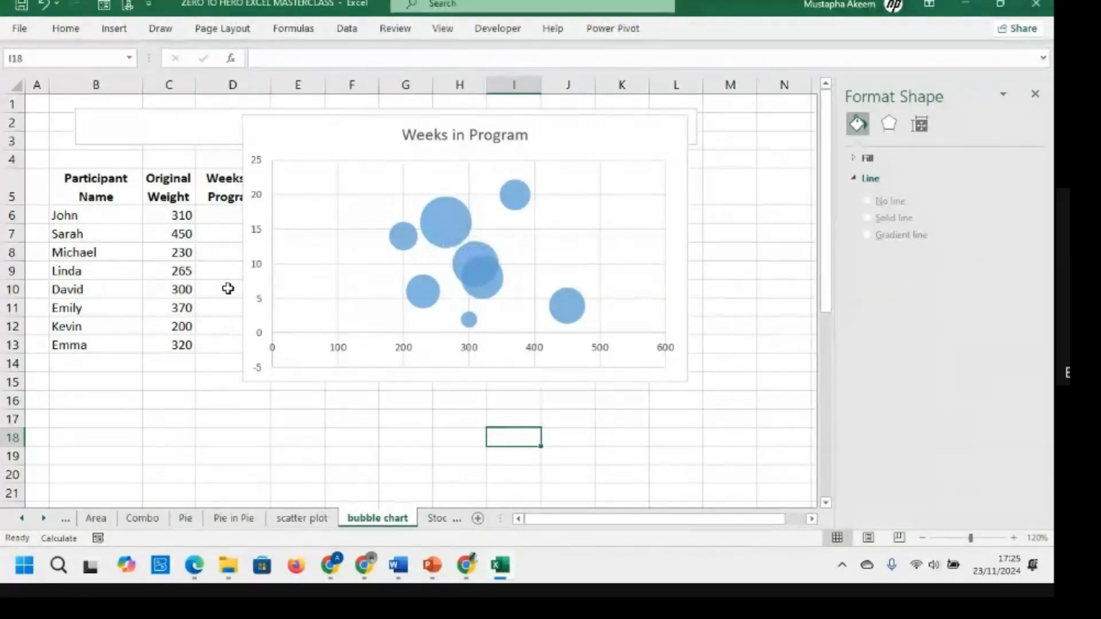
{"action": "left_click_drag", "start_coordinate": [385, 138], "coordinate": [491, 140]}
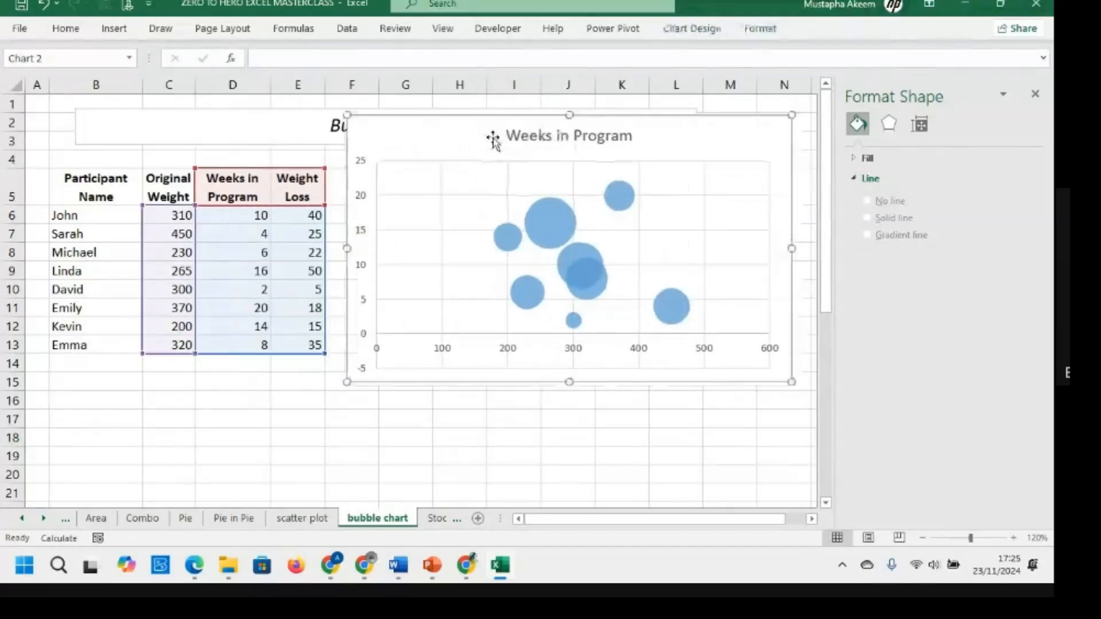
{"action": "left_click", "coordinate": [563, 233]}
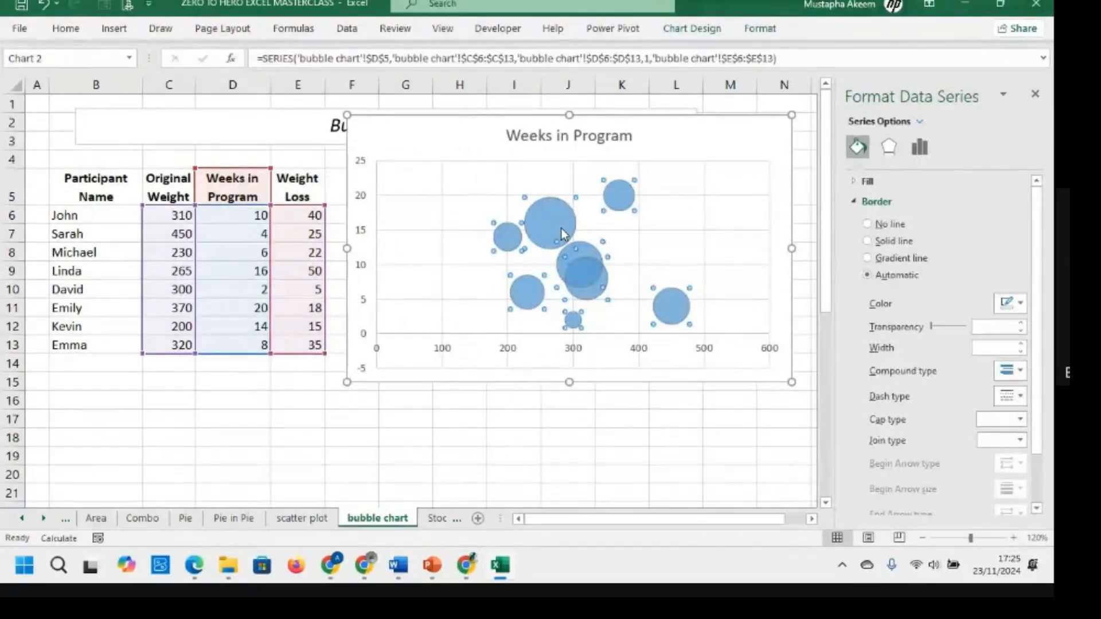
{"action": "left_click", "coordinate": [585, 439]}
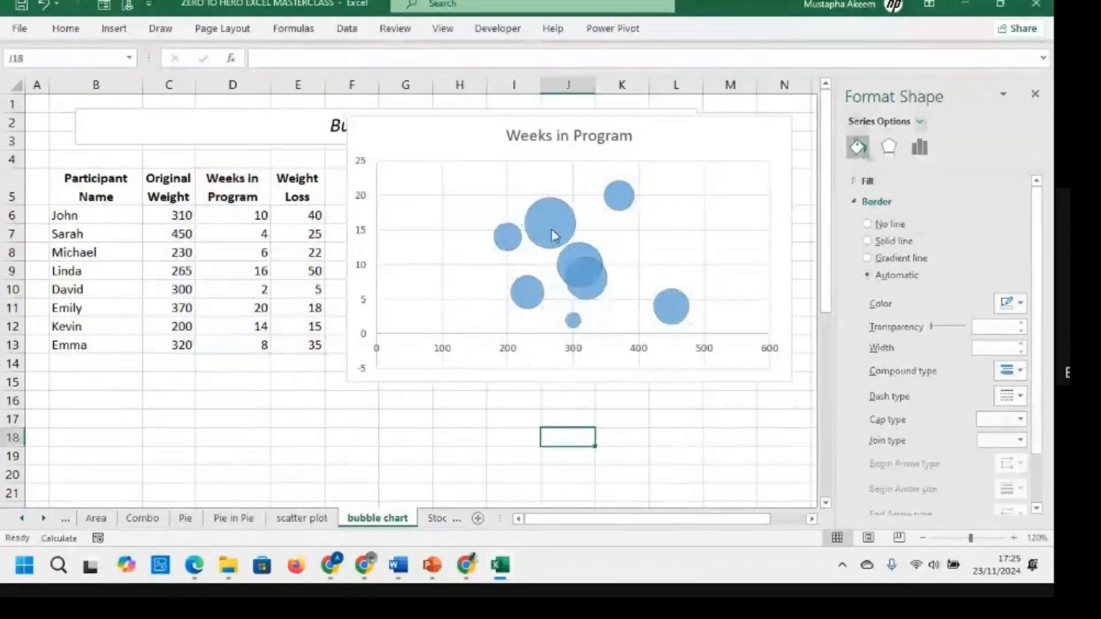
Set the bubble series so that size represents the width of bubbles
{"action": "mouse_move", "coordinate": [551, 230]}
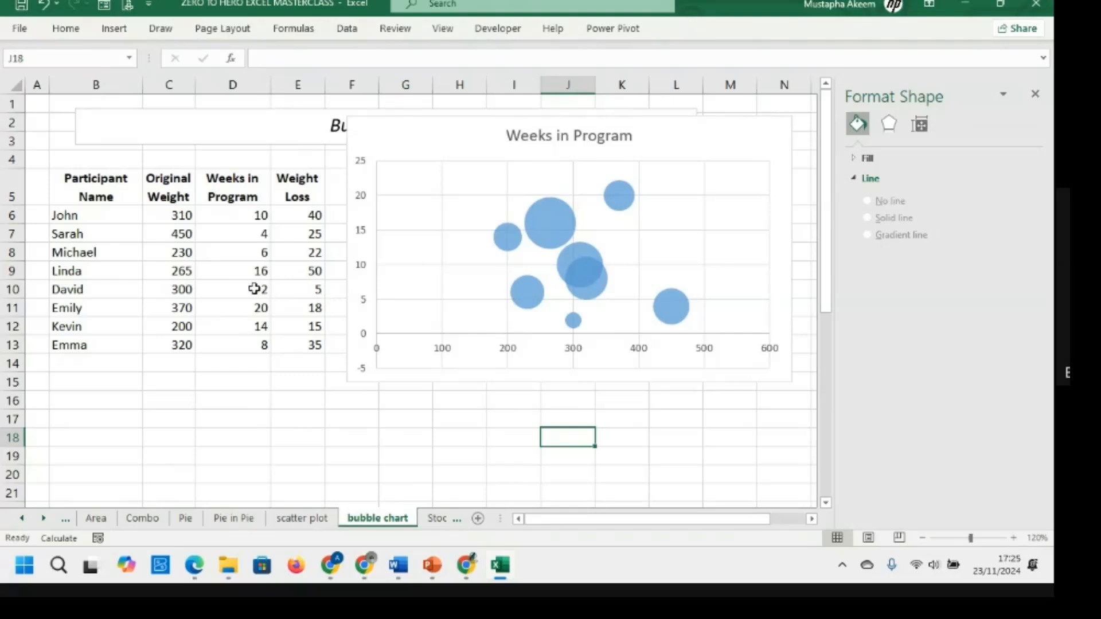
{"action": "mouse_move", "coordinate": [573, 326]}
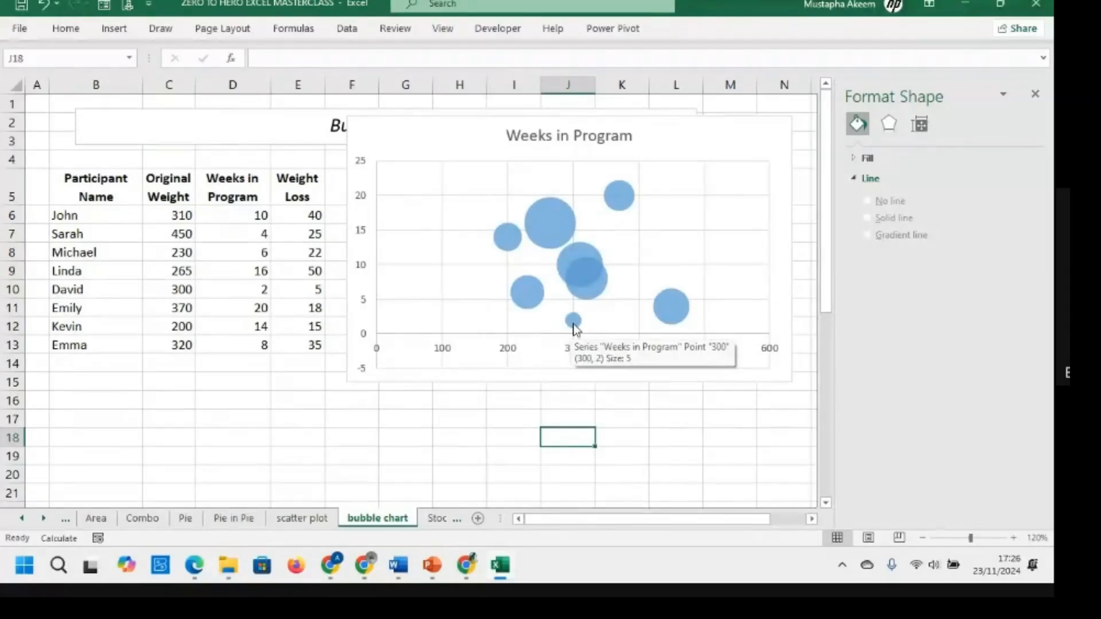
{"action": "mouse_move", "coordinate": [542, 223]}
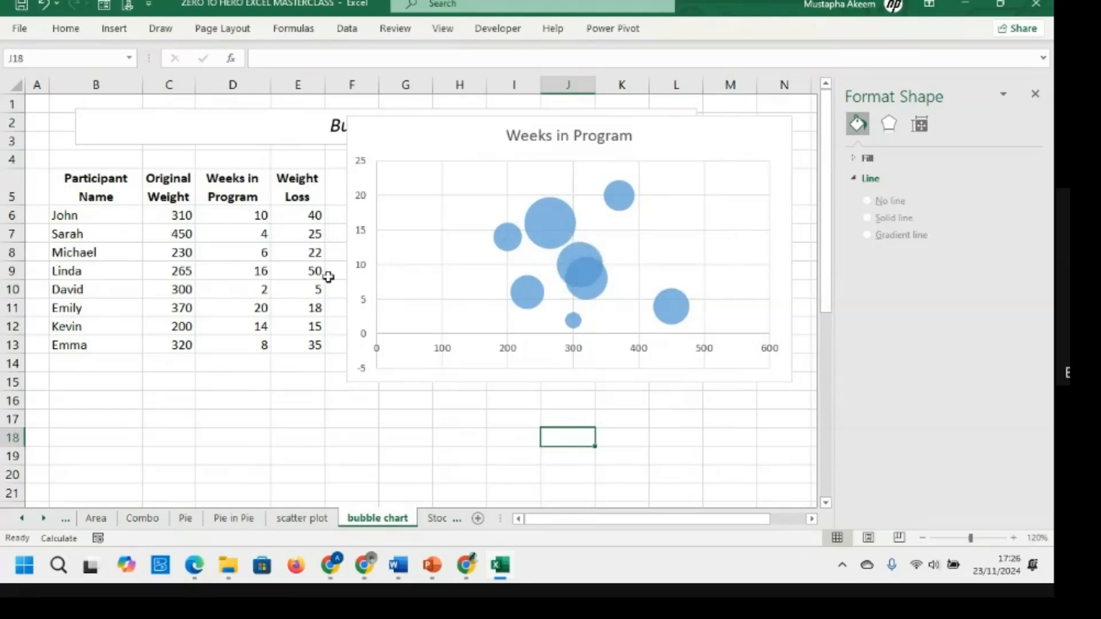
{"action": "left_click", "coordinate": [549, 221]}
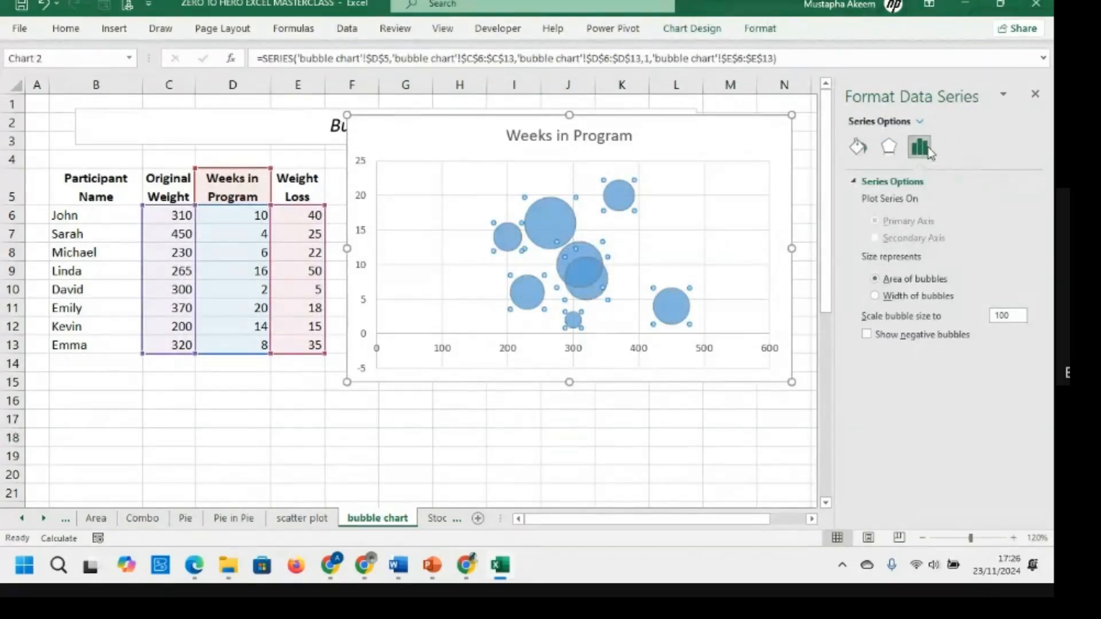
{"action": "left_click", "coordinate": [873, 296]}
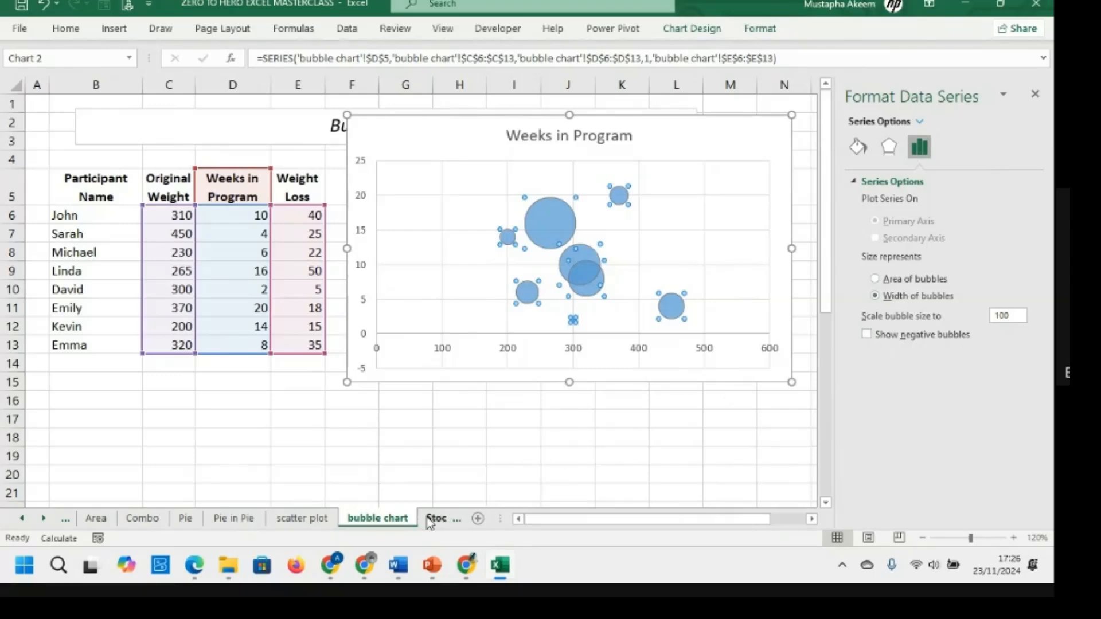
Look at the Stock Chart and Histogram sheets, and return to the bubble chart sheet
{"action": "left_click", "coordinate": [42, 518]}
{"action": "left_click", "coordinate": [43, 518]}
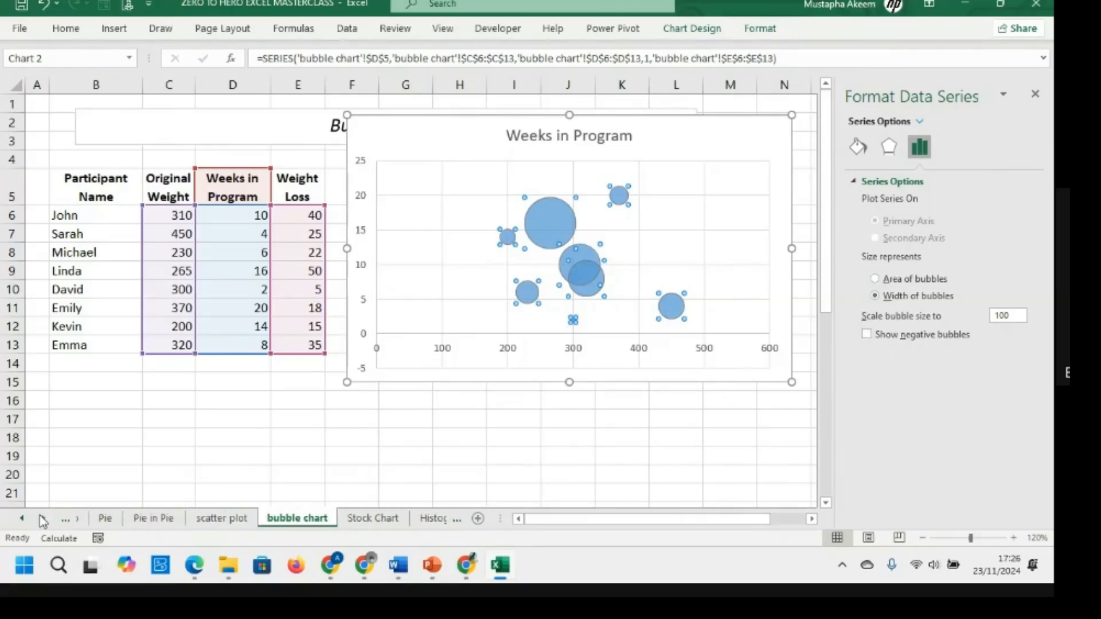
{"action": "left_click", "coordinate": [42, 518]}
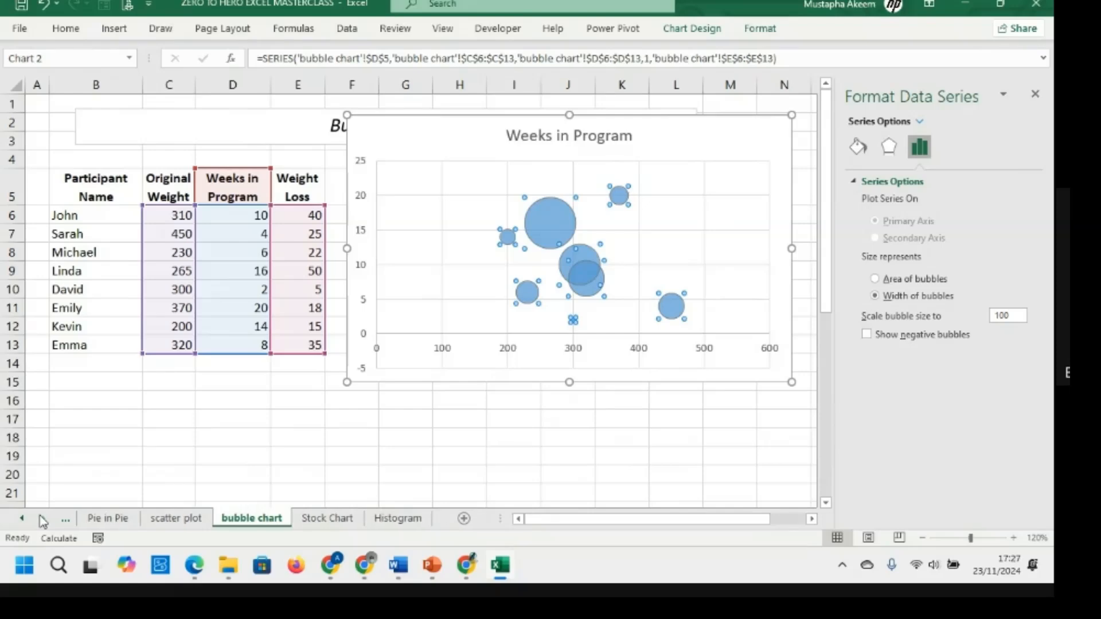
{"action": "left_click", "coordinate": [338, 523]}
{"action": "left_click", "coordinate": [401, 519]}
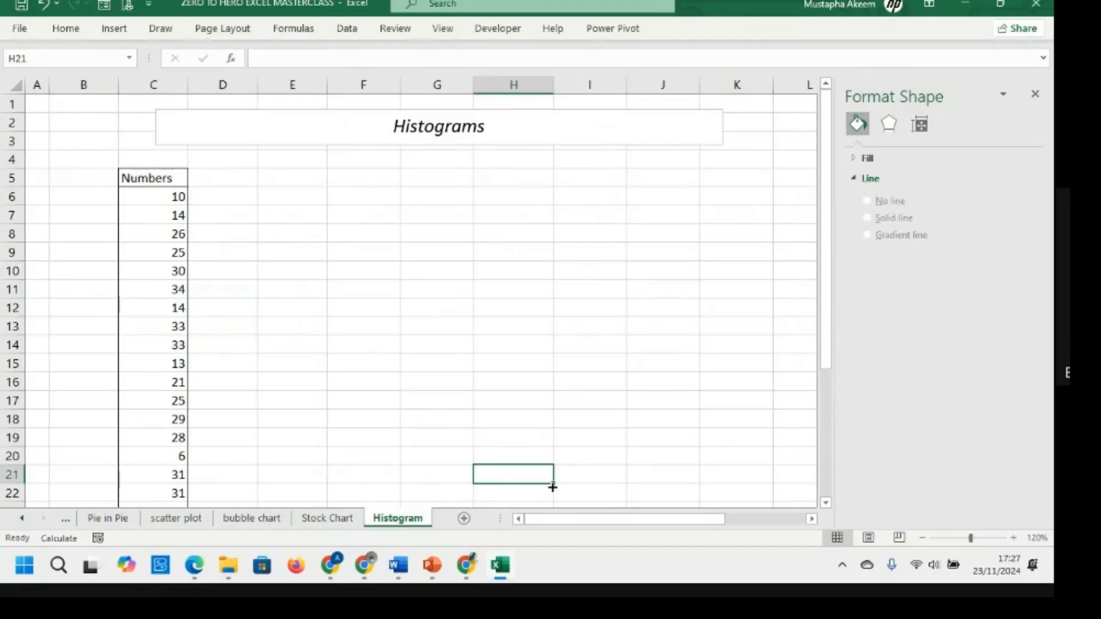
{"action": "left_click", "coordinate": [336, 519]}
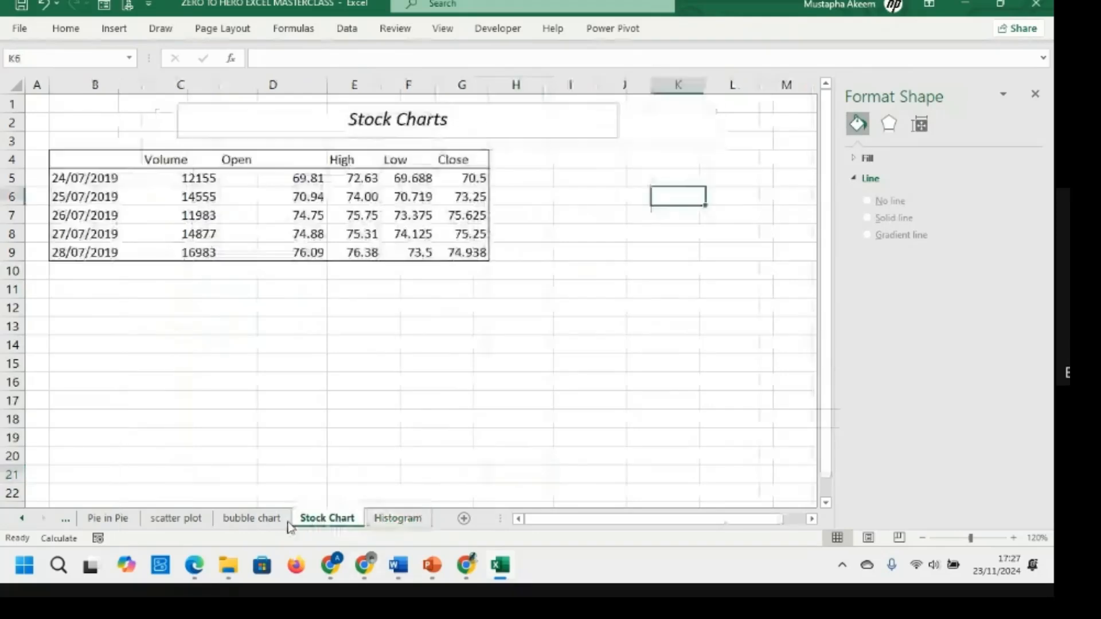
{"action": "left_click", "coordinate": [255, 519]}
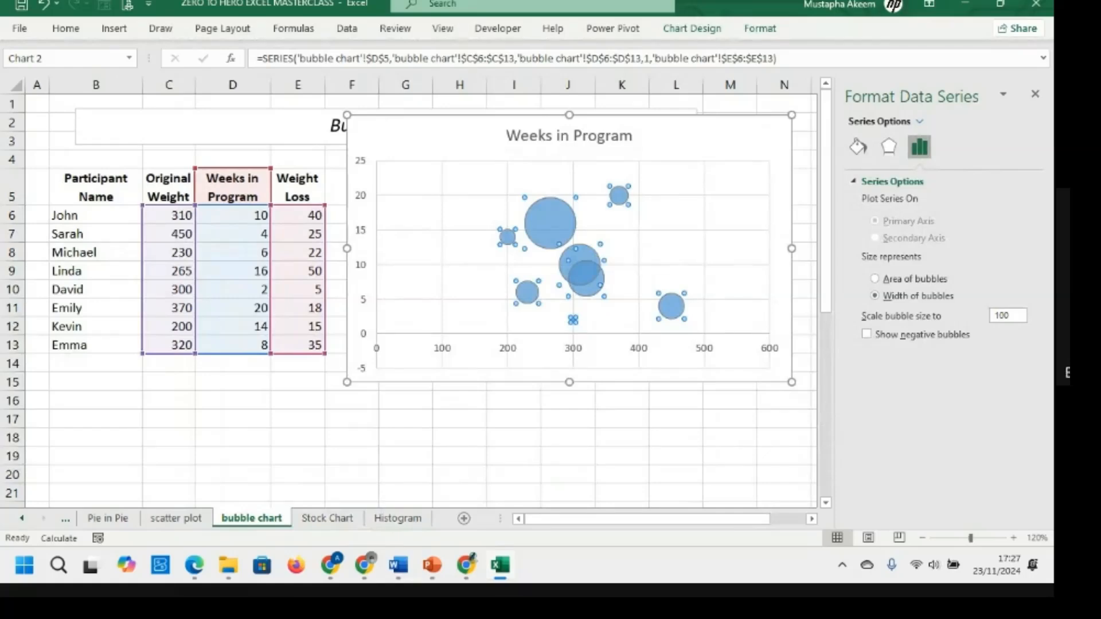
{"action": "key", "text": "alt+Tab"}
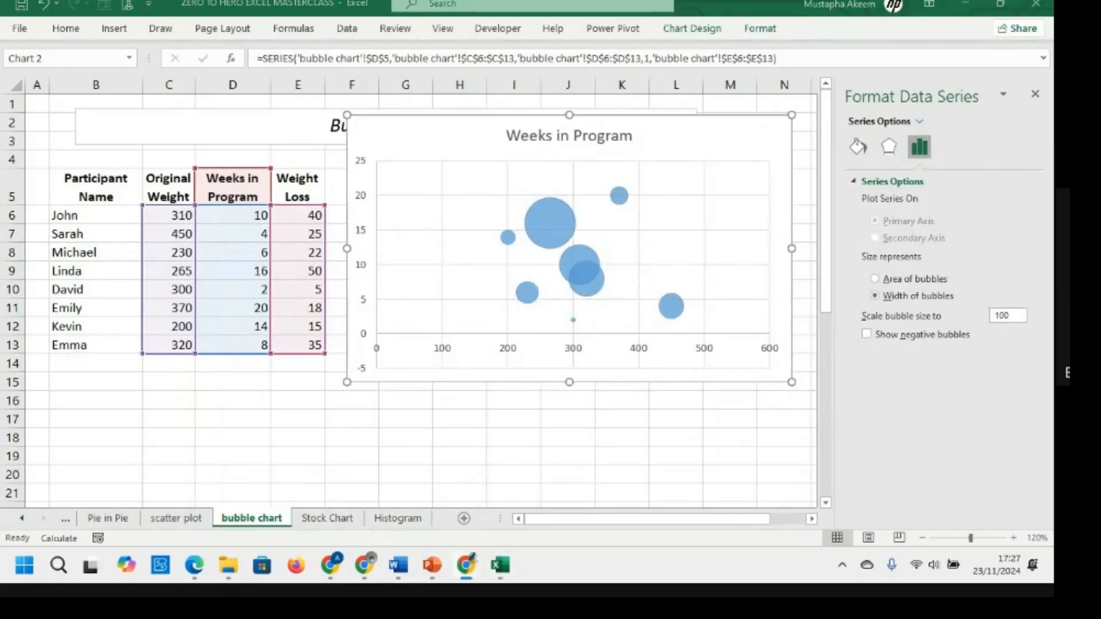